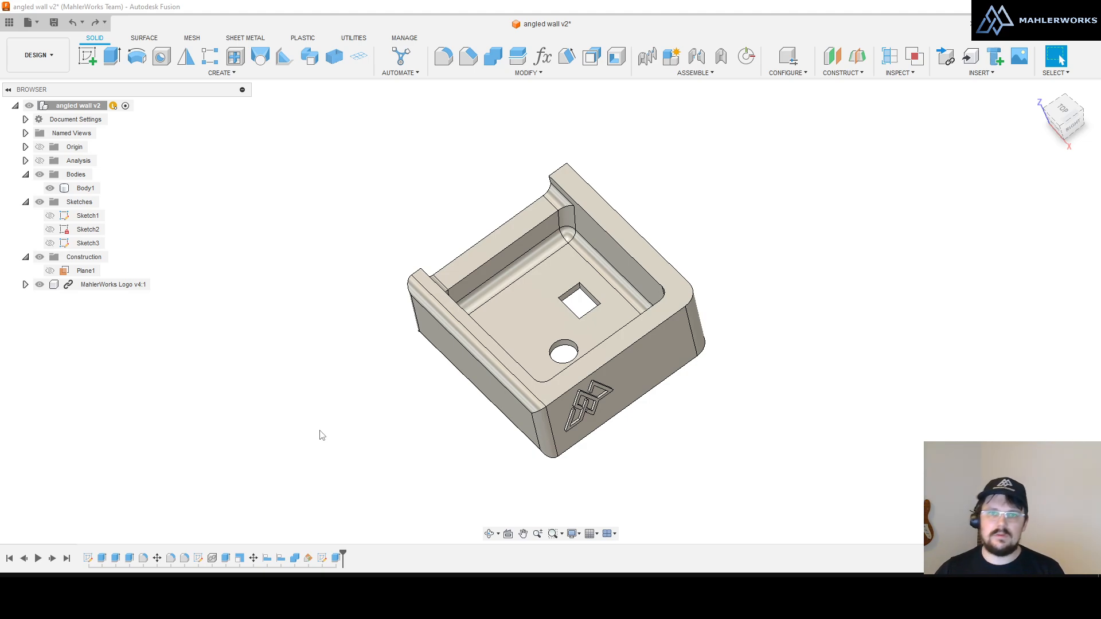
Step: Orbit and zoom around the angled wall v2 tray, then select its wall top faces
mouse_move(529, 395)
shift+middle_down()
mouse_move(491, 363)
mouse_move(544, 392)
shift+middle_up()
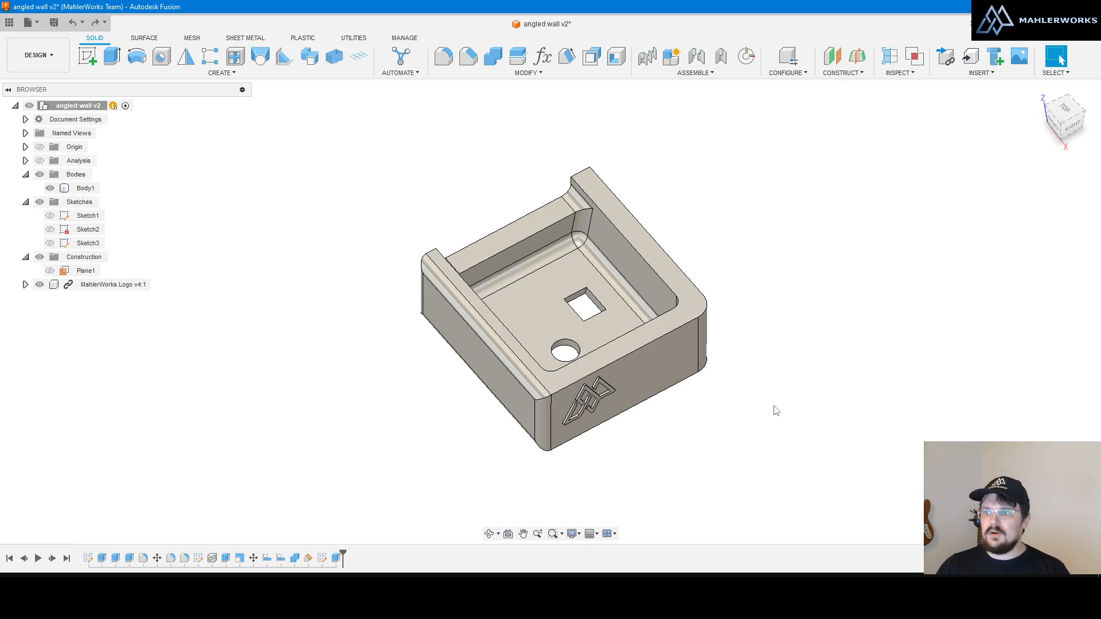
scroll(592, 276, up, 2)
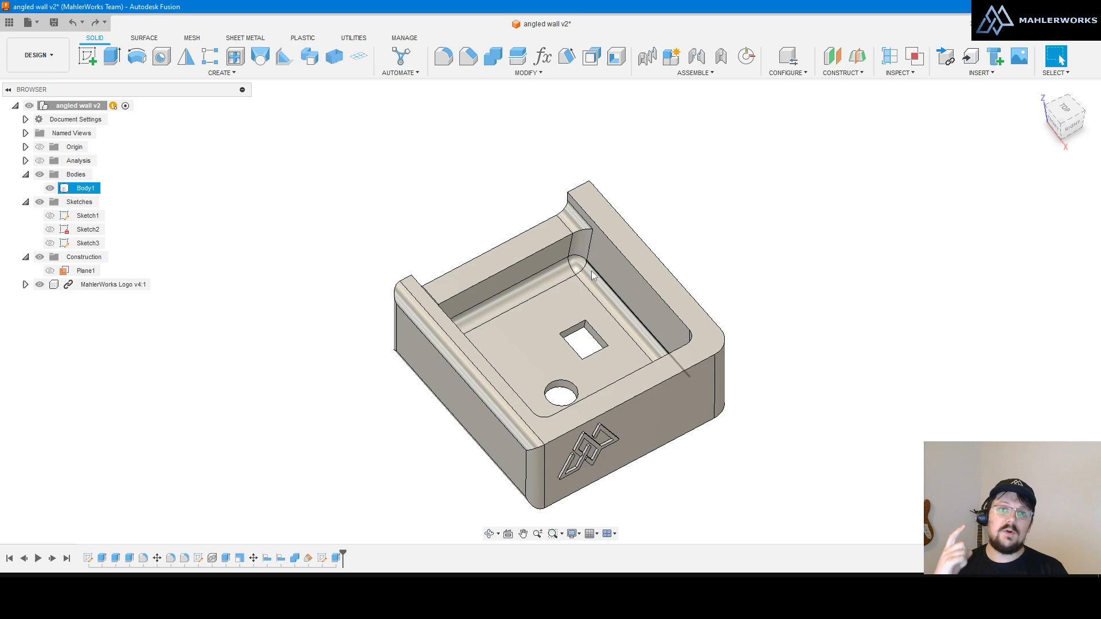
scroll(590, 270, down, 4)
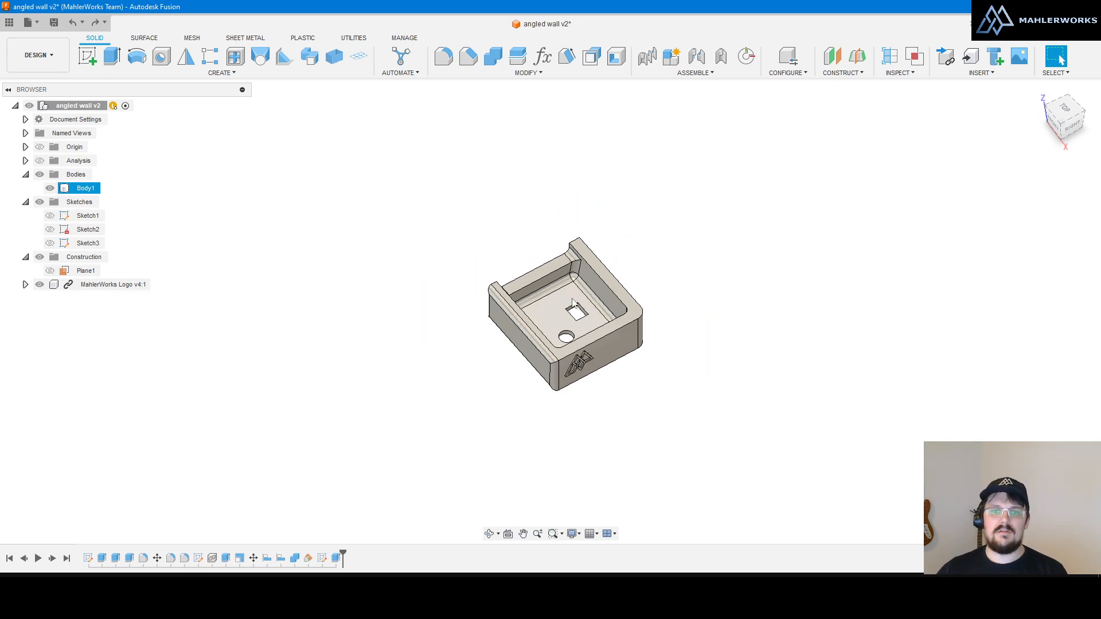
scroll(572, 303, up, 4)
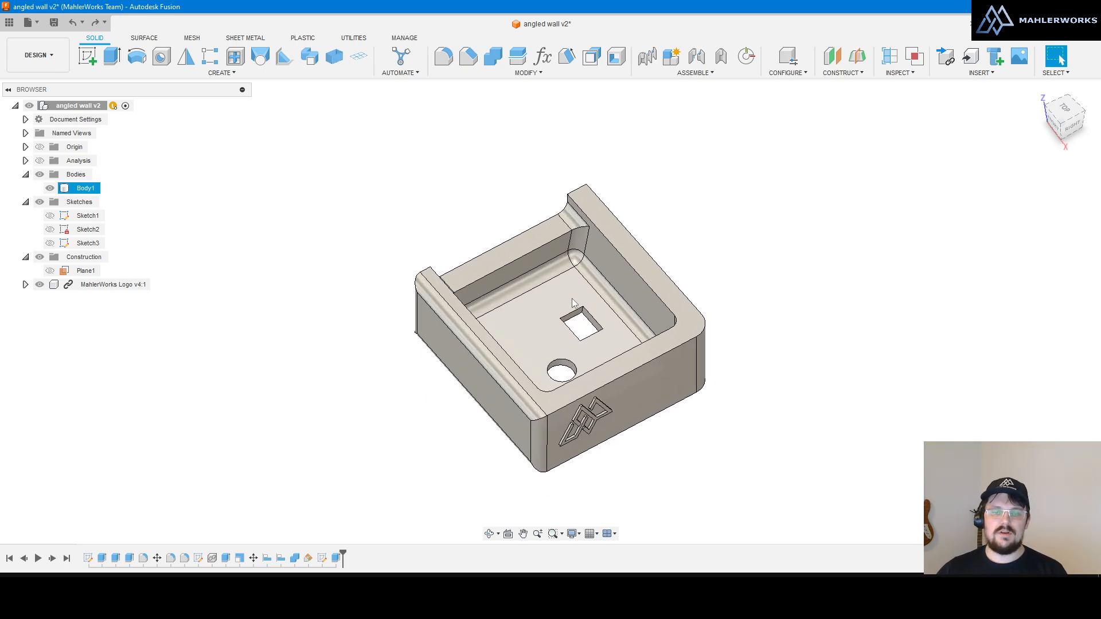
click(688, 328)
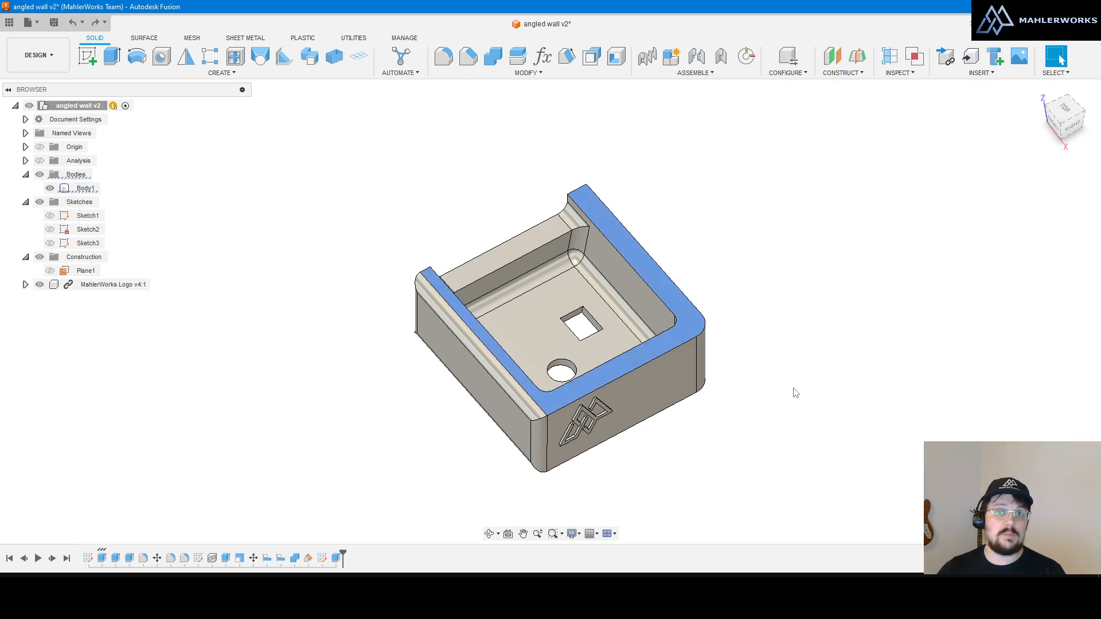
Step: Select the logo face and Look At it so it appears flat, then zoom in
shift+middle_drag(752, 422, 663, 405)
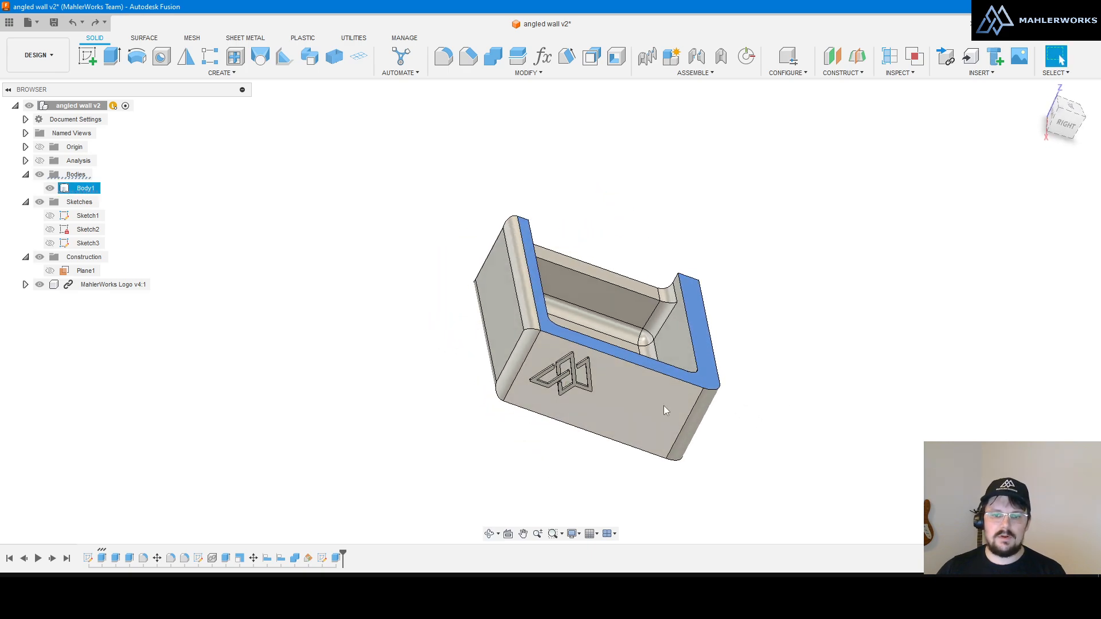
click(662, 405)
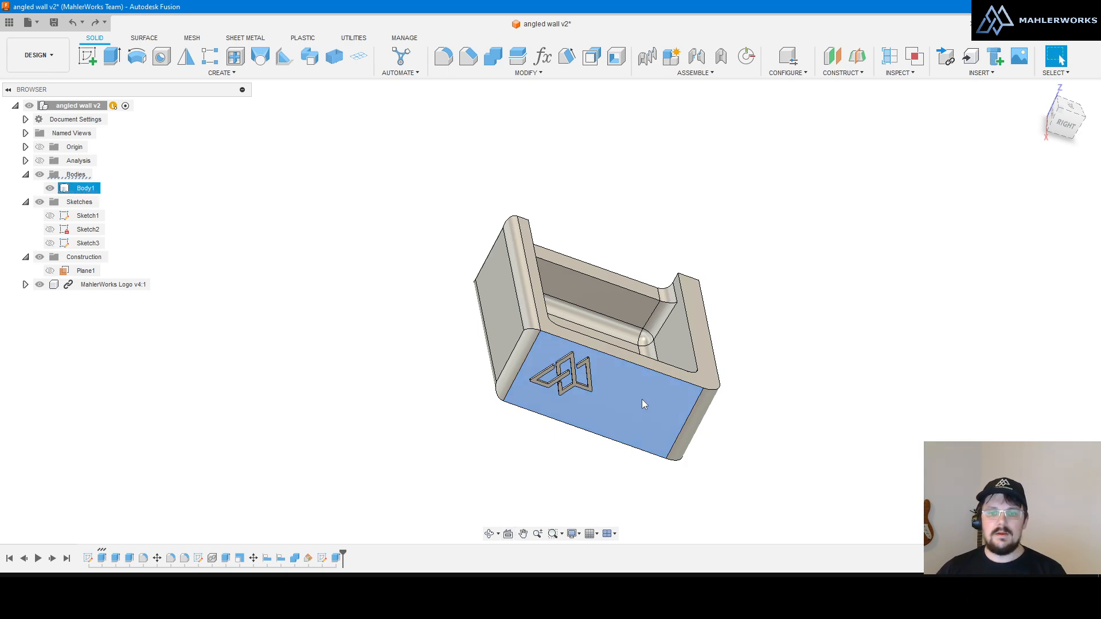
click(508, 535)
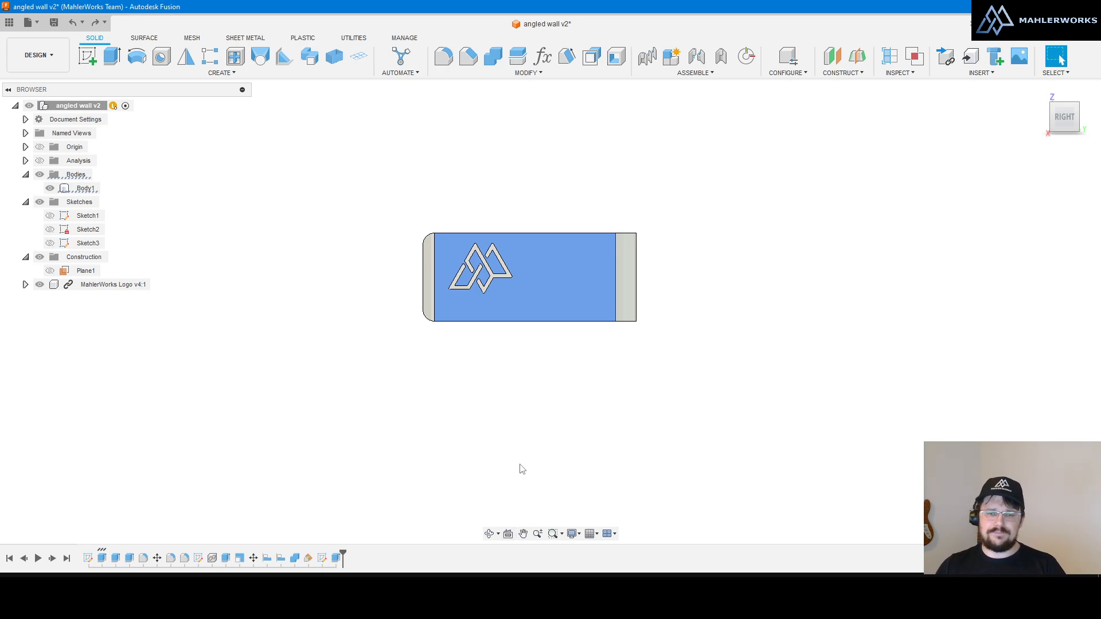
scroll(501, 293, up, 2)
scroll(501, 292, up, 1)
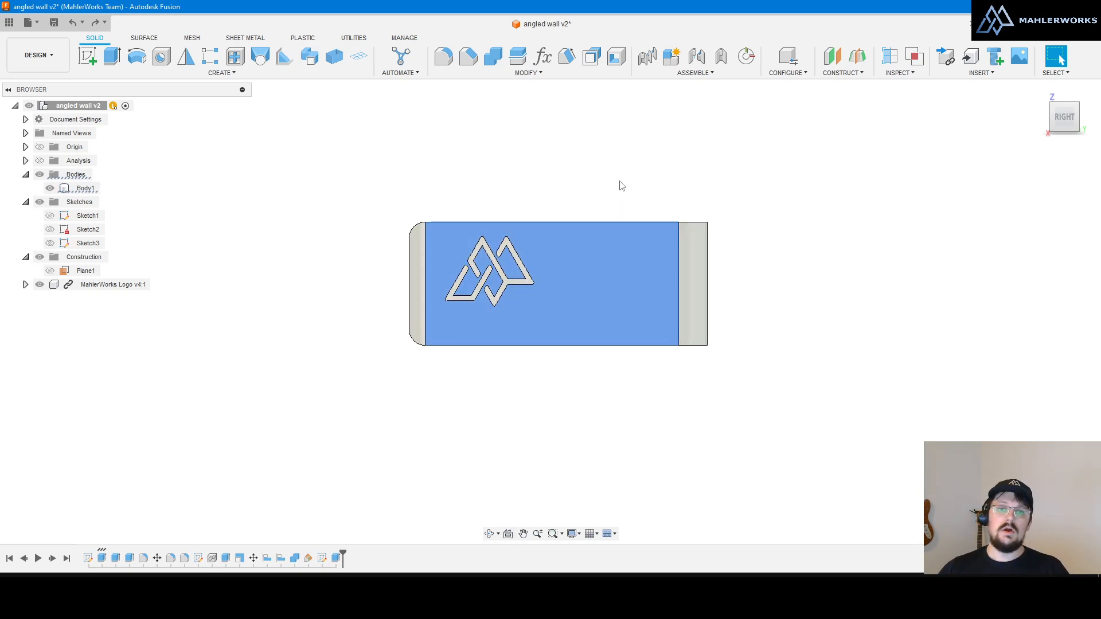
Step: Deselect, reselect and again clear the logo face while zooming the view
click(508, 166)
click(548, 284)
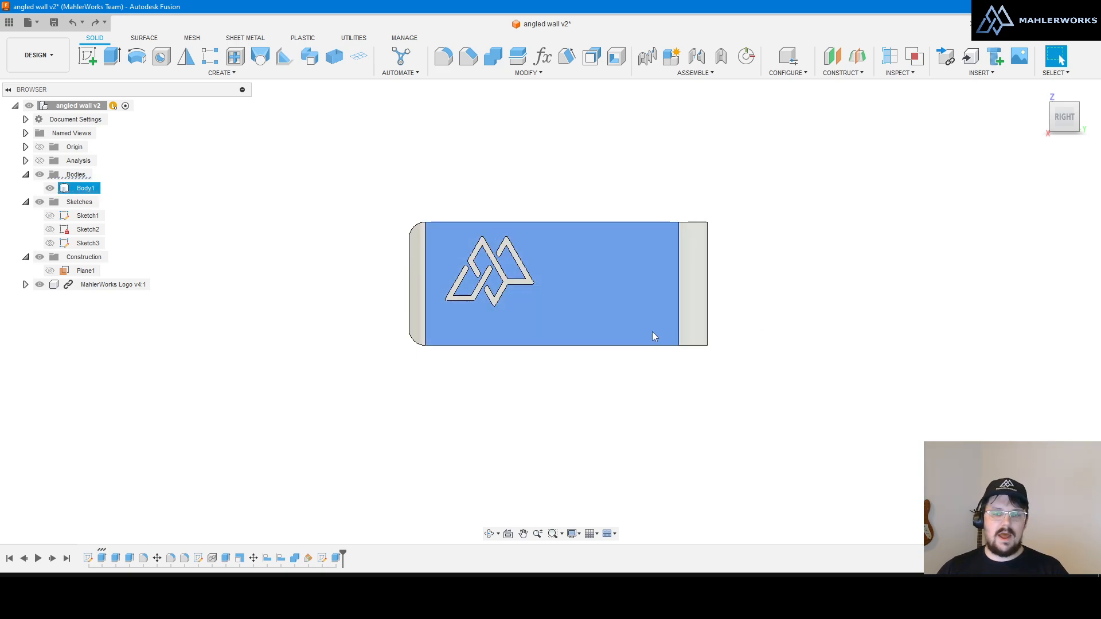
scroll(713, 406, down, 3)
click(745, 428)
scroll(621, 336, up, 3)
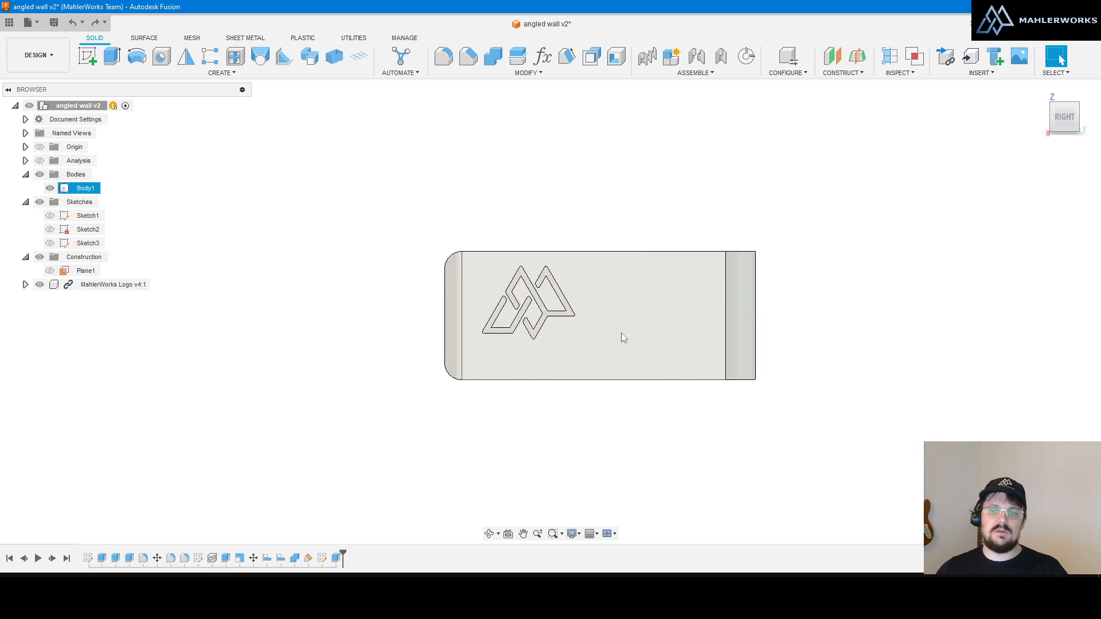
Step: Orbit back to 3D, Look At the logo face again, and roll the view a quarter turn
shift+middle_drag(837, 340, 844, 363)
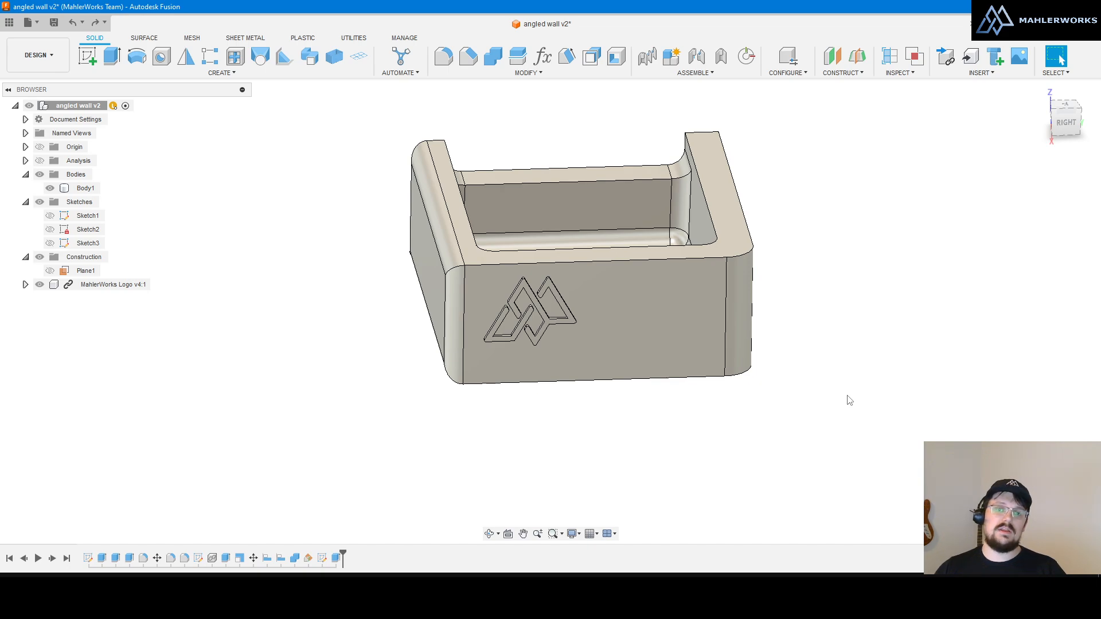
click(625, 350)
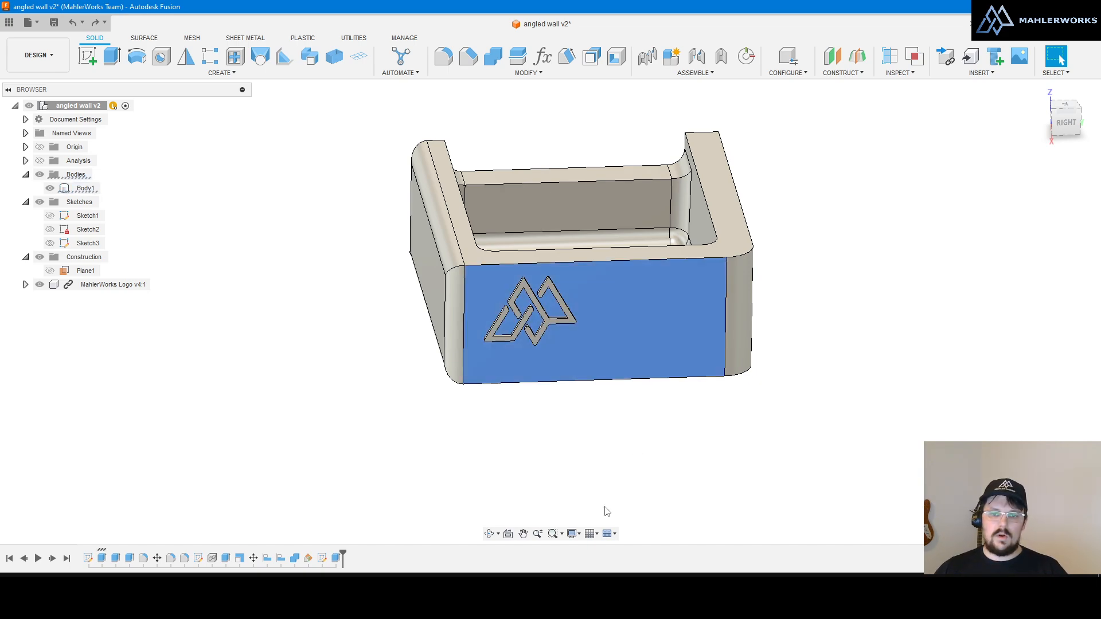
click(508, 534)
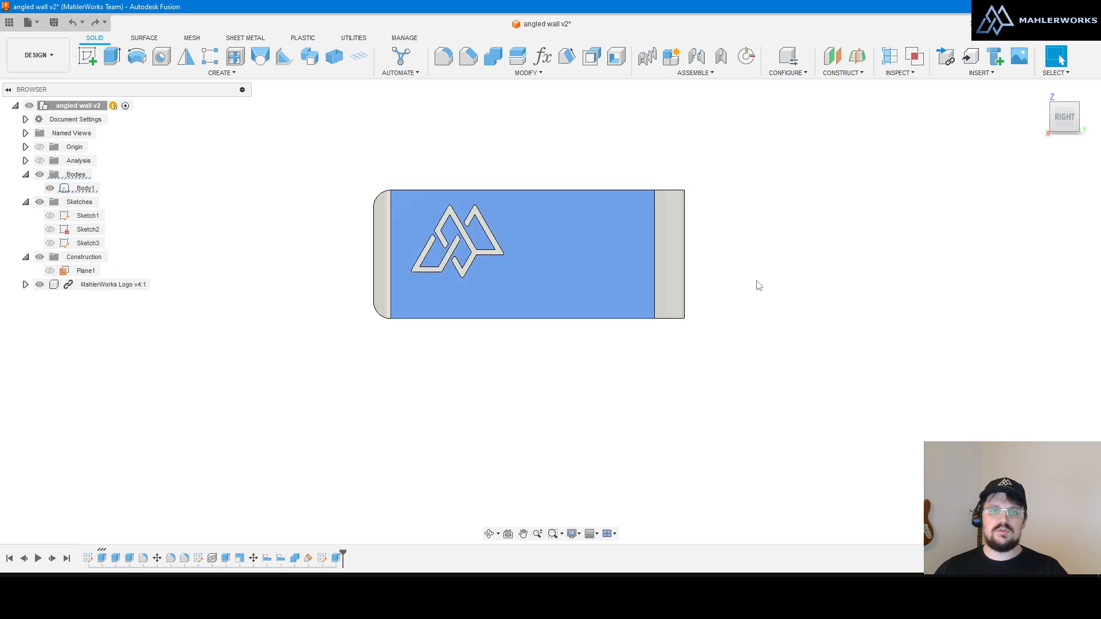
mouse_move(1076, 90)
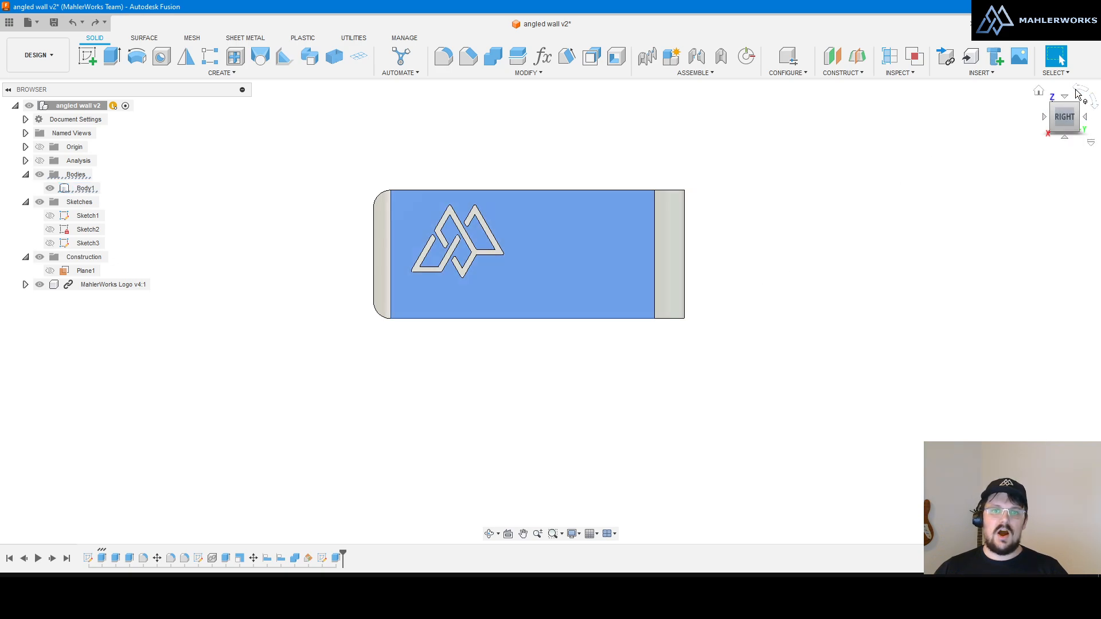
click(1075, 91)
Step: Clear the selection and orbit to a tilted view into the box, briefly selecting the rim
click(750, 309)
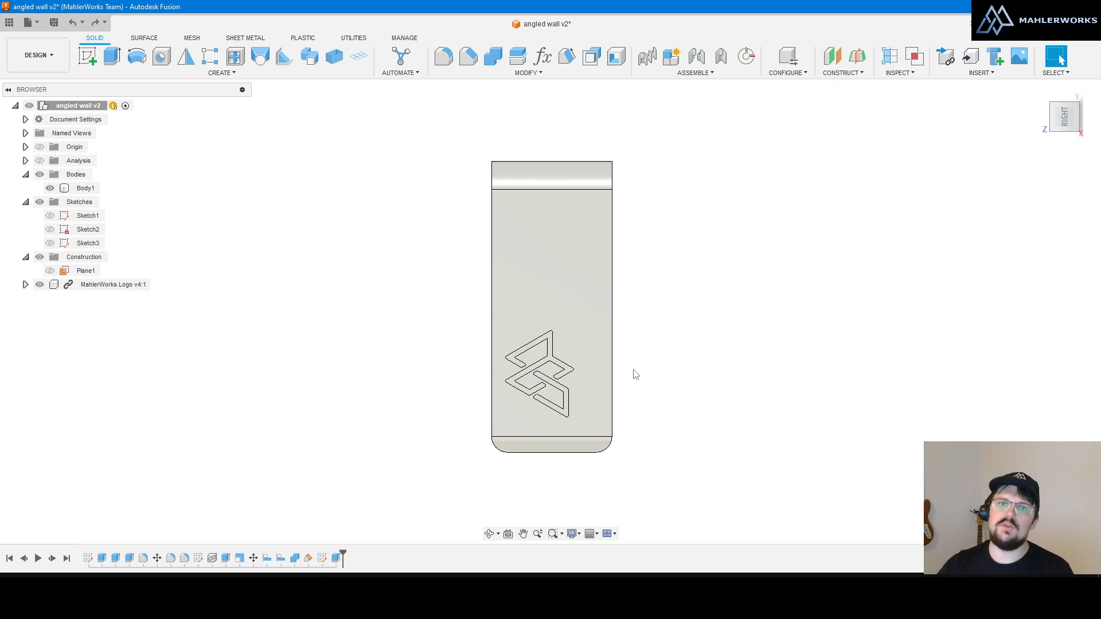
shift+middle_drag(646, 385, 538, 199)
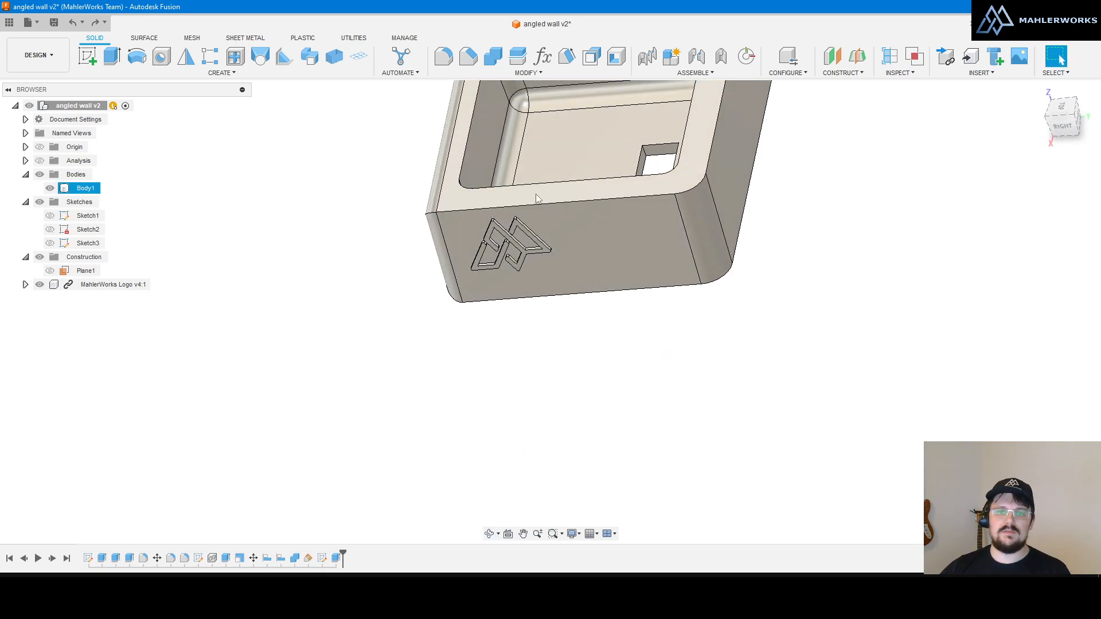
click(536, 198)
scroll(536, 198, down, 4)
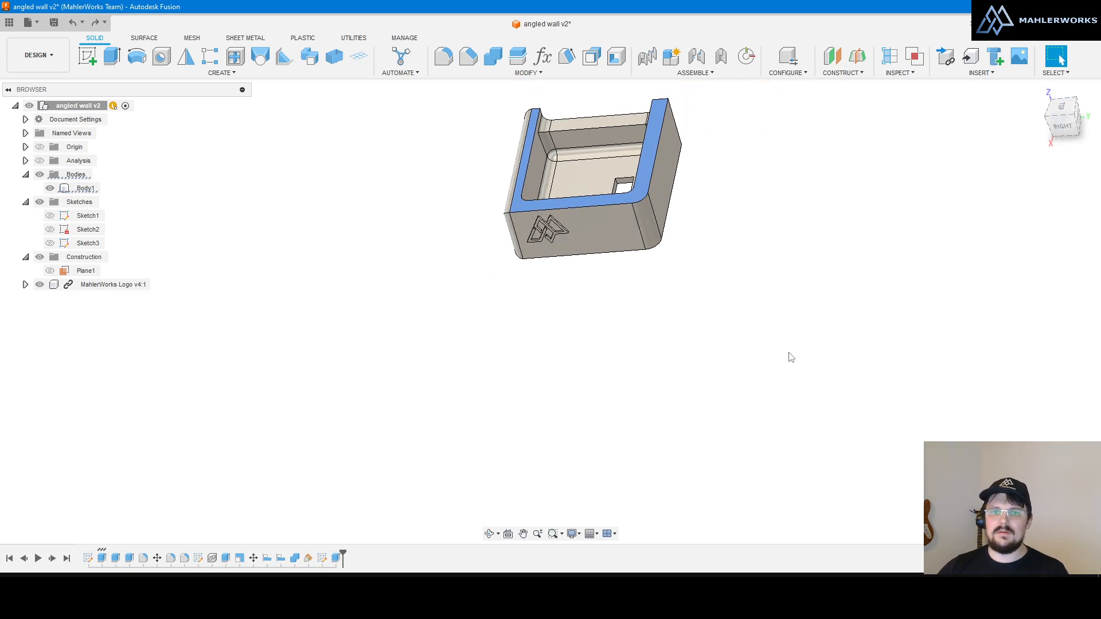
click(614, 362)
scroll(616, 378, down, 3)
scroll(587, 283, up, 7)
Step: Look At the logo face head-on, then clear the selection and zoom to fit
click(616, 312)
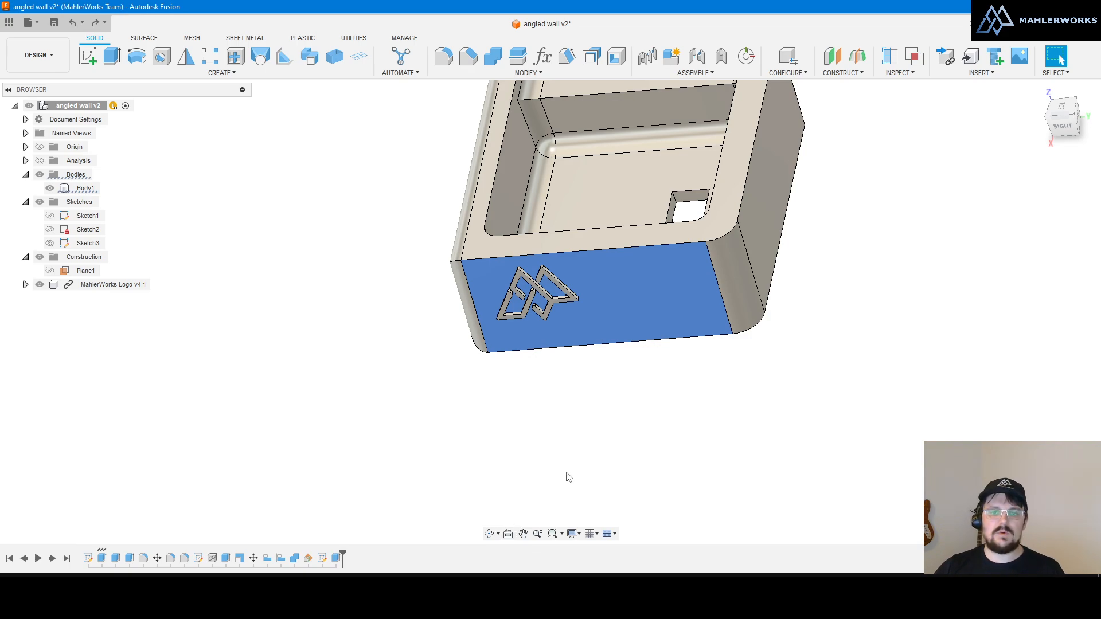
shift+middle_drag(638, 284, 649, 296)
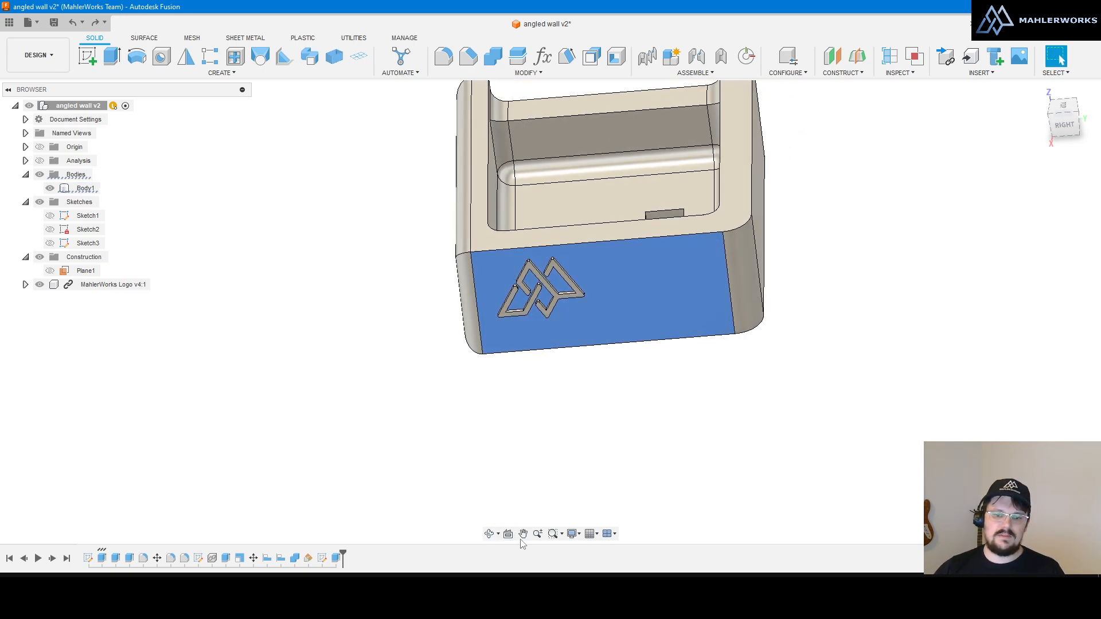
click(508, 533)
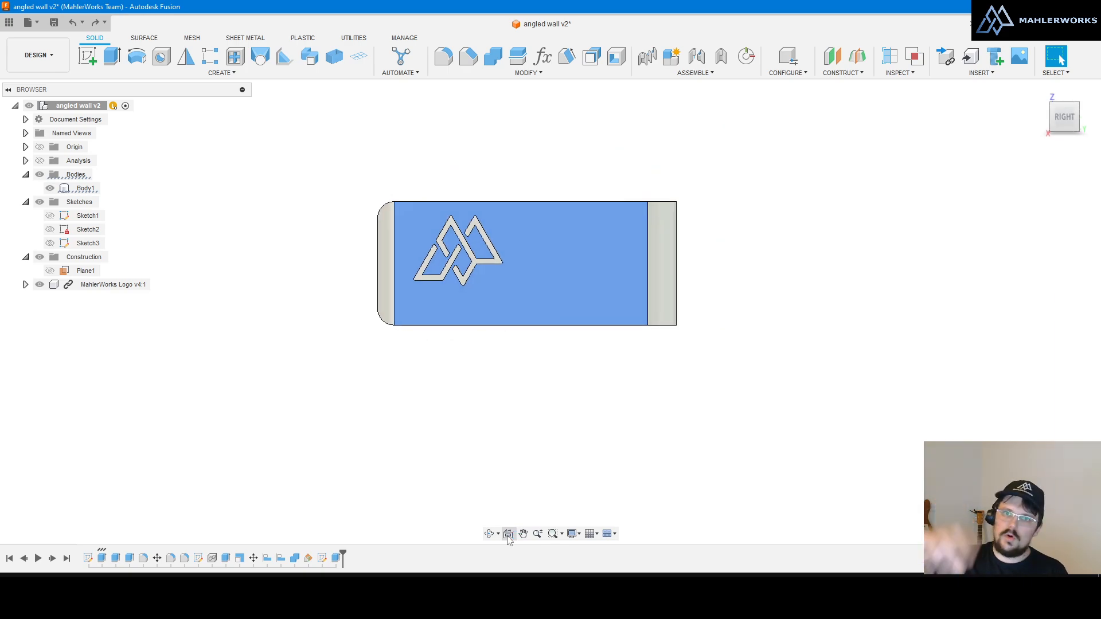
click(530, 439)
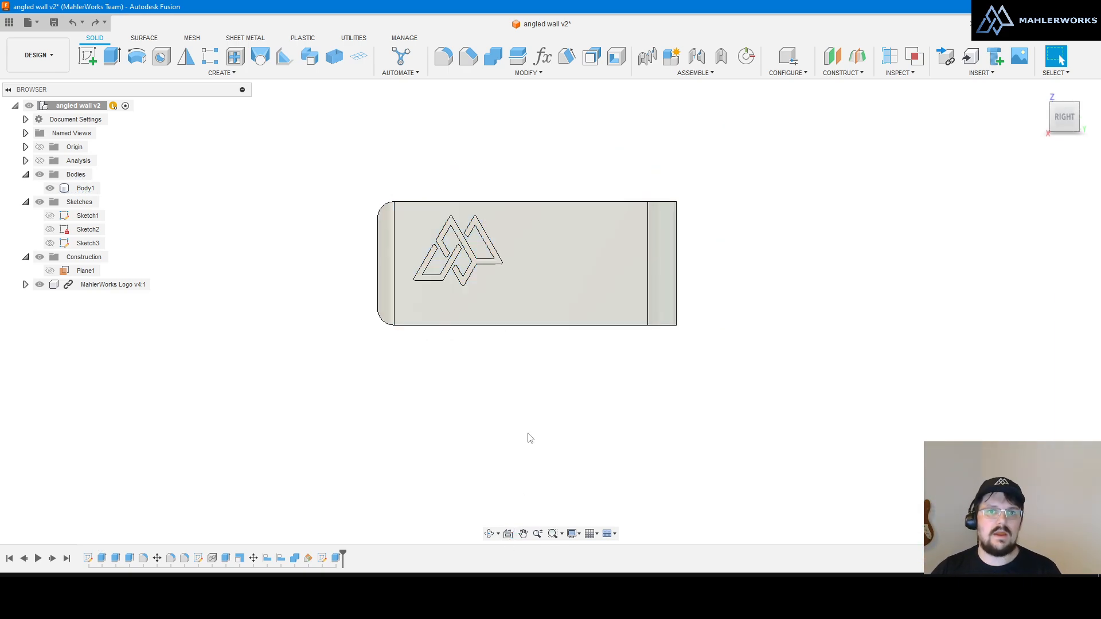
scroll(529, 437, down, 2)
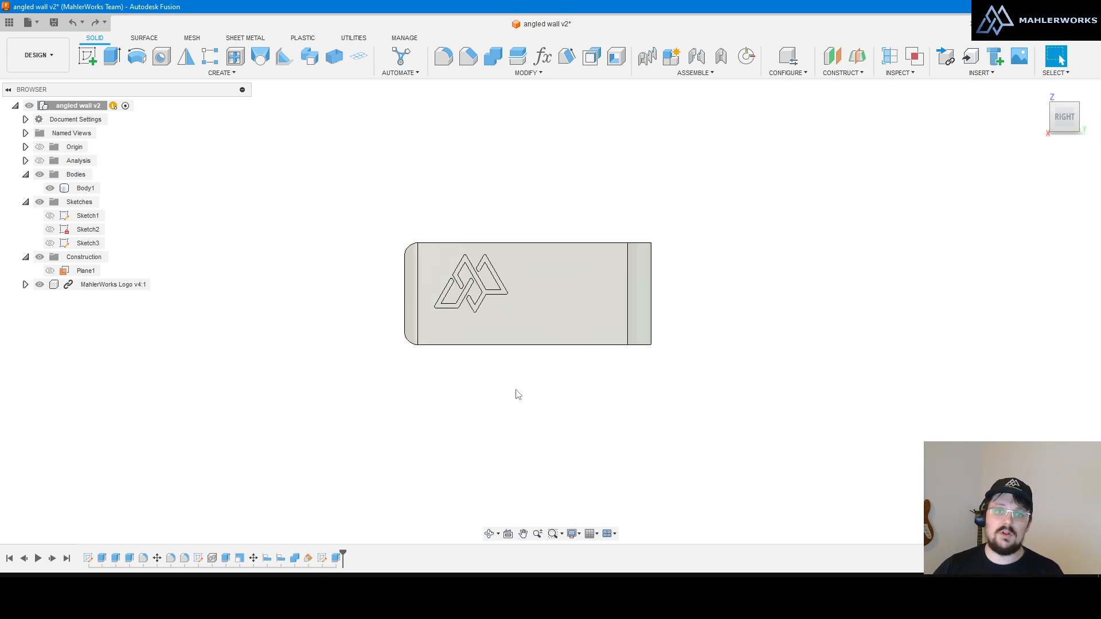
scroll(493, 336, up, 1)
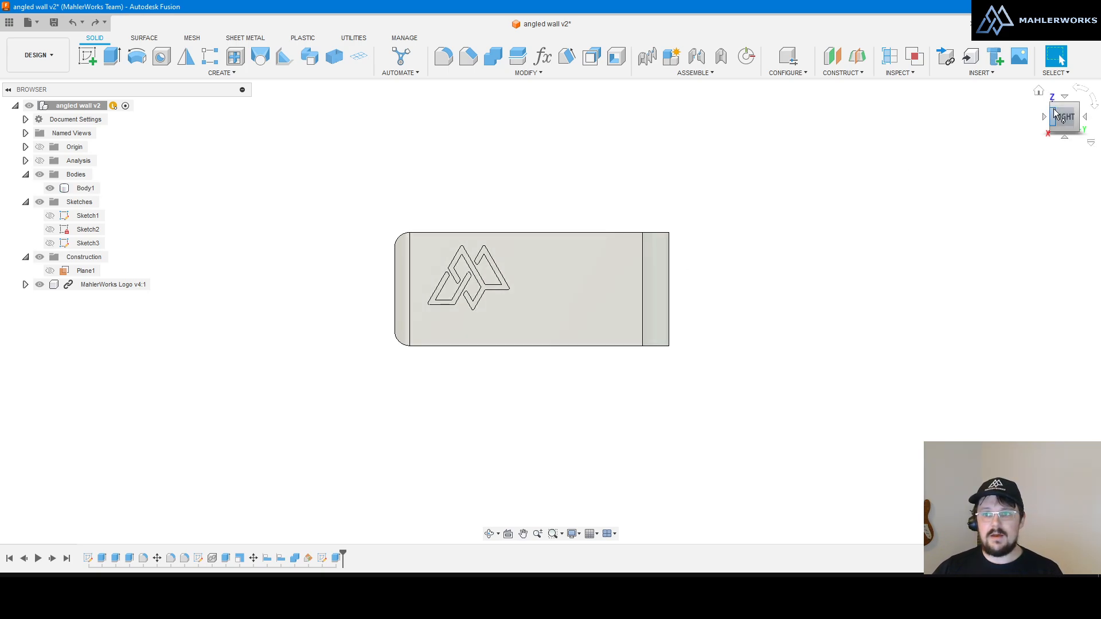
Step: Roll the view a quarter turn and back upright, then orbit around to the box's back
click(1092, 104)
click(1084, 93)
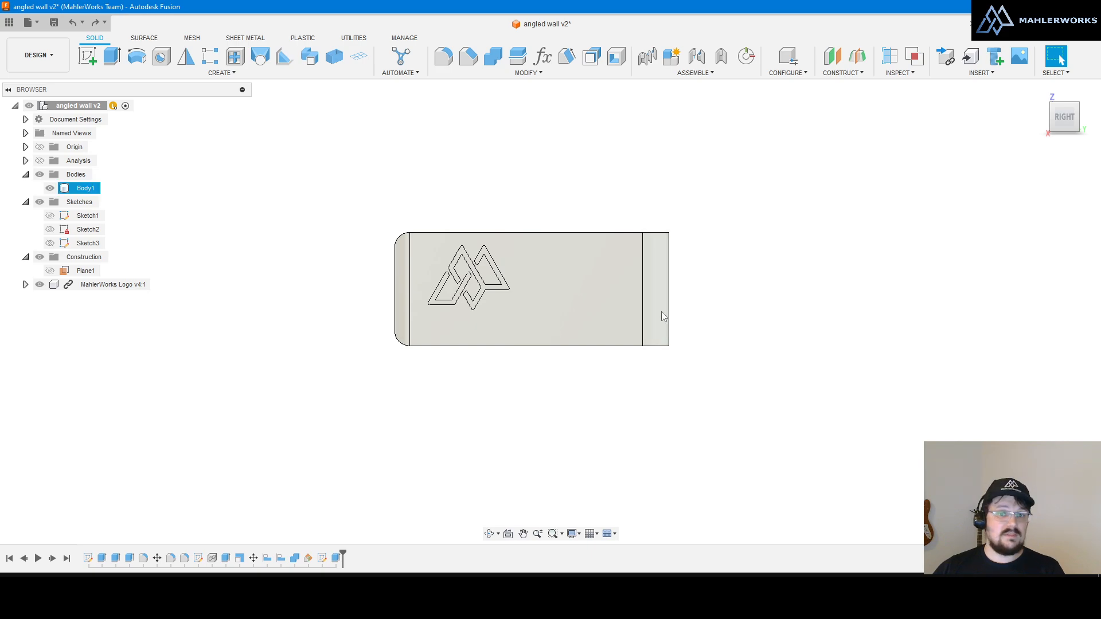
shift+middle_drag(661, 312, 637, 326)
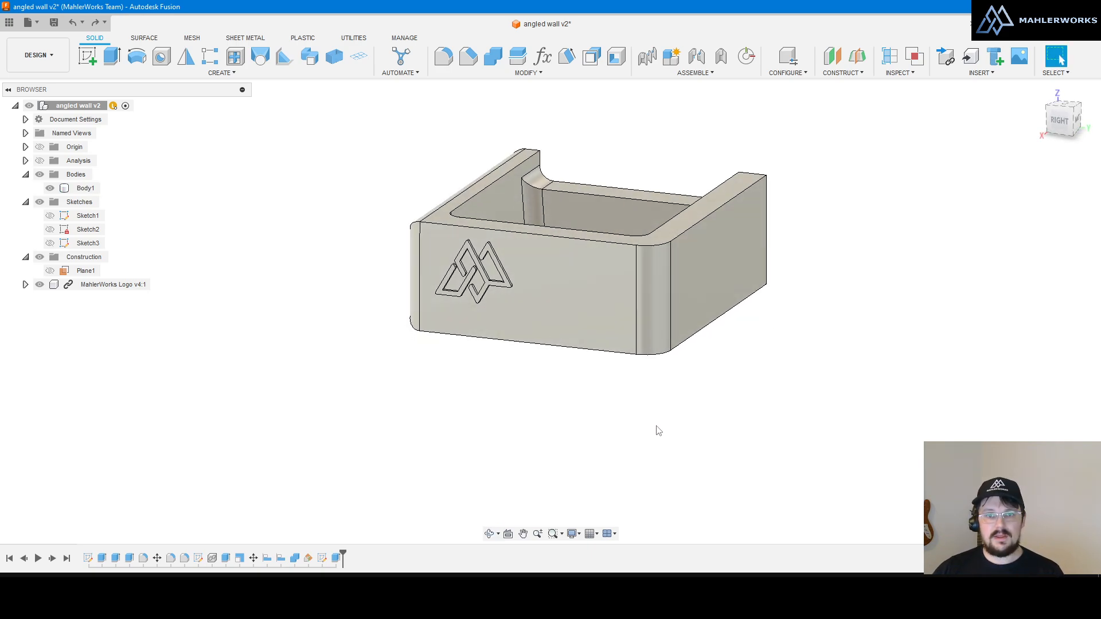
scroll(581, 418, down, 2)
scroll(630, 256, up, 2)
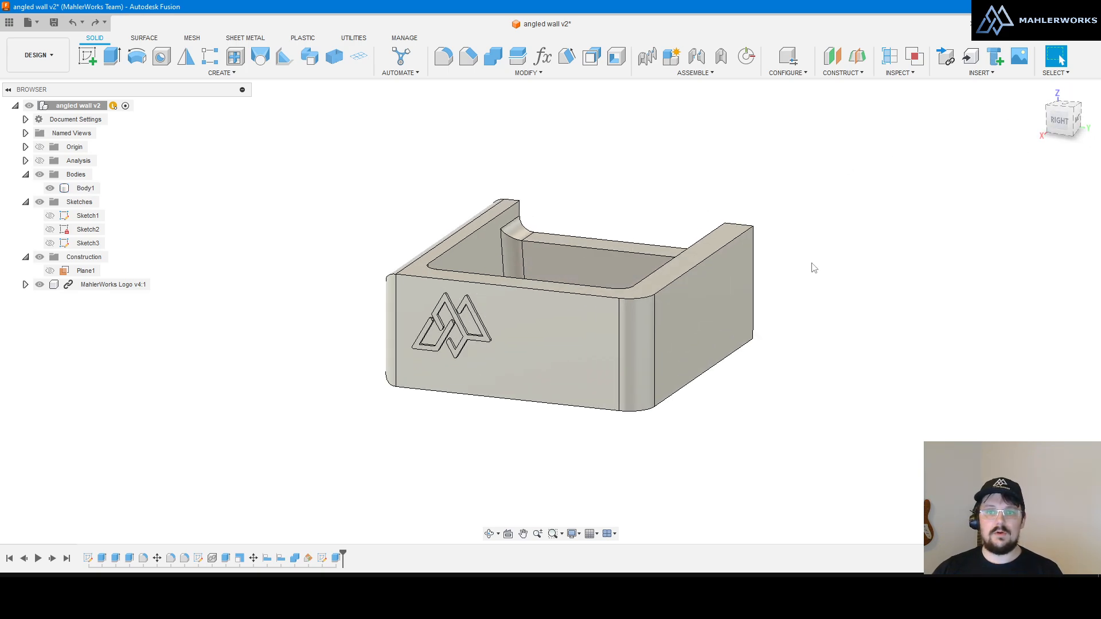
shift+middle_drag(650, 439, 614, 373)
scroll(317, 308, down, 3)
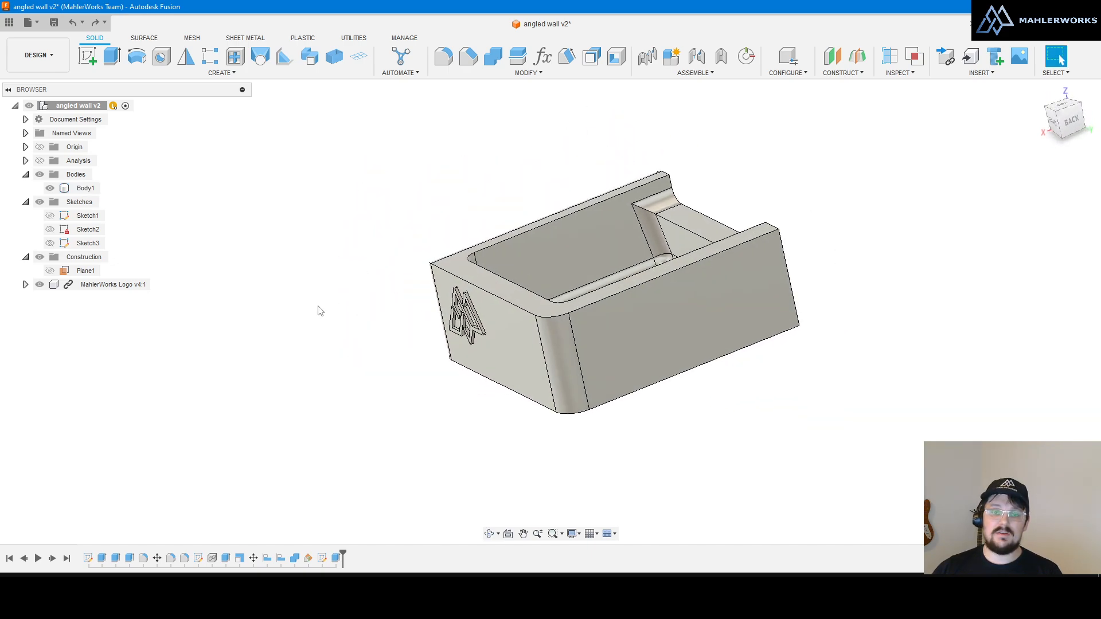
scroll(486, 313, up, 3)
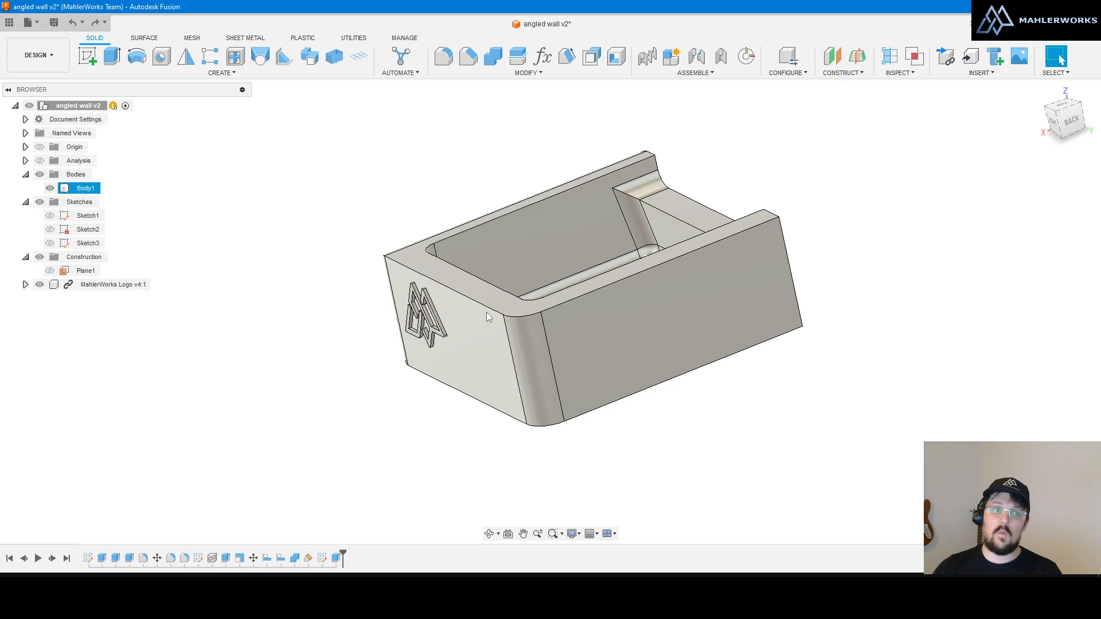
Step: Show and hide the origin, Look At the long side face, then orbit to a tilted view
click(40, 147)
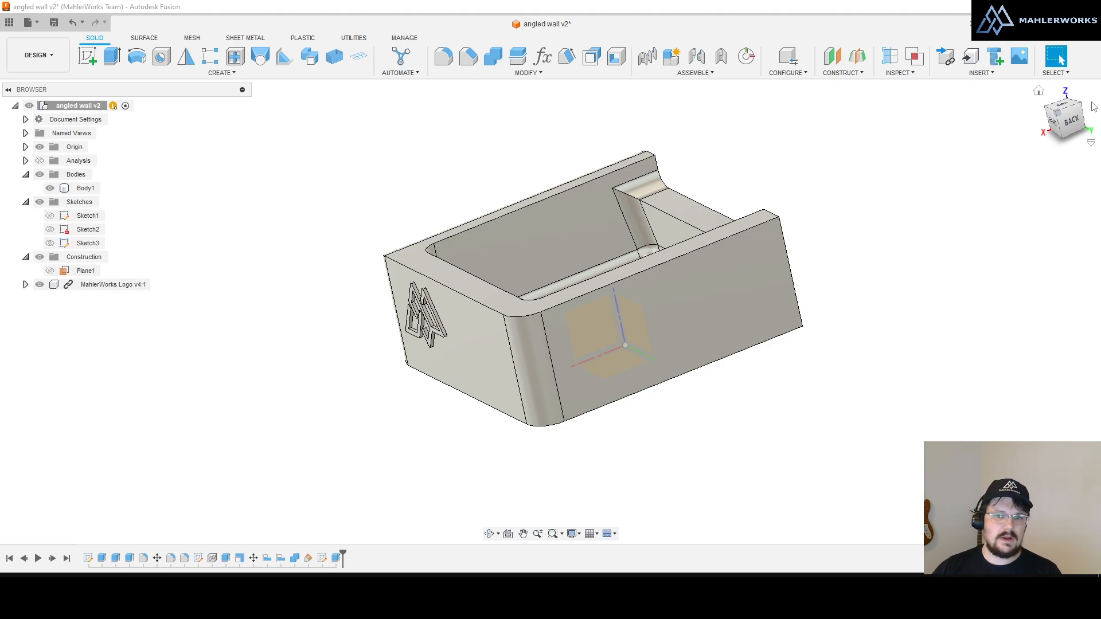
click(39, 146)
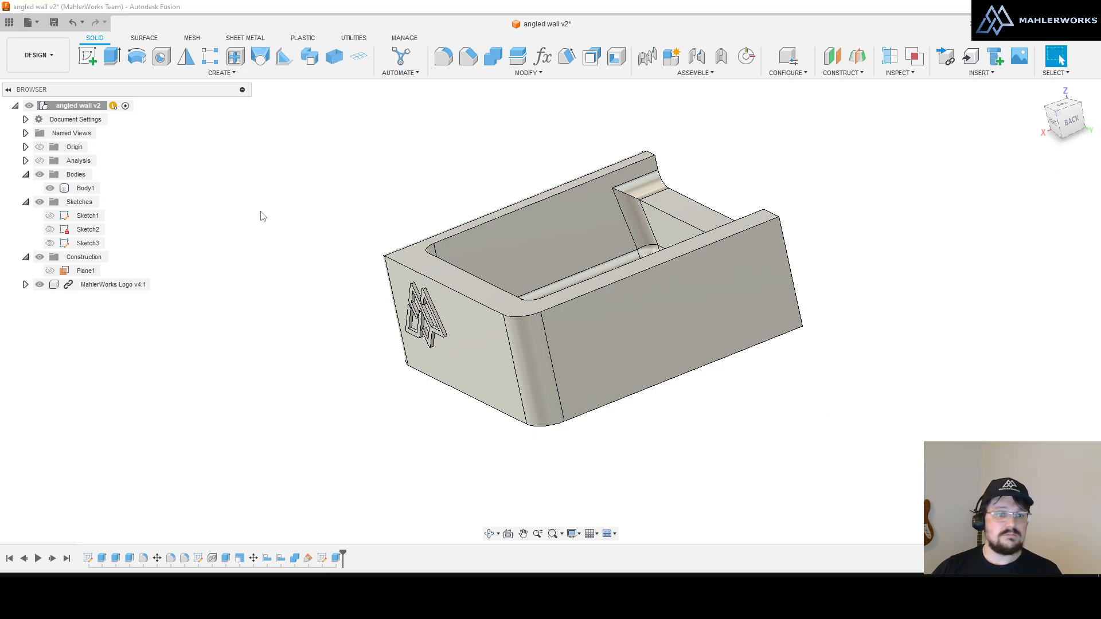
click(508, 534)
click(594, 400)
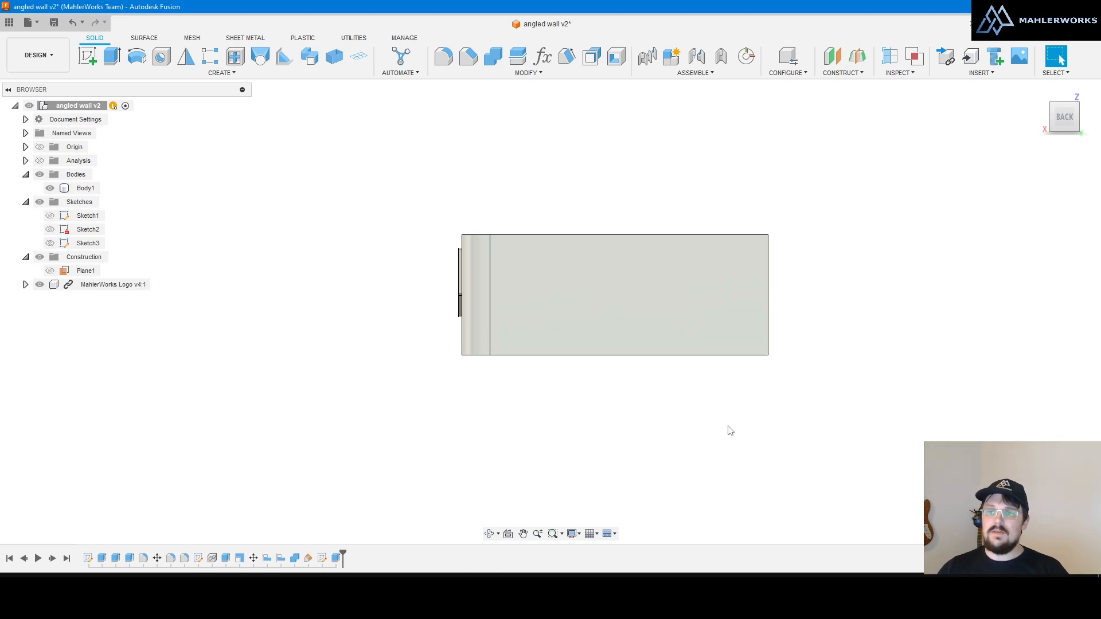
shift+middle_drag(735, 291, 793, 312)
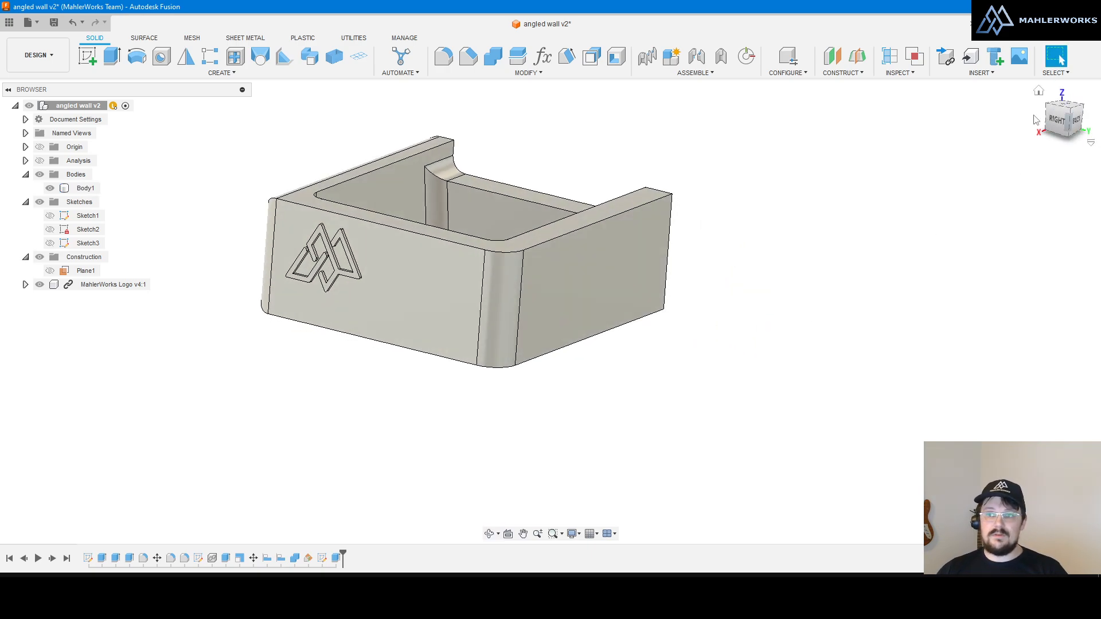
Step: Use ViewCube corners, TOP and orbit to view the part from above, below, straight down, then isometric
click(1064, 99)
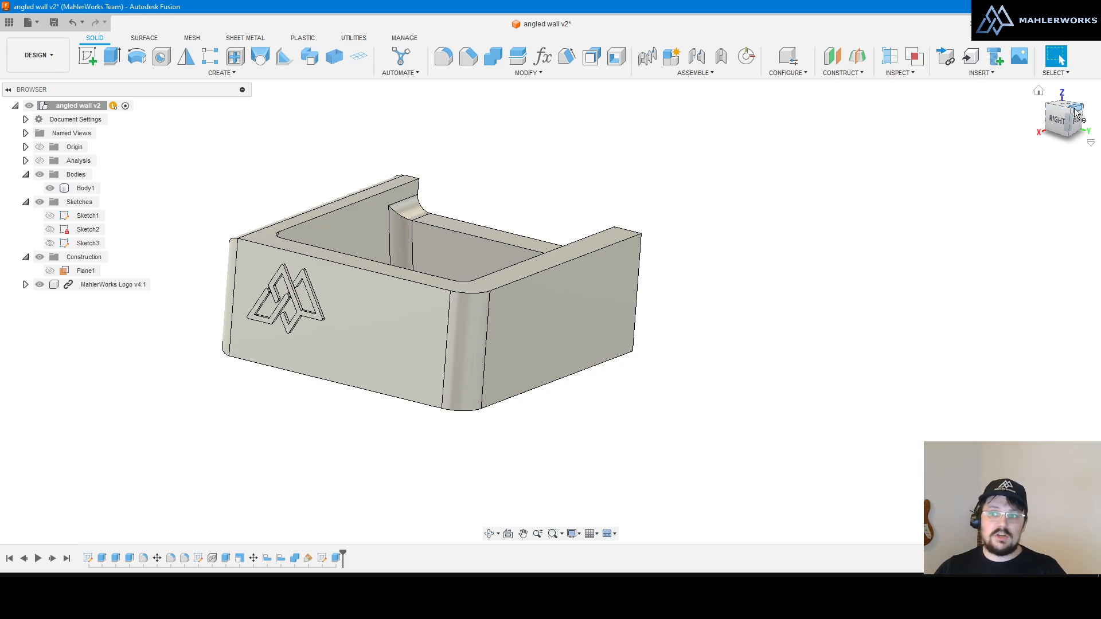
click(1074, 107)
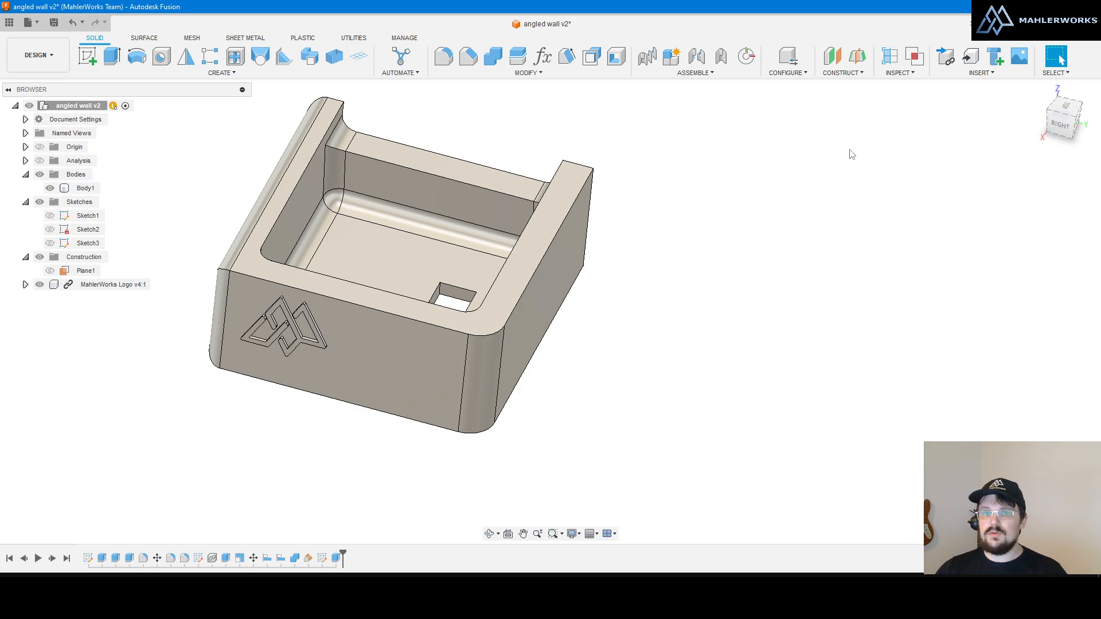
shift+middle_drag(850, 155, 886, 229)
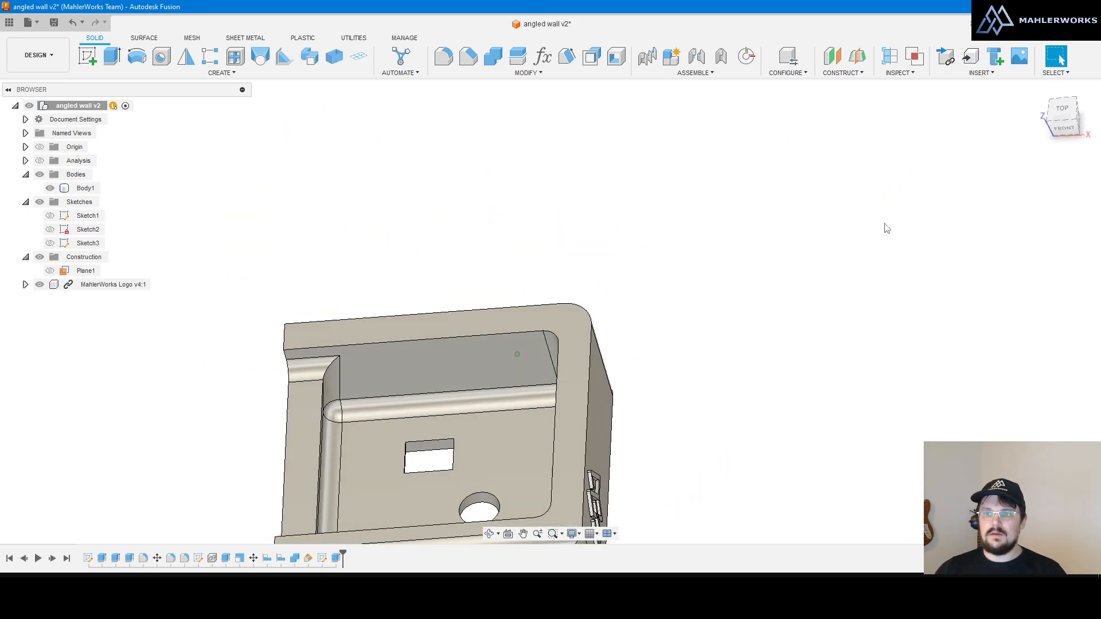
click(1061, 108)
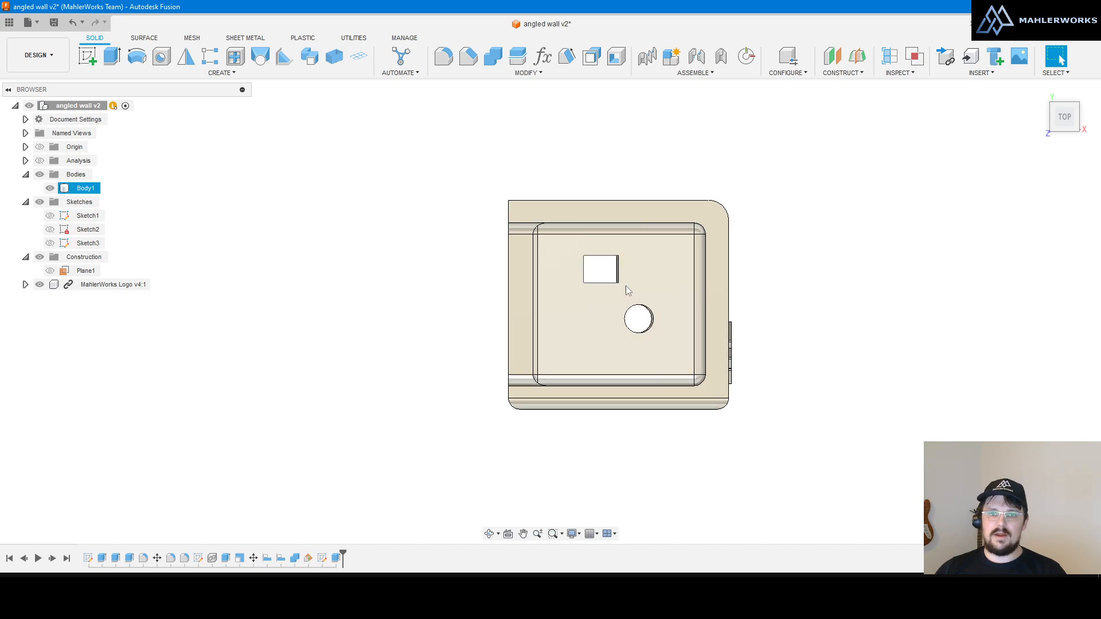
click(1051, 107)
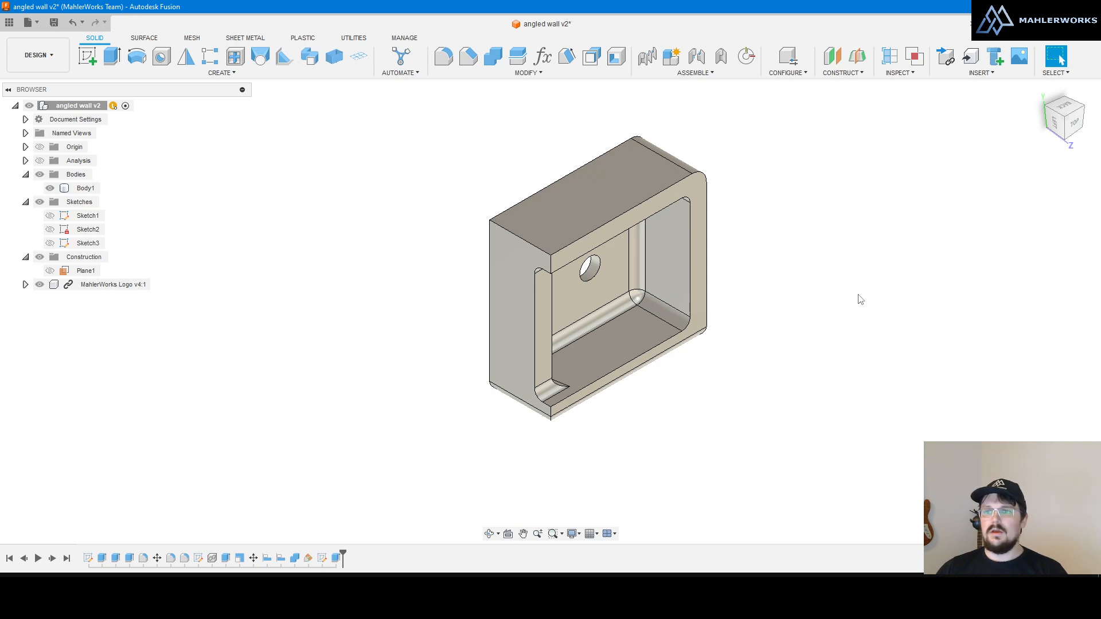
Step: Orbit from a near-top and front-top ViewCube angle through several orientations, then return Home
shift+middle_drag(804, 291, 765, 192)
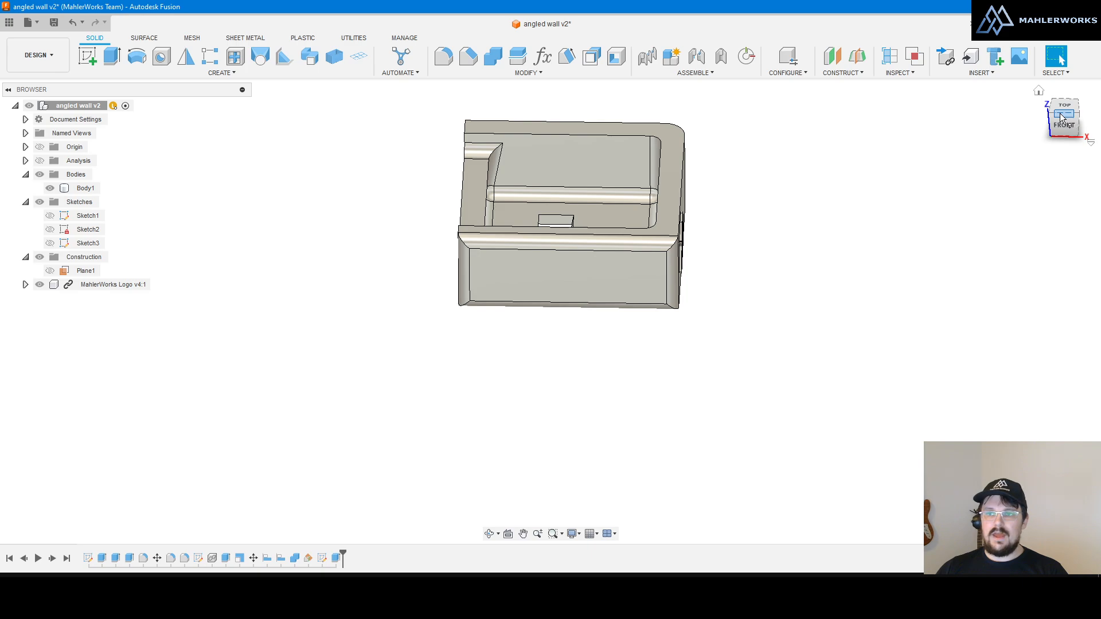
click(1060, 112)
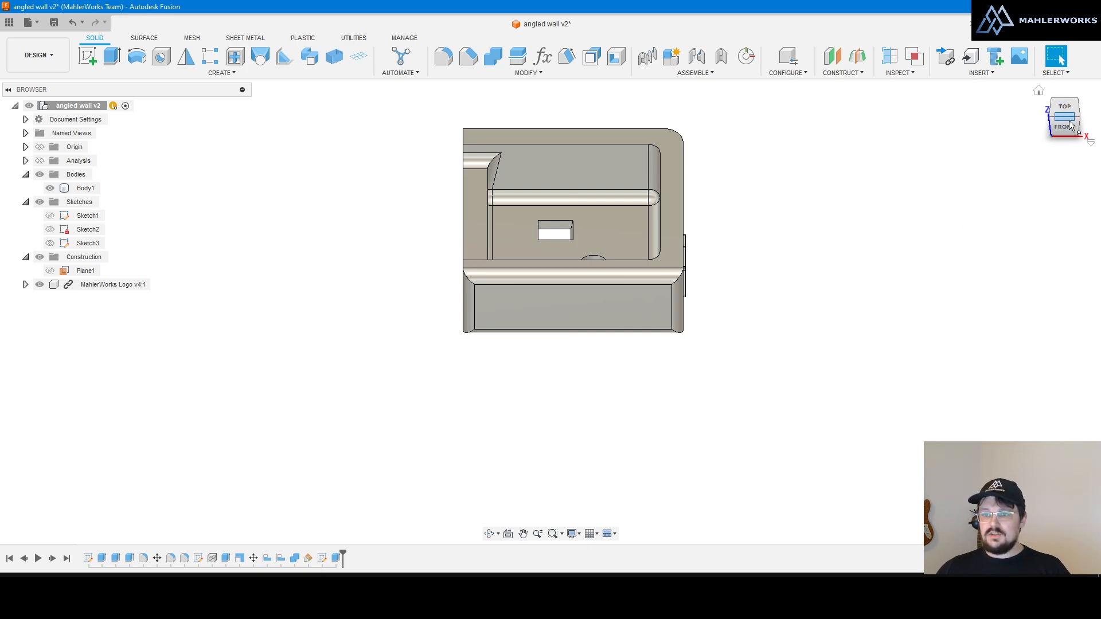
mouse_move(1068, 129)
mouse_down()
mouse_move(1076, 117)
mouse_move(1058, 117)
mouse_up()
mouse_move(550, 312)
shift+middle_down()
mouse_move(547, 229)
mouse_move(533, 275)
mouse_move(579, 293)
mouse_move(577, 229)
shift+middle_up()
drag(1062, 92, 1066, 125)
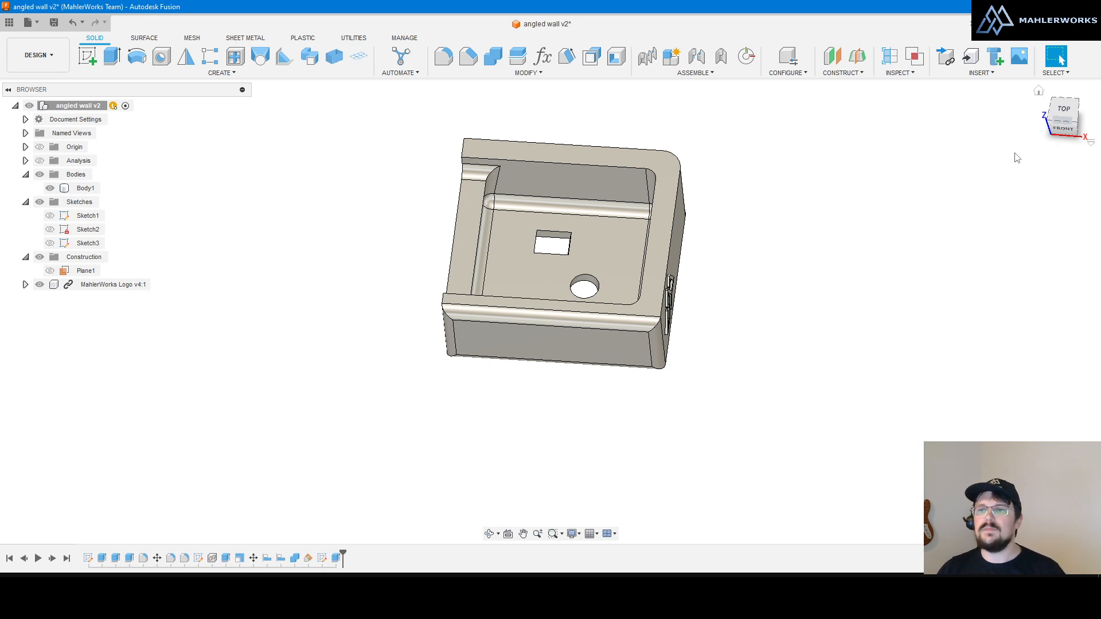
click(1038, 92)
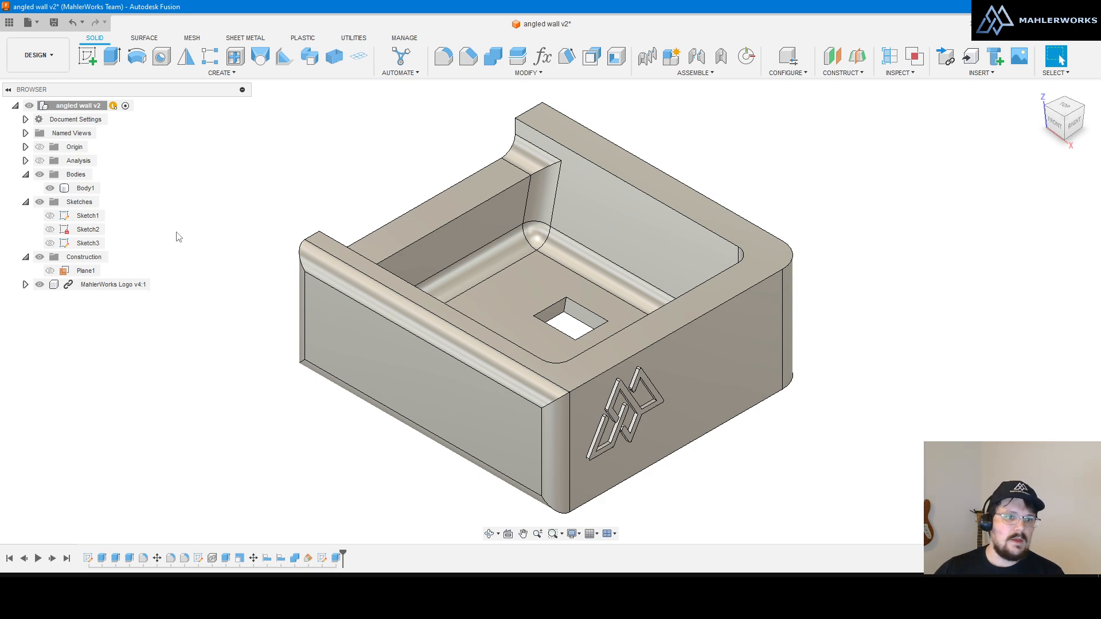
Step: Expand Named Views to reveal TOP, FRONT, RIGHT and HOME, and select Body1
click(26, 133)
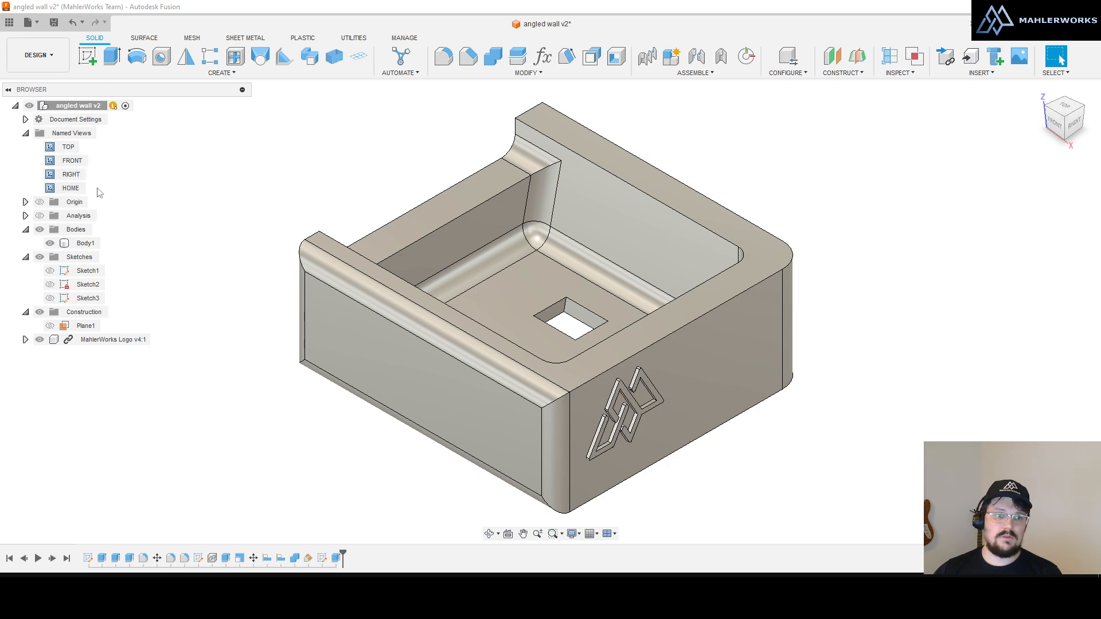
click(84, 243)
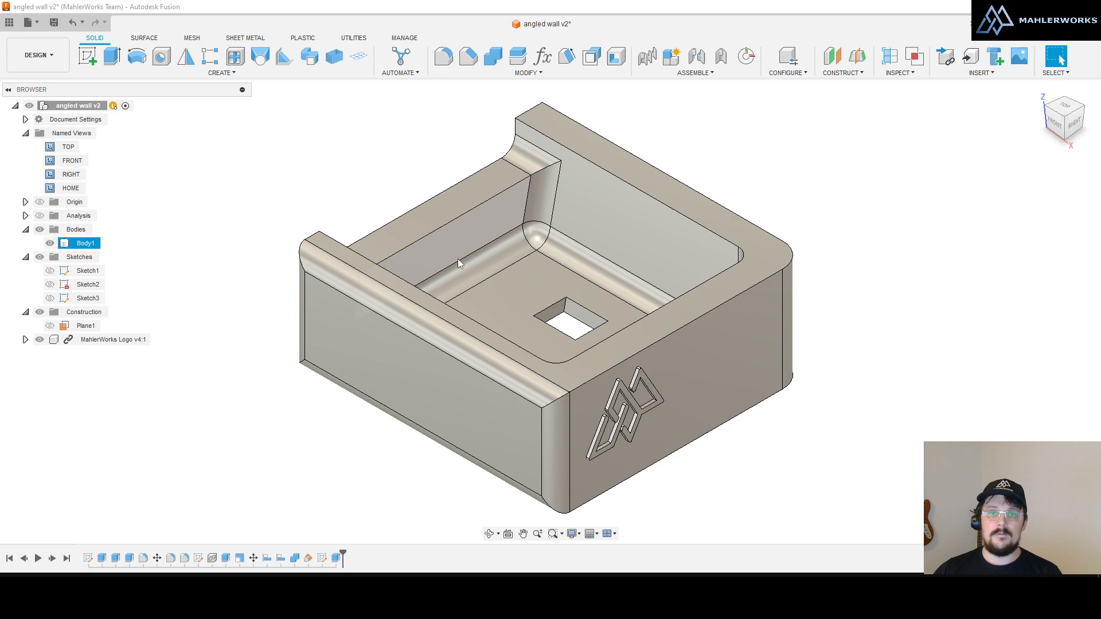
scroll(582, 280, down, 2)
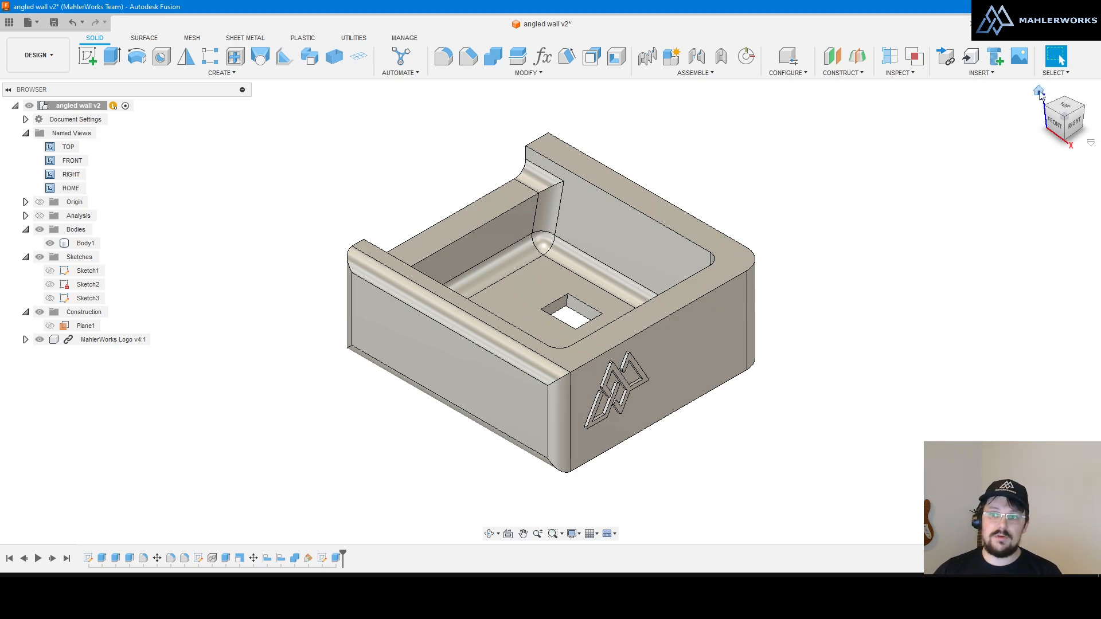
Step: Go Home, orbit away, then snap to a back-right isometric with the logo wall forward
click(1040, 93)
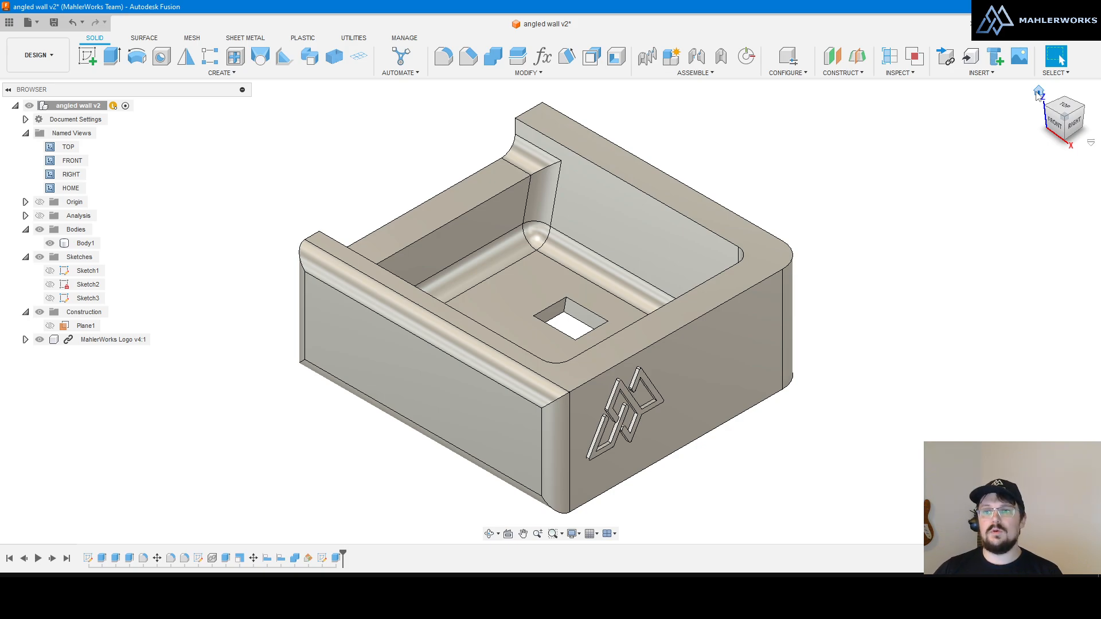
shift+middle_drag(768, 198, 669, 198)
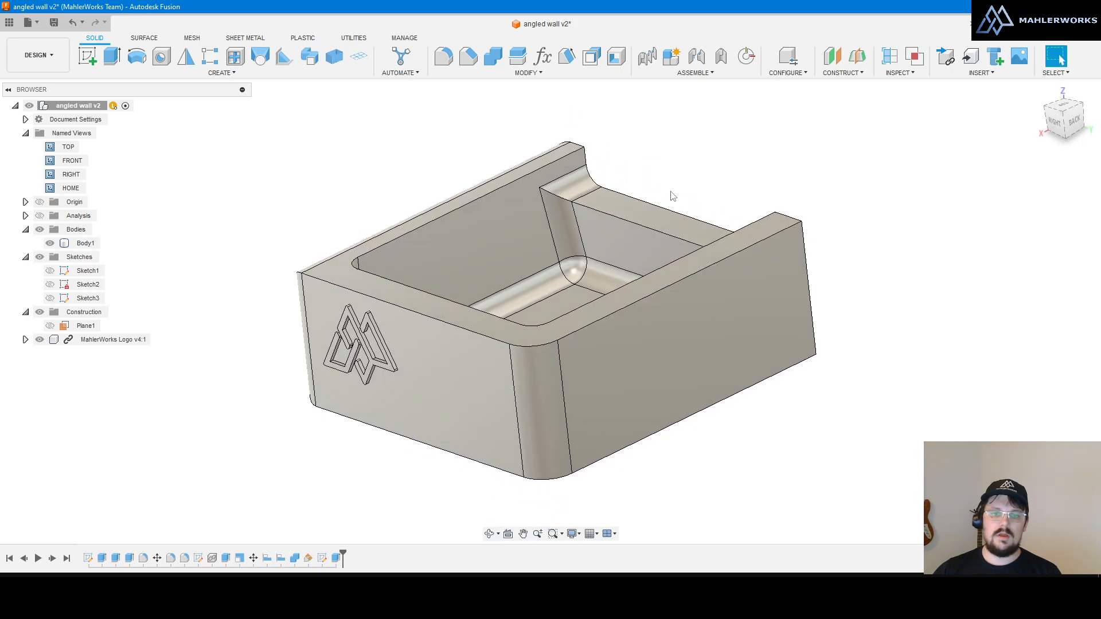
click(1067, 118)
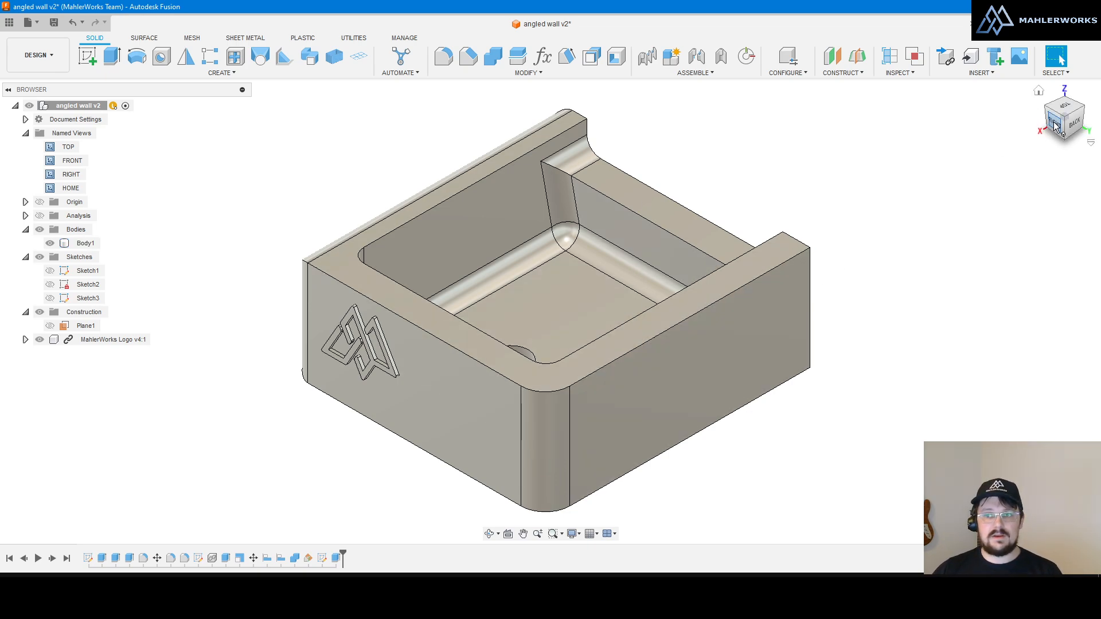
Step: Set the current view as Home with Fit to View, orbit away, and test the new Home
right_click(1054, 126)
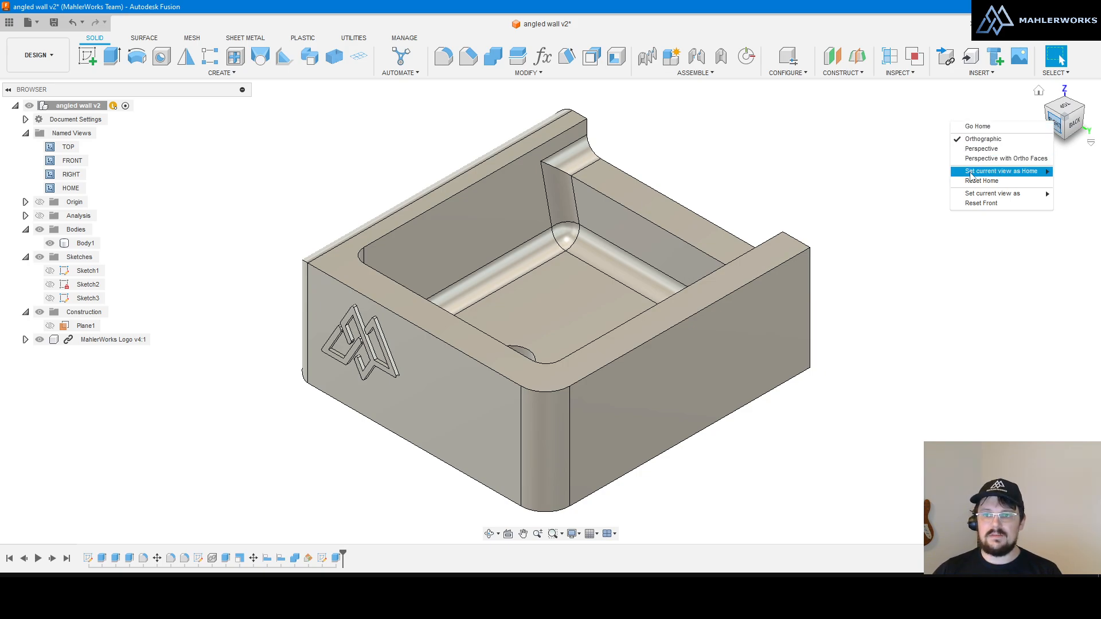
mouse_move(998, 178)
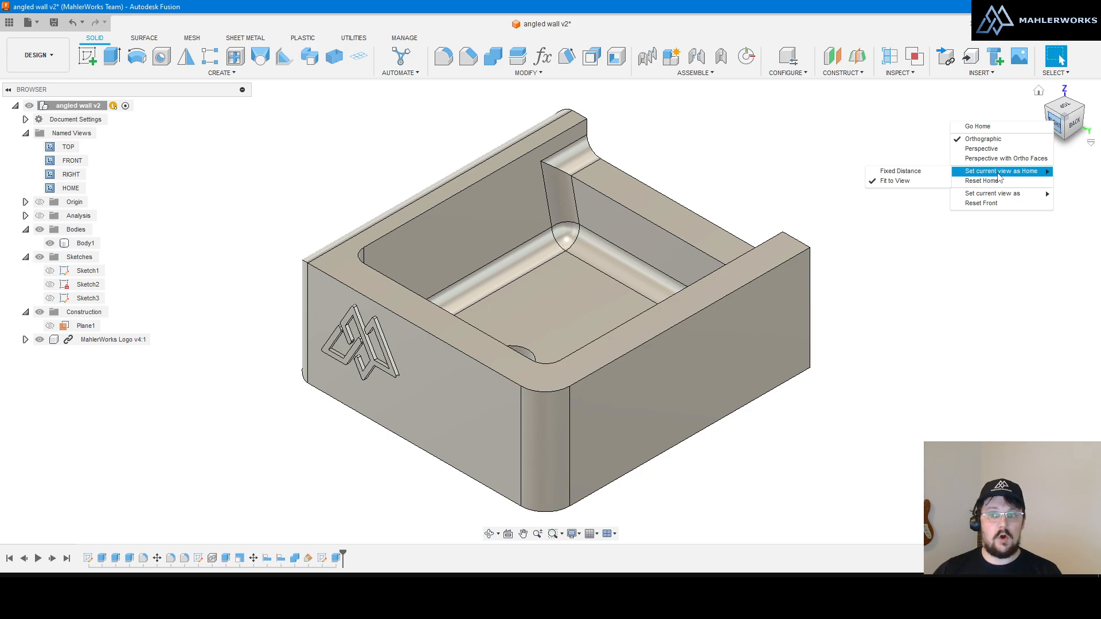
click(895, 181)
shift+middle_drag(897, 187, 1002, 144)
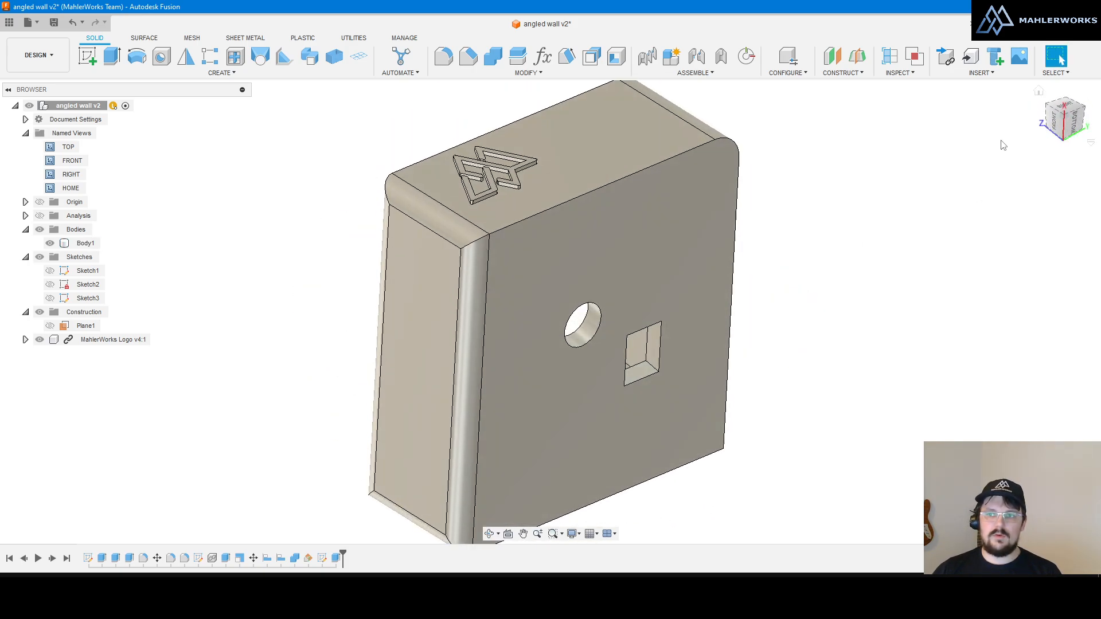
click(1039, 94)
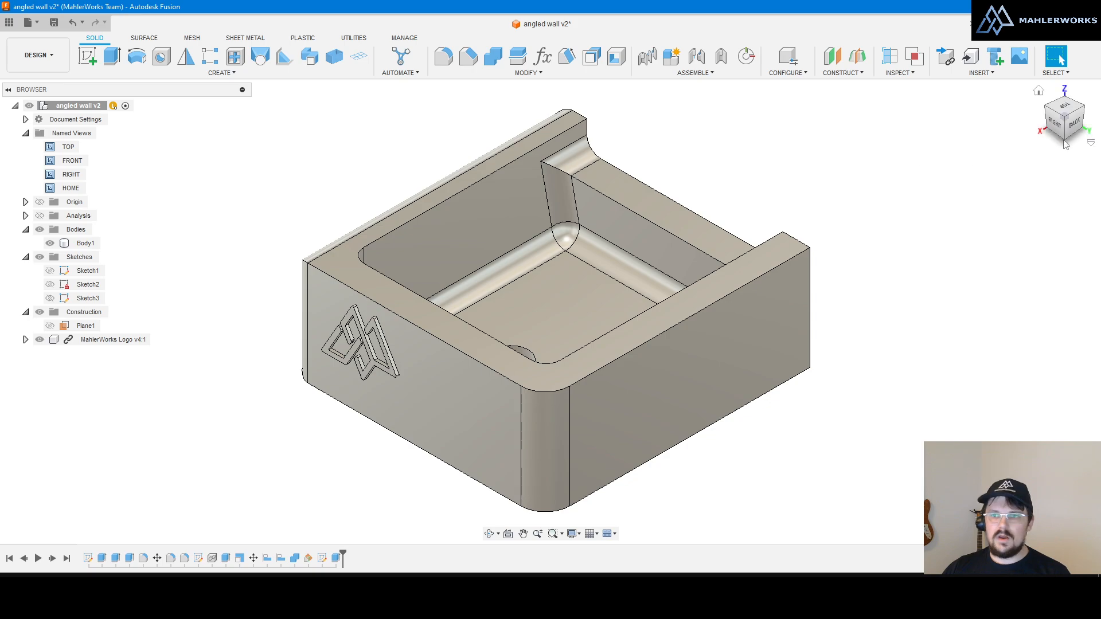
Step: Reset Home to the default and jump back to the default Home view
right_click(1061, 121)
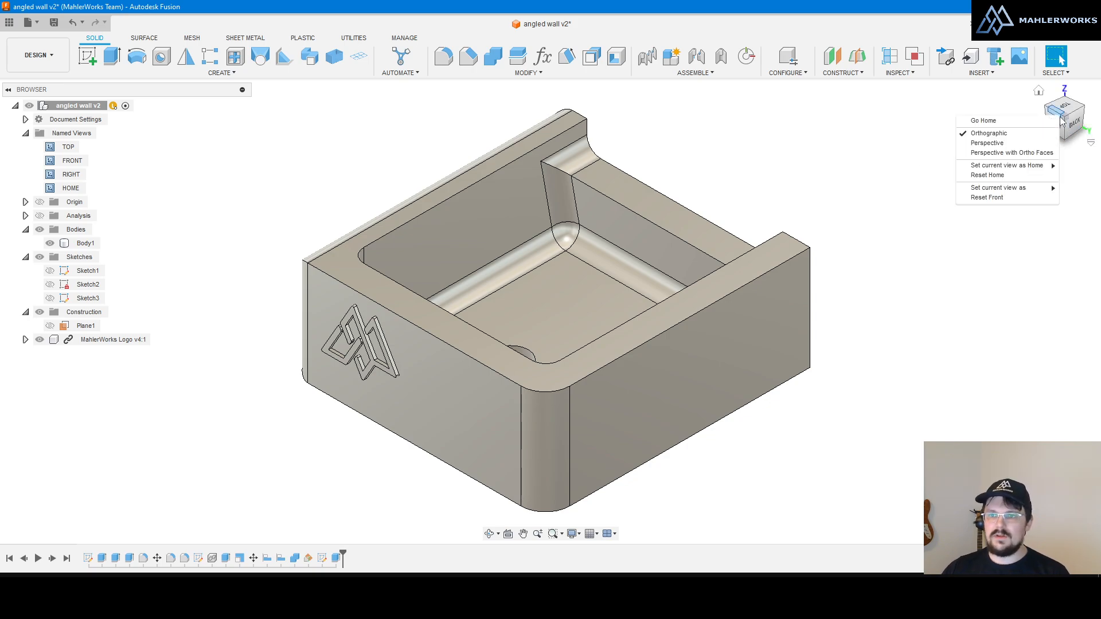
click(996, 175)
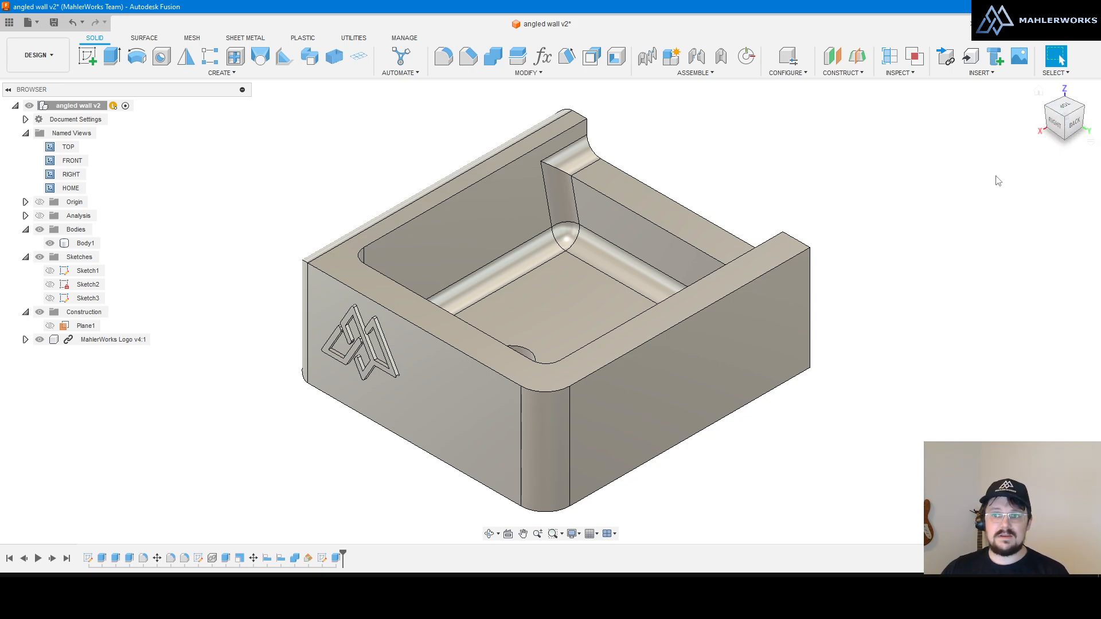
click(1039, 92)
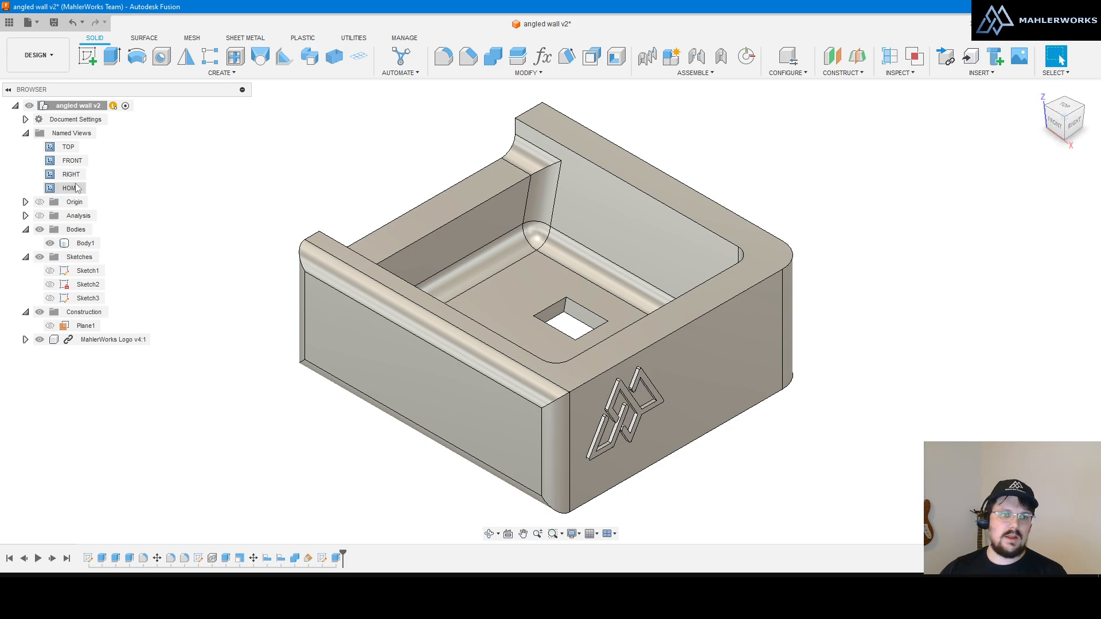
Step: Toggle the origin planes and axes on, then hide them again
click(38, 202)
scroll(637, 265, down, 2)
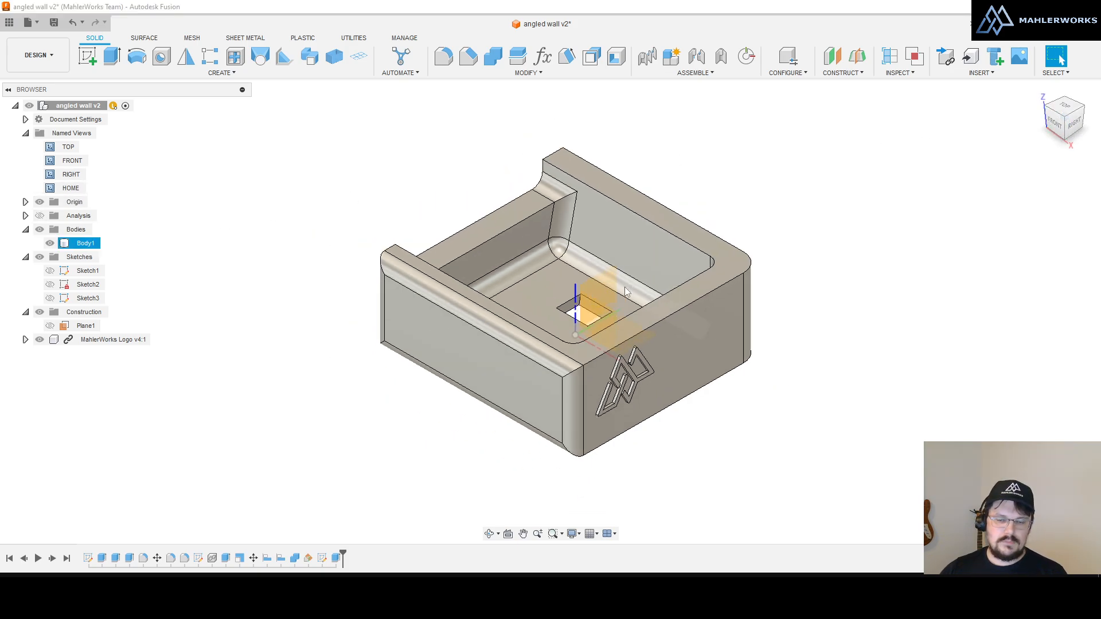
scroll(586, 345, up, 2)
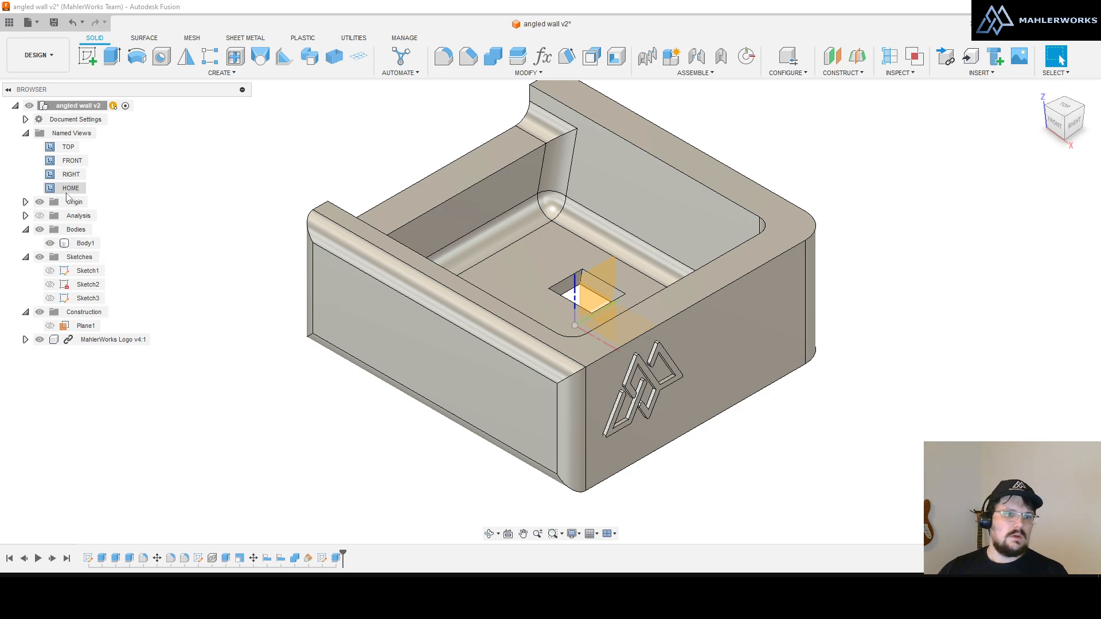
click(40, 202)
click(914, 456)
scroll(698, 359, down, 3)
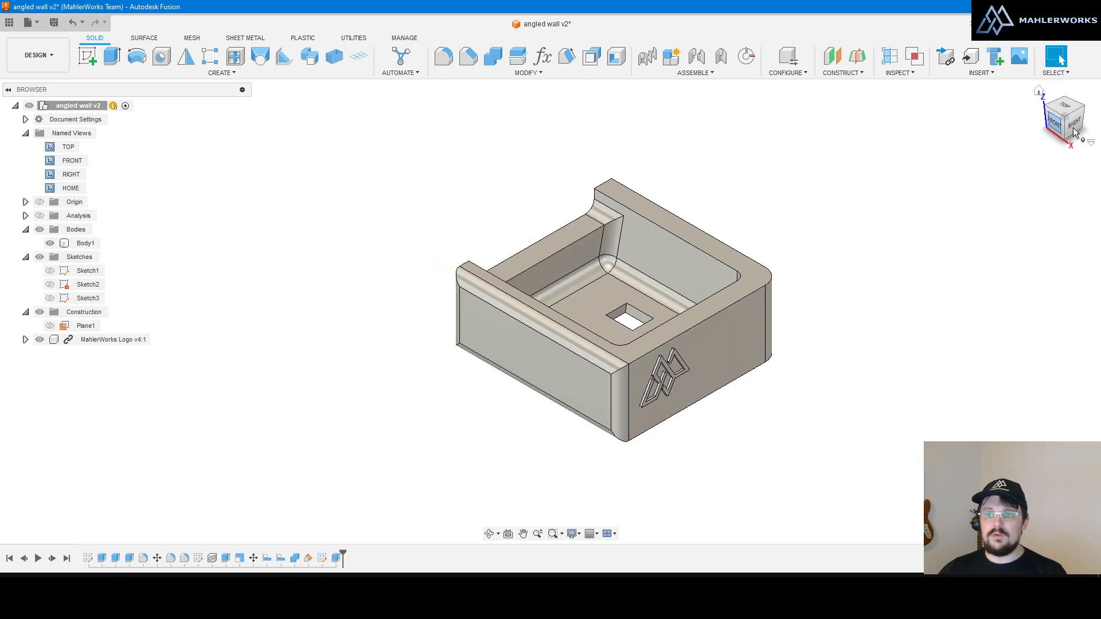
Step: Orbit to the underside, snap to the opposite ViewCube corner, then orbit and tilt the box
mouse_move(1062, 127)
mouse_down()
mouse_move(1071, 125)
mouse_move(1068, 80)
mouse_move(1070, 121)
mouse_move(1077, 114)
mouse_up()
click(1081, 105)
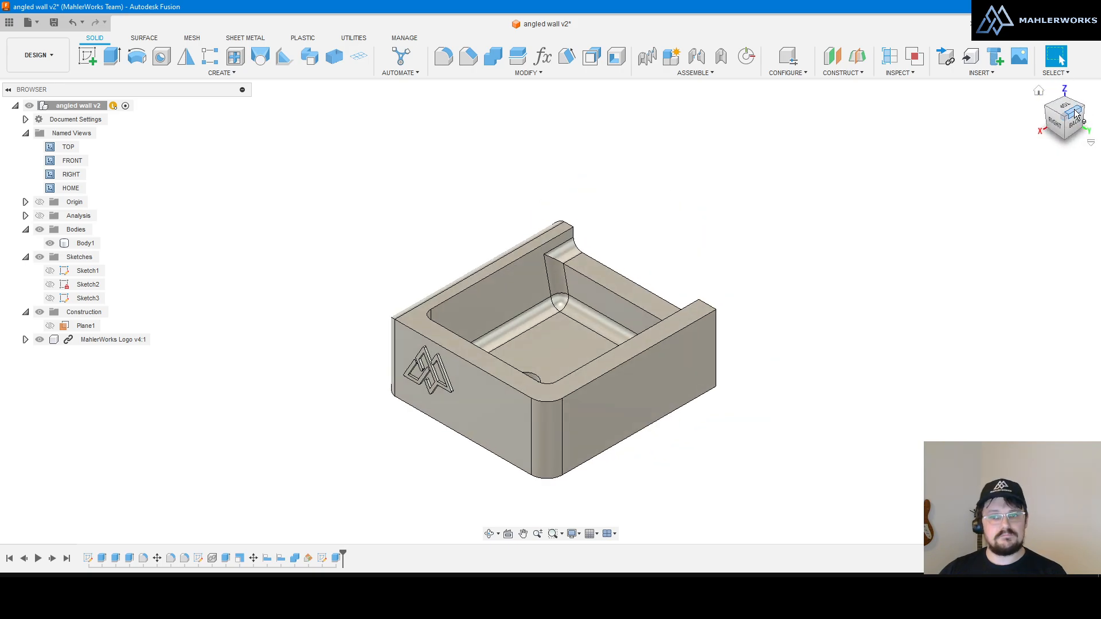
mouse_move(573, 279)
shift+middle_down()
mouse_move(639, 268)
mouse_move(731, 331)
mouse_move(771, 341)
mouse_move(705, 329)
mouse_move(774, 322)
mouse_move(731, 371)
mouse_move(722, 329)
mouse_move(690, 305)
shift+middle_up()
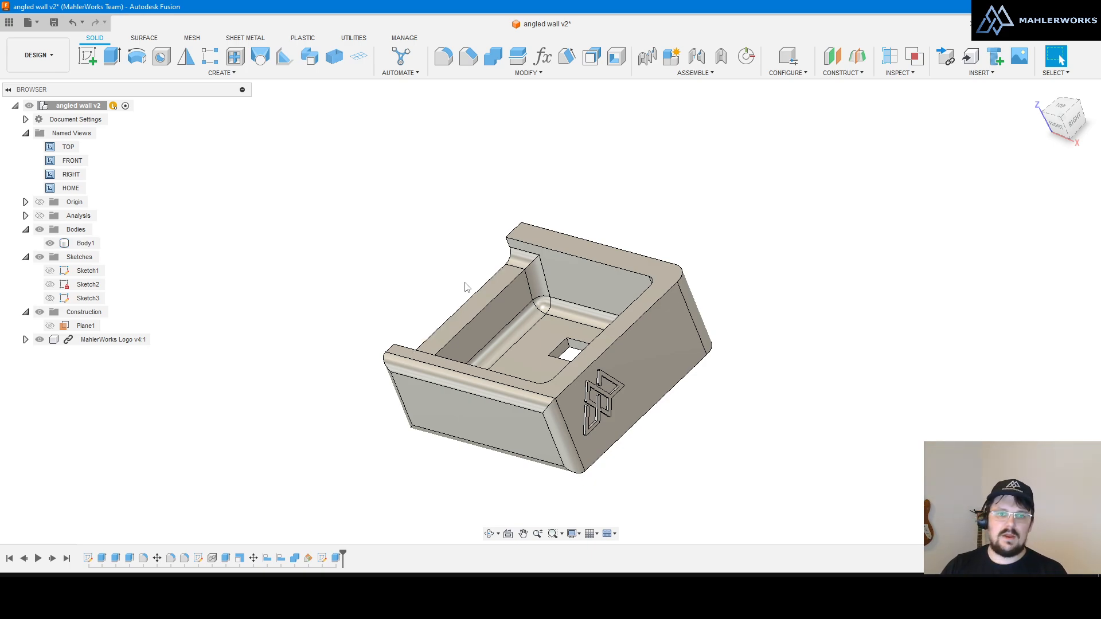
shift+middle_drag(603, 183, 651, 204)
scroll(586, 221, up, 2)
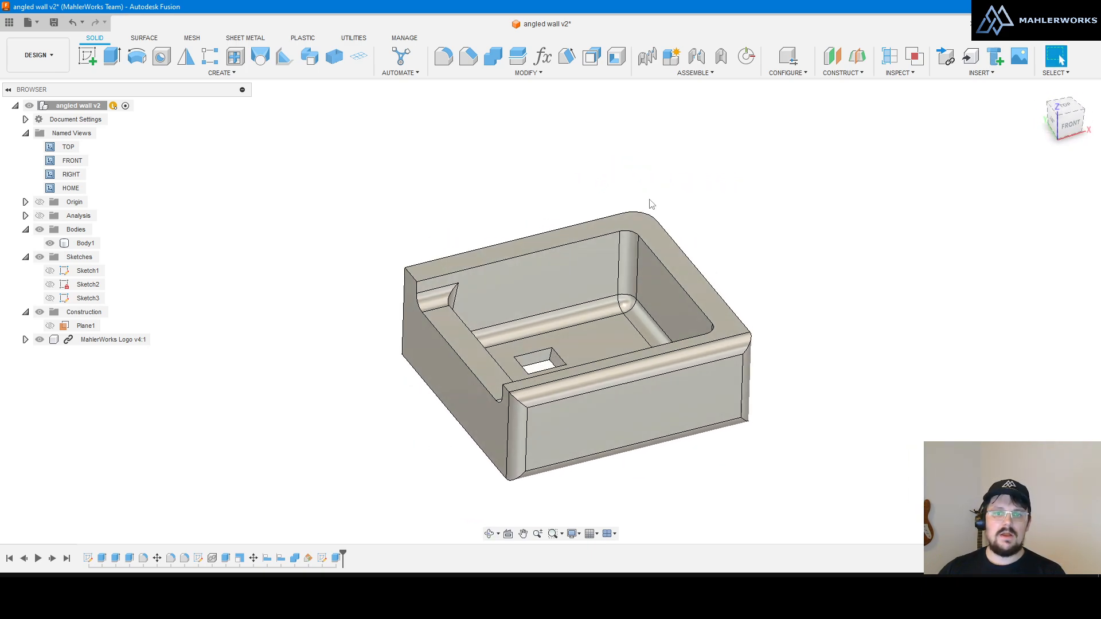
Step: Select the box body, orbit to a lower frontal angle, then clear the selection and zoom
click(570, 274)
shift+middle_drag(570, 274, 546, 283)
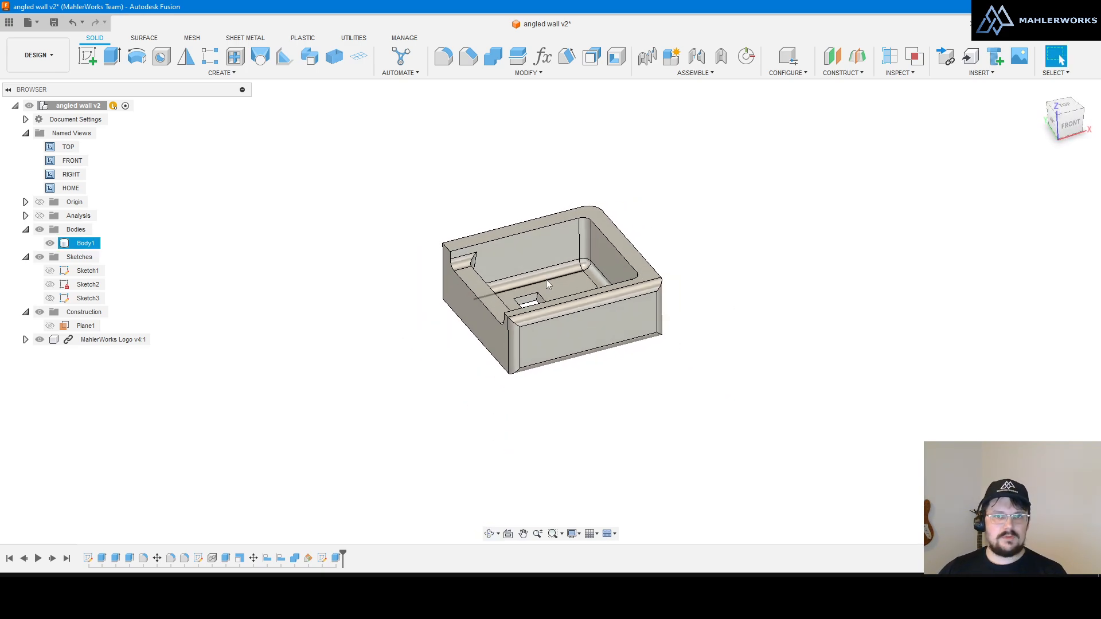
scroll(546, 279, up, 5)
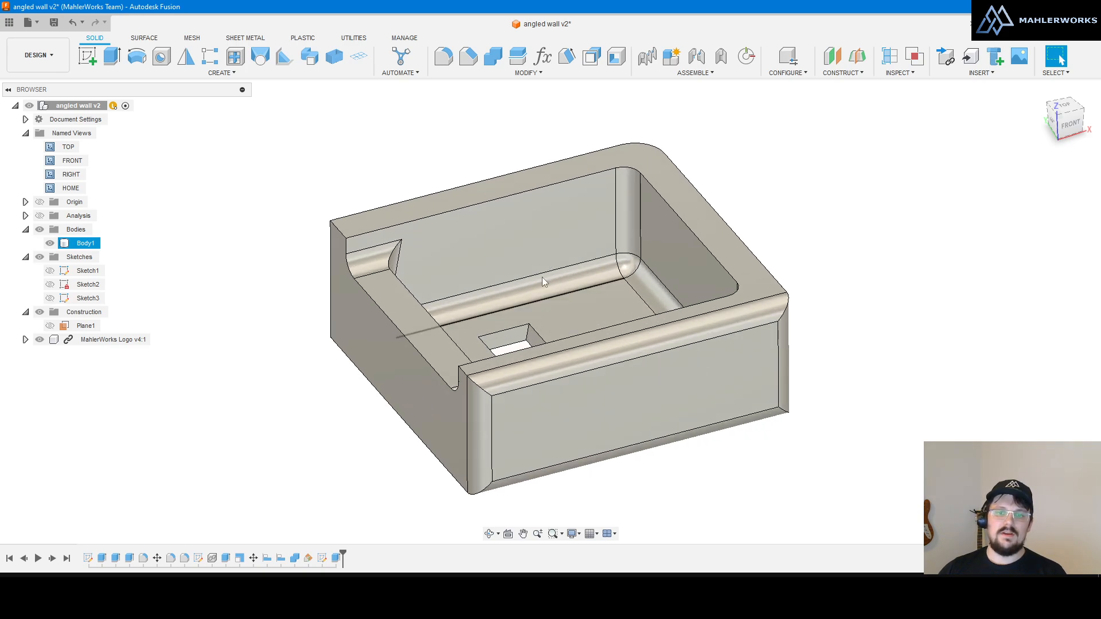
click(297, 236)
scroll(297, 237, down, 7)
scroll(467, 257, up, 4)
scroll(594, 253, up, 3)
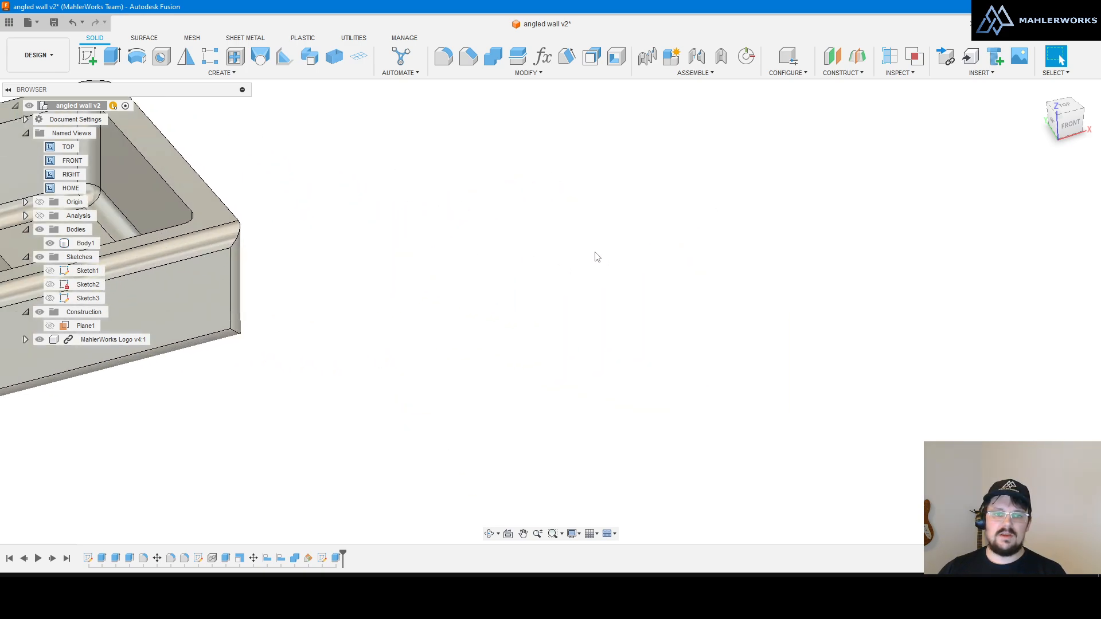
scroll(705, 265, down, 7)
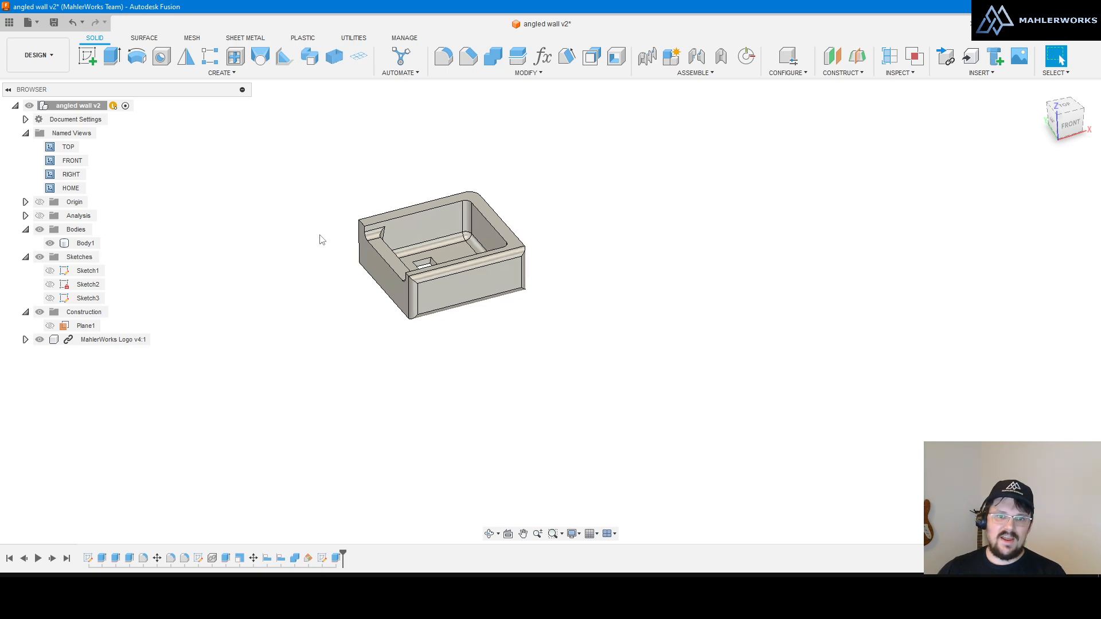
scroll(344, 227, up, 5)
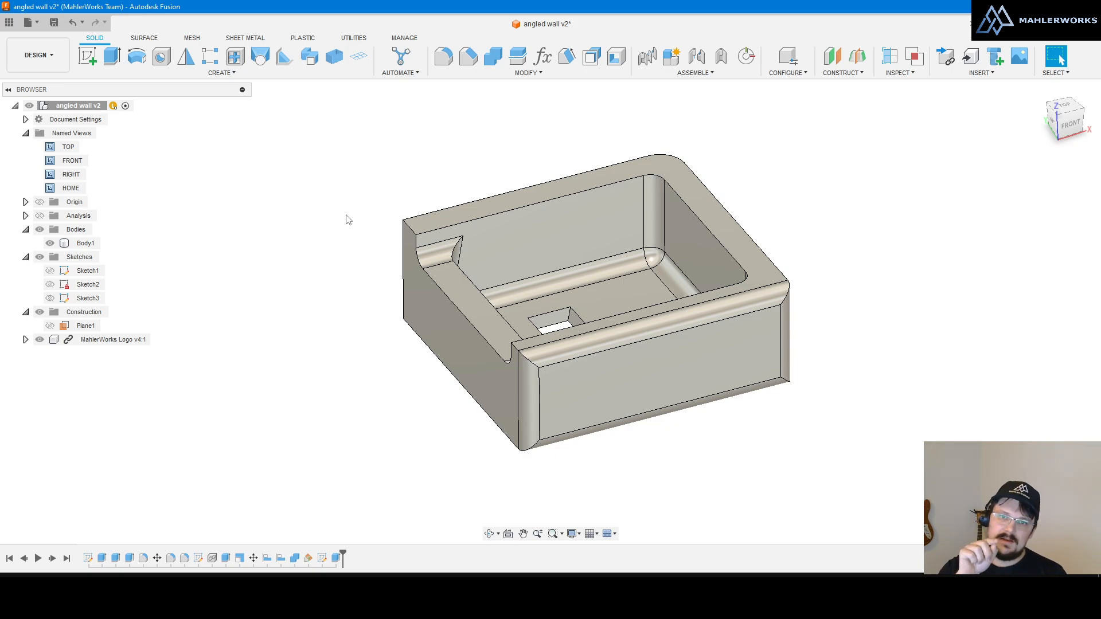
Step: Orbit around the back to isometric, snap to the RIGHT view, then orbit to other angles
shift+middle_drag(483, 186, 623, 294)
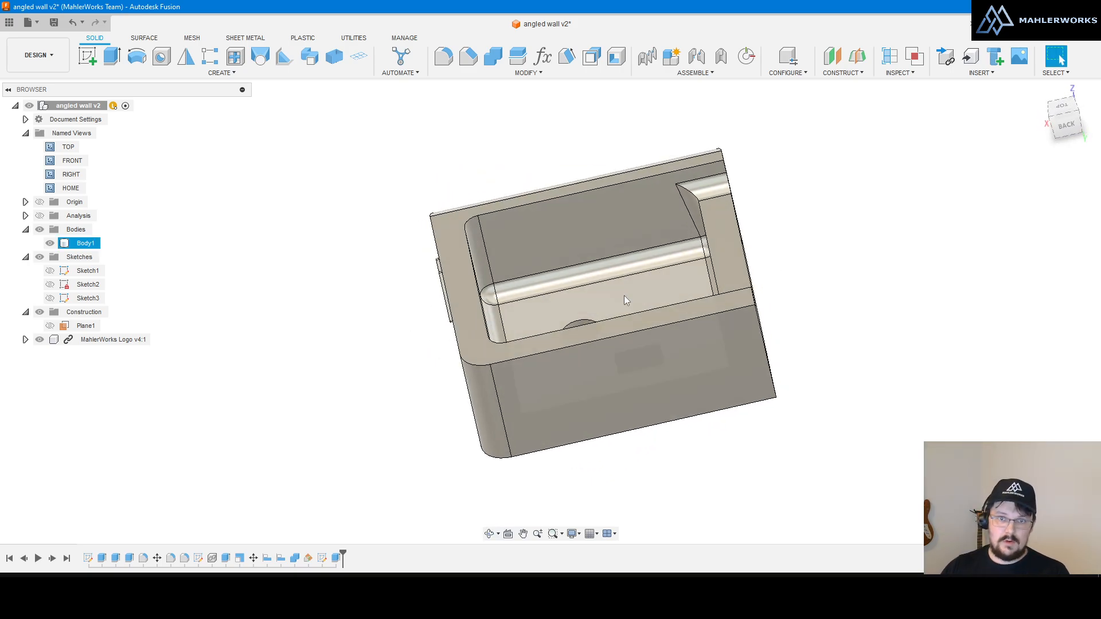
shift+middle_drag(624, 294, 665, 292)
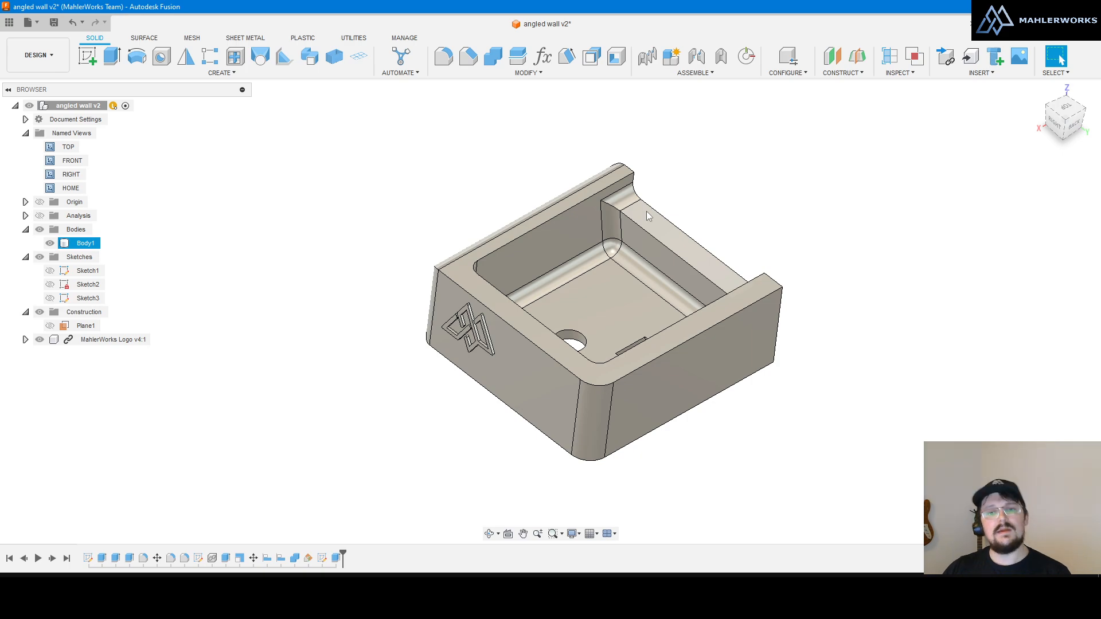
shift+middle_drag(637, 215, 707, 351)
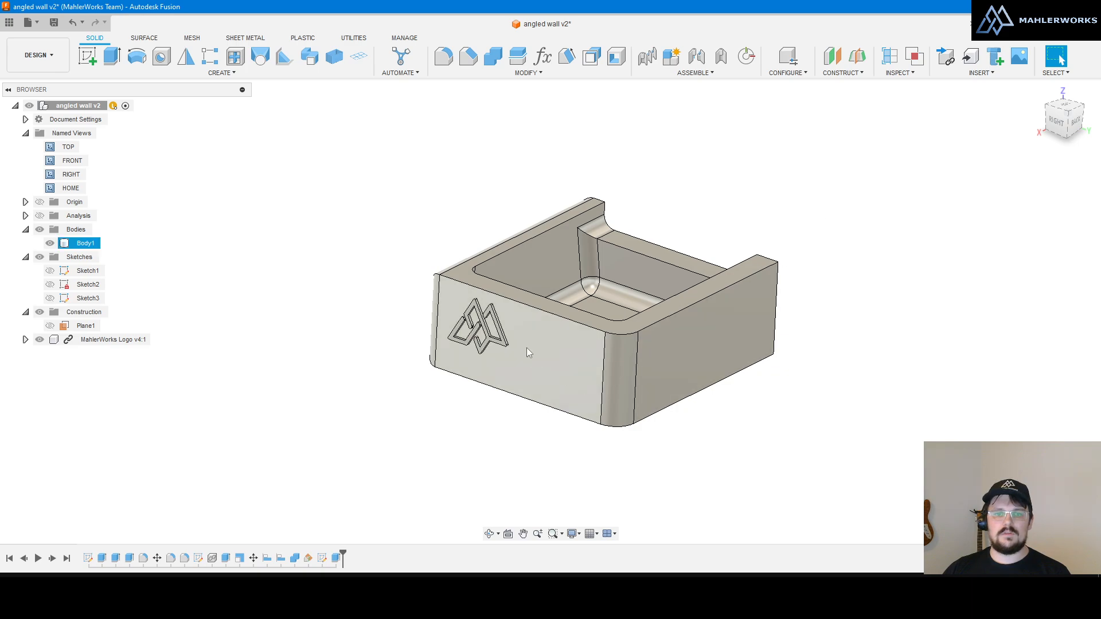
click(1059, 127)
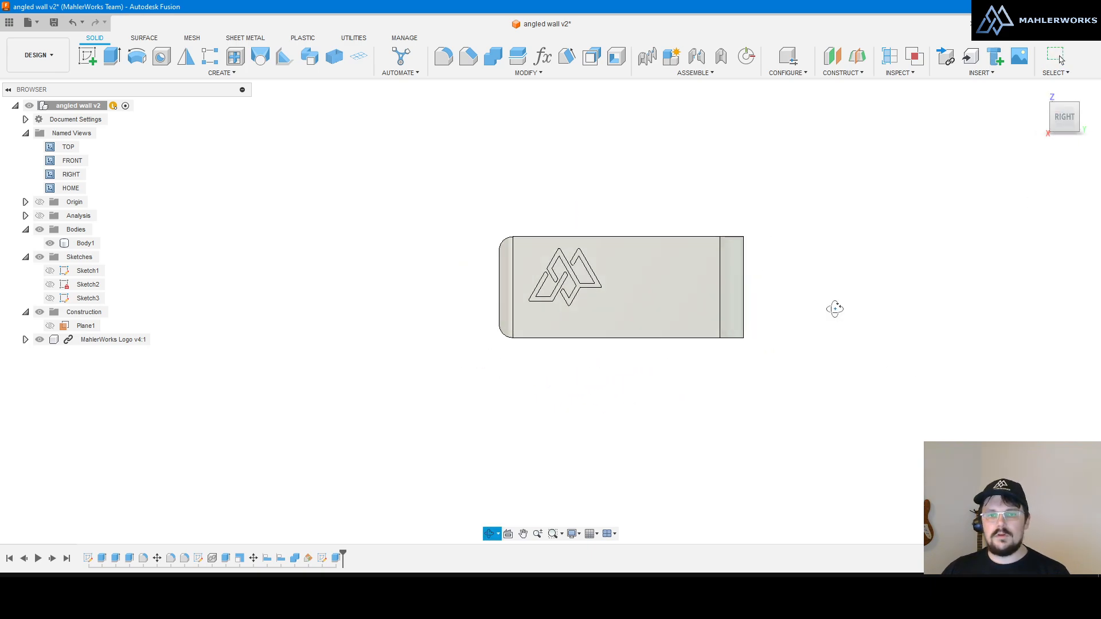
shift+middle_drag(835, 307, 802, 337)
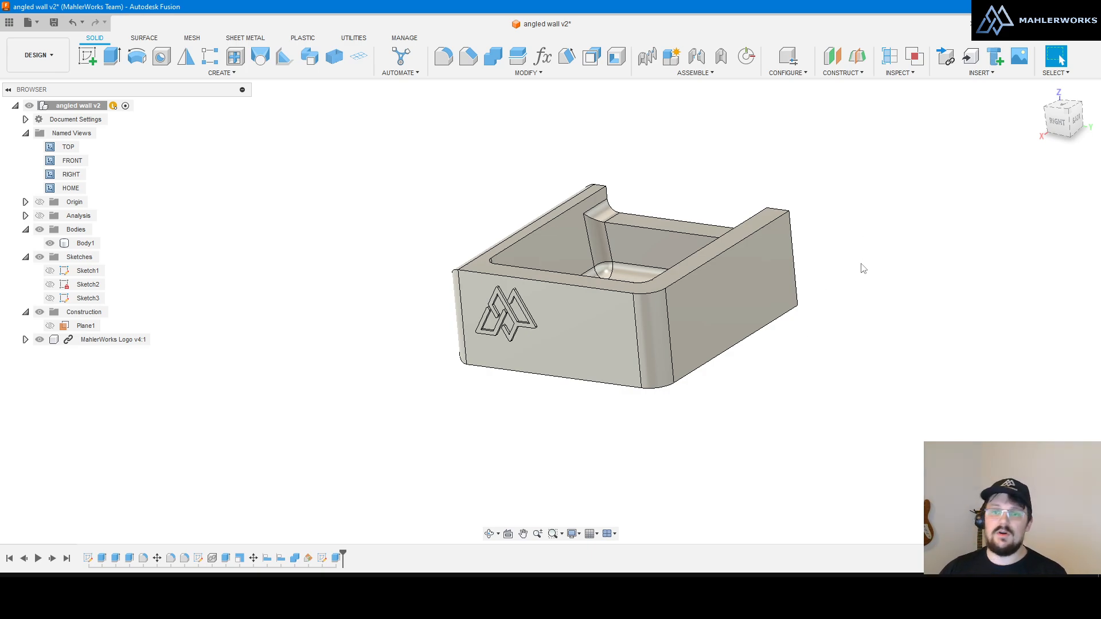
shift+middle_drag(639, 175, 638, 199)
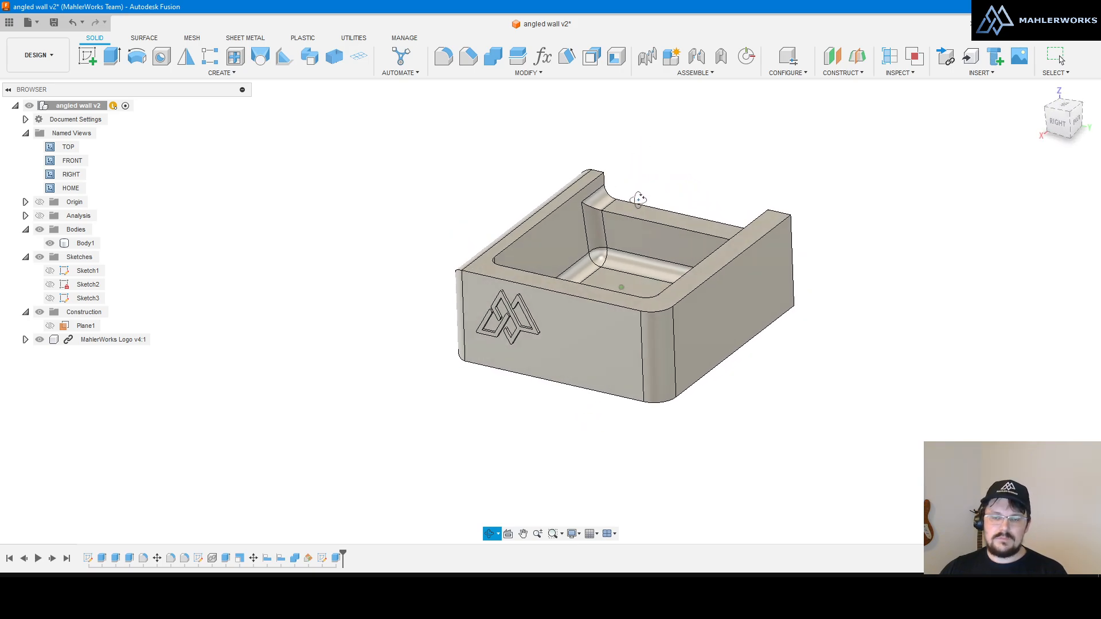
shift+middle_drag(688, 281, 620, 352)
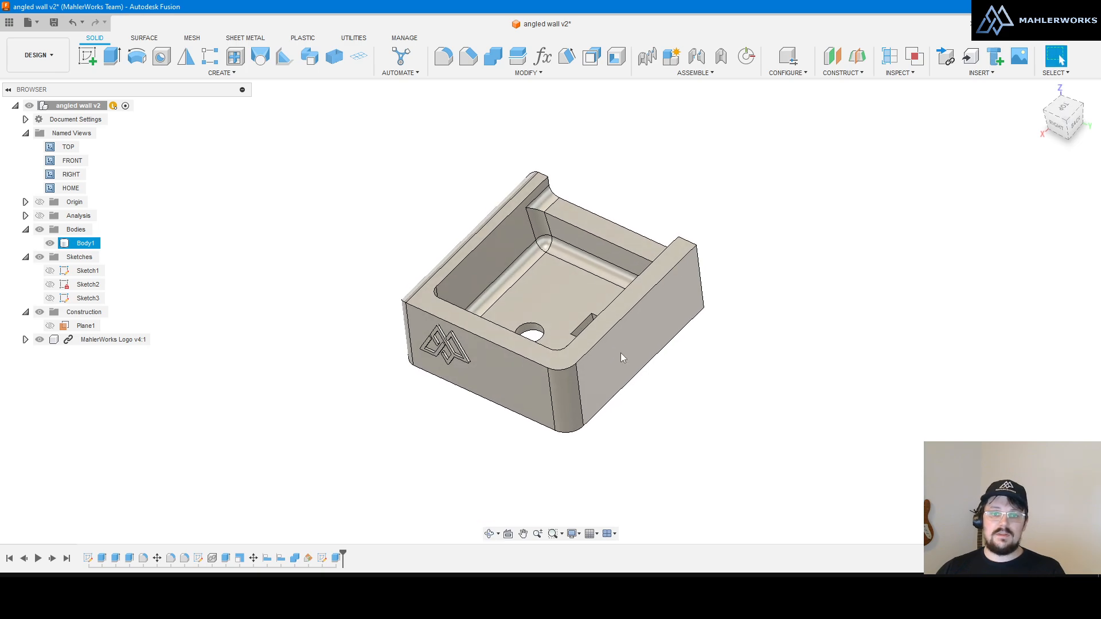
Step: Try Set Orbit Center from the right-click menu and orbit to a low side view
right_click(700, 367)
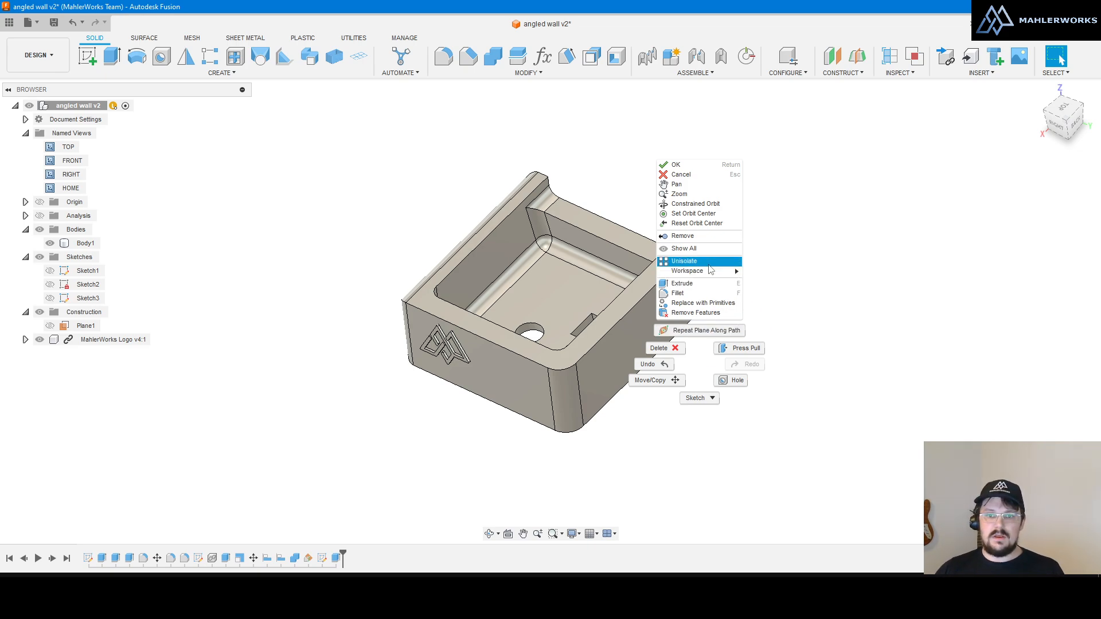
click(704, 356)
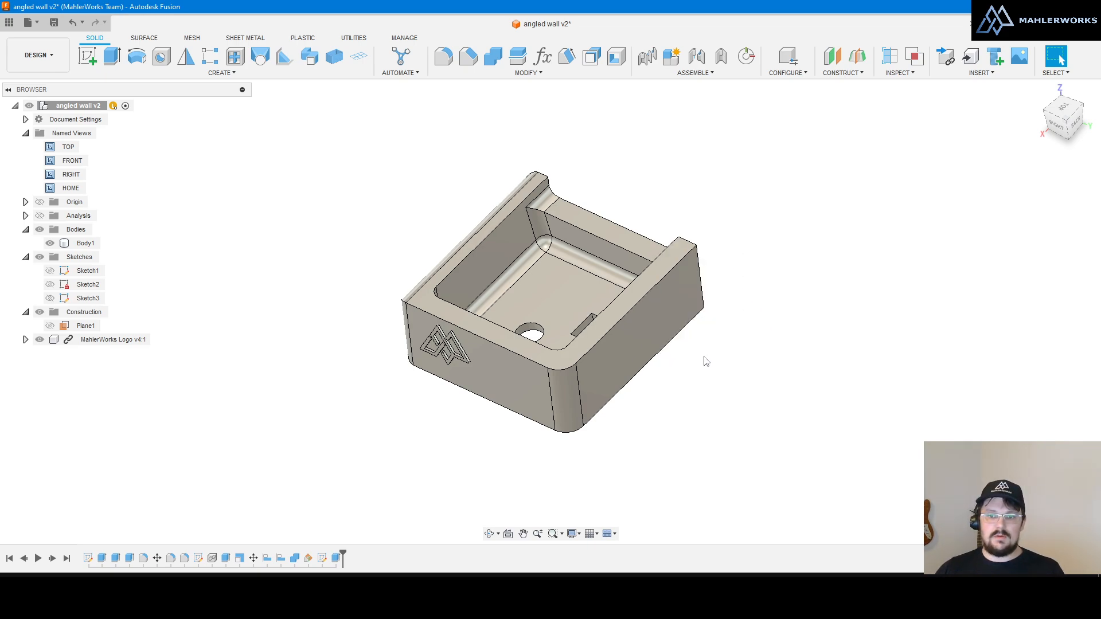
right_click(744, 214)
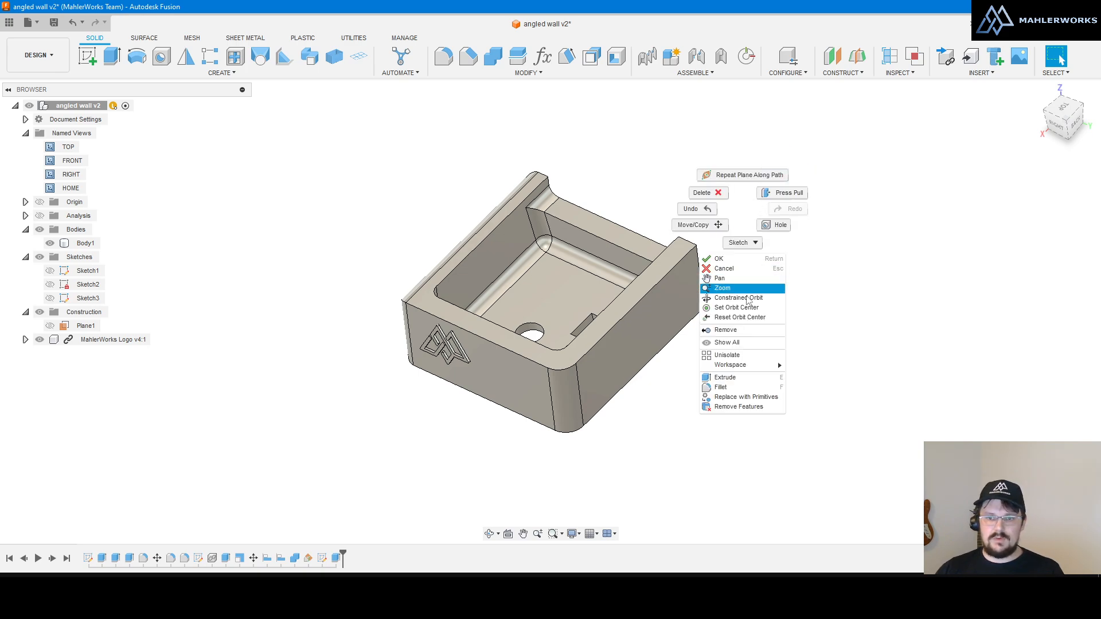
click(738, 311)
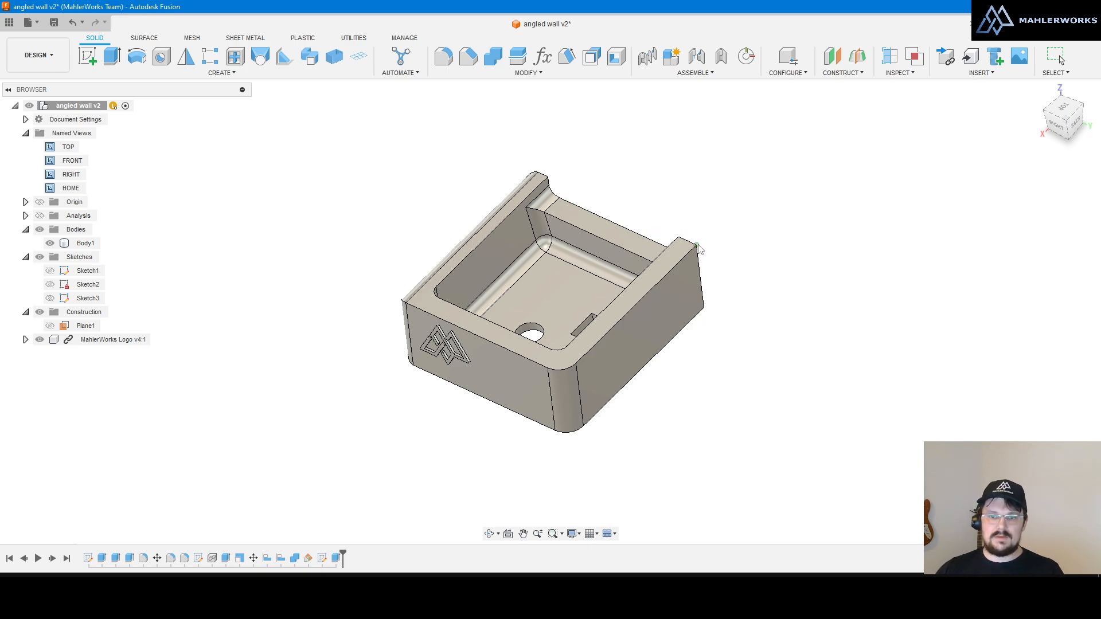
scroll(700, 246, up, 4)
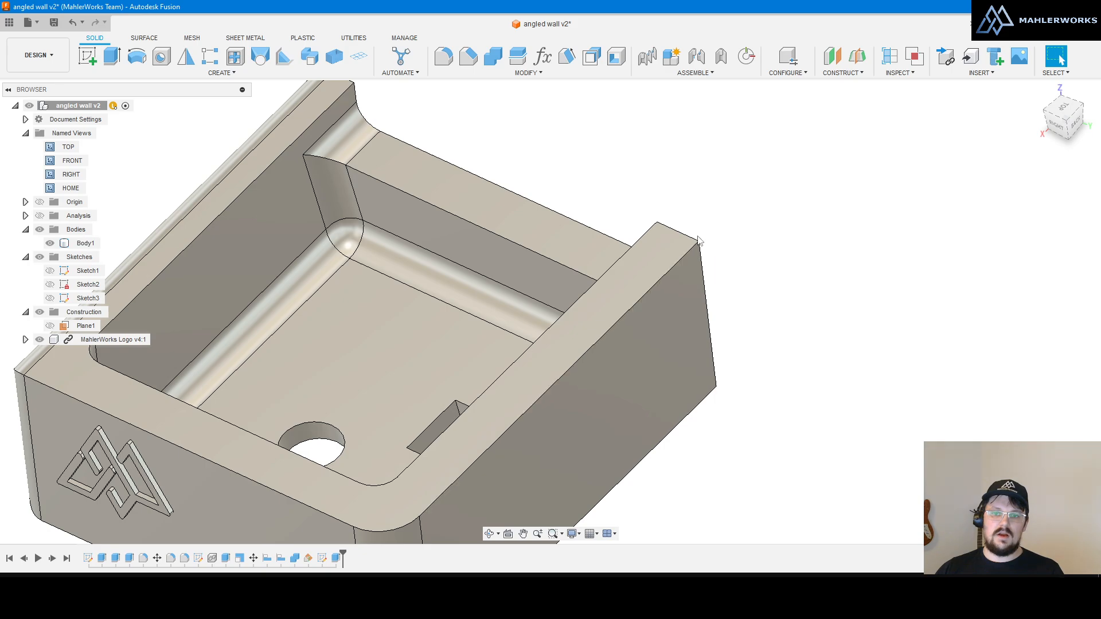
scroll(665, 218, down, 4)
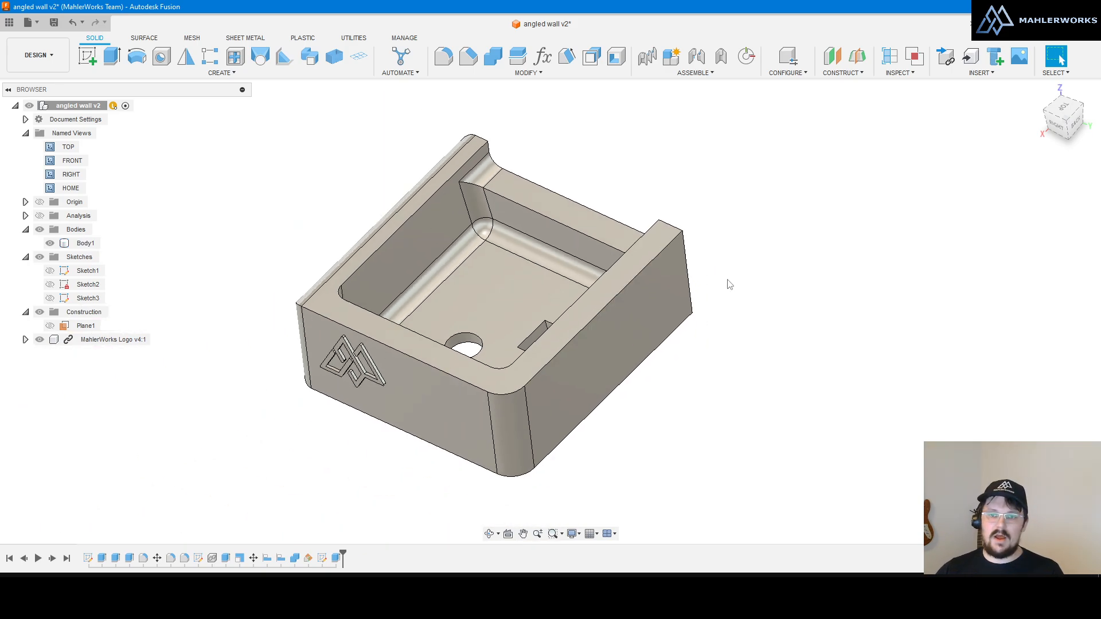
mouse_move(732, 278)
shift+middle_down()
mouse_move(739, 263)
mouse_move(719, 238)
mouse_move(732, 267)
mouse_move(754, 253)
mouse_move(737, 268)
mouse_move(718, 264)
mouse_move(722, 273)
mouse_move(767, 250)
mouse_move(697, 254)
mouse_move(630, 177)
mouse_move(652, 143)
mouse_move(794, 175)
mouse_move(766, 243)
mouse_move(769, 270)
mouse_move(769, 238)
mouse_move(749, 214)
mouse_move(779, 234)
mouse_move(775, 217)
mouse_move(727, 282)
shift+middle_up()
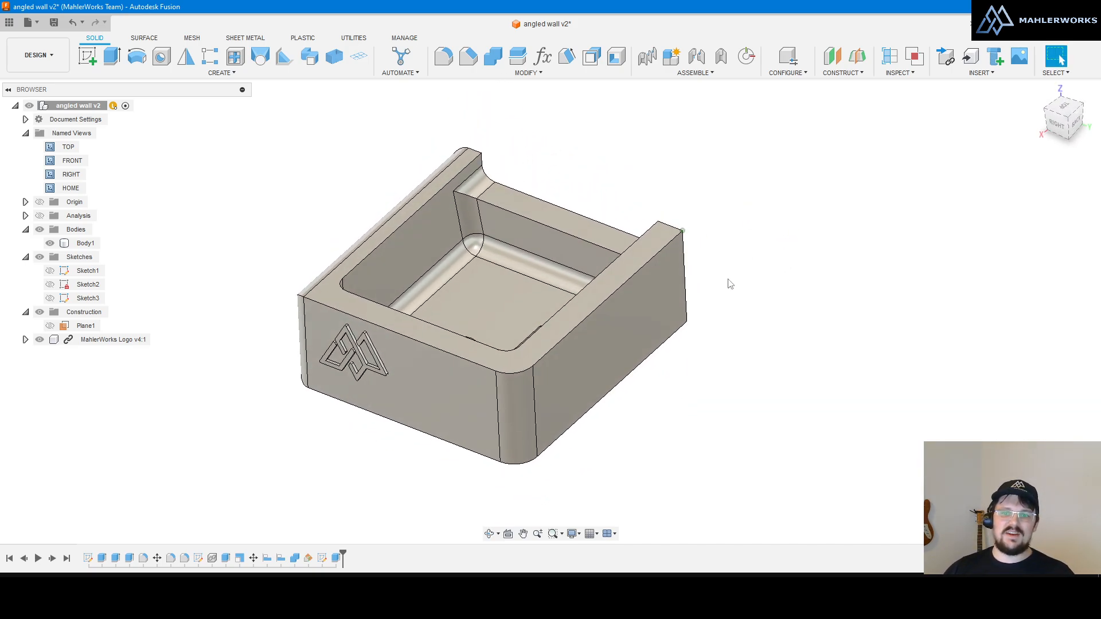
Step: Place a new orbit pivot on the box and orbit around it to a top-back view
right_click(726, 282)
click(721, 379)
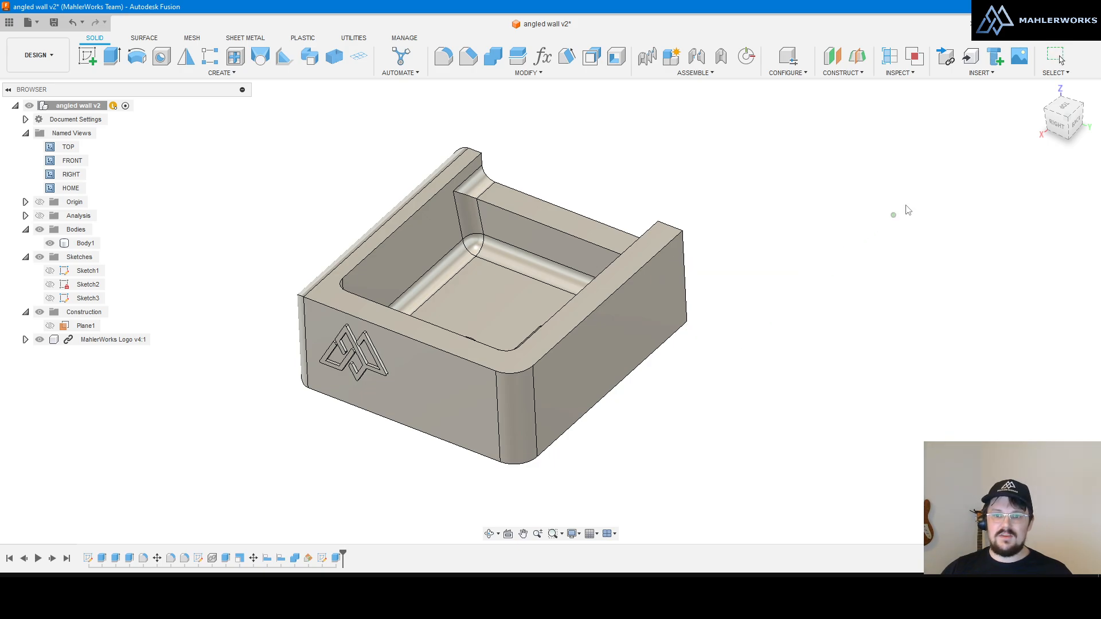
click(969, 150)
drag(740, 354, 877, 361)
shift+middle_drag(877, 361, 694, 348)
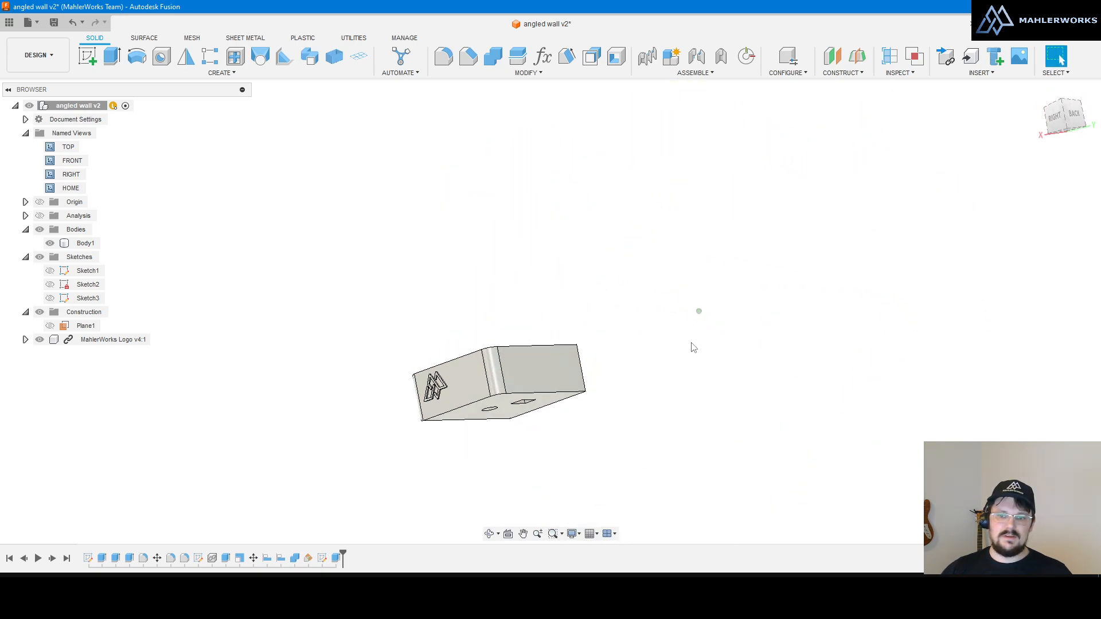
shift+middle_drag(525, 348, 545, 401)
Step: Reset the orbit center back to the default pivot
right_click(646, 362)
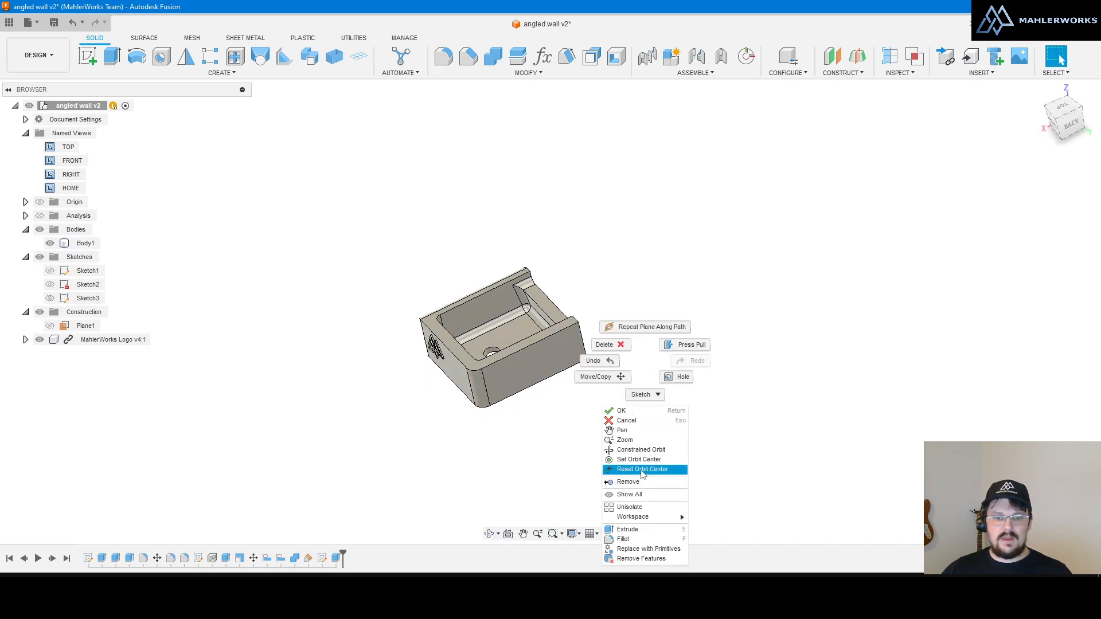
click(640, 470)
scroll(486, 356, up, 1)
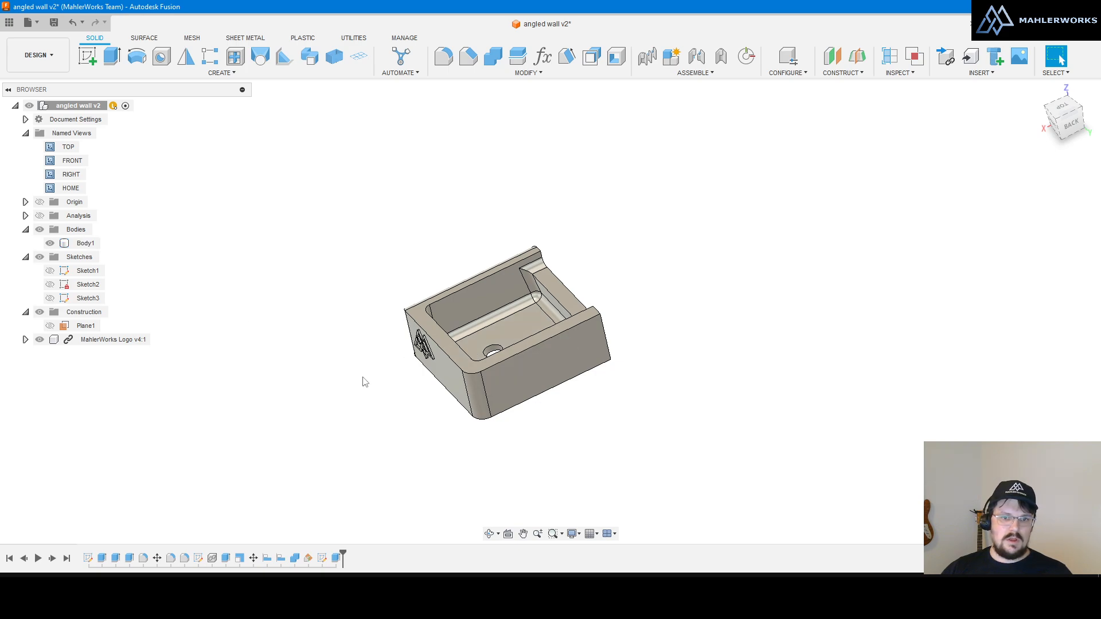
mouse_move(361, 377)
shift+middle_down()
mouse_move(361, 359)
mouse_move(363, 373)
shift+middle_up()
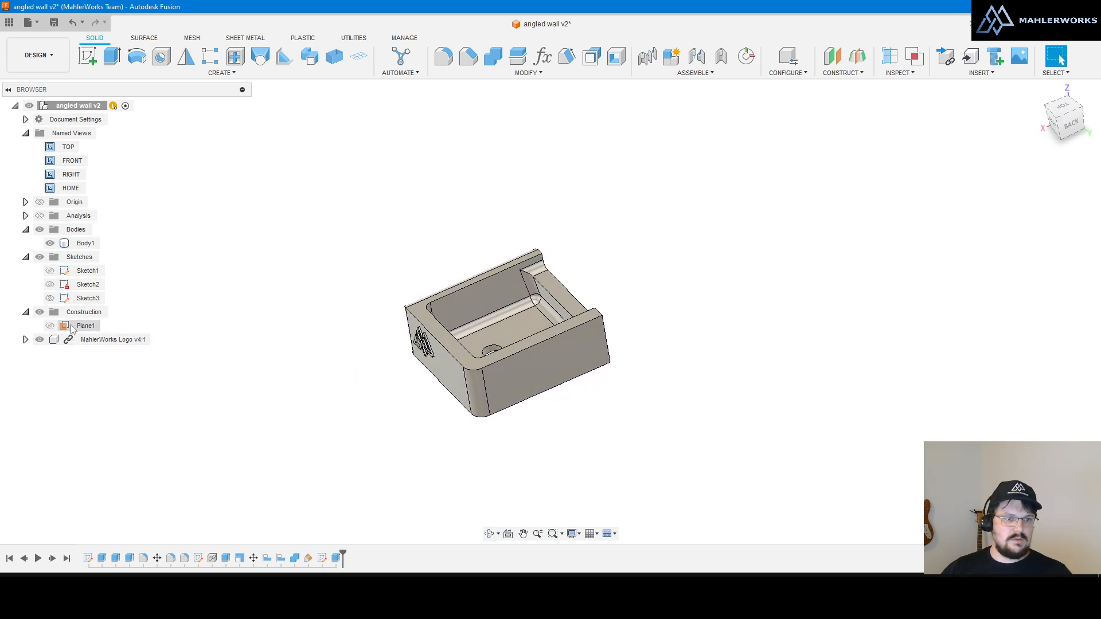
Step: Turn the Origin planes and axes back on and orbit toward a top view
click(39, 203)
scroll(475, 373, up, 3)
shift+middle_drag(549, 349, 555, 373)
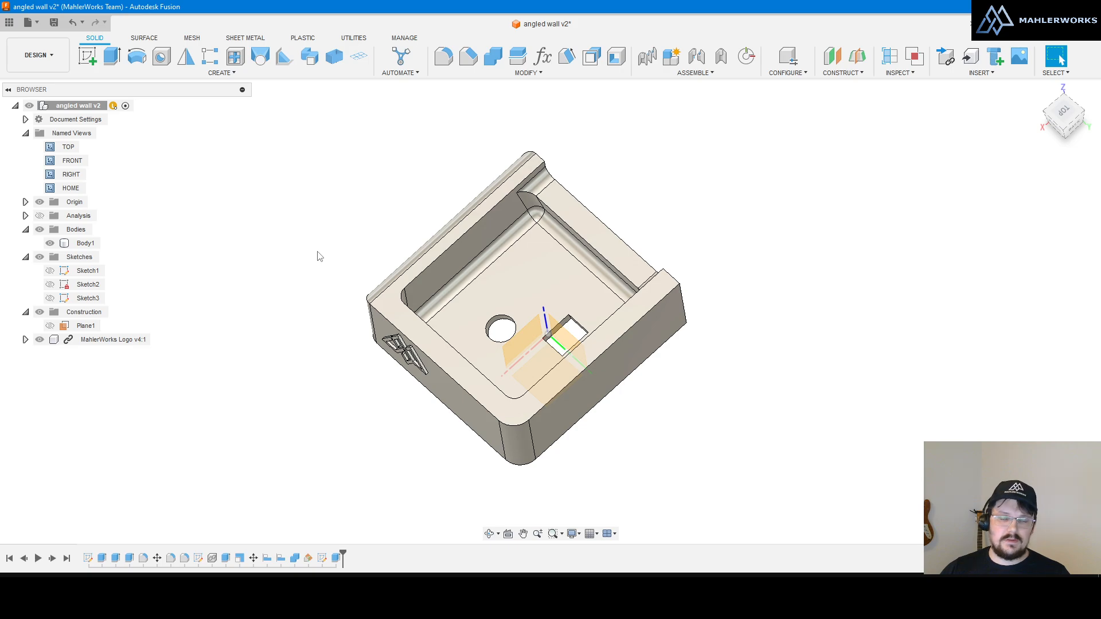
Step: Hide the Origin planes and axes and orbit to a front-right view into the pocket
mouse_move(327, 295)
shift+middle_down()
mouse_move(334, 307)
mouse_move(322, 295)
mouse_move(343, 283)
mouse_move(356, 246)
mouse_move(336, 296)
shift+middle_up()
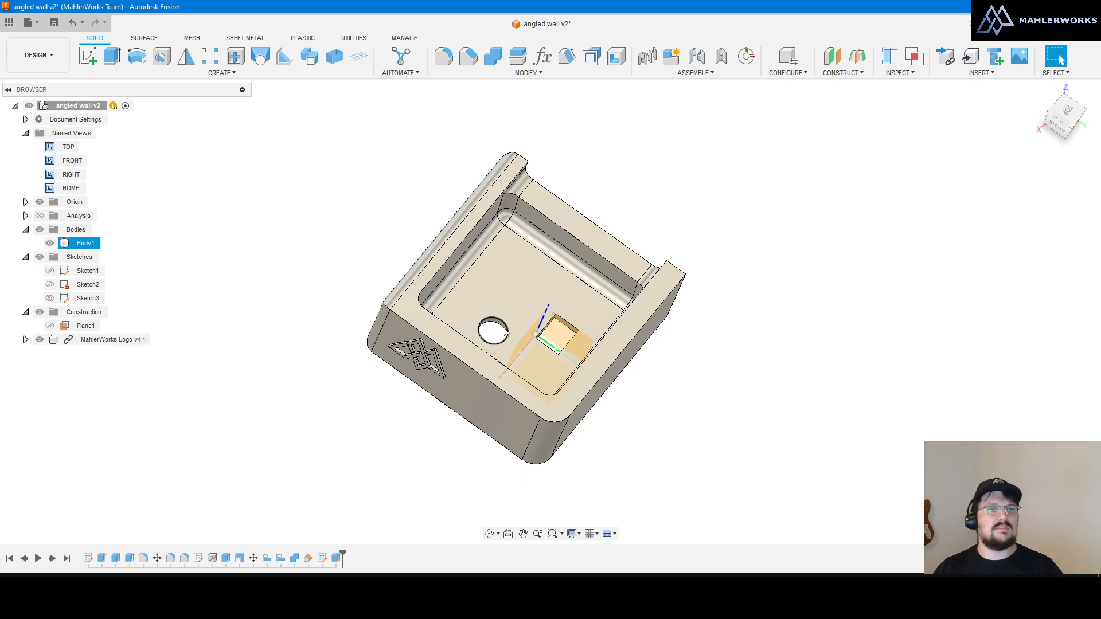
click(39, 202)
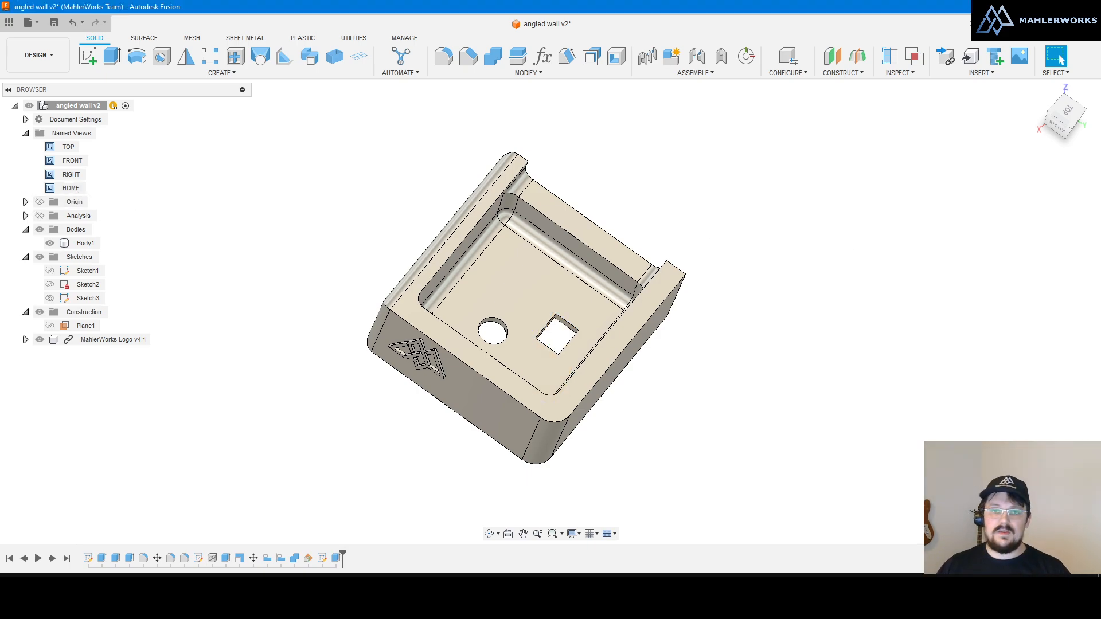
shift+middle_drag(671, 324, 657, 284)
shift+middle_drag(773, 256, 773, 265)
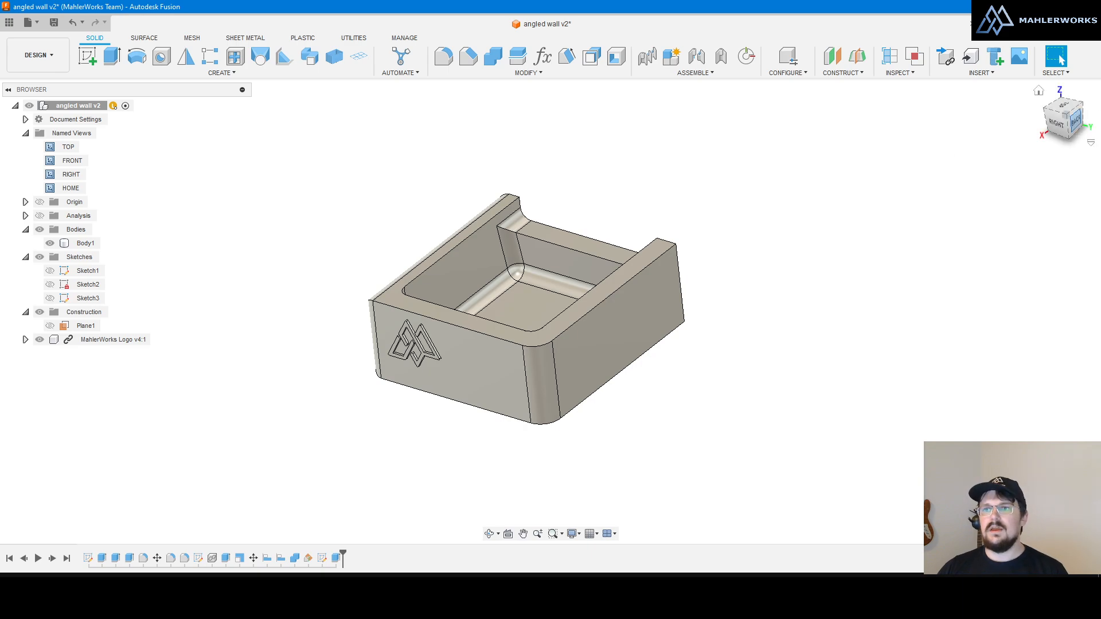
Step: Open Preferences from the account menu at General and scroll to the Pan, Zoom, Orbit options
click(1067, 24)
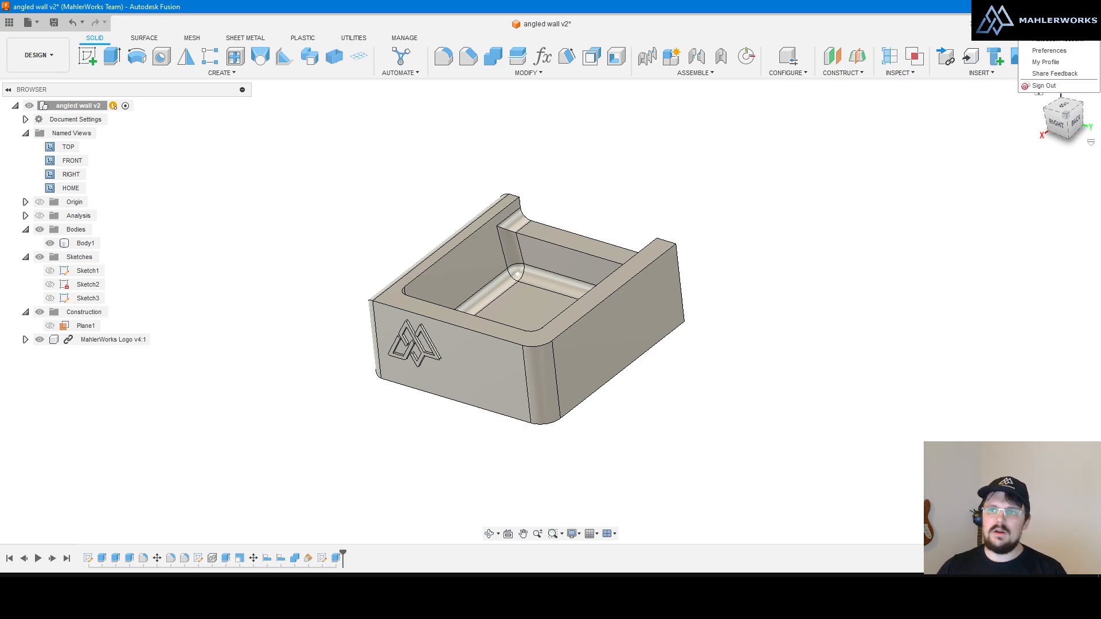
click(1058, 52)
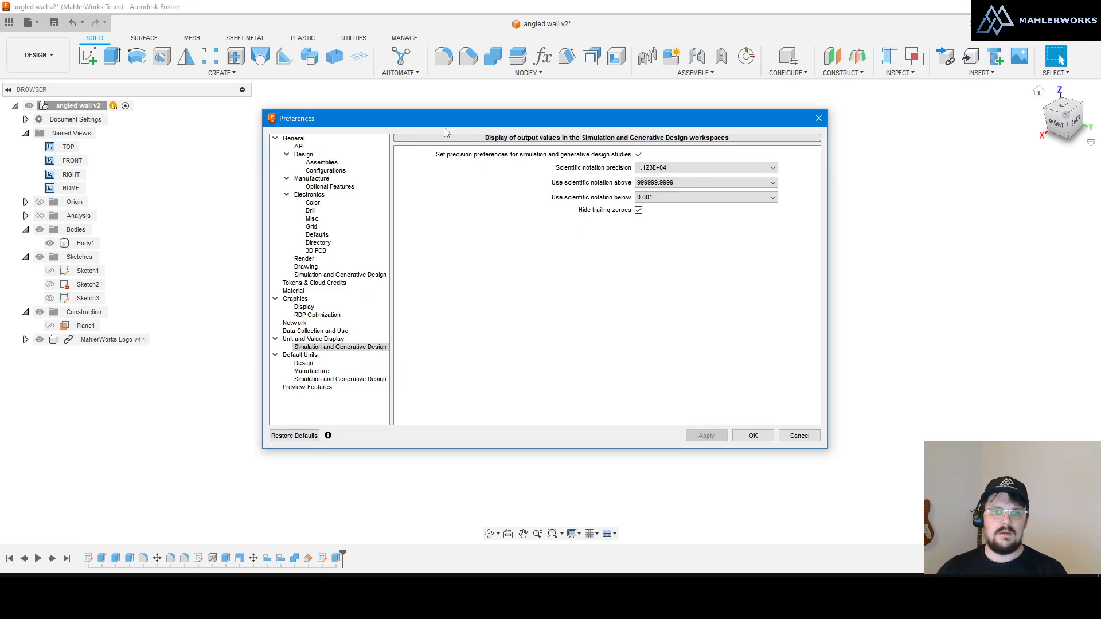
drag(448, 124, 451, 125)
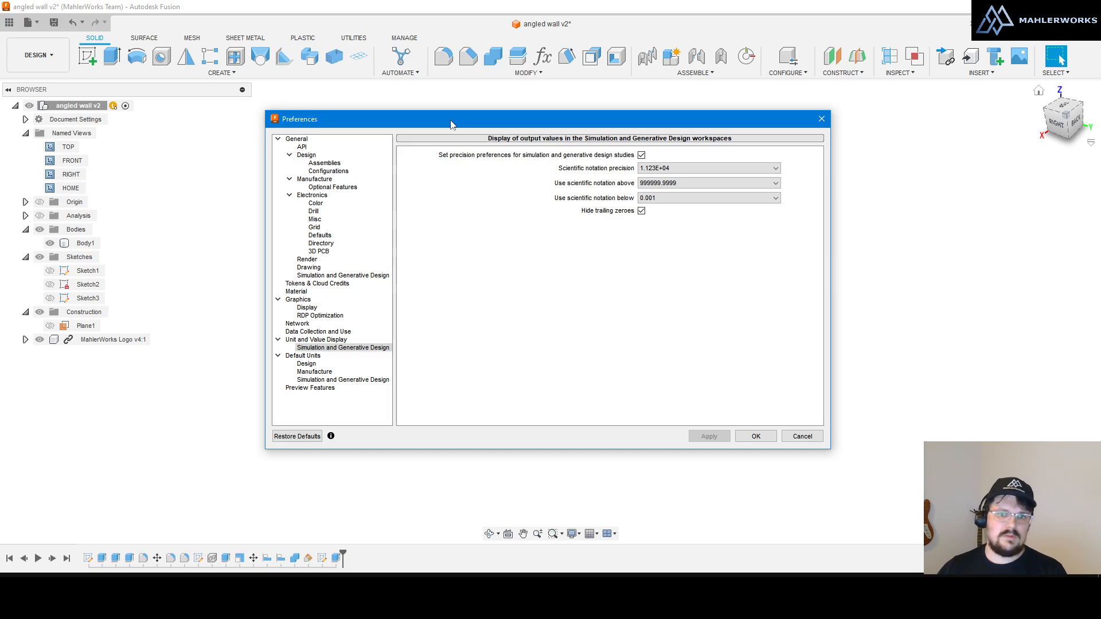
click(300, 140)
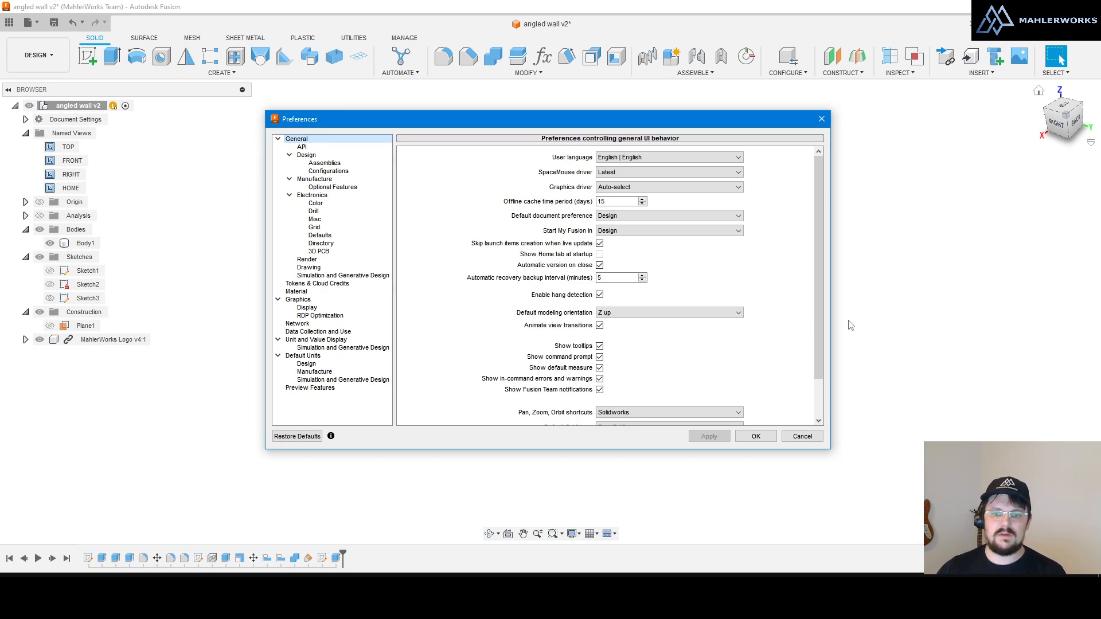
drag(820, 297, 818, 373)
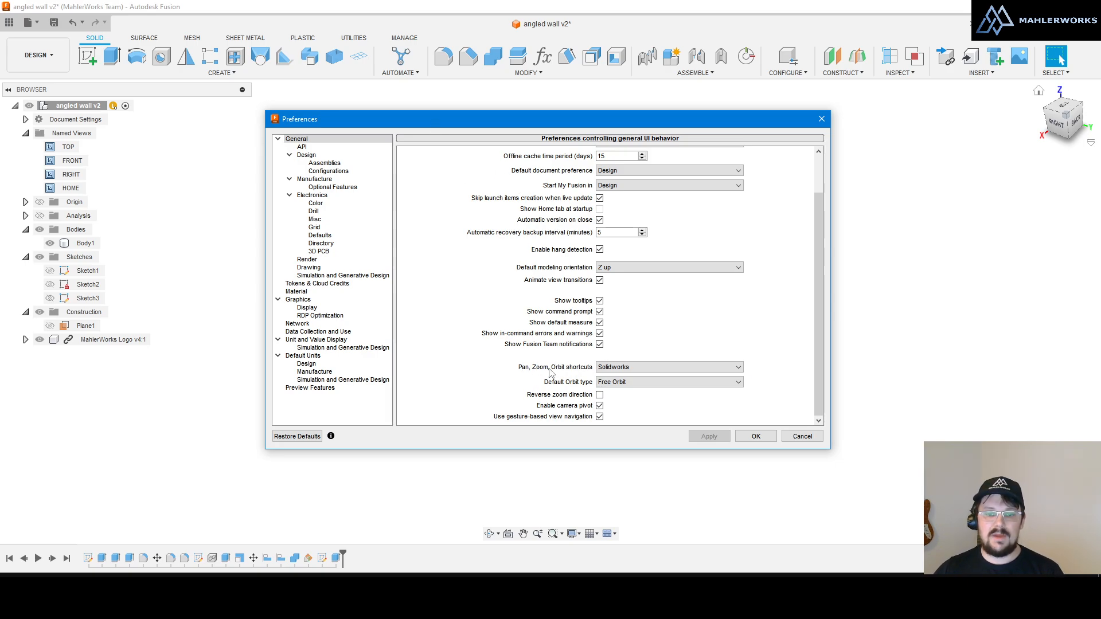
Step: Keep Solidworks navigation shortcuts, Free Orbit and normal zoom direction, then apply with OK
click(632, 369)
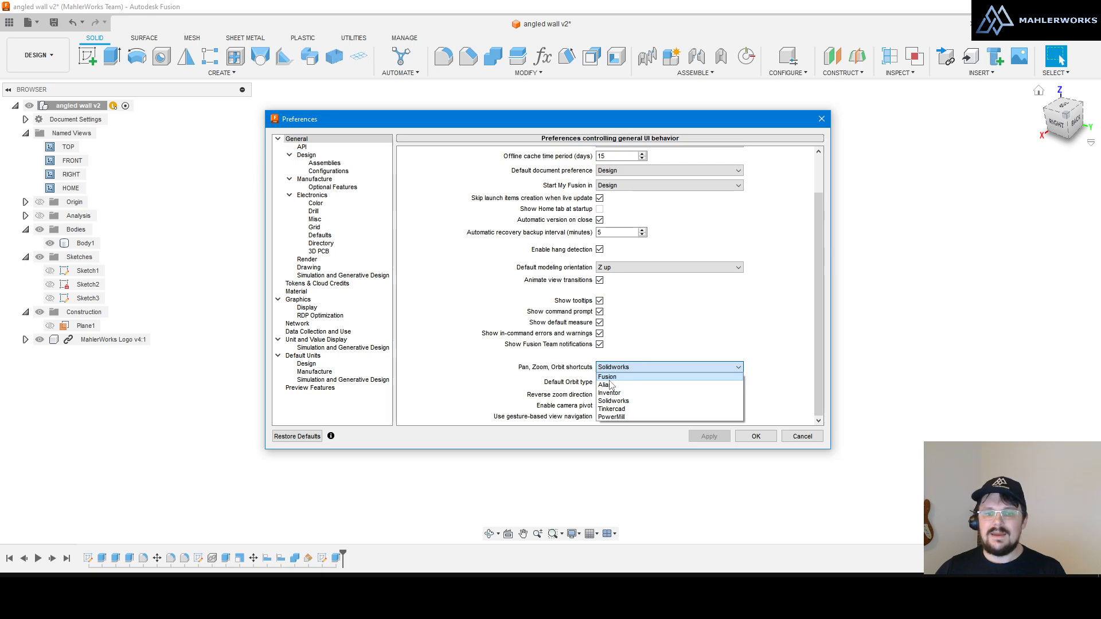
click(631, 402)
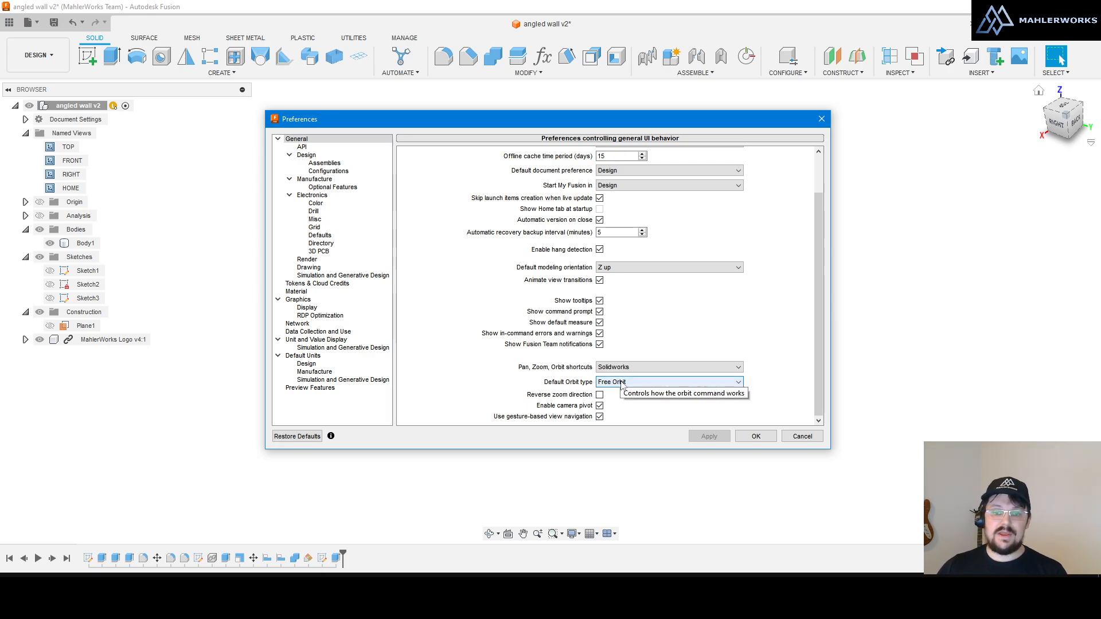
click(622, 383)
click(634, 392)
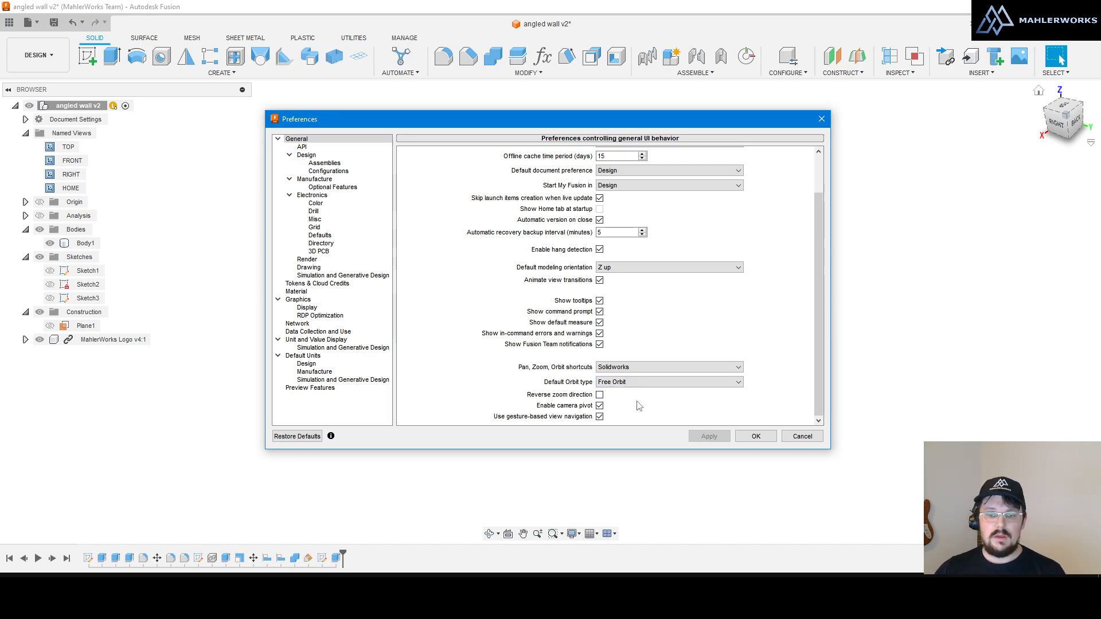
click(637, 382)
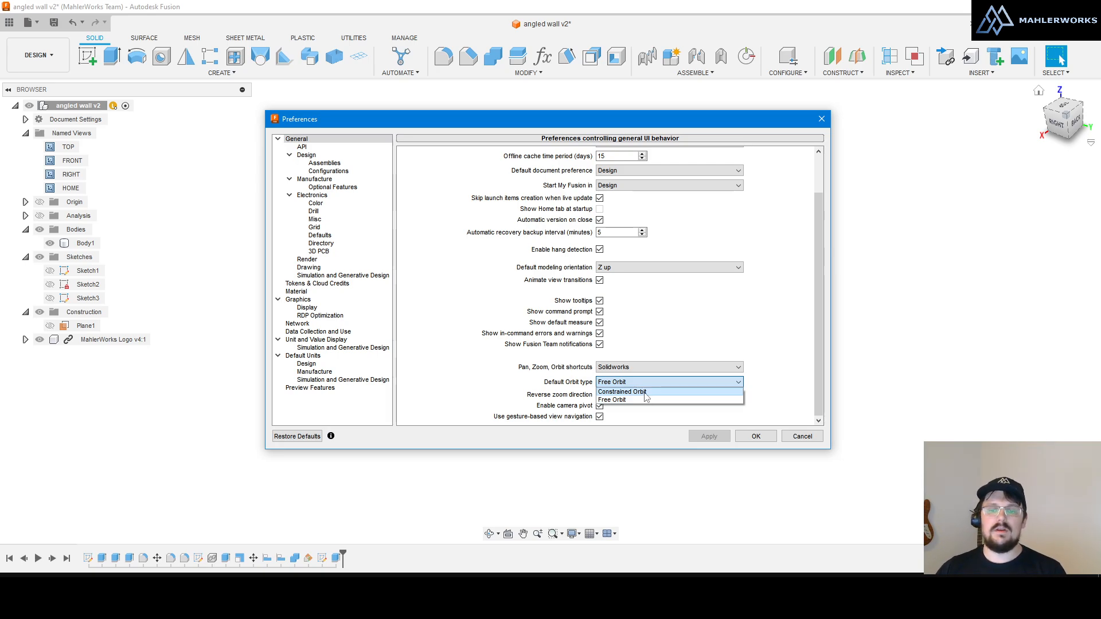
click(645, 399)
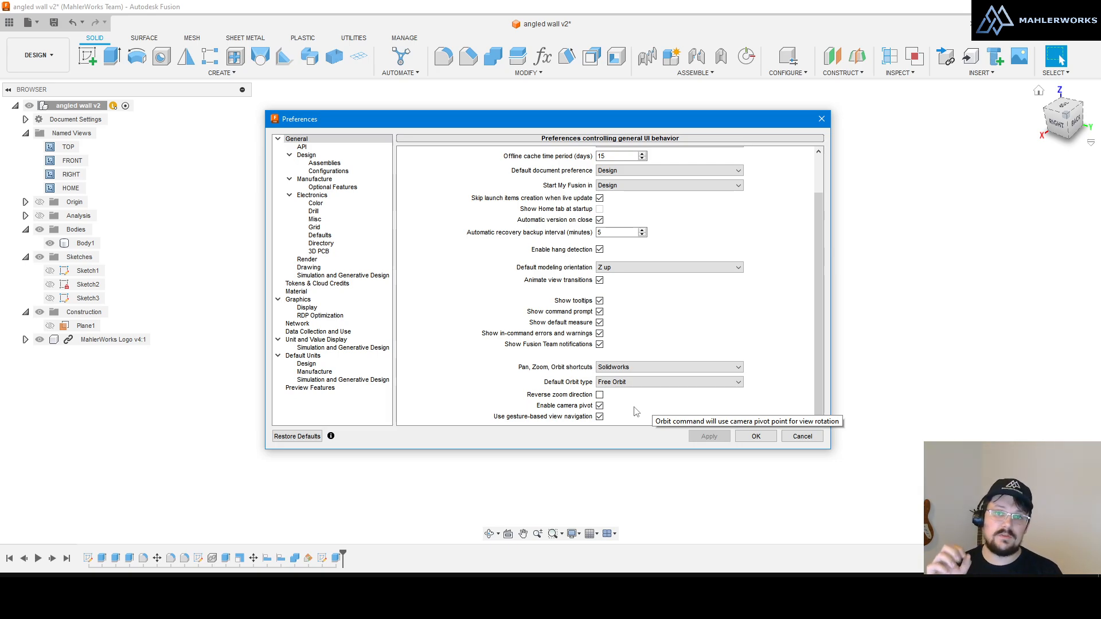
click(599, 394)
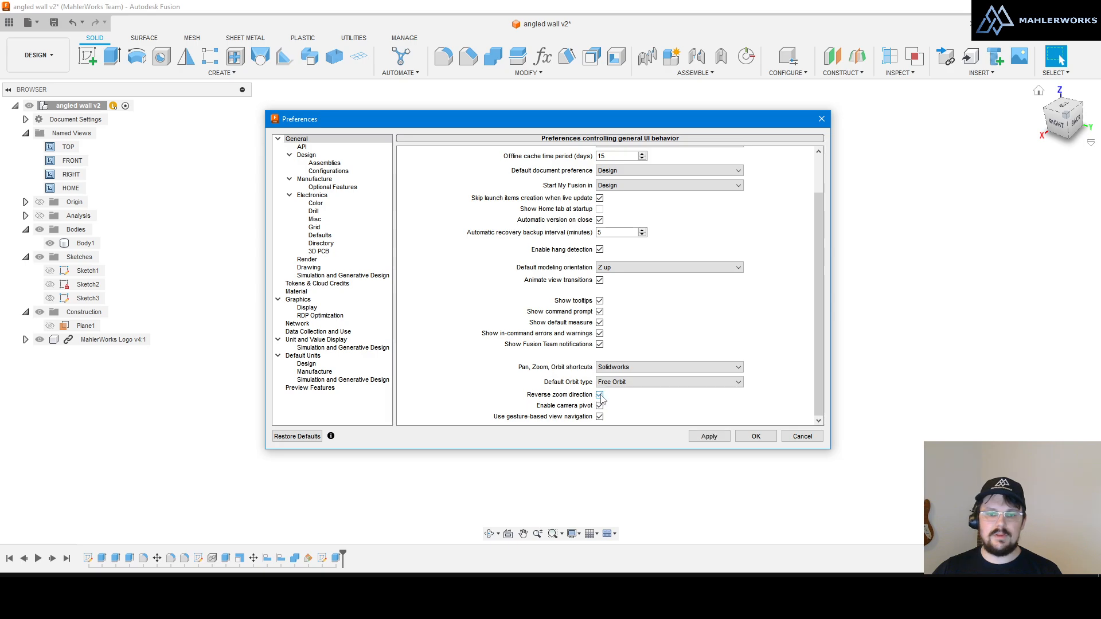
click(598, 394)
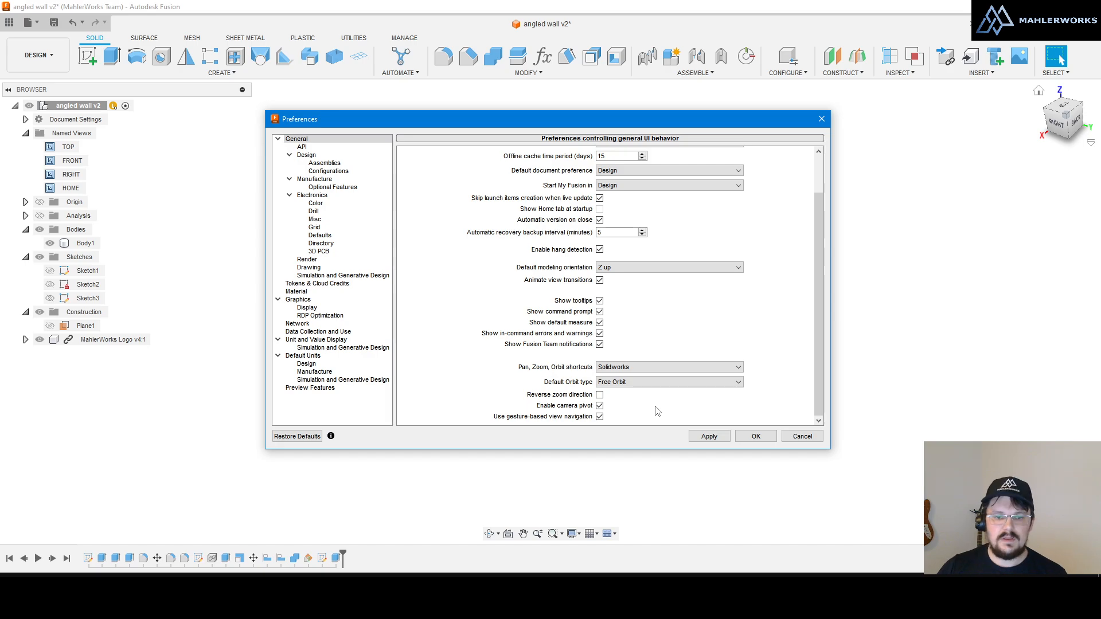
click(714, 437)
Step: Close Preferences, select the box body, orbit from below and snap to the ViewCube RIGHT view
click(765, 437)
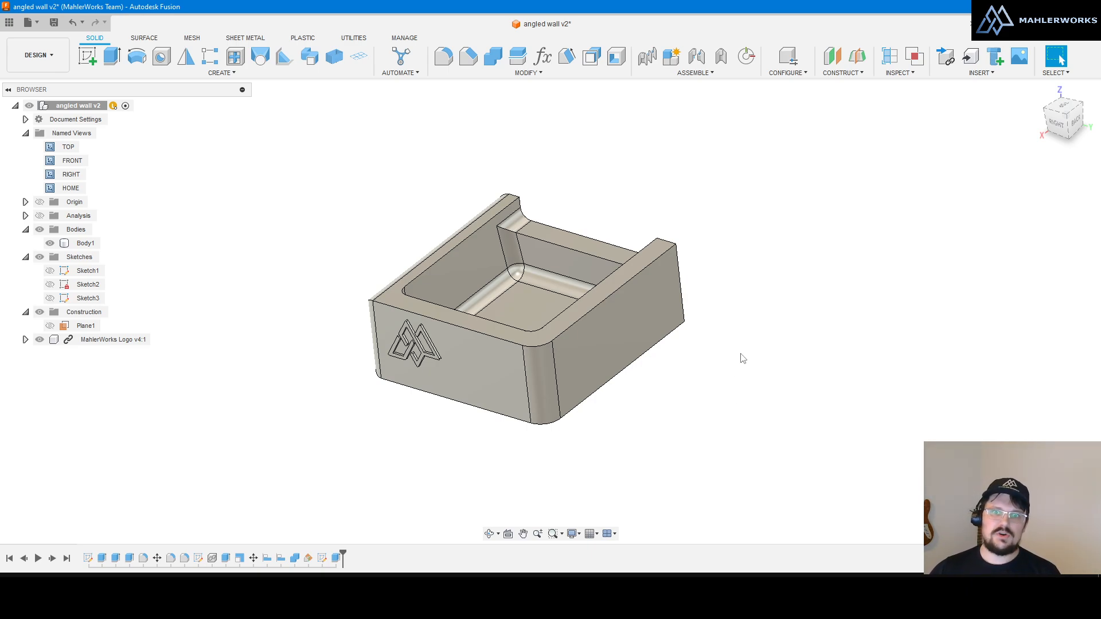
scroll(741, 354, down, 4)
scroll(543, 317, up, 3)
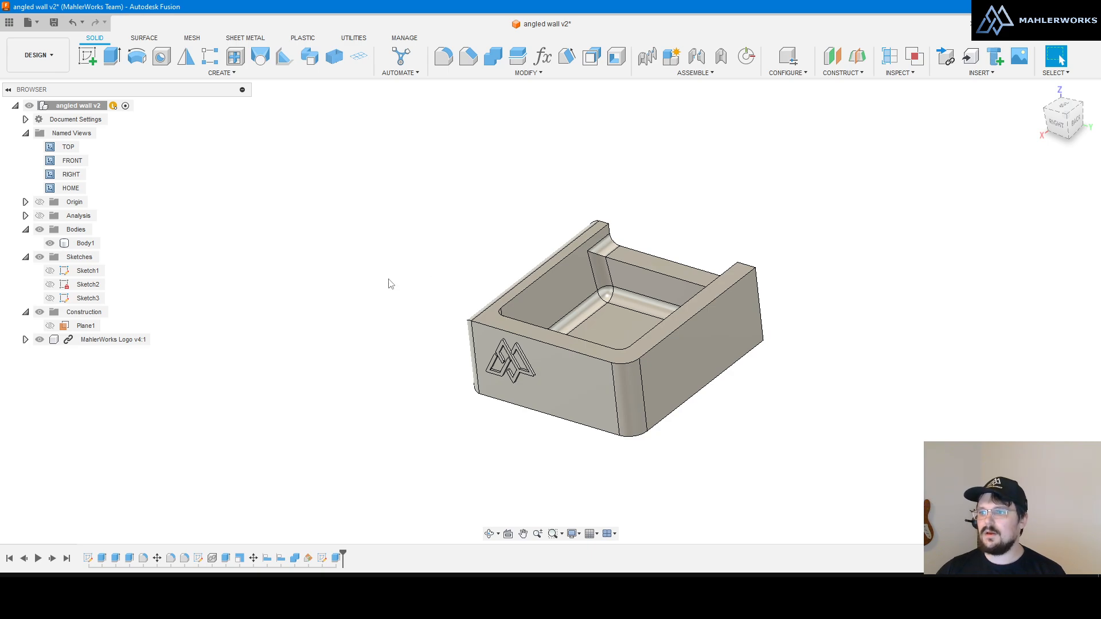
click(526, 279)
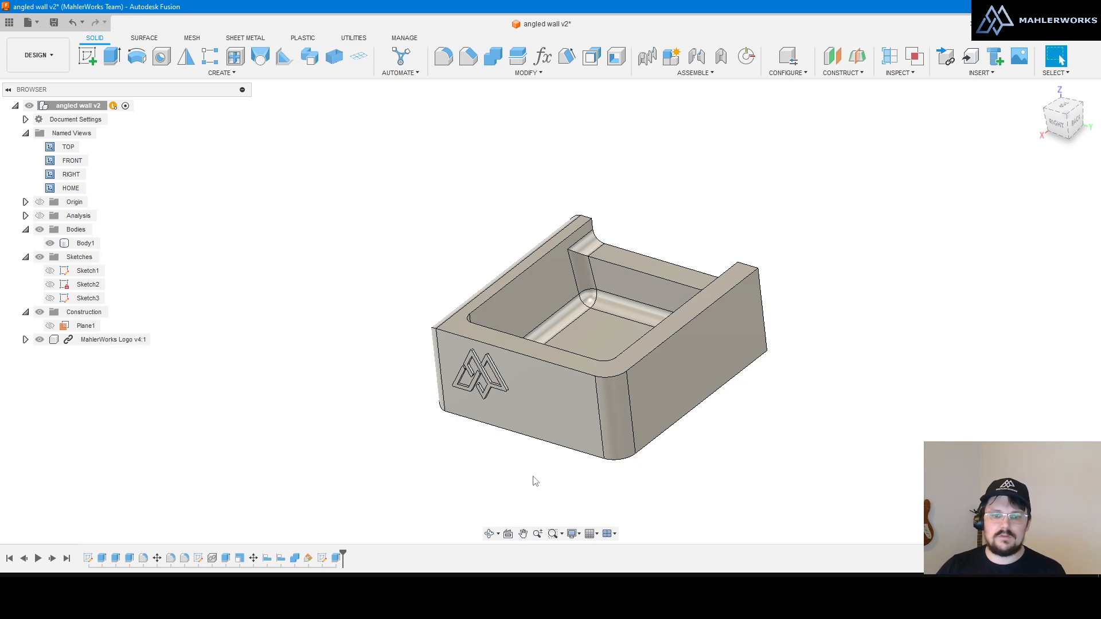
shift+middle_drag(639, 468, 717, 390)
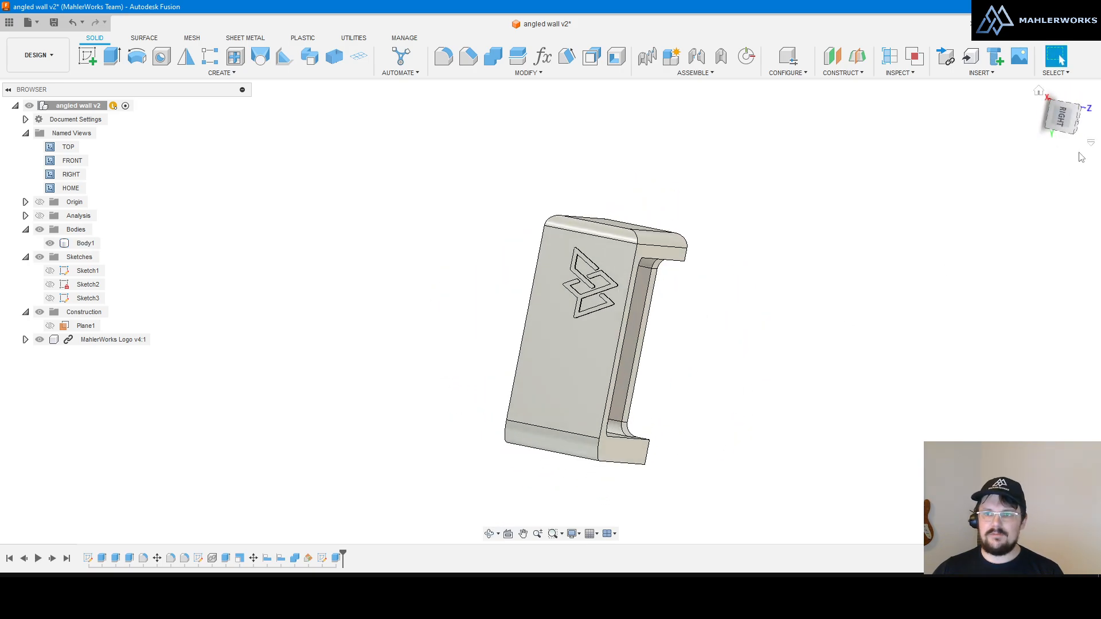
click(1062, 115)
Step: Tilt the view away from the right side, then snap back to the RIGHT view
scroll(682, 216, down, 1)
scroll(588, 318, up, 1)
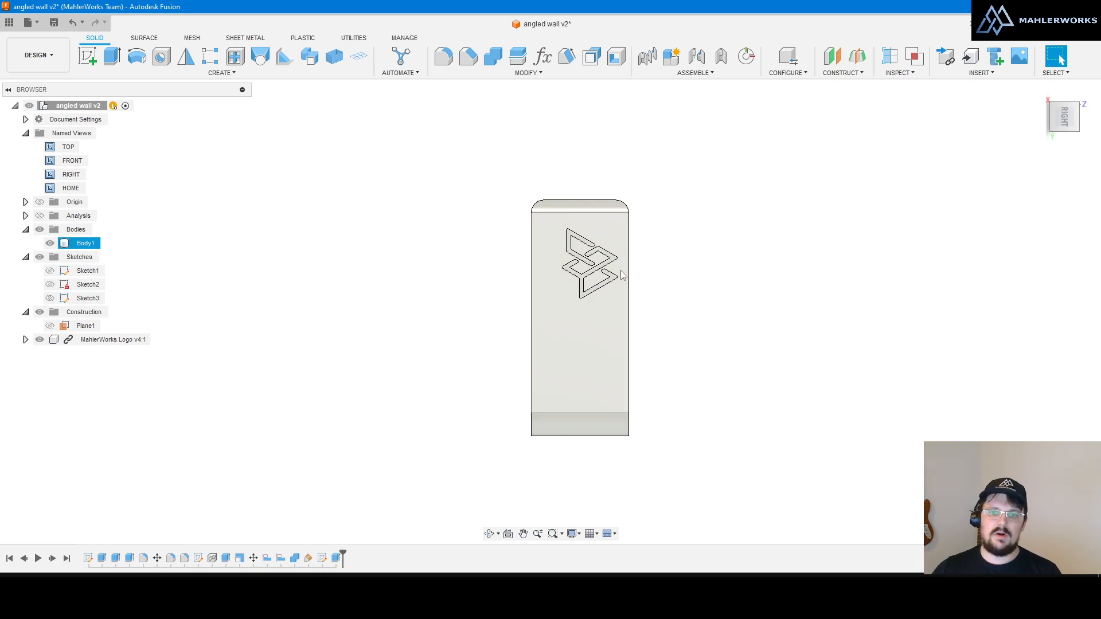
mouse_move(675, 322)
shift+middle_down()
mouse_move(723, 287)
mouse_move(659, 296)
mouse_move(676, 295)
mouse_move(676, 305)
shift+middle_up()
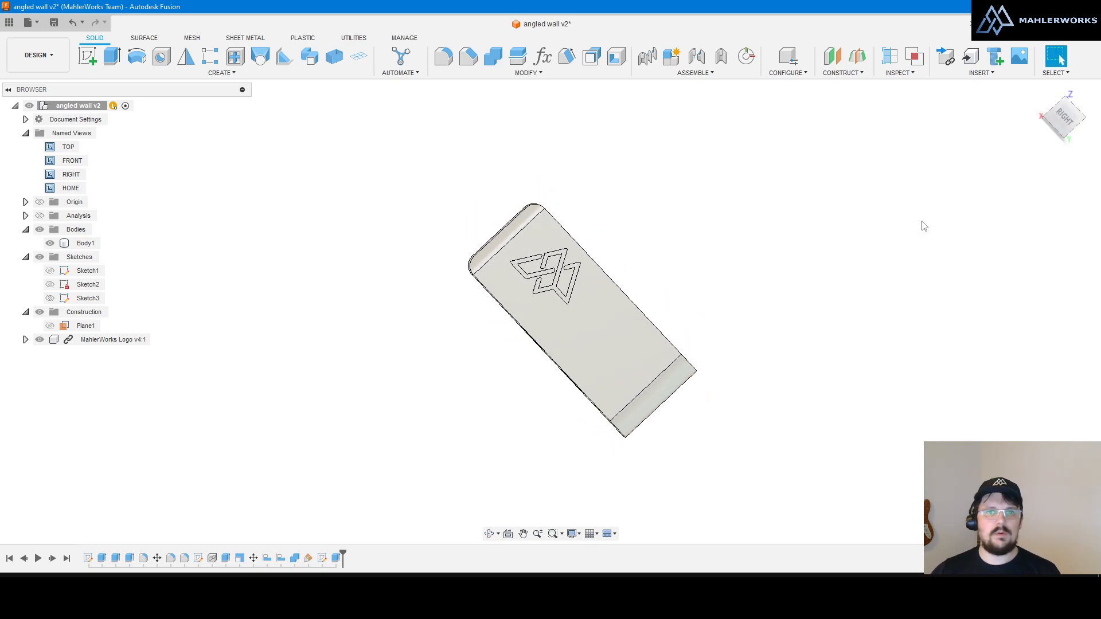
click(1065, 119)
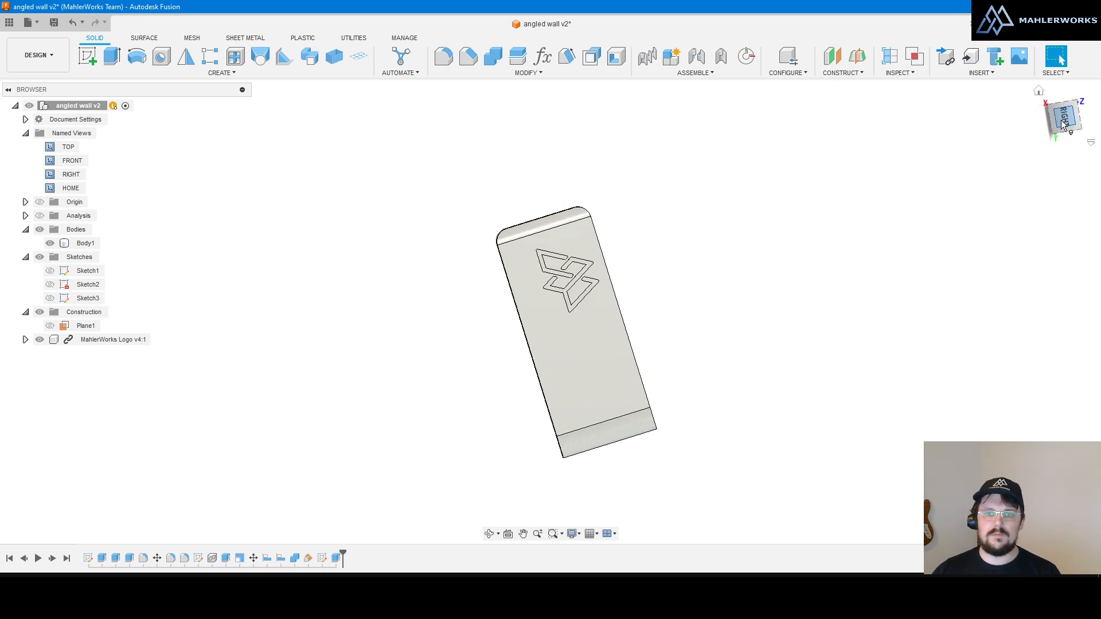
scroll(772, 260, down, 1)
scroll(638, 457, up, 2)
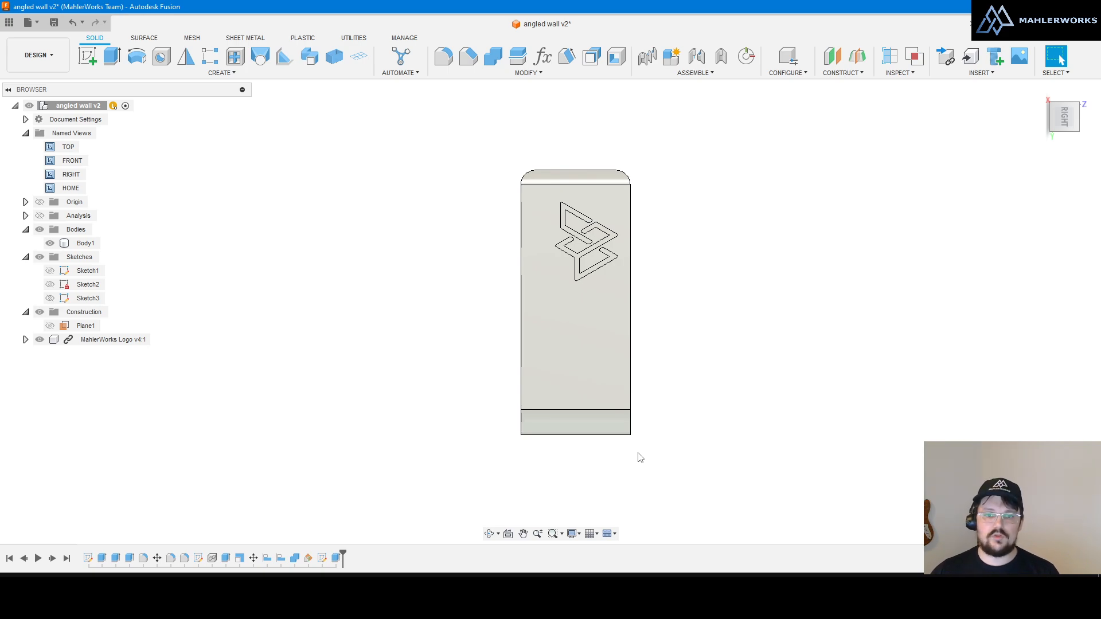
Step: Switch to Constrained Orbit and roll the model view clockwise
click(499, 534)
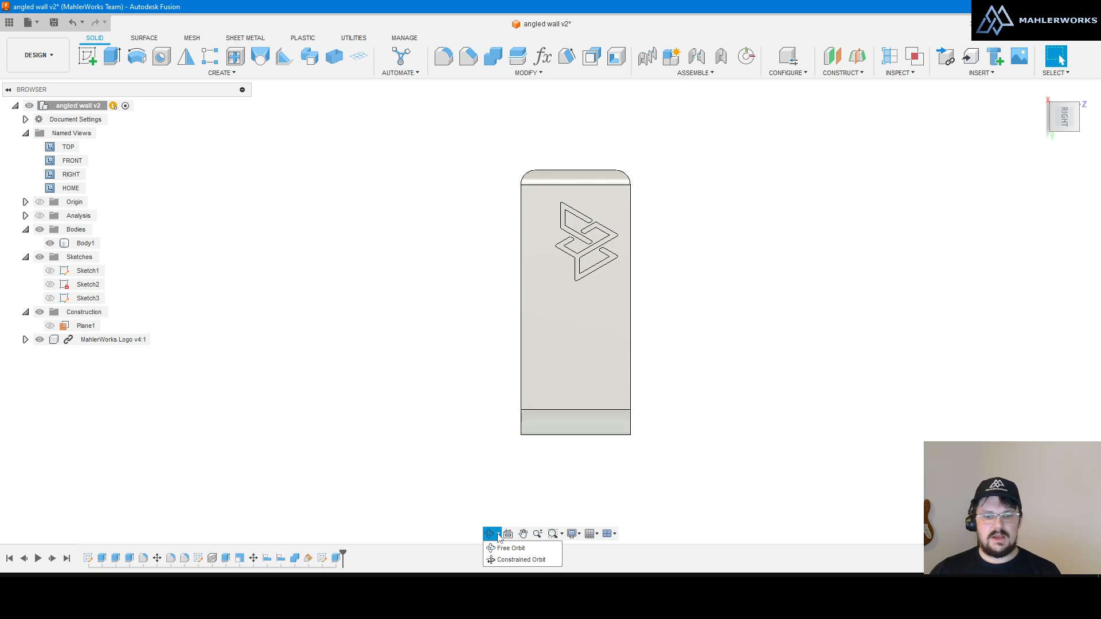
click(502, 560)
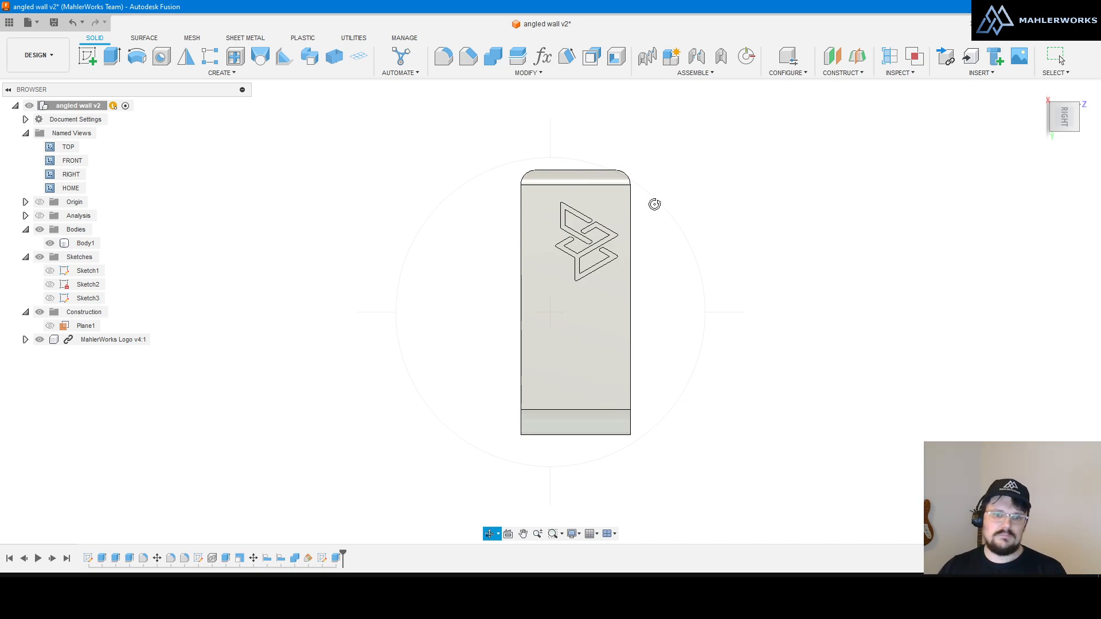
scroll(654, 204, down, 1)
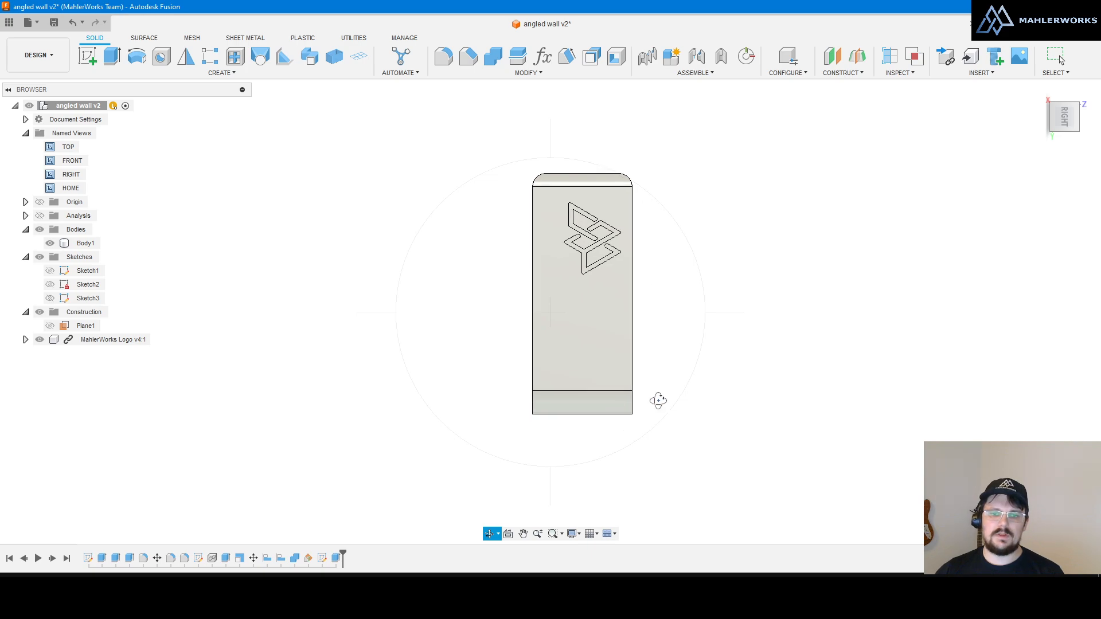
scroll(679, 282, down, 1)
scroll(558, 339, up, 1)
scroll(557, 339, up, 1)
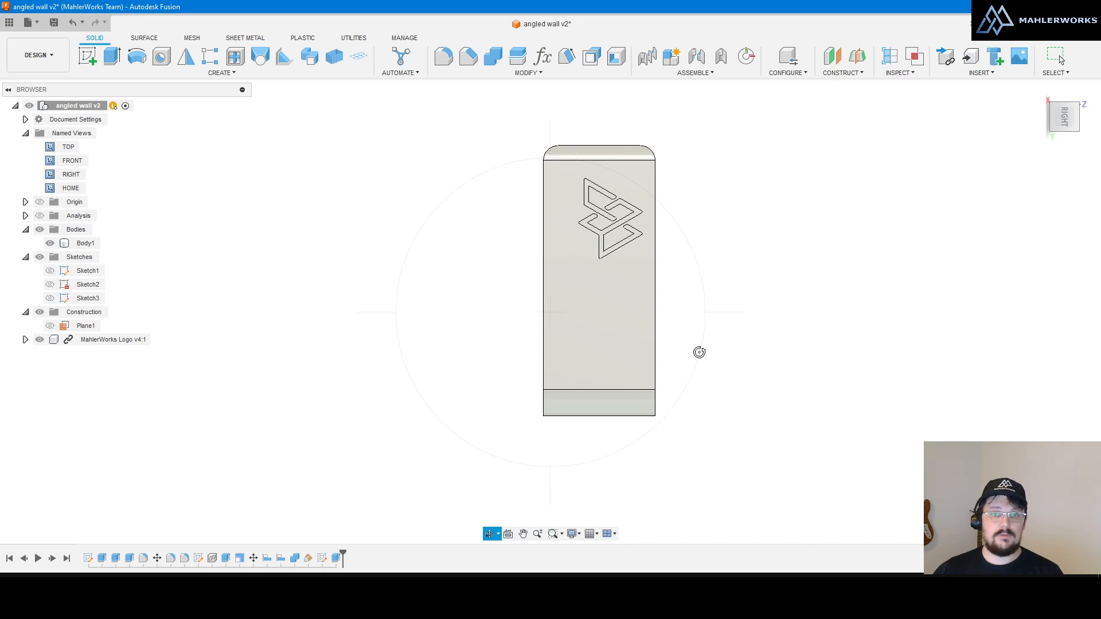
drag(699, 352, 670, 248)
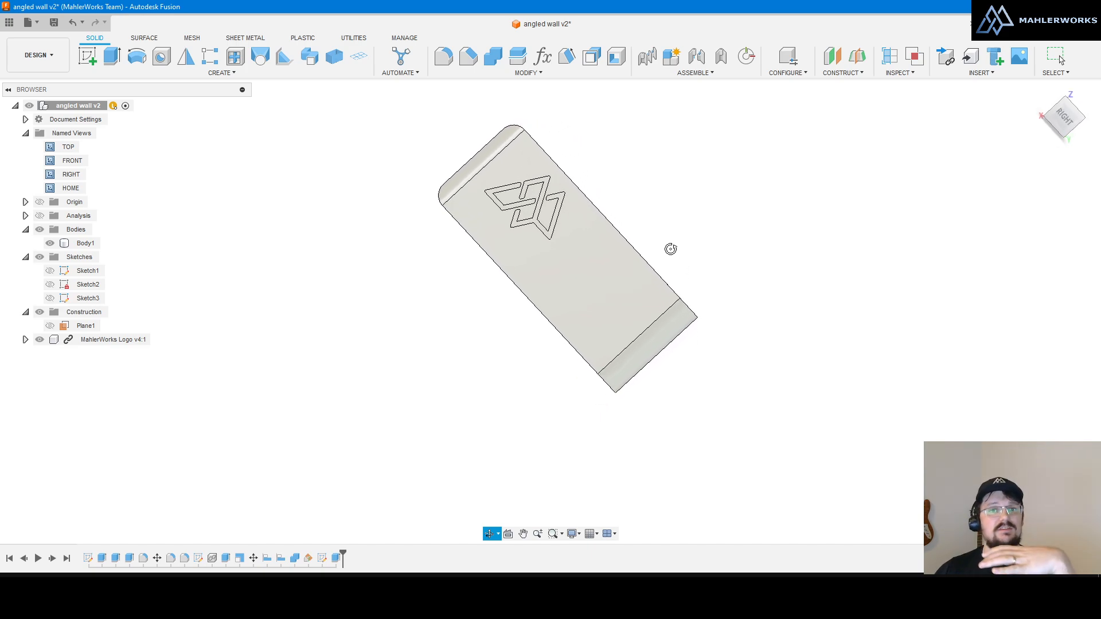
drag(669, 249, 671, 172)
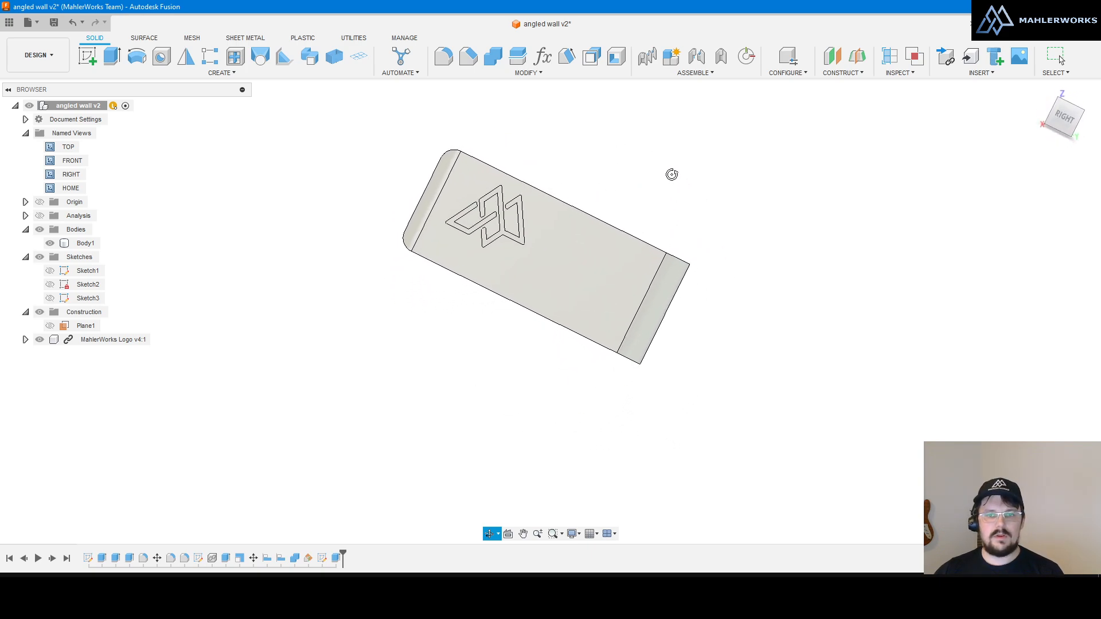
Step: Snap to the right view, then tumble the box to a three-quarter view, selecting and clearing the front face
click(1067, 127)
drag(972, 202, 709, 389)
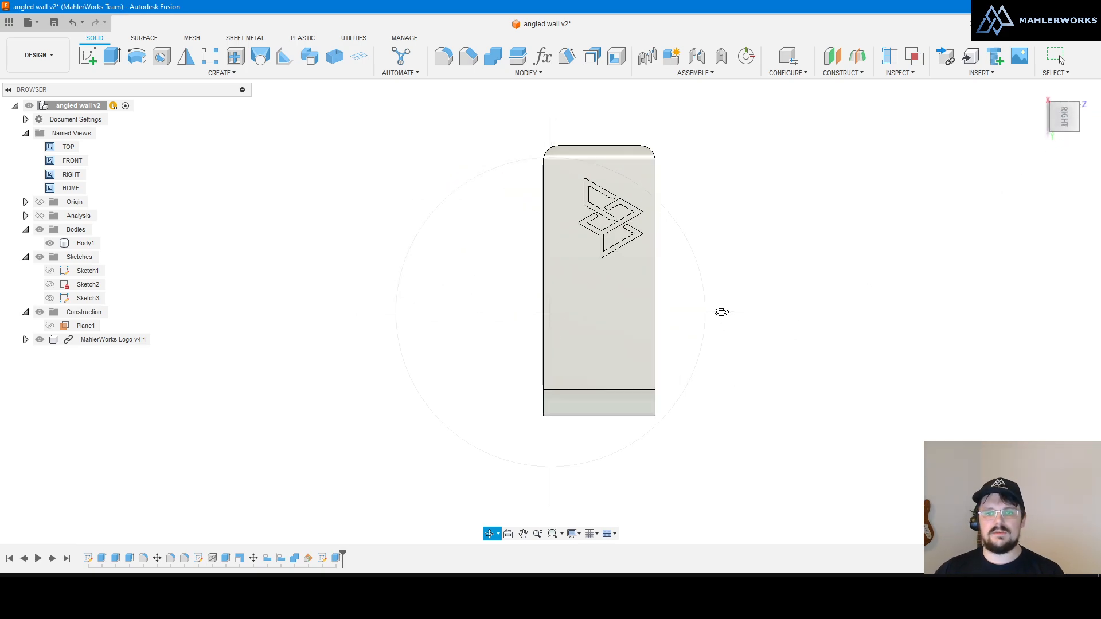
drag(715, 312, 737, 317)
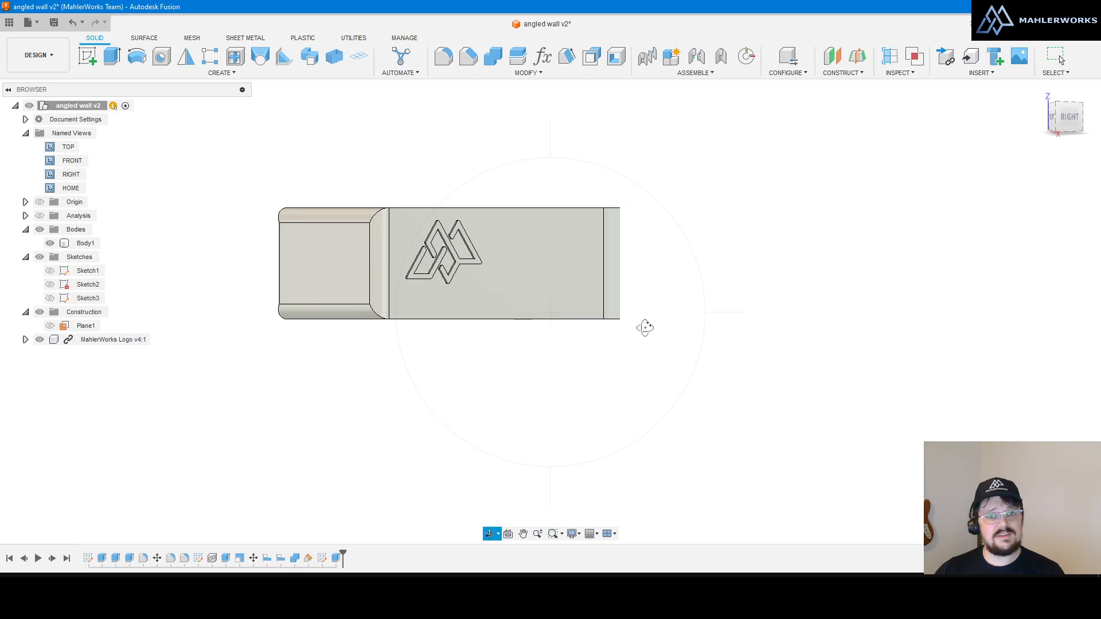
drag(616, 244, 637, 328)
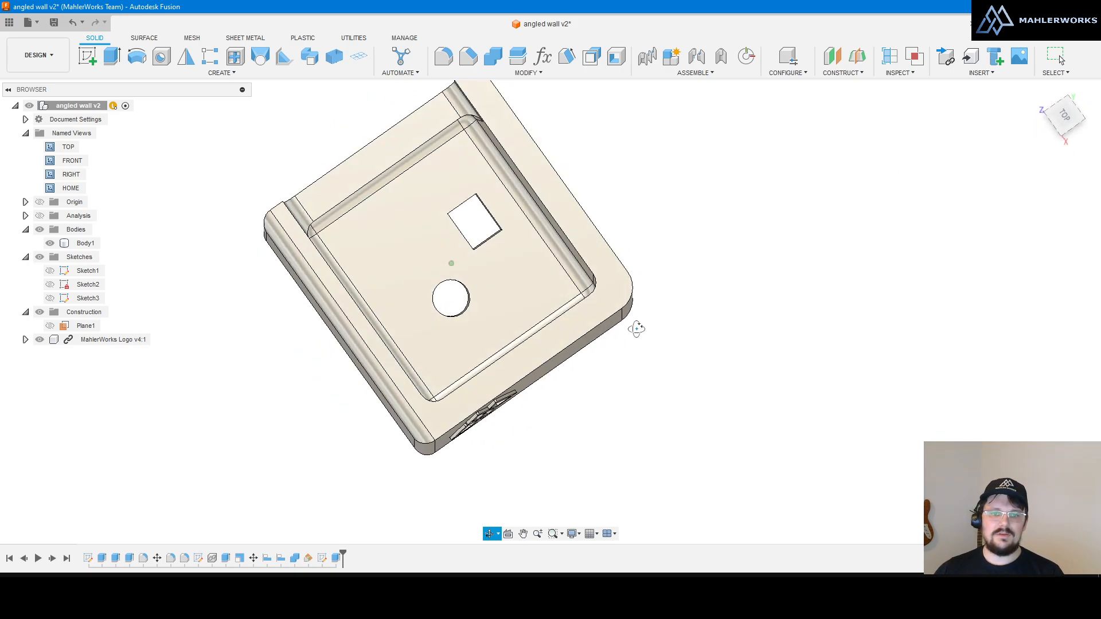
shift+middle_drag(636, 329, 655, 305)
shift+middle_drag(488, 304, 558, 282)
click(556, 325)
shift+middle_drag(708, 292, 559, 310)
click(774, 399)
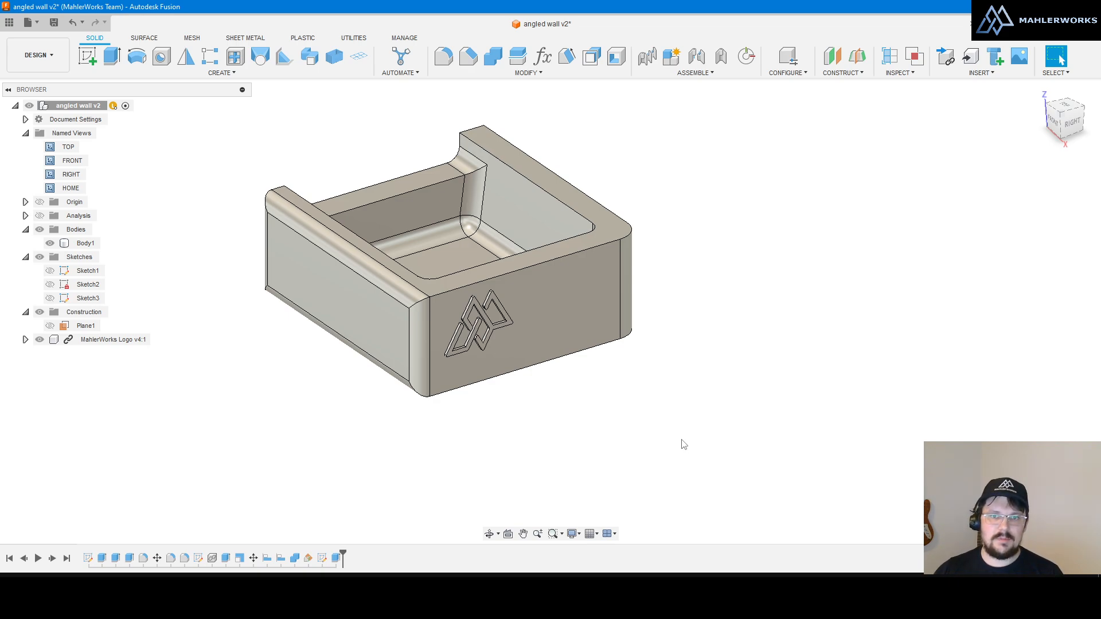
Step: Select the logo face and snap to a straight-on right side view
scroll(647, 247, down, 2)
scroll(787, 220, up, 3)
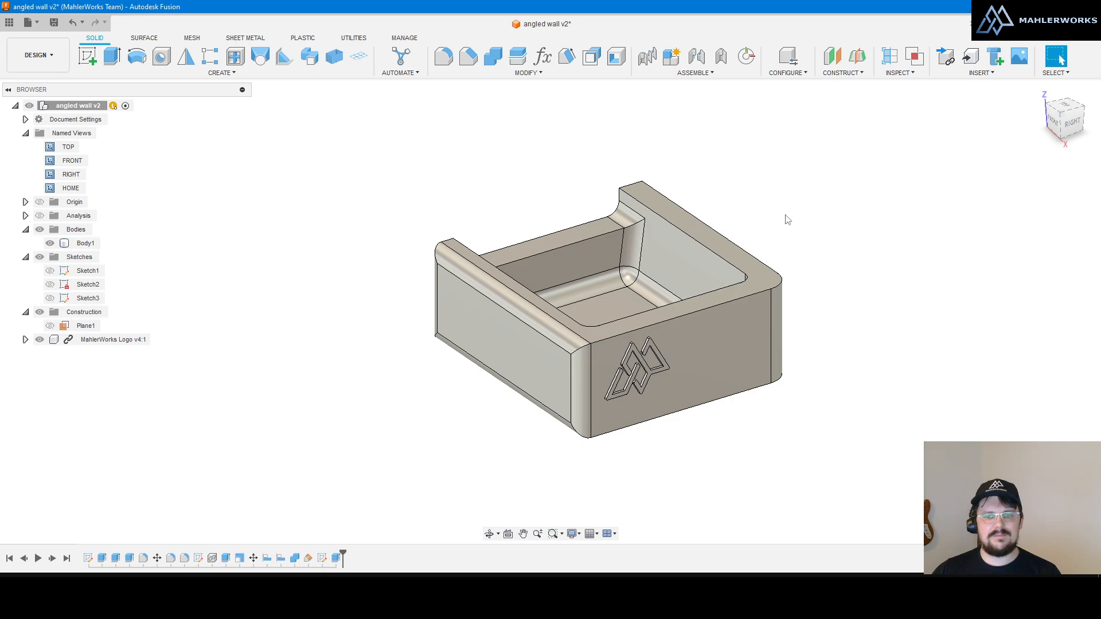
scroll(493, 231, down, 2)
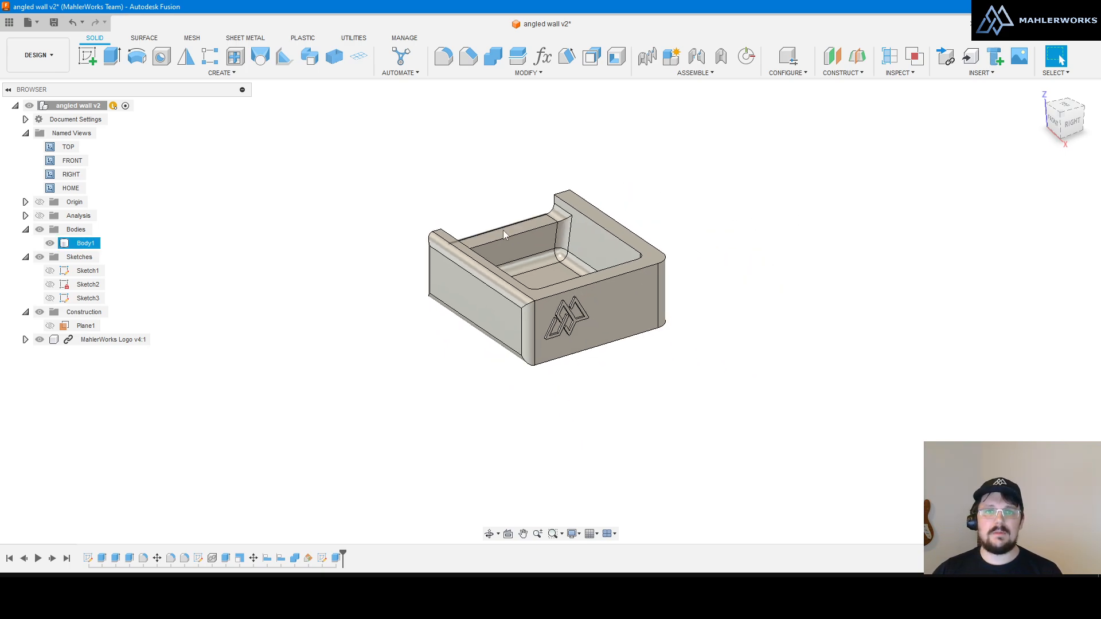
scroll(499, 221, up, 2)
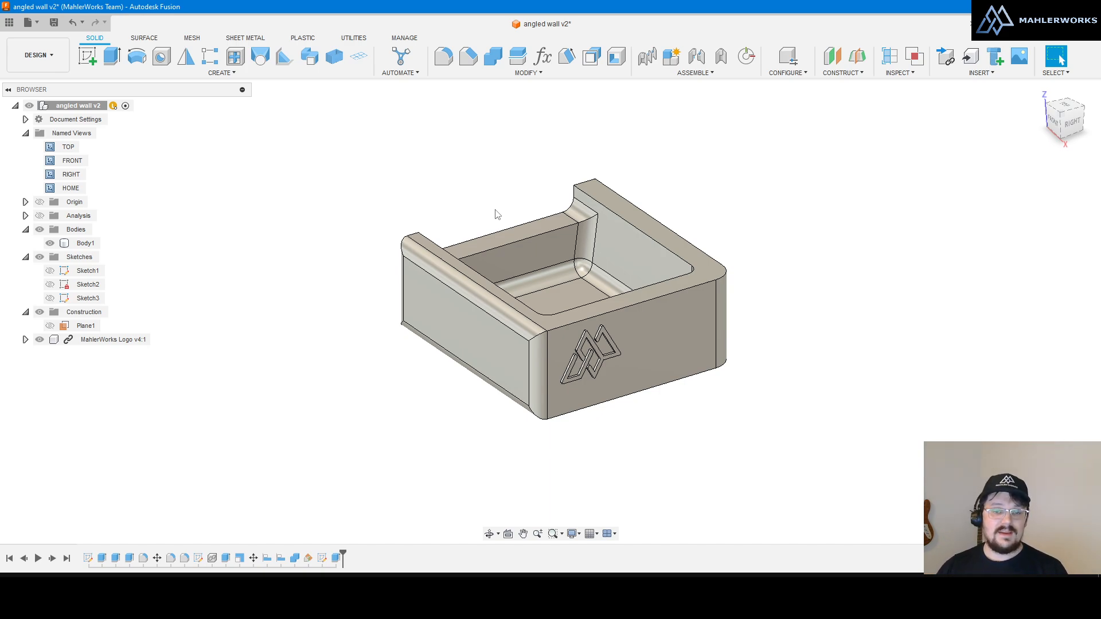
click(705, 367)
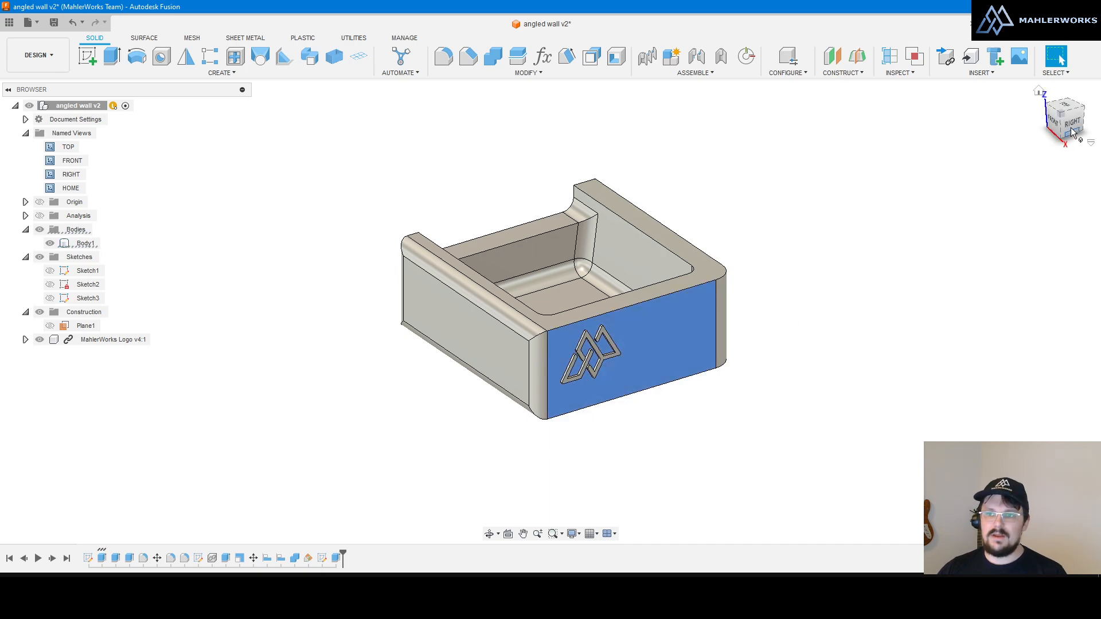
drag(1063, 137, 930, 220)
scroll(653, 424, down, 2)
scroll(681, 415, up, 2)
click(736, 440)
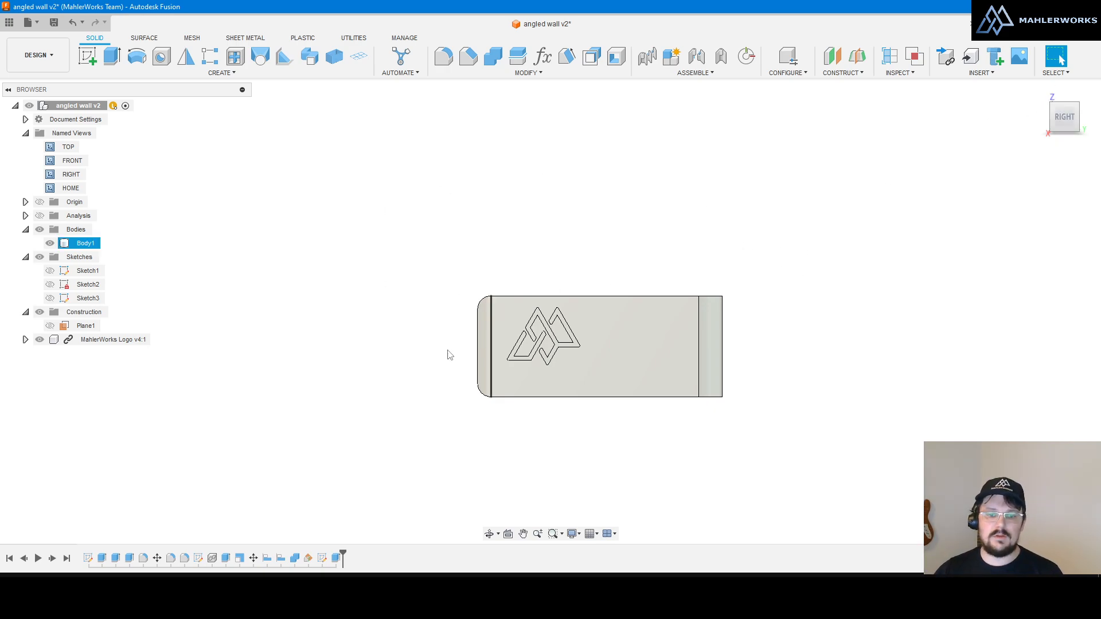
Step: Rotate the model with Constrained Orbit into a level side view, then exit with Esc
click(489, 534)
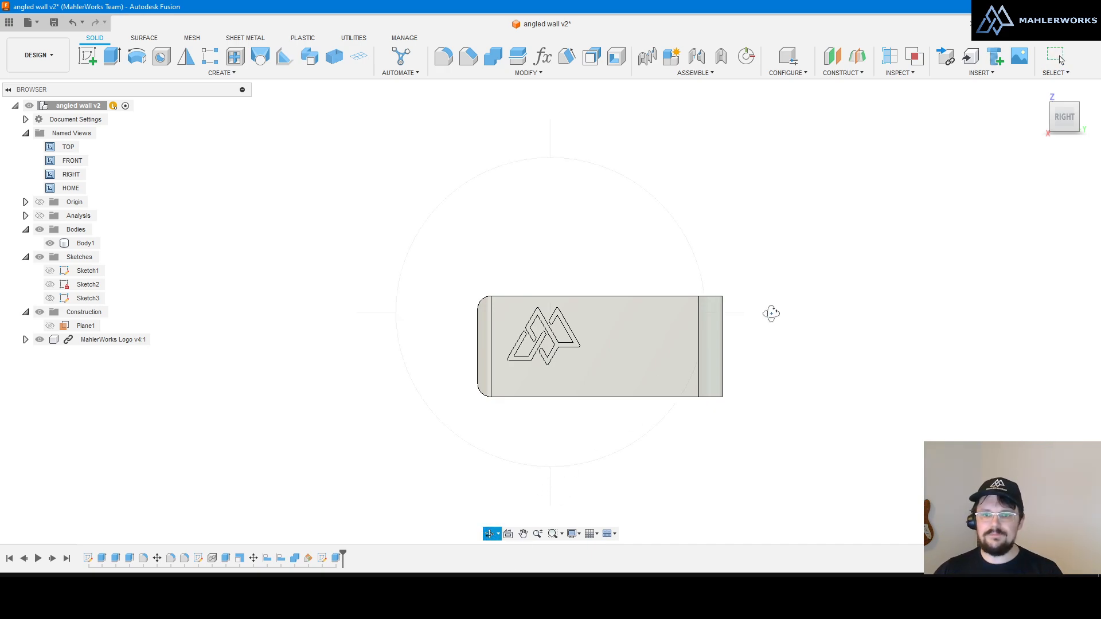
mouse_move(730, 312)
mouse_down()
mouse_move(759, 312)
mouse_move(583, 310)
mouse_move(764, 322)
mouse_move(614, 319)
mouse_move(744, 319)
mouse_up()
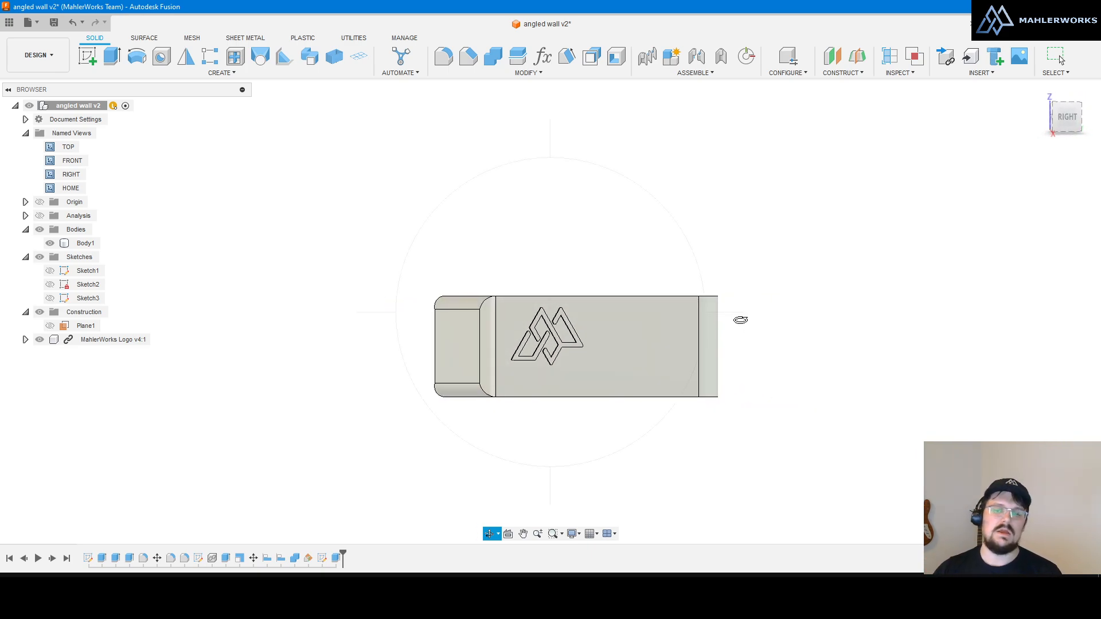
drag(551, 137, 432, 308)
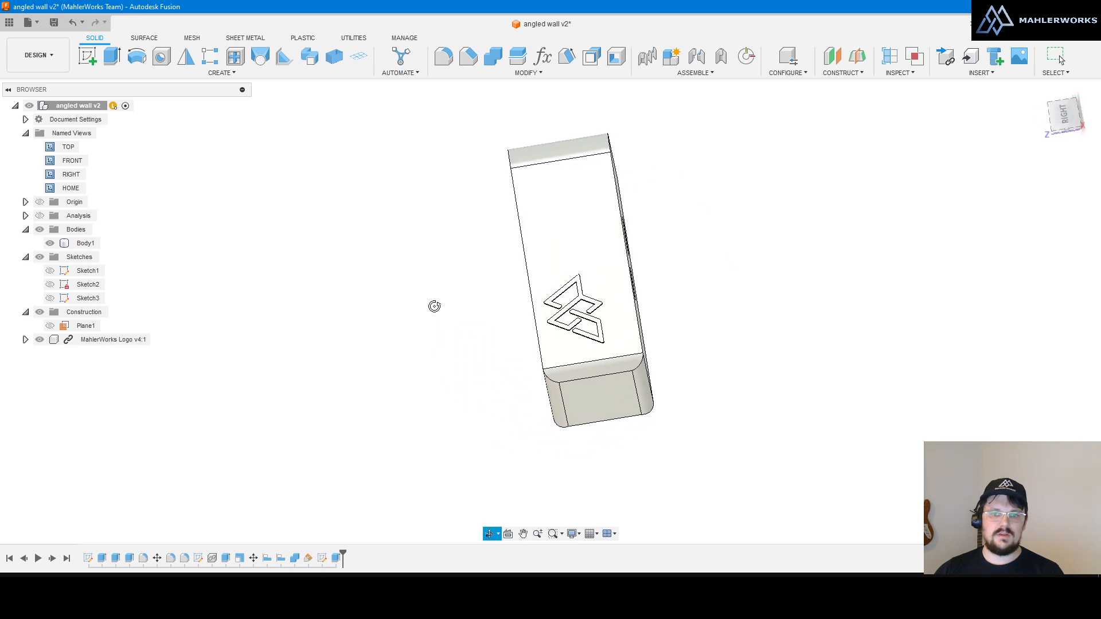
drag(723, 311, 679, 344)
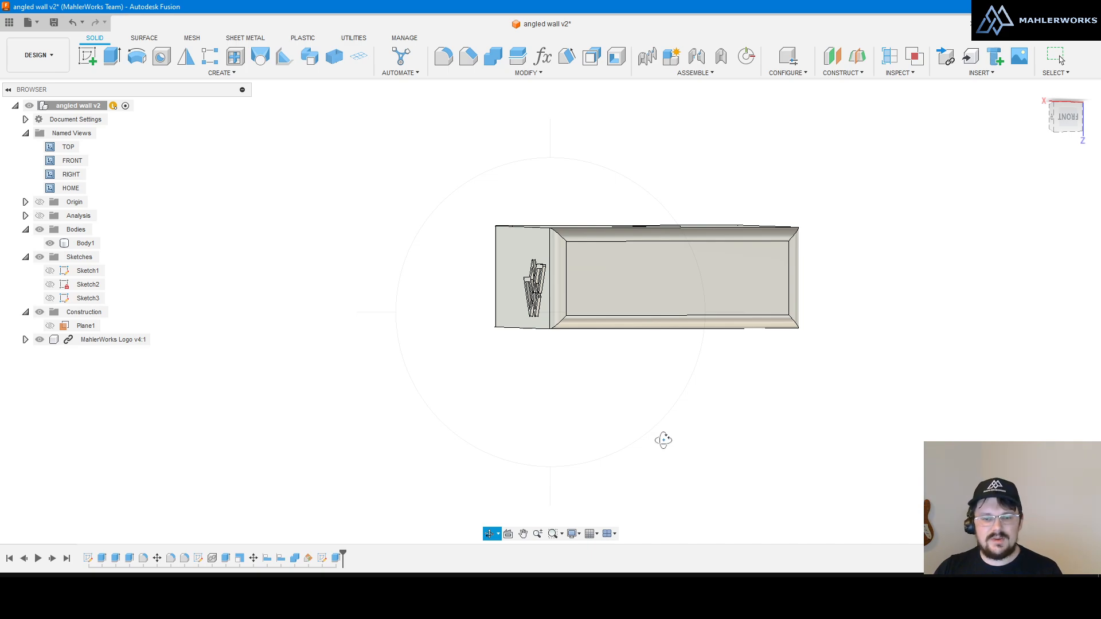
key(Escape)
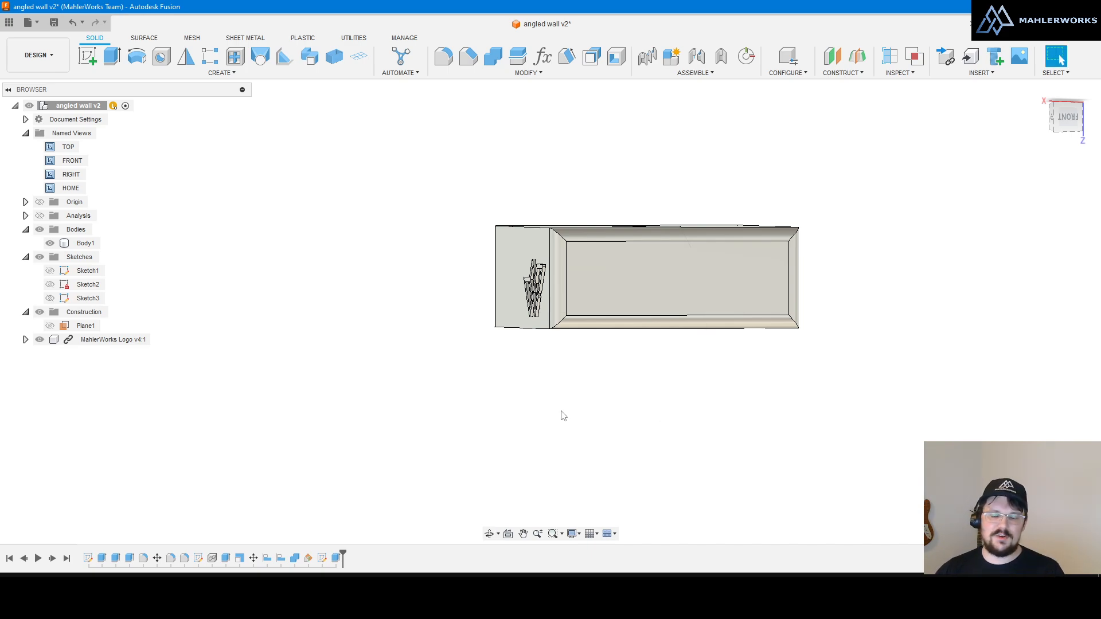
scroll(539, 451, down, 1)
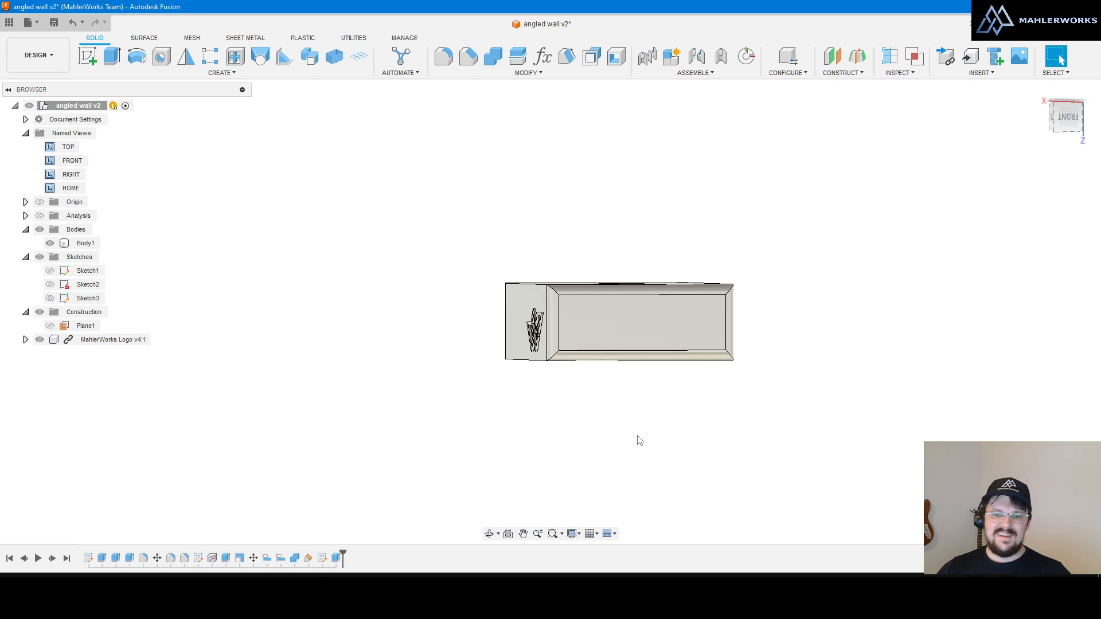
scroll(670, 405, up, 1)
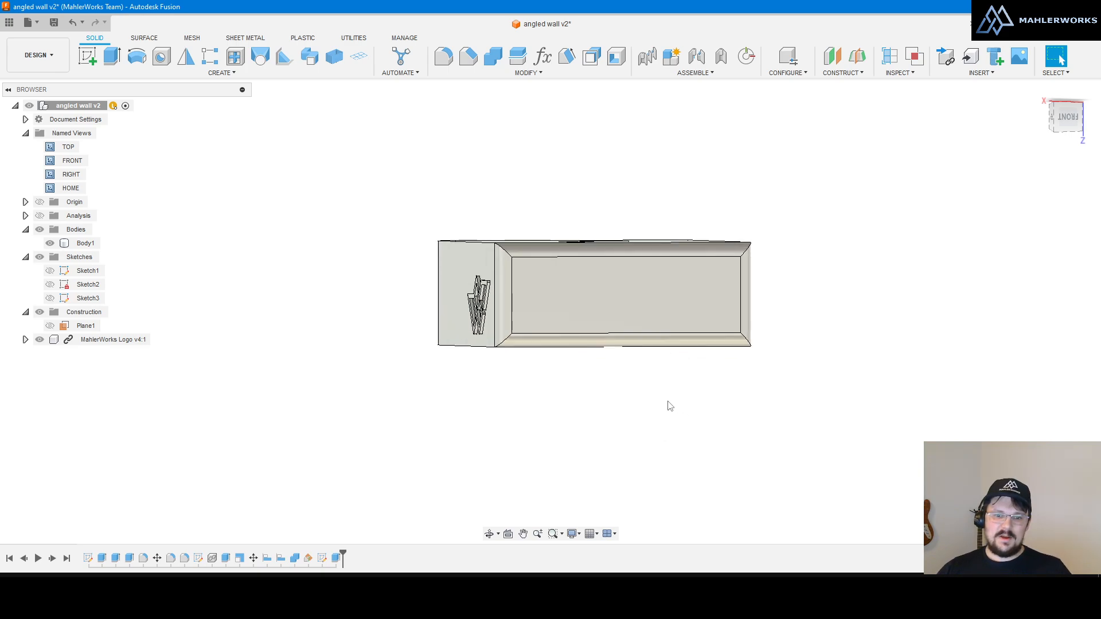
Step: Switch to Free Orbit, tumble and roll the box in all directions, then exit with Esc
click(498, 535)
click(509, 551)
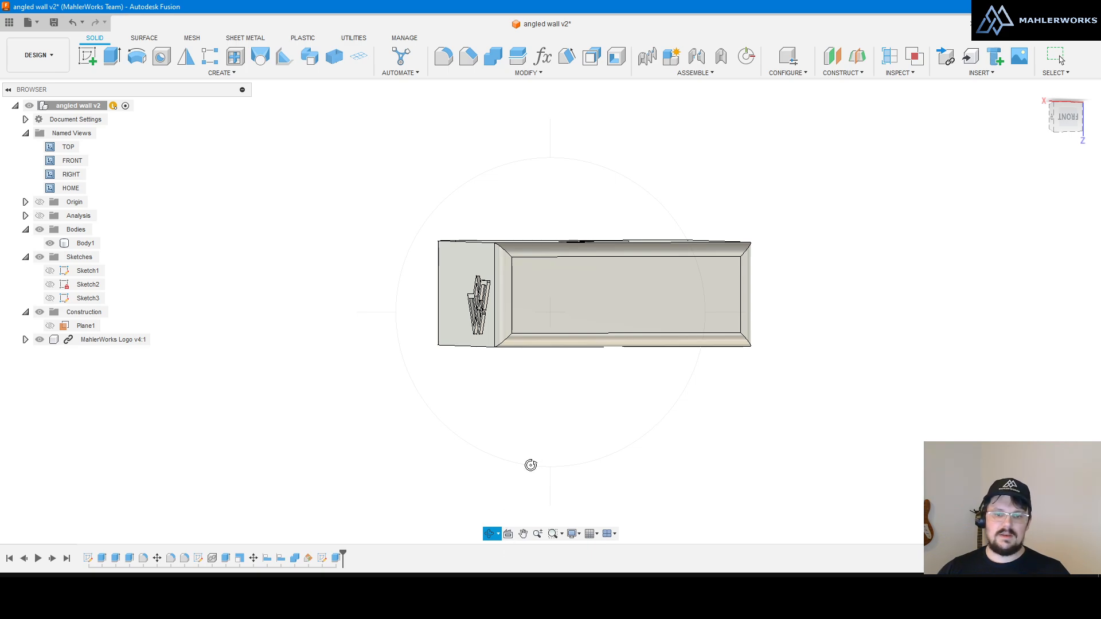
drag(530, 462, 296, 308)
drag(550, 150, 553, 187)
drag(722, 310, 756, 321)
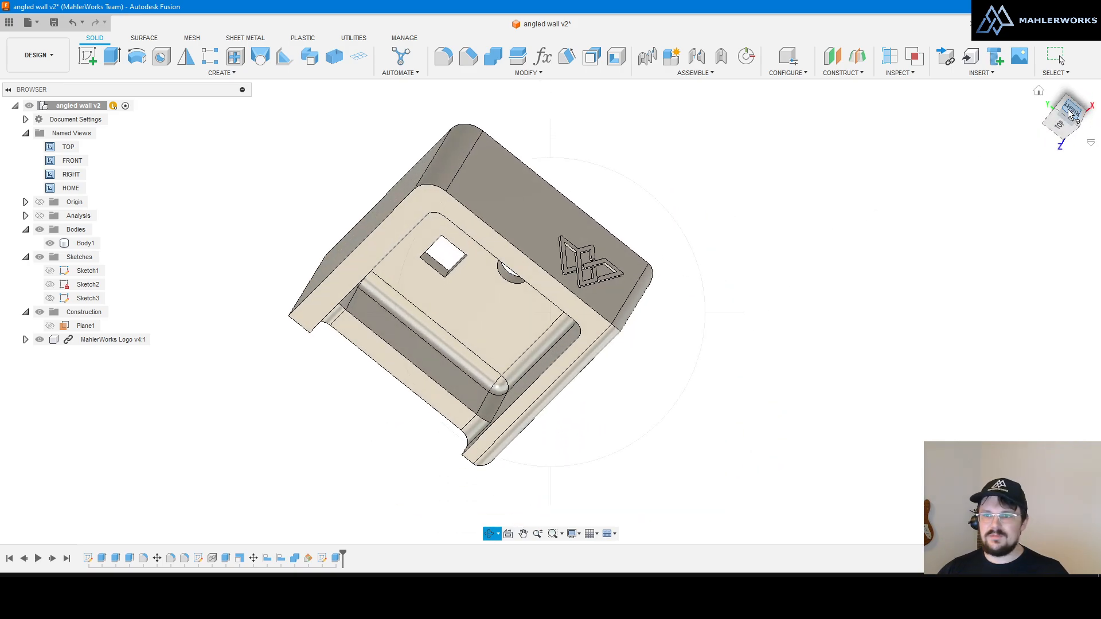
drag(1070, 112, 1027, 130)
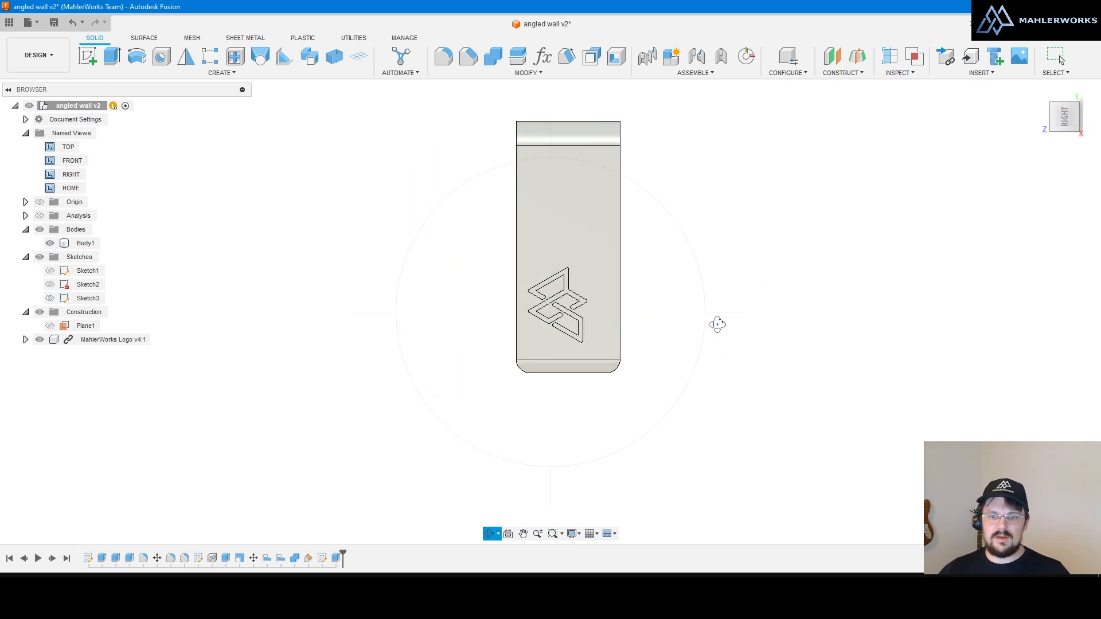
drag(713, 313, 683, 332)
mouse_move(552, 484)
mouse_down()
mouse_move(552, 428)
mouse_move(545, 490)
mouse_up()
mouse_move(394, 296)
mouse_down()
mouse_move(403, 300)
mouse_move(406, 285)
mouse_up()
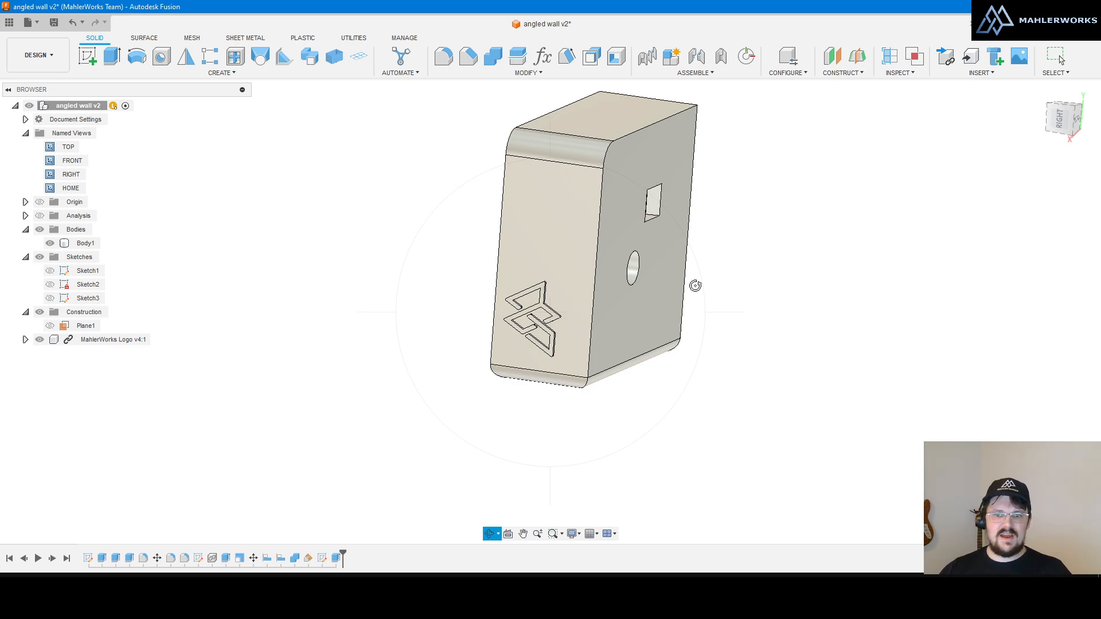
mouse_move(715, 309)
mouse_down()
mouse_move(758, 312)
mouse_move(732, 315)
mouse_up()
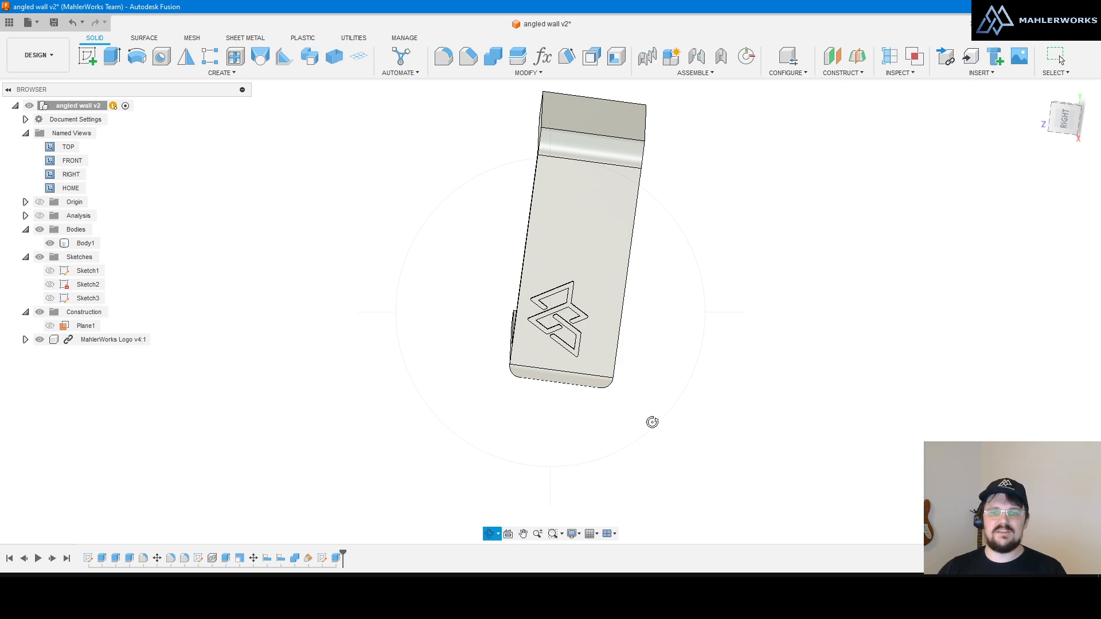
key(Escape)
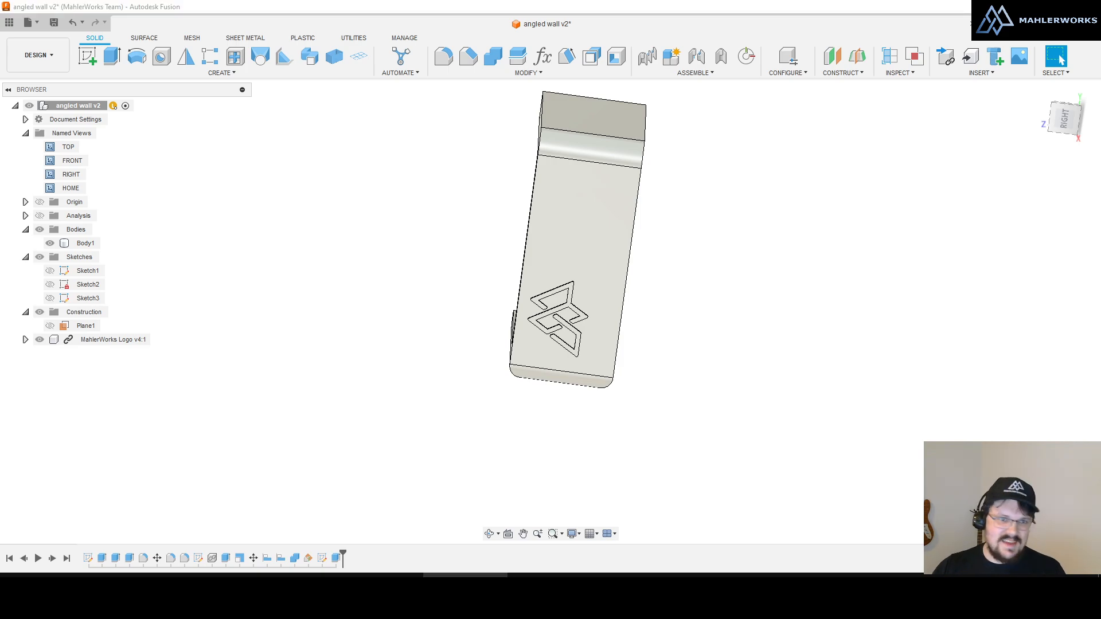
Step: Orbit the part back to an angled view showing its open top
click(727, 423)
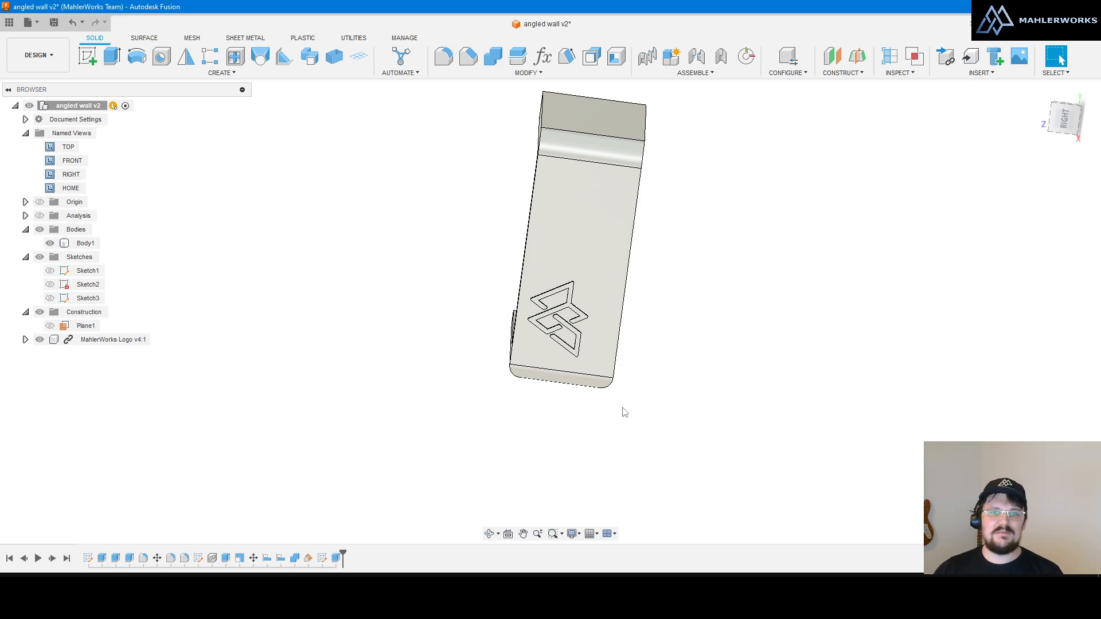
scroll(624, 411, down, 3)
scroll(579, 298, up, 2)
shift+middle_drag(571, 297, 652, 267)
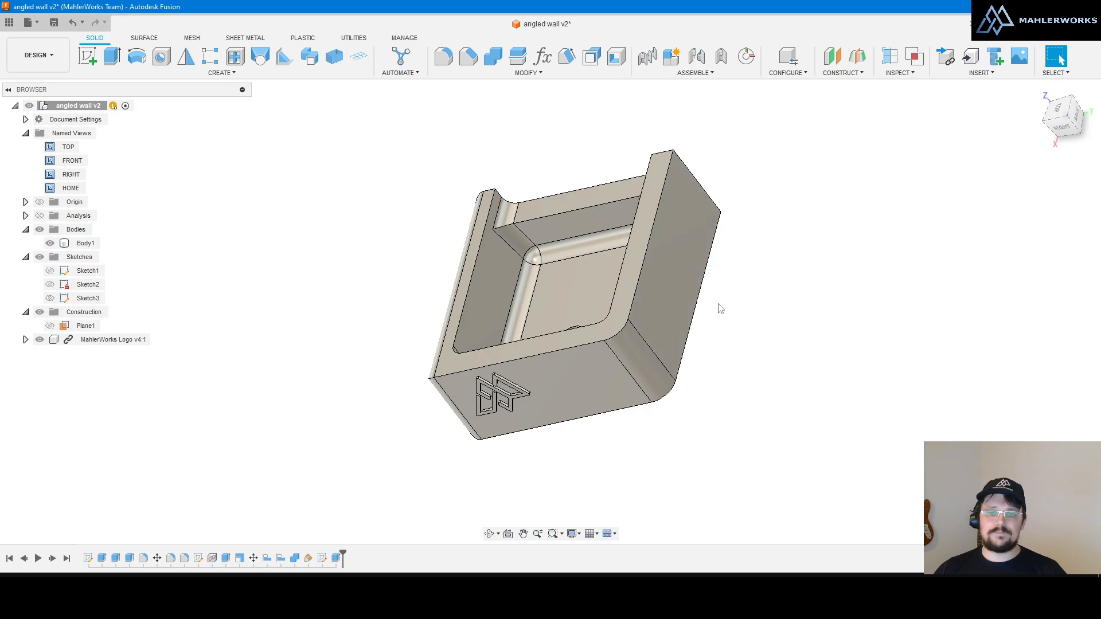
shift+middle_drag(634, 295, 527, 218)
shift+middle_drag(587, 246, 657, 216)
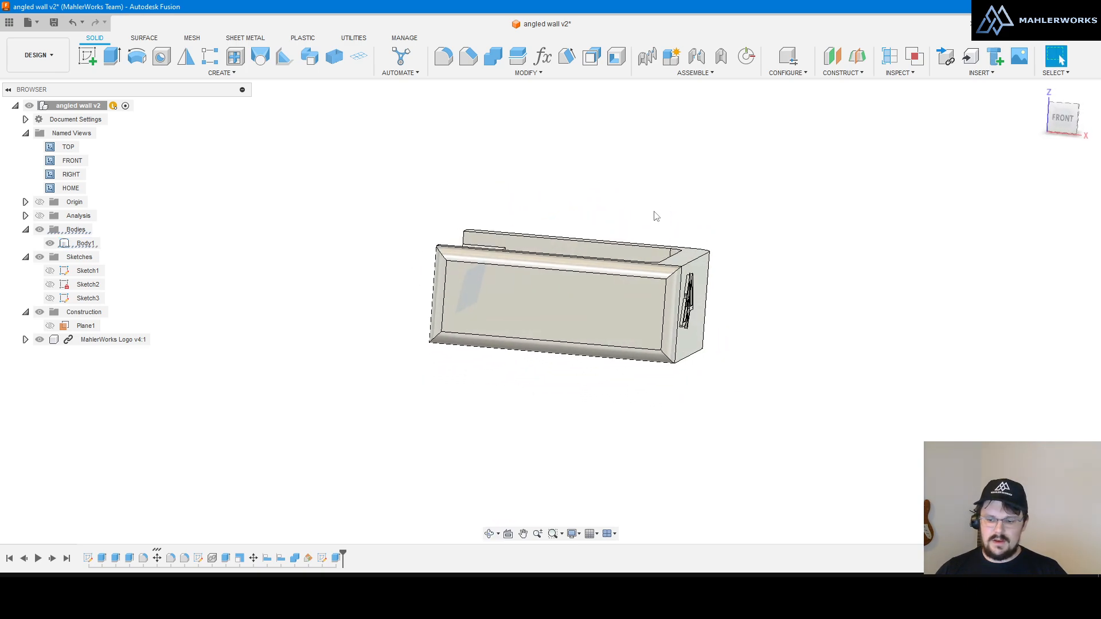
shift+middle_drag(483, 315, 480, 344)
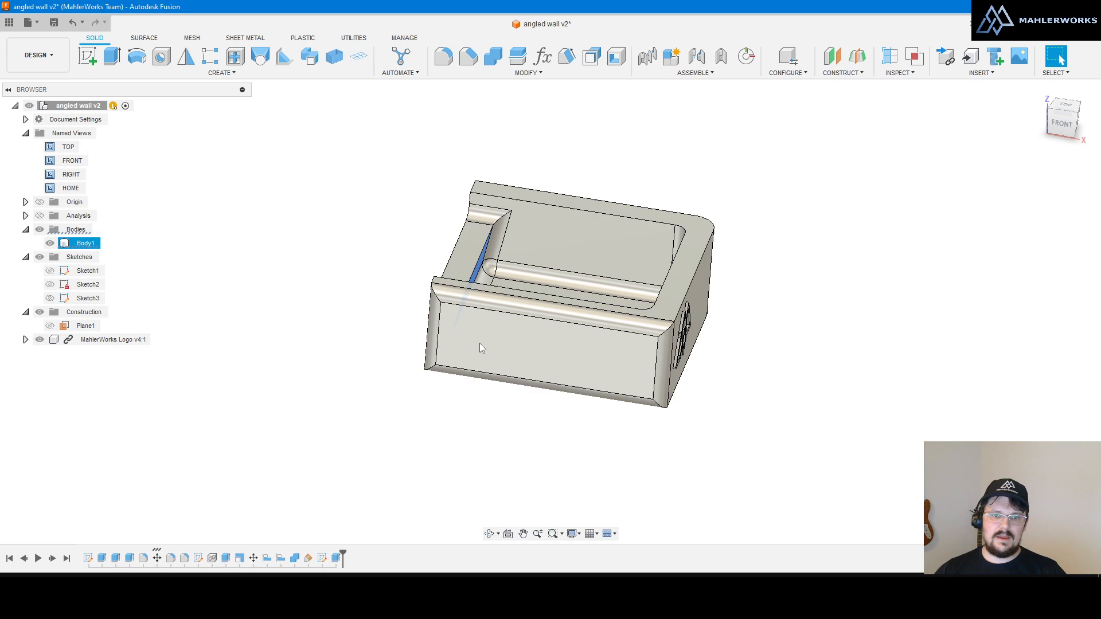
scroll(479, 343, up, 1)
Step: Show the section analysis and view the cut part front-on, then at an angle
click(40, 216)
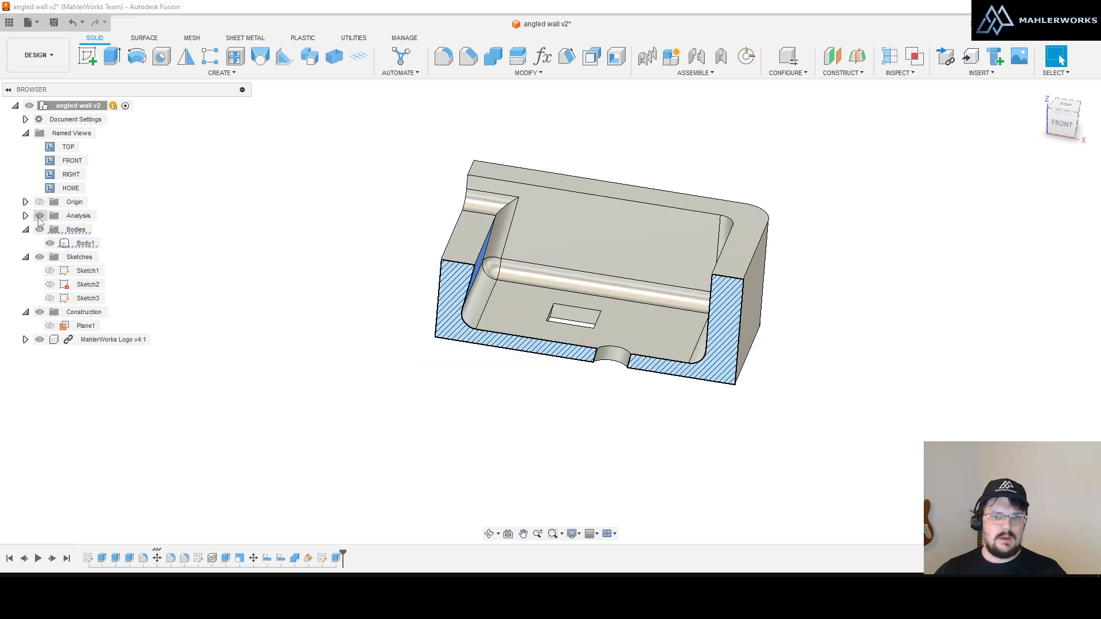
shift+middle_drag(592, 305, 604, 287)
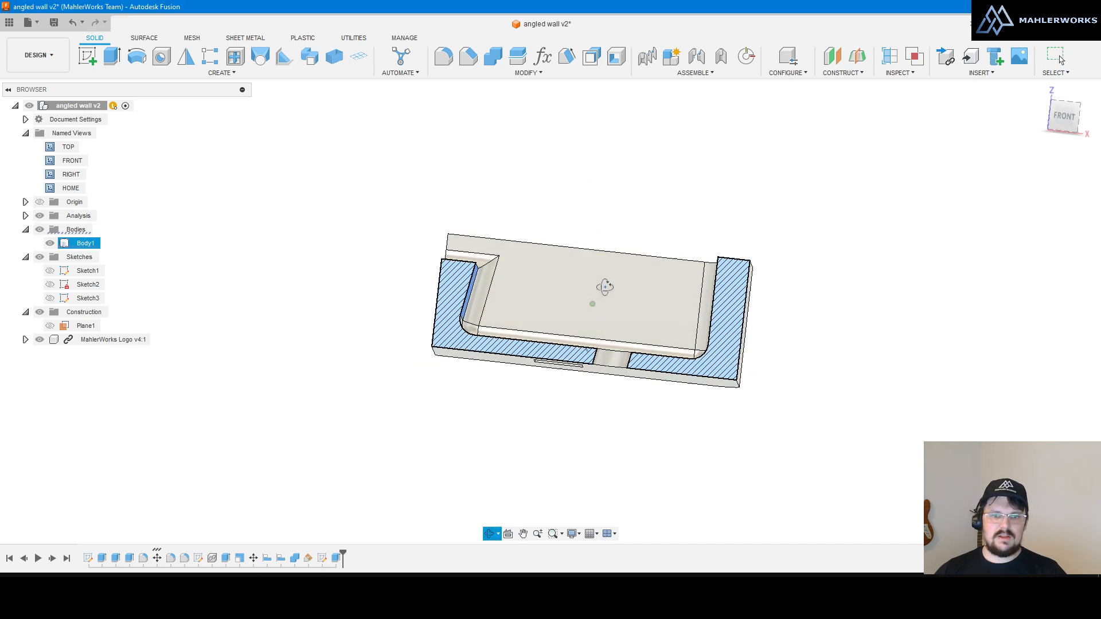
click(1066, 119)
scroll(481, 329, up, 3)
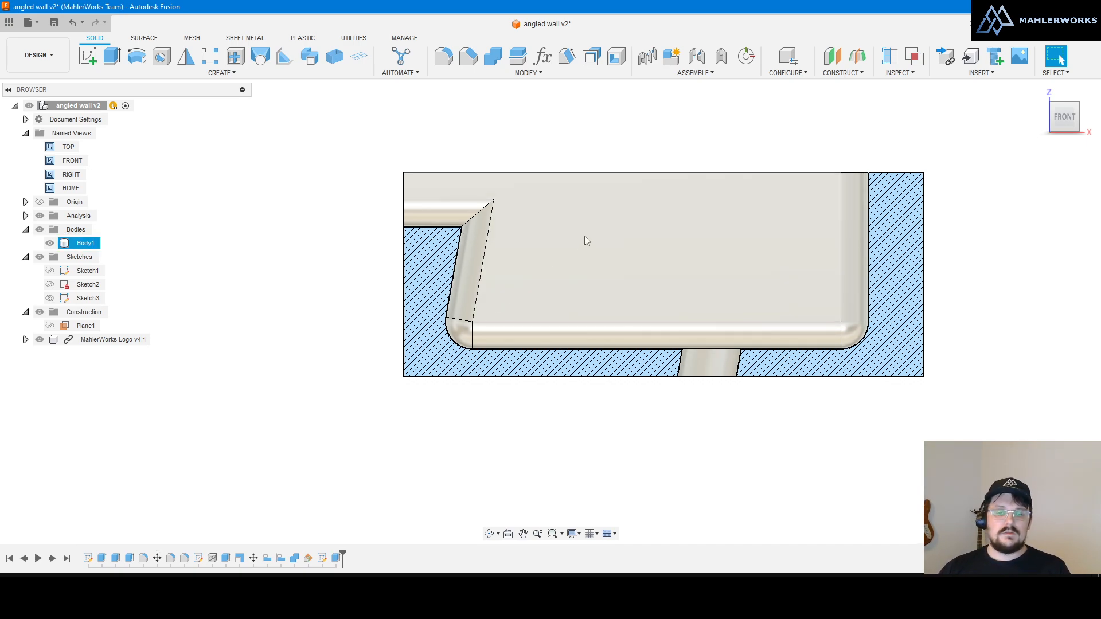
mouse_move(585, 238)
shift+middle_down()
mouse_move(535, 242)
mouse_move(559, 214)
mouse_move(597, 250)
mouse_move(602, 240)
shift+middle_up()
scroll(596, 298, down, 4)
scroll(617, 177, up, 7)
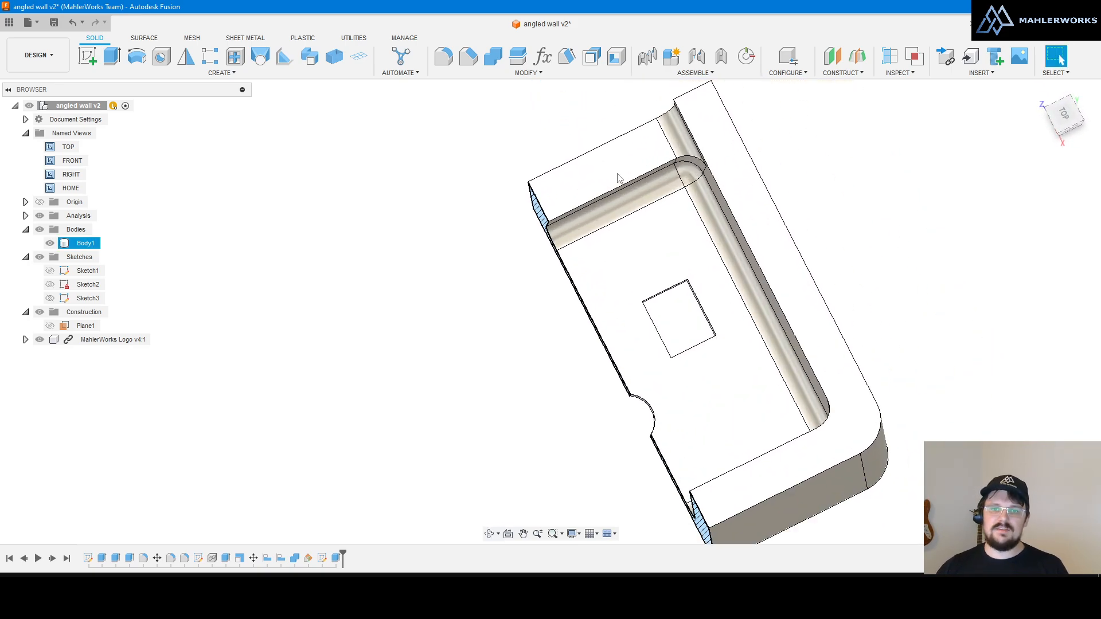
Step: Hide the section analysis and orbit the whole part to inspect it
click(39, 216)
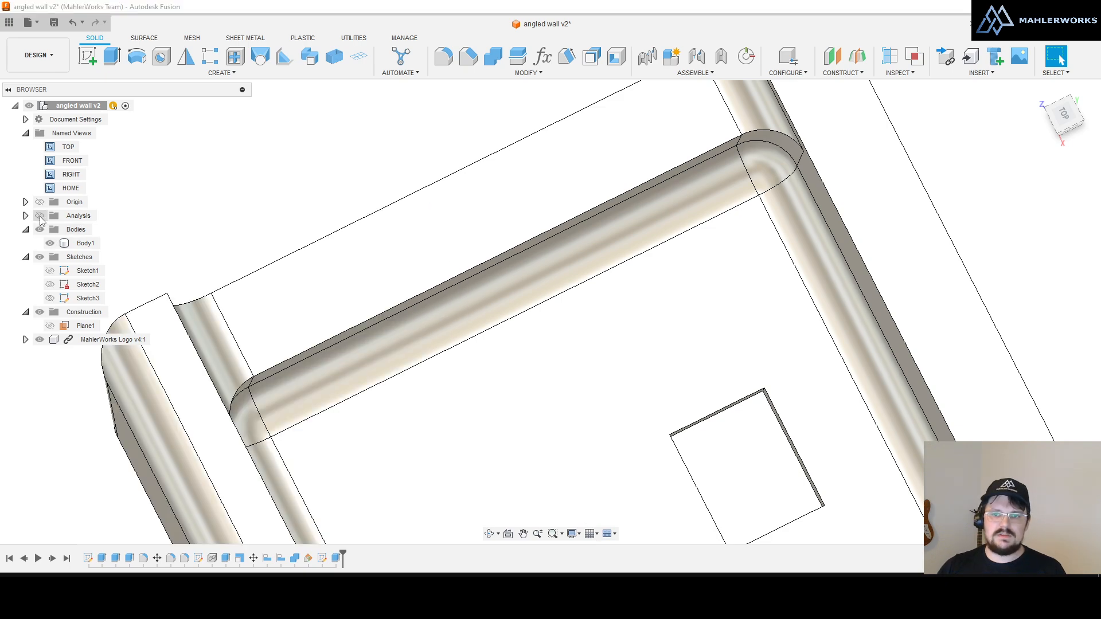
click(85, 243)
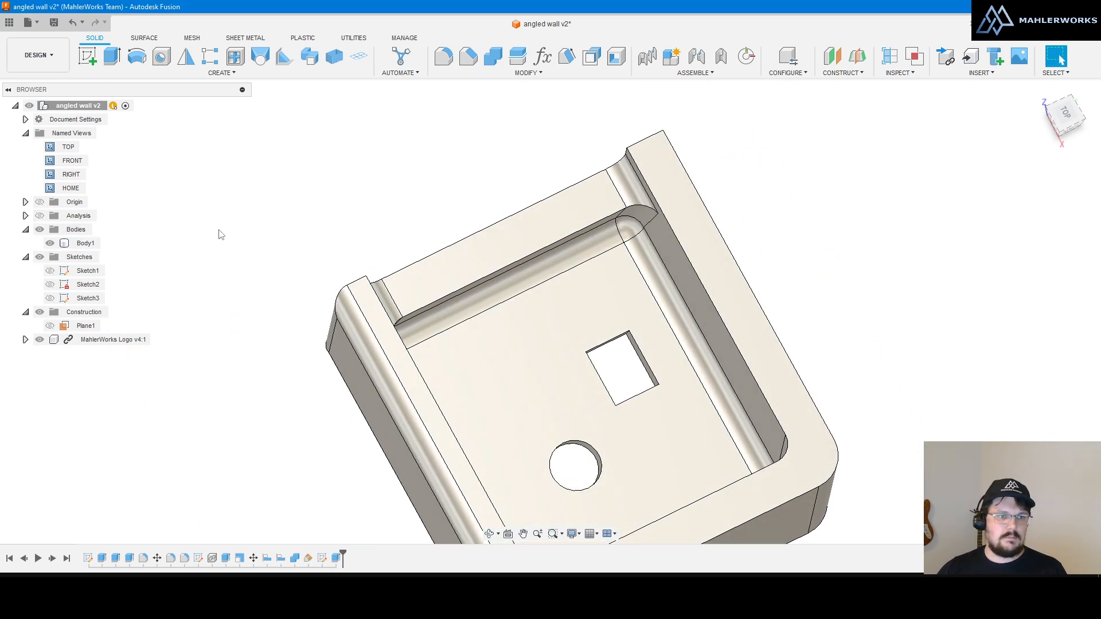
shift+middle_drag(510, 277, 462, 273)
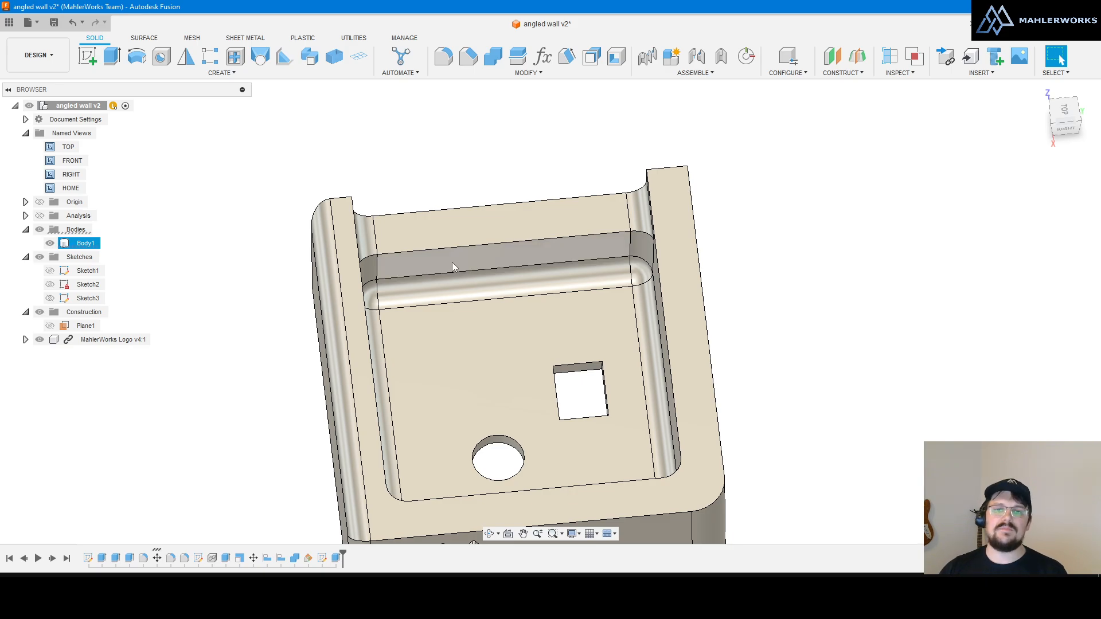
mouse_move(746, 301)
shift+middle_down()
mouse_move(737, 297)
mouse_move(744, 315)
mouse_move(740, 304)
shift+middle_up()
shift+middle_drag(686, 272, 712, 288)
Step: Clear the Body1 selection and orbit the part round to a front view
scroll(565, 241, down, 3)
scroll(596, 265, up, 3)
scroll(608, 275, up, 1)
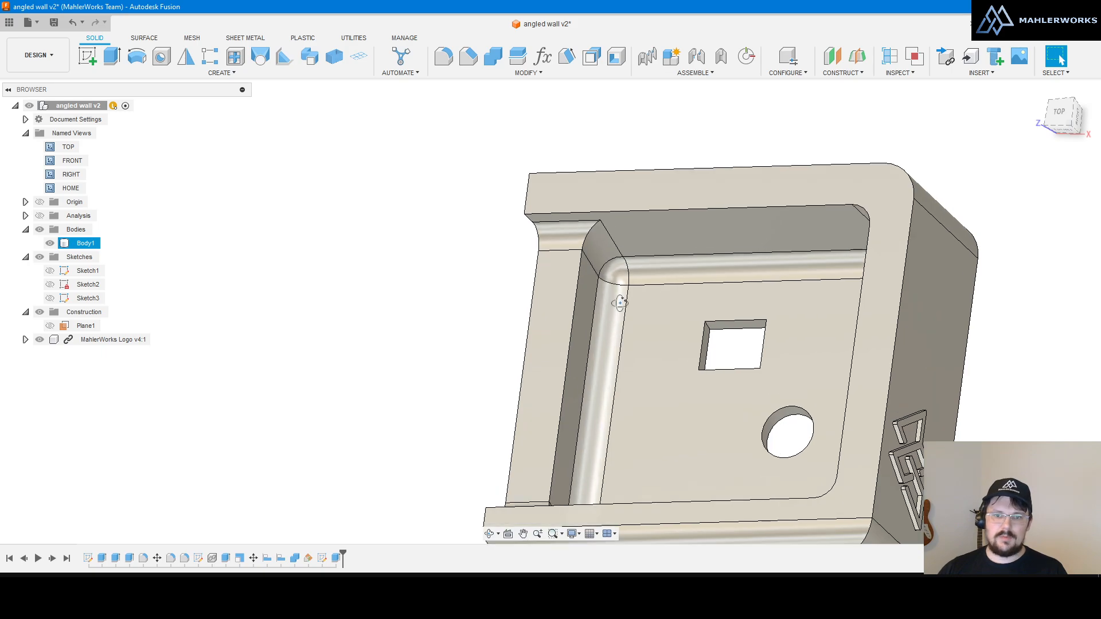
shift+middle_drag(620, 303, 608, 275)
scroll(384, 145, down, 4)
click(384, 145)
scroll(487, 258, up, 4)
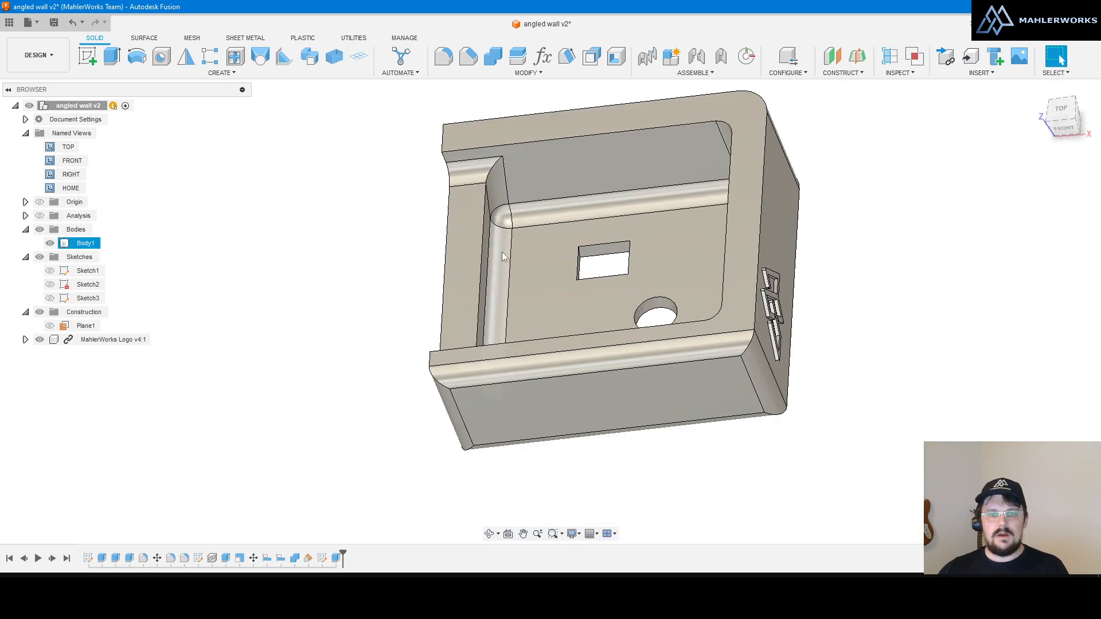
shift+middle_drag(541, 290, 590, 246)
shift+middle_drag(695, 249, 707, 250)
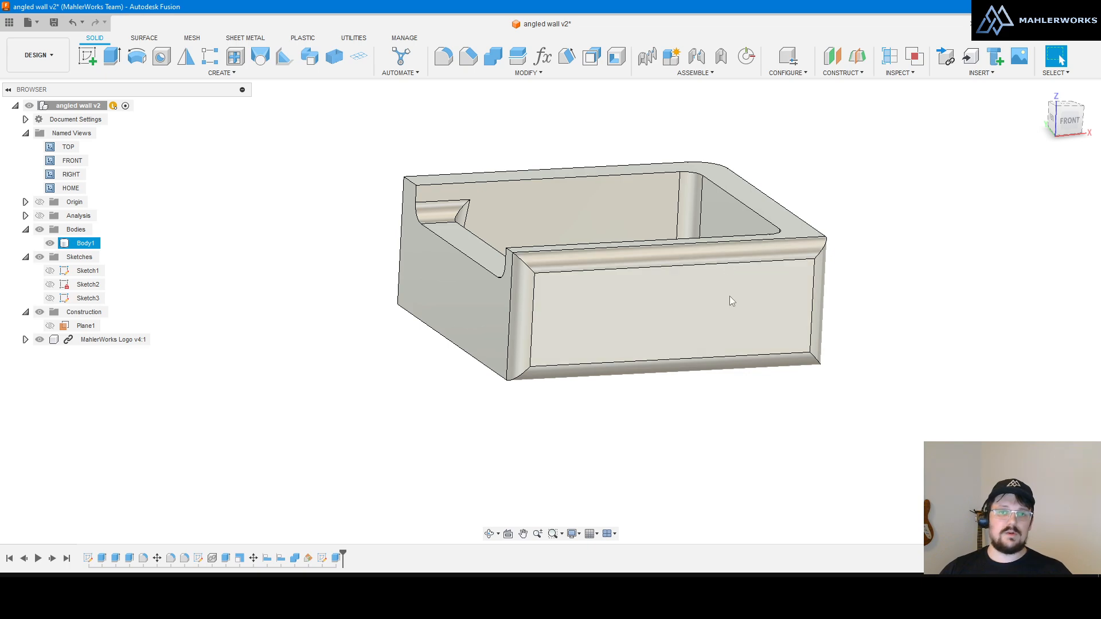
Step: Create a new named view from the current orientation and rename it 'obs'
right_click(72, 135)
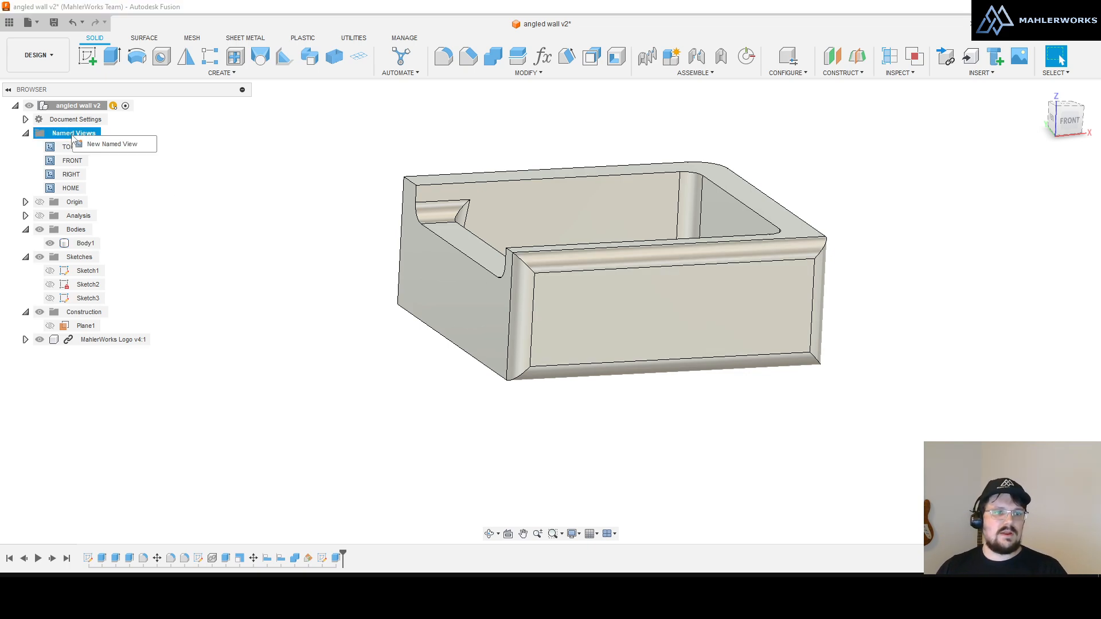
click(105, 145)
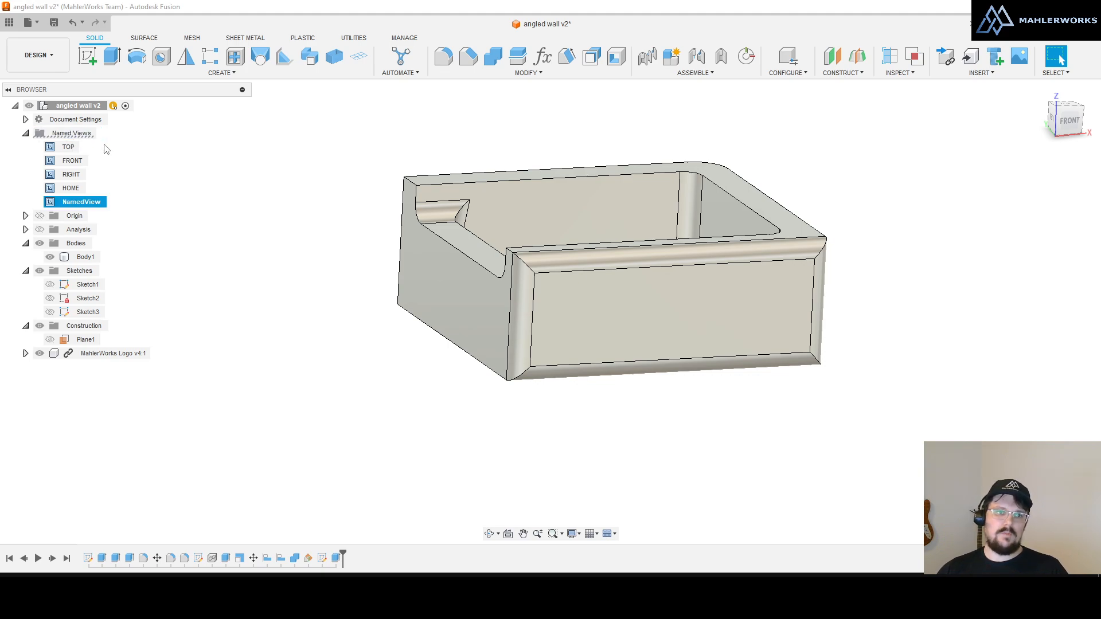
double_click(80, 203)
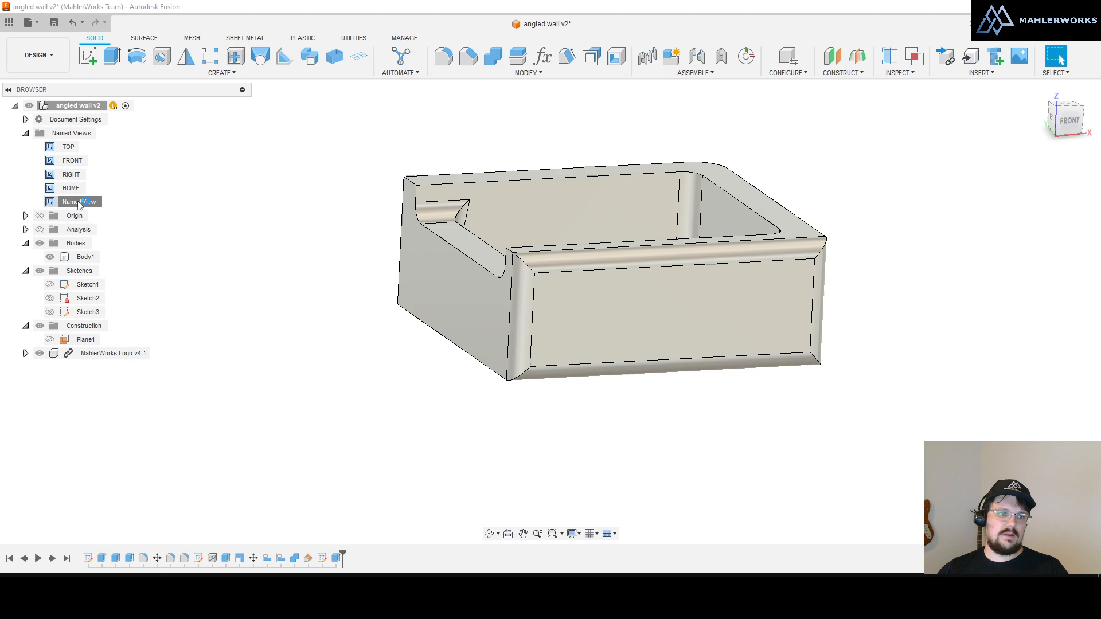
right_click(80, 203)
click(109, 236)
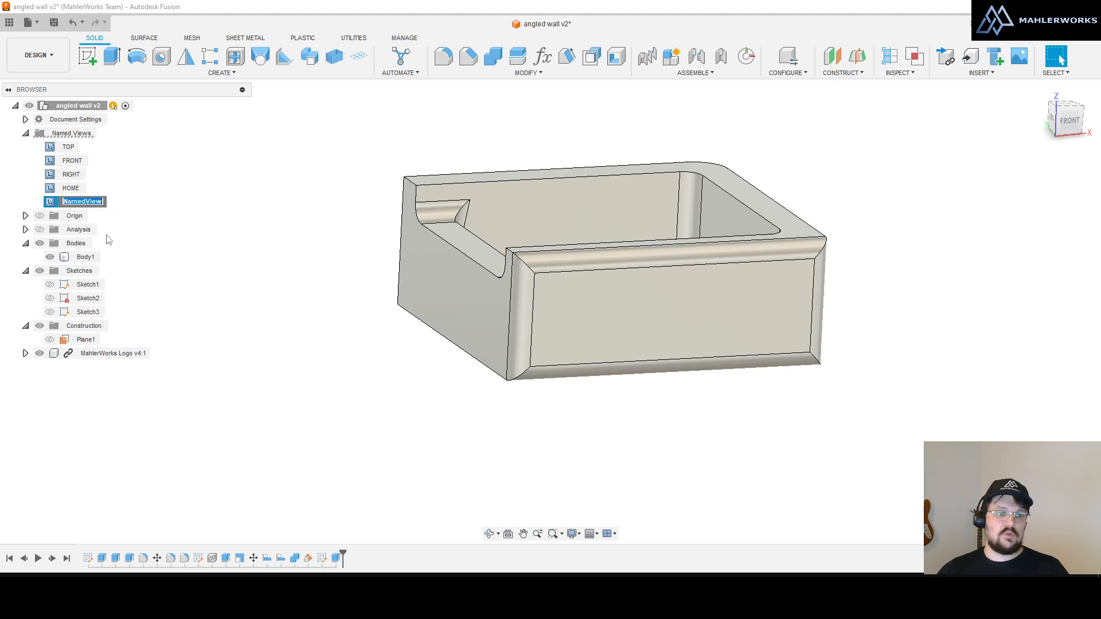
text(ra)
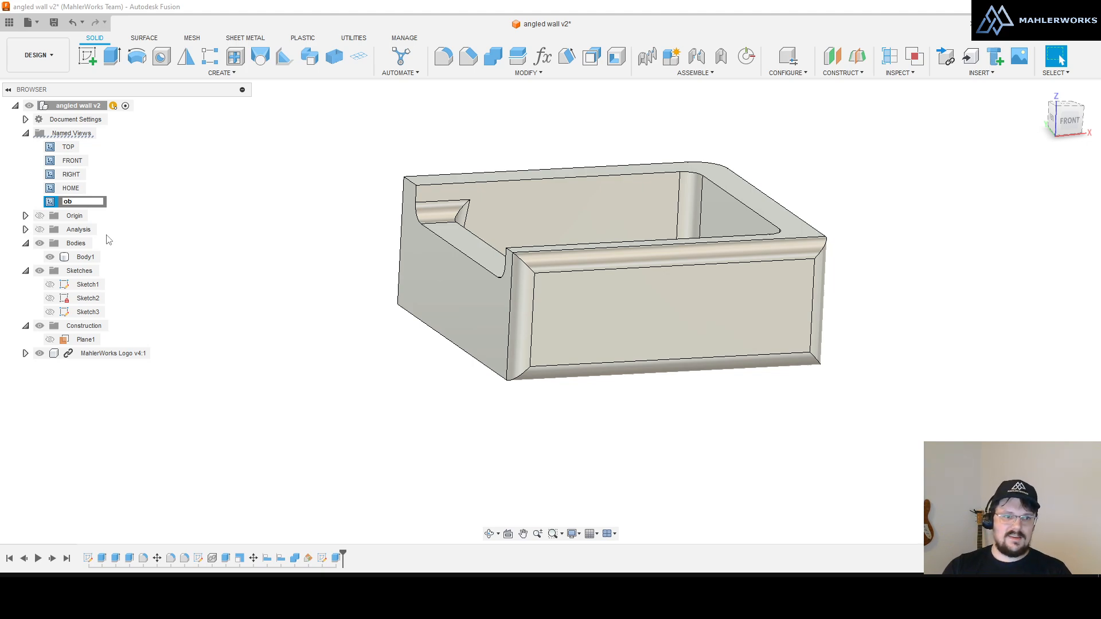
text(s)
key(Return)
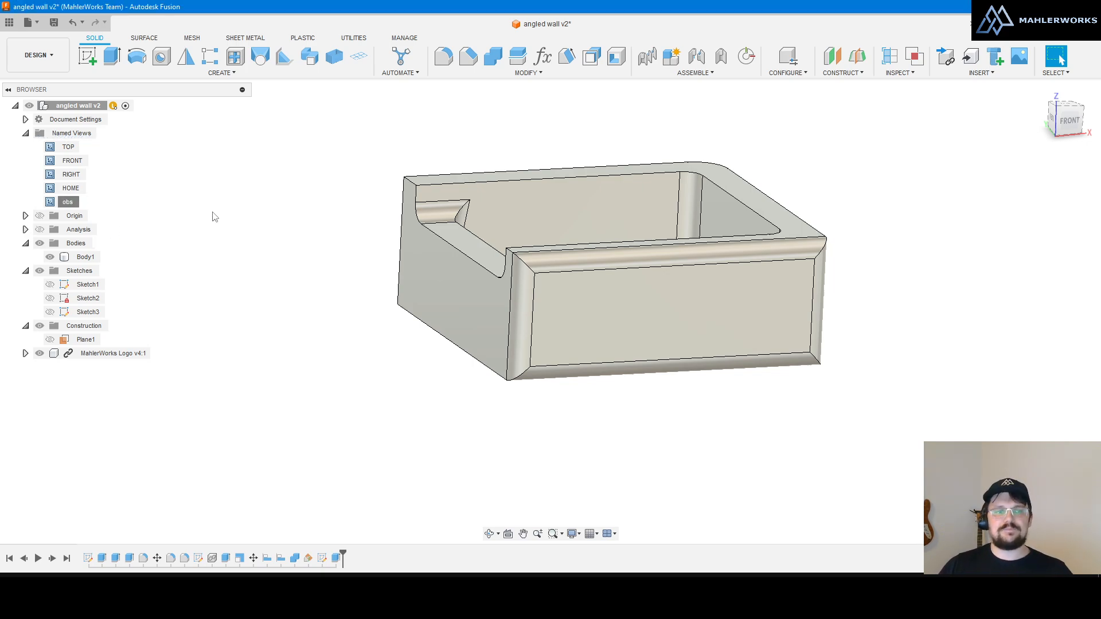
Step: Orbit the part away, then restore the saved obs view
click(85, 257)
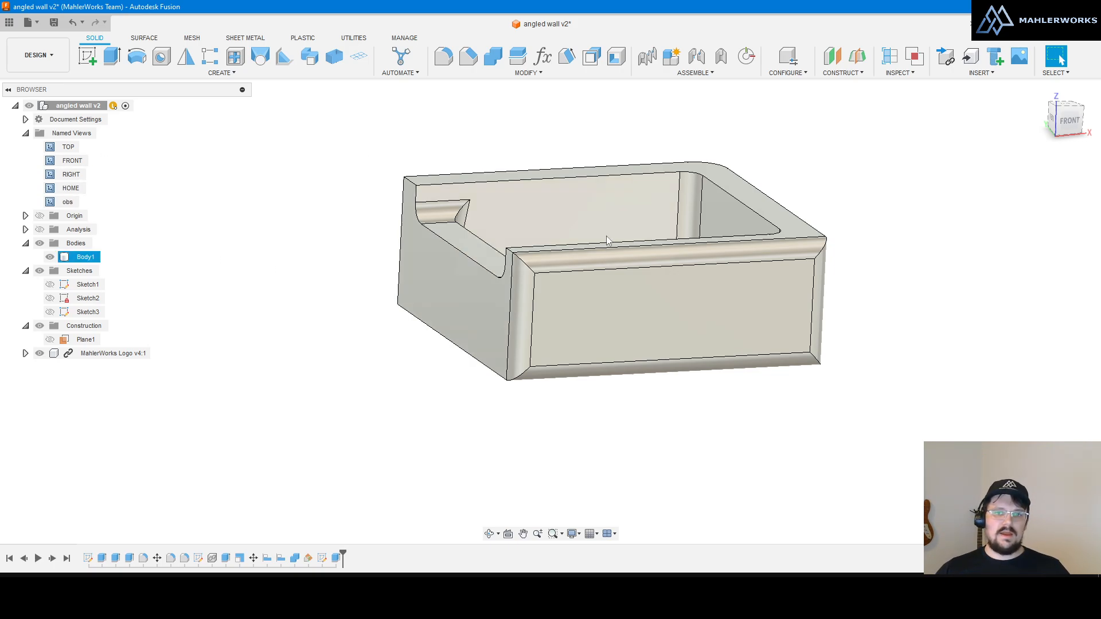
shift+middle_drag(458, 240, 560, 267)
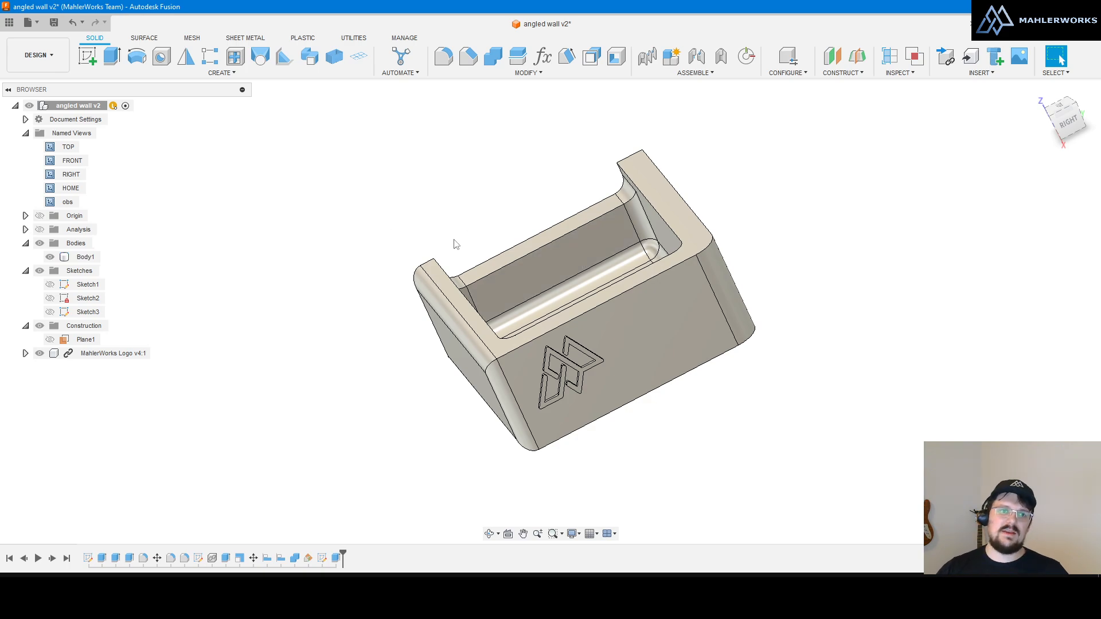
double_click(67, 201)
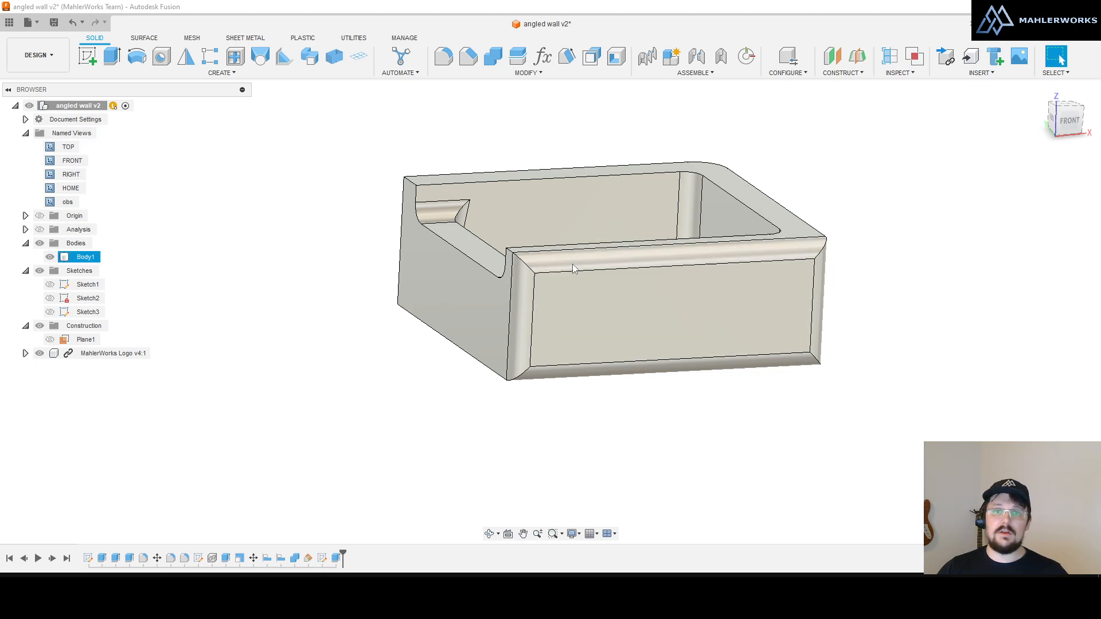
shift+middle_drag(570, 300, 589, 289)
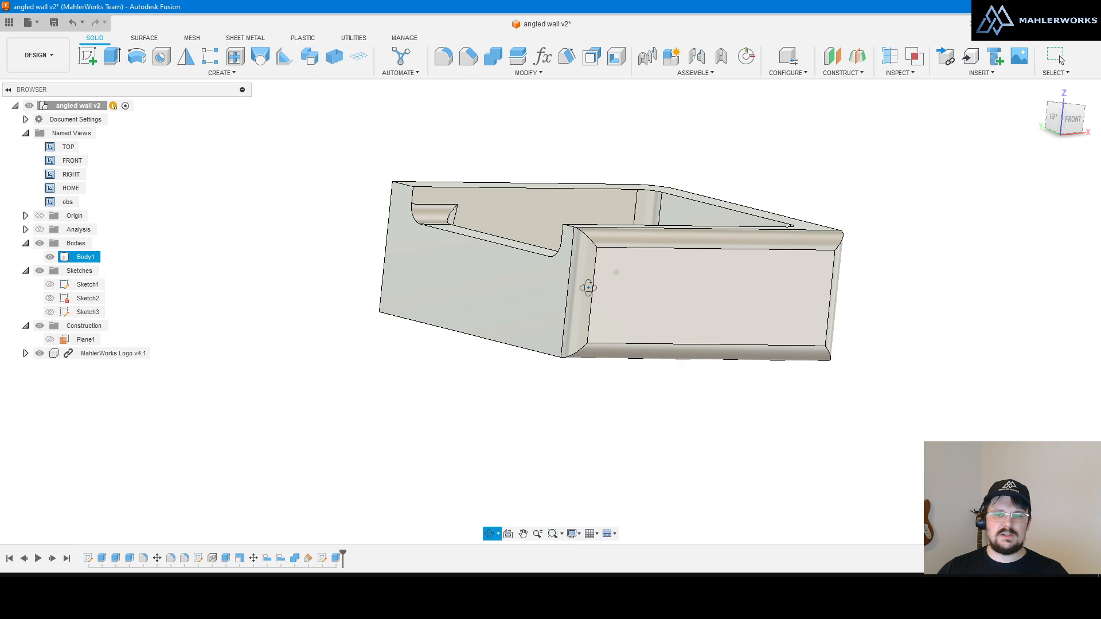
Step: Overwrite the obs named view with the current orientation and recall it to check
right_click(72, 204)
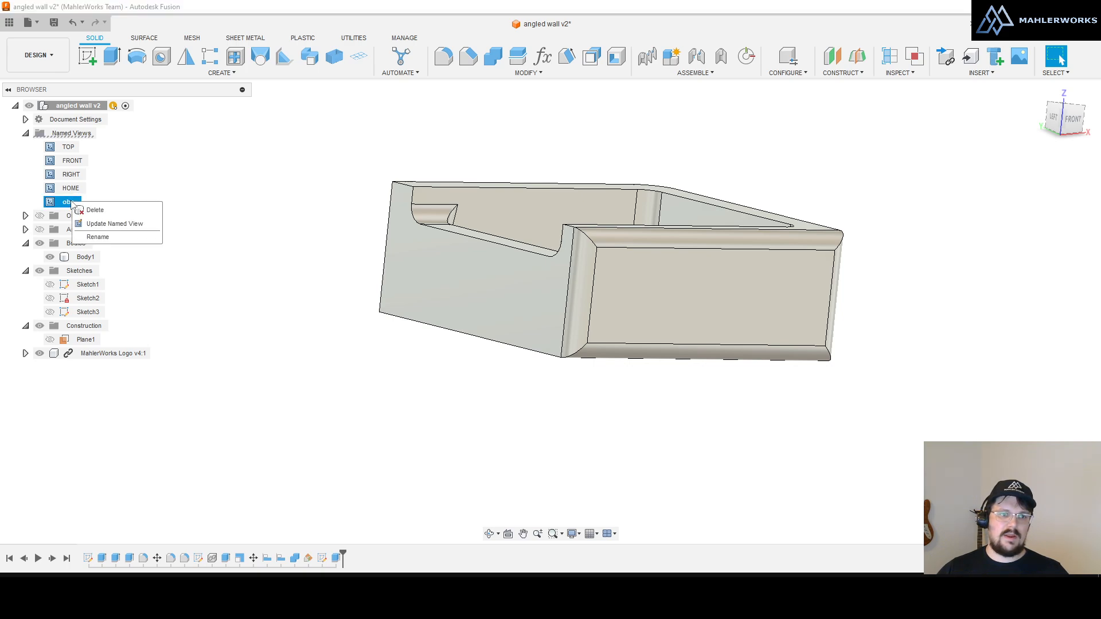
click(117, 224)
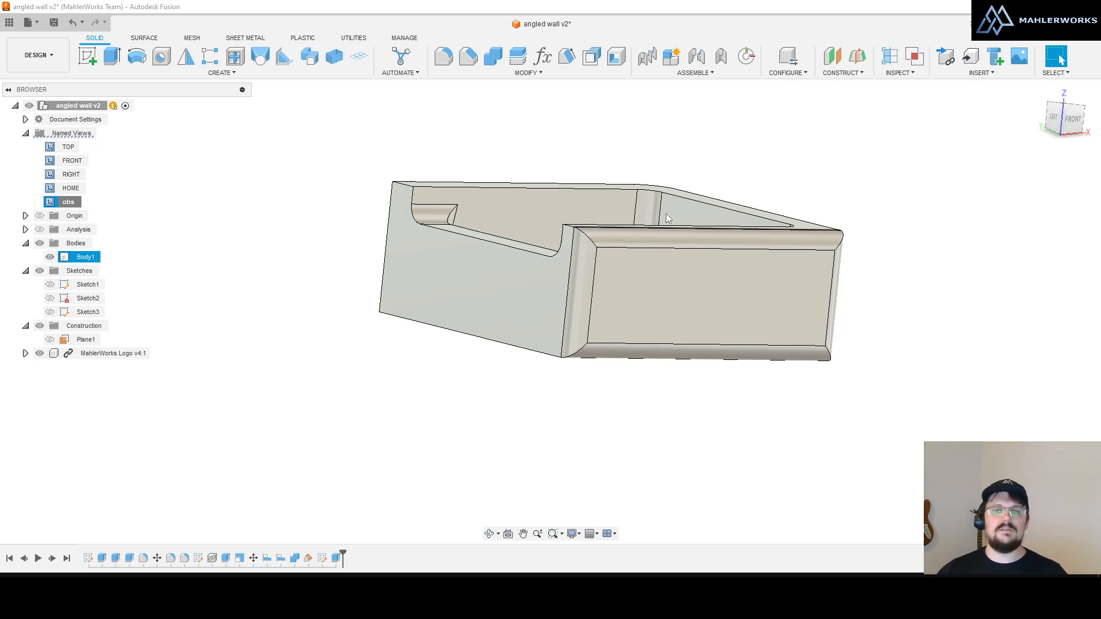
double_click(69, 202)
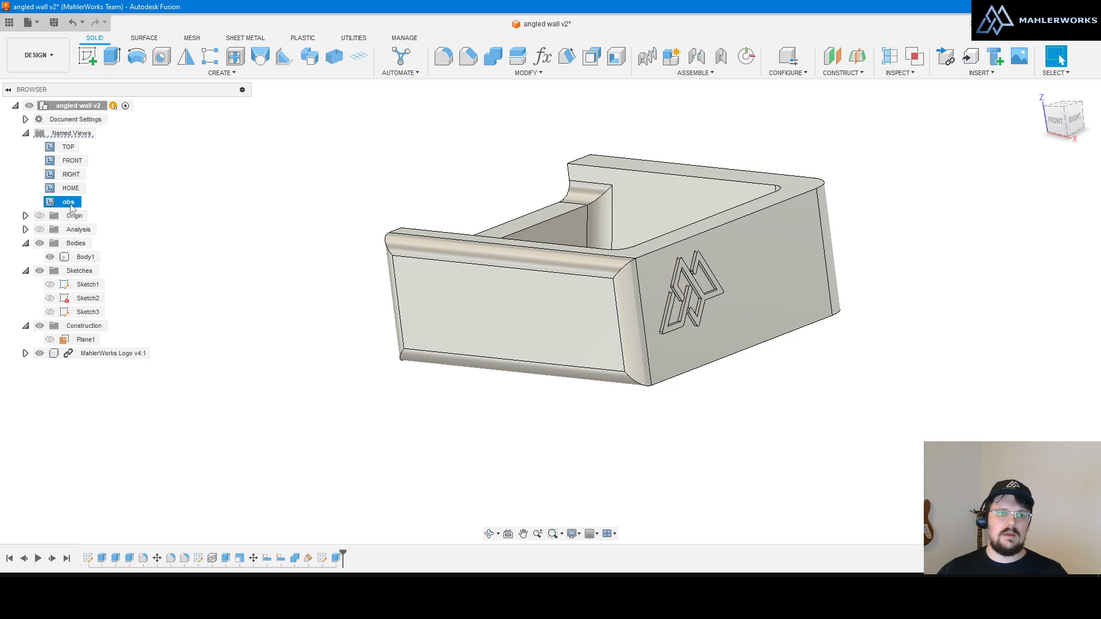
click(69, 203)
click(214, 233)
click(57, 199)
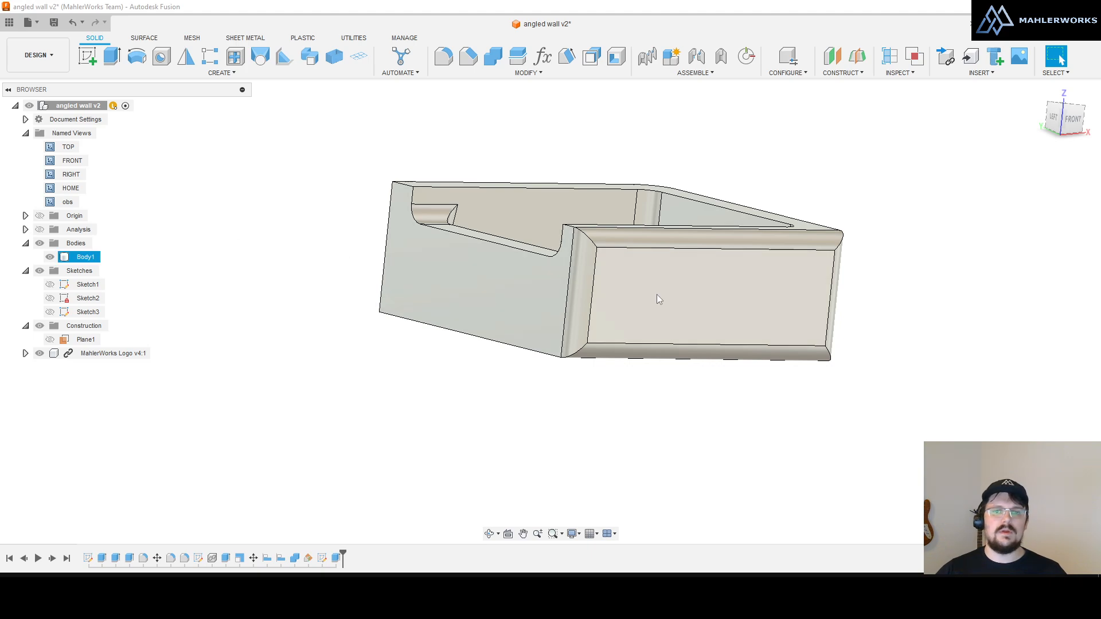
Step: Save the underside orientation into obs, then verify by recalling HOME and then obs
shift+middle_drag(659, 299, 651, 222)
right_click(64, 207)
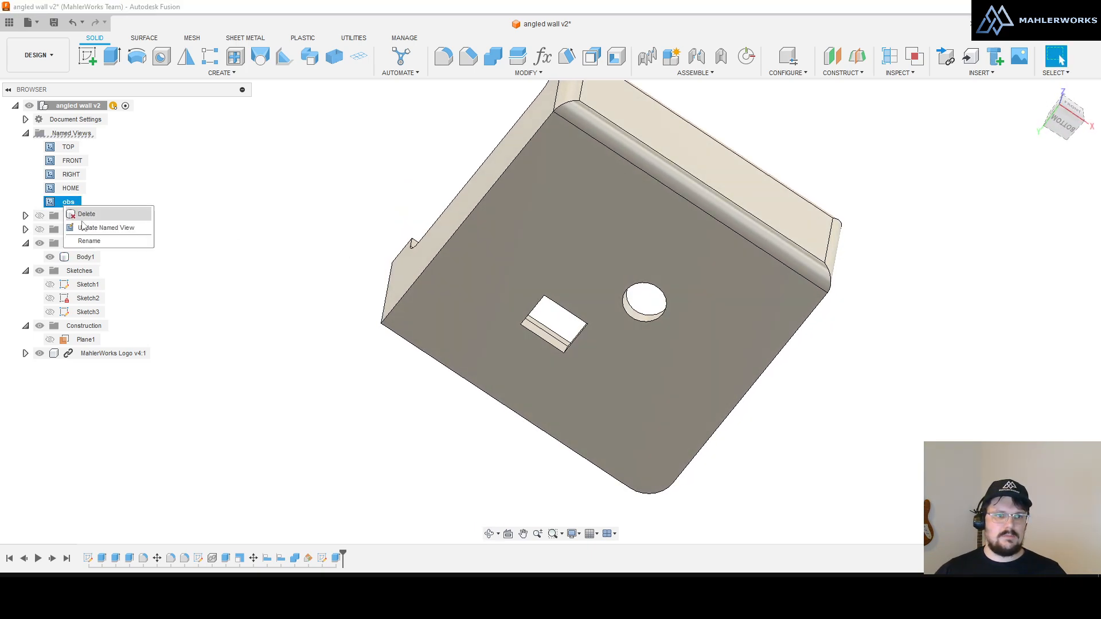
click(86, 226)
double_click(71, 189)
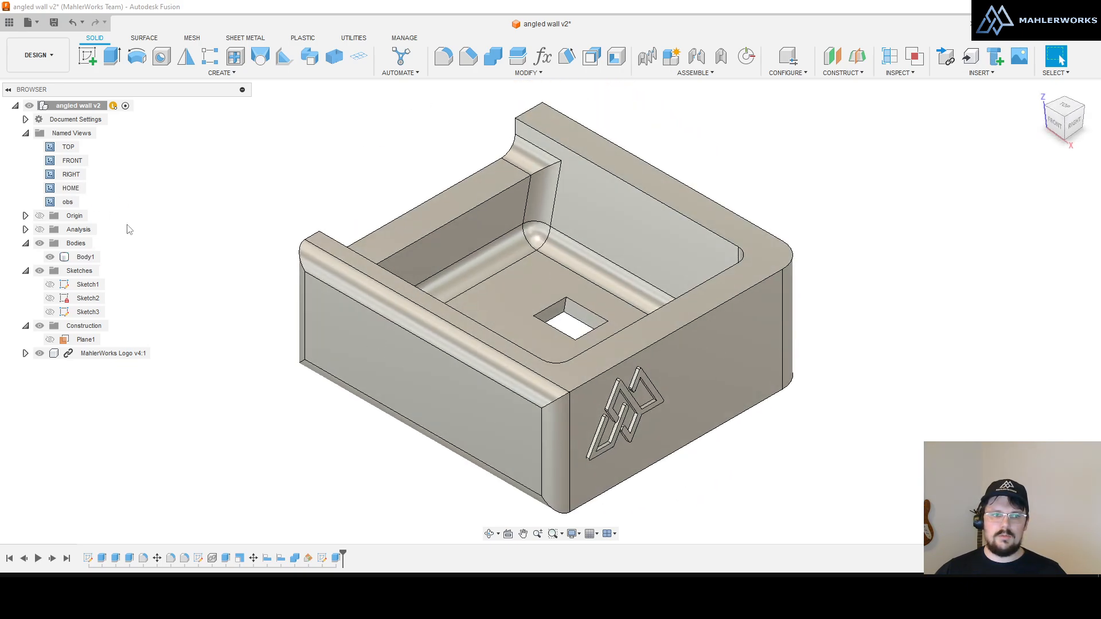
double_click(68, 202)
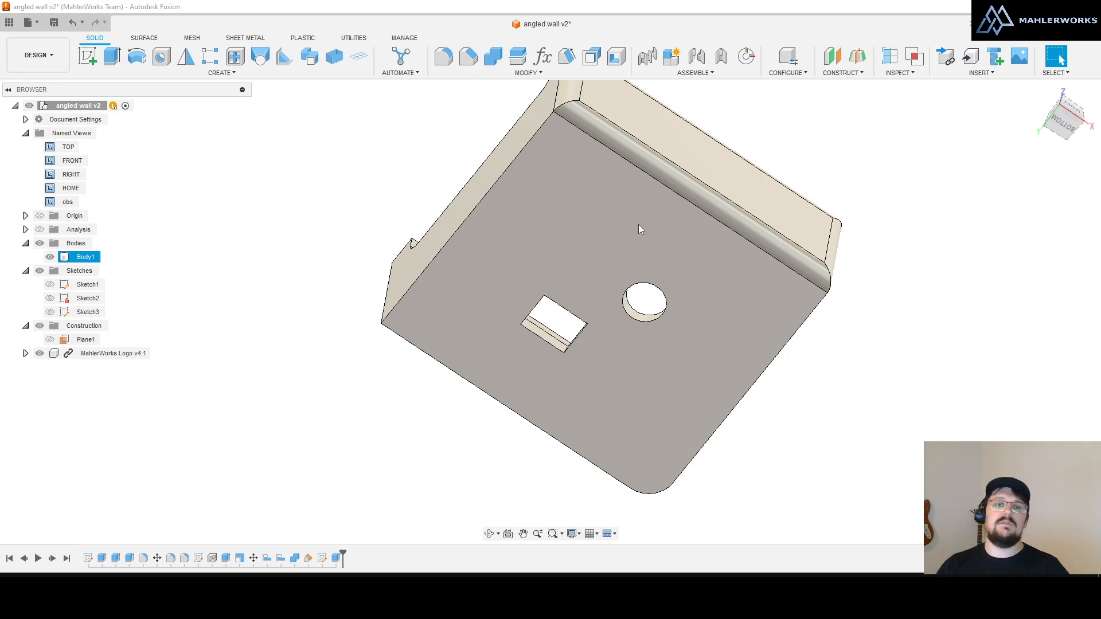
shift+middle_drag(414, 236, 379, 385)
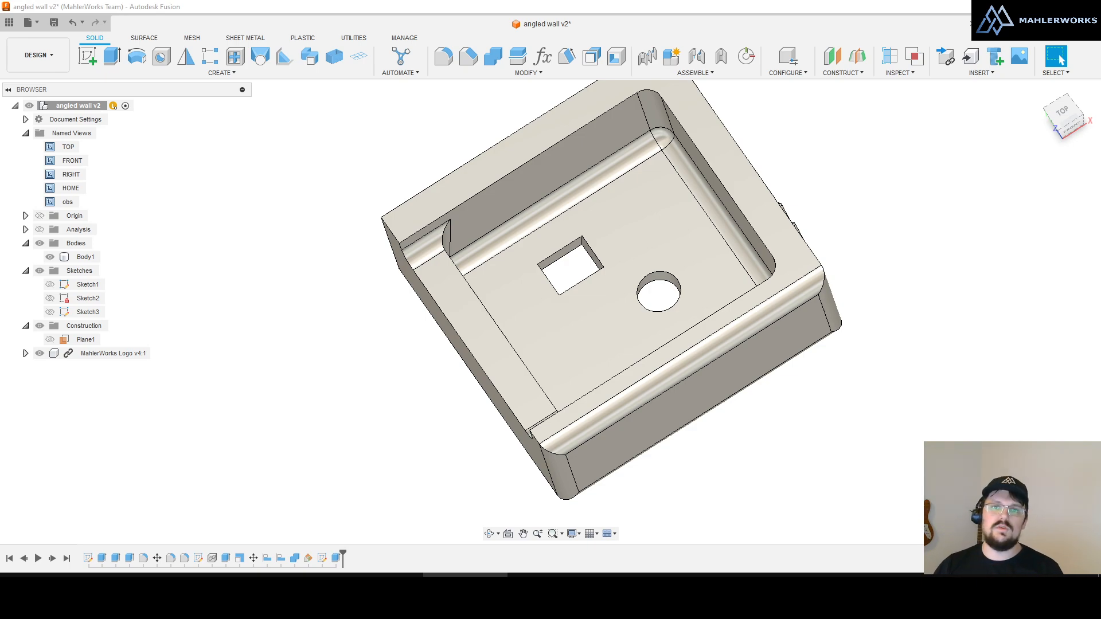
click(835, 393)
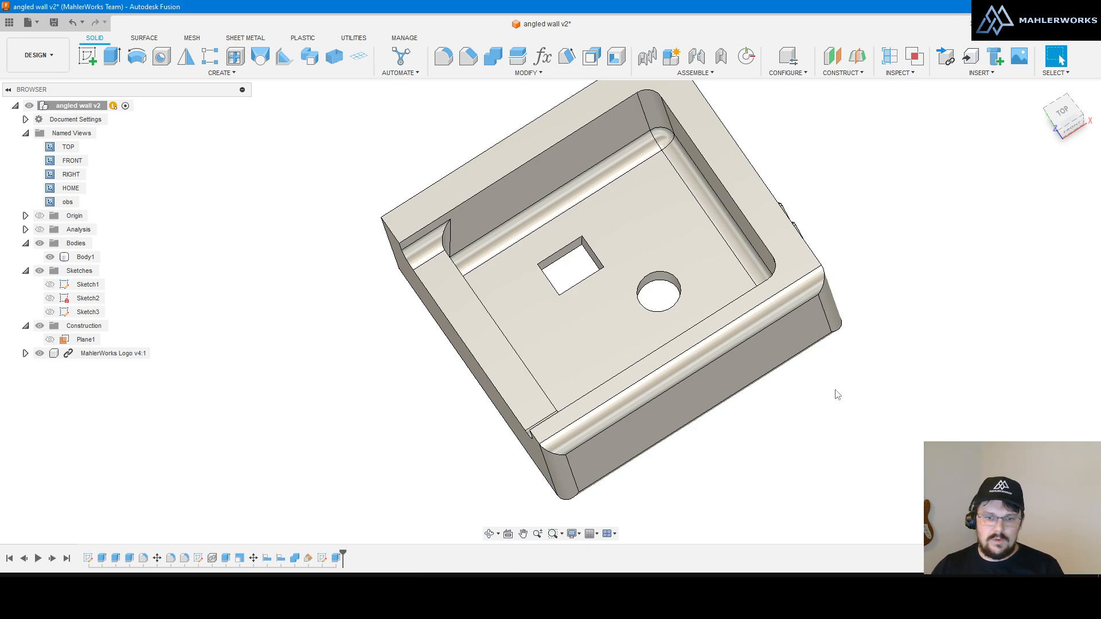
click(580, 536)
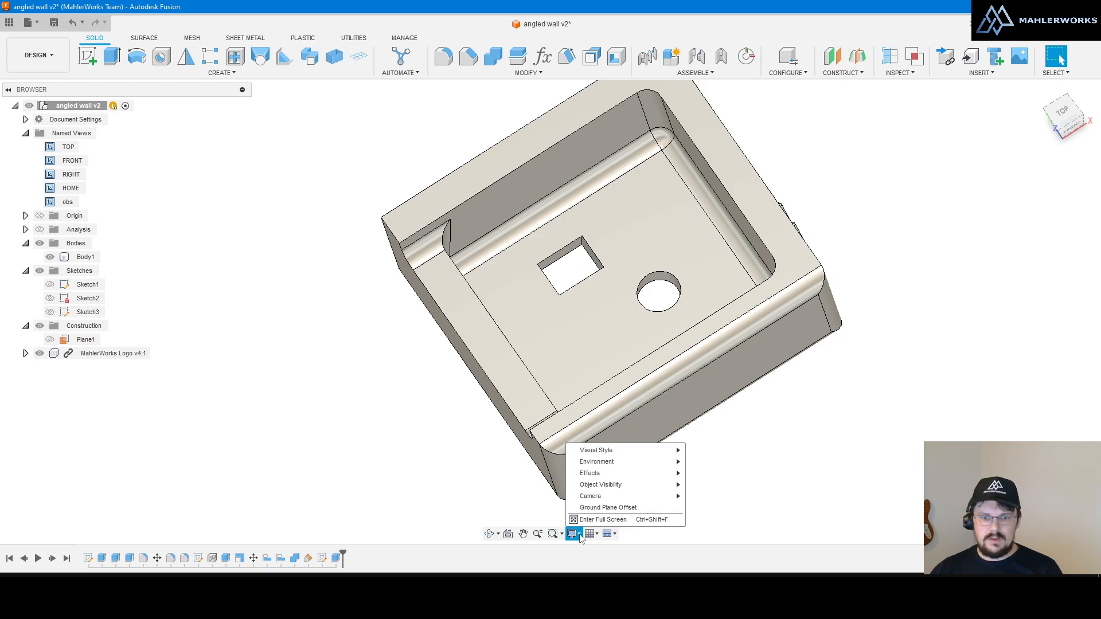
mouse_move(610, 456)
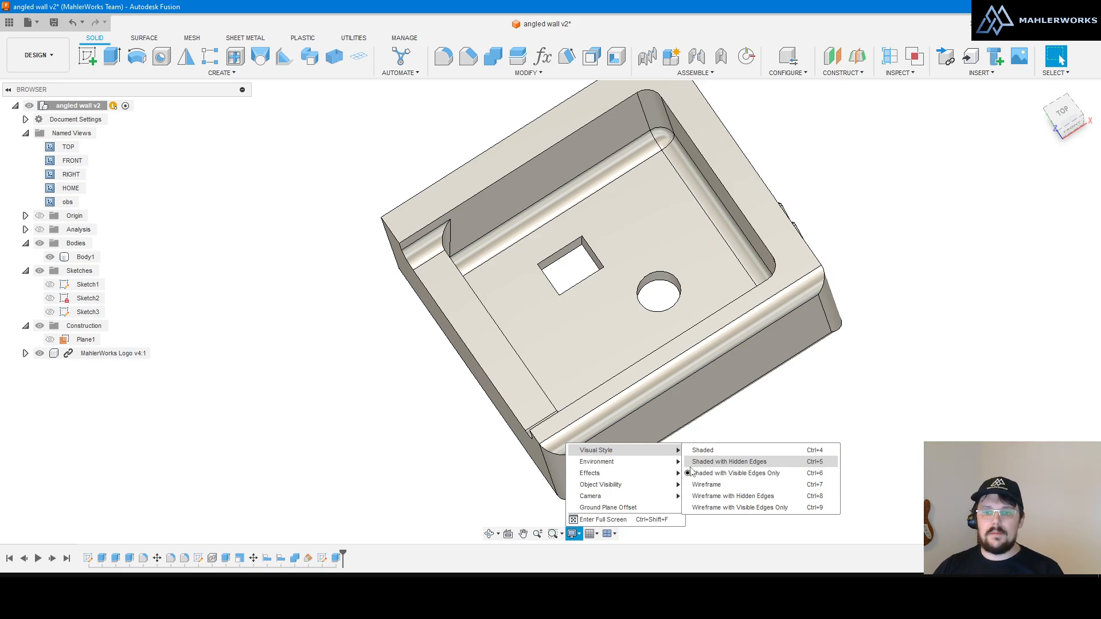
click(825, 409)
scroll(645, 338, down, 5)
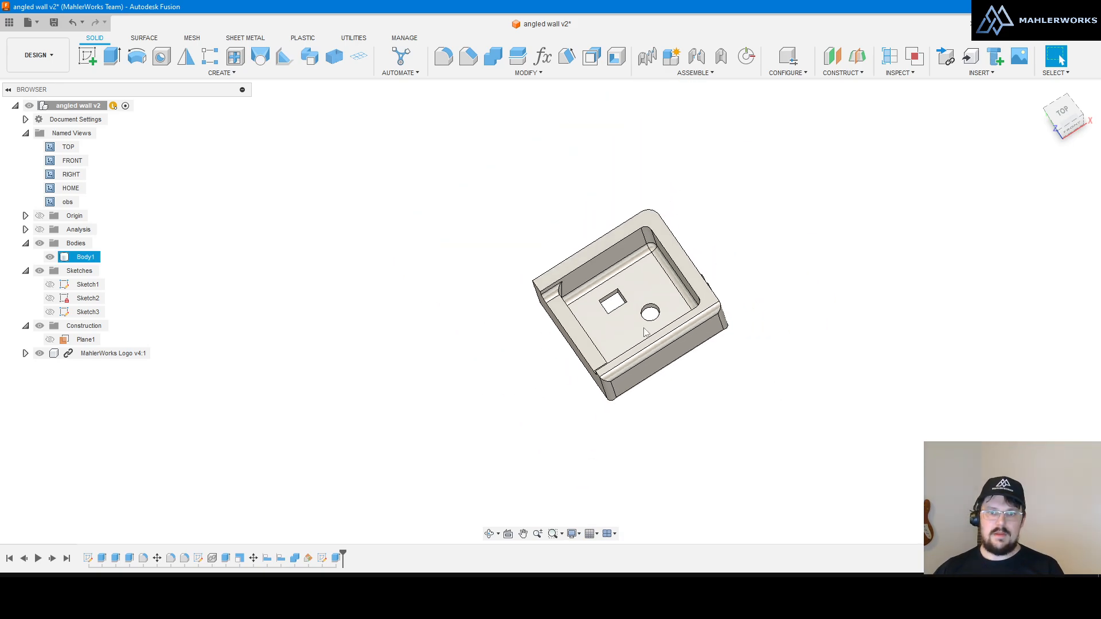
Step: Orbit to the box's front face and preview a Section Analysis cut, then cancel it
scroll(646, 348, up, 4)
shift+middle_drag(647, 351, 634, 391)
scroll(517, 242, up, 3)
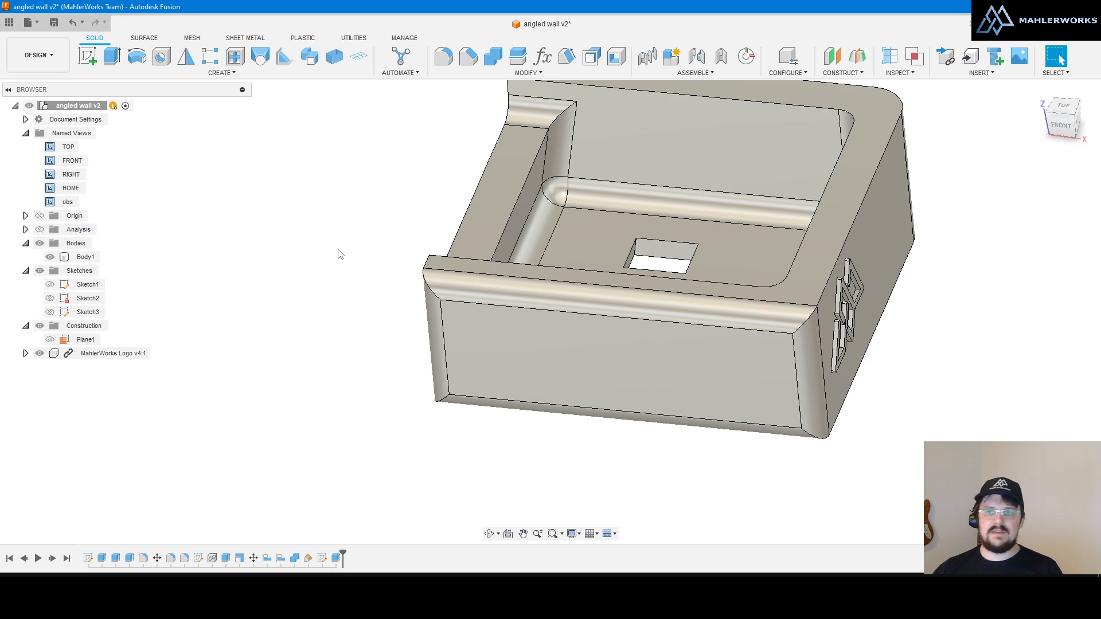
click(890, 55)
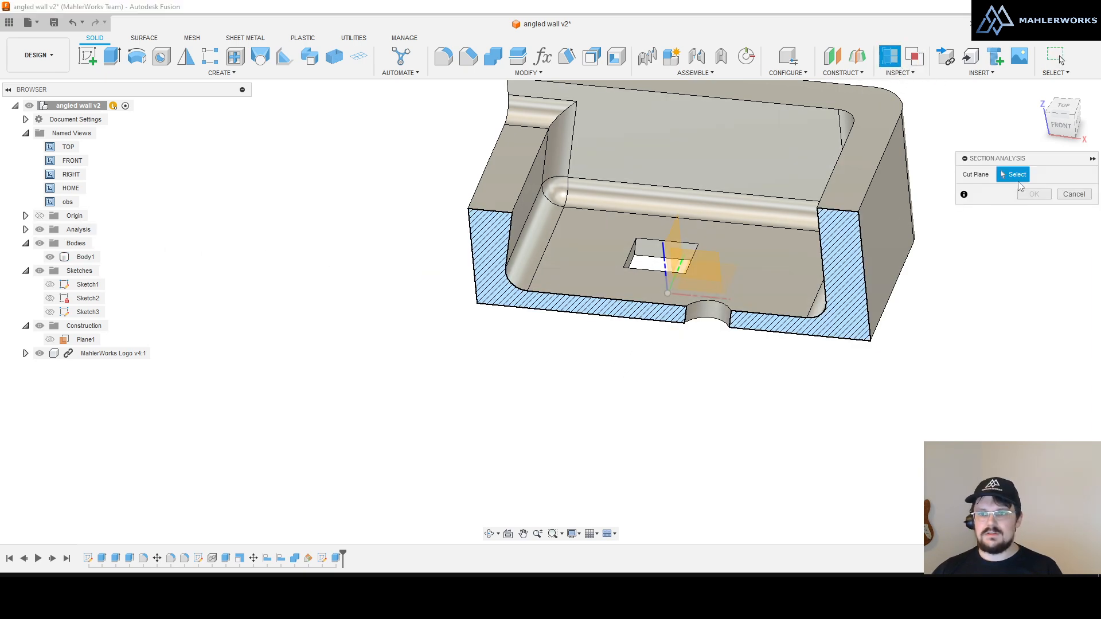
click(1073, 195)
Step: Bring up the Visual Style list under Display Settings in the navigation bar
scroll(553, 536, down, 5)
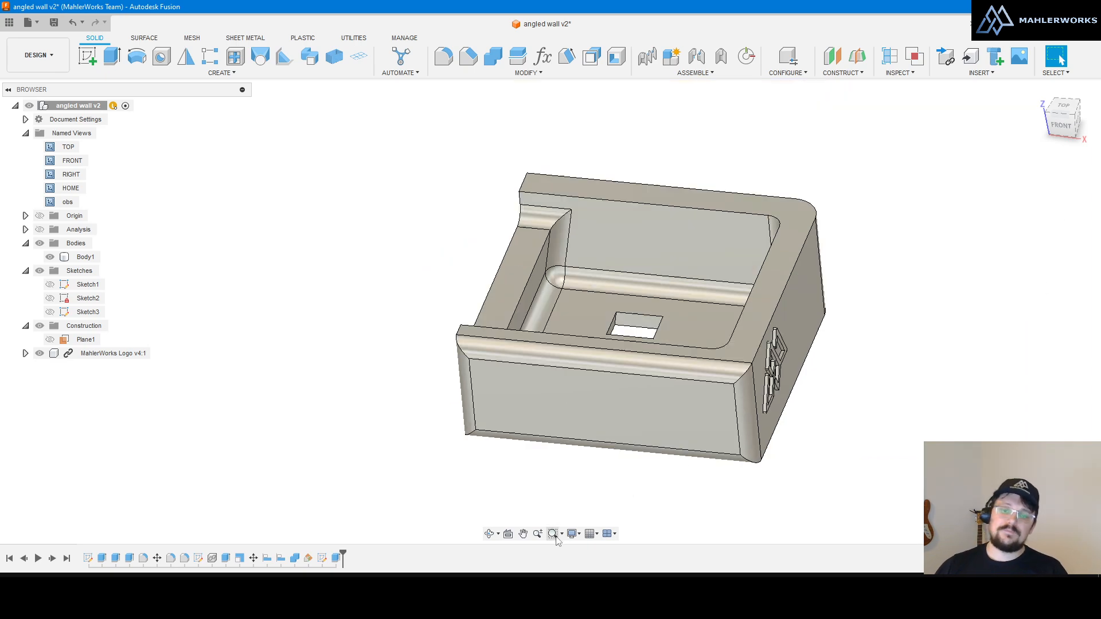
scroll(455, 244, down, 4)
scroll(518, 334, up, 8)
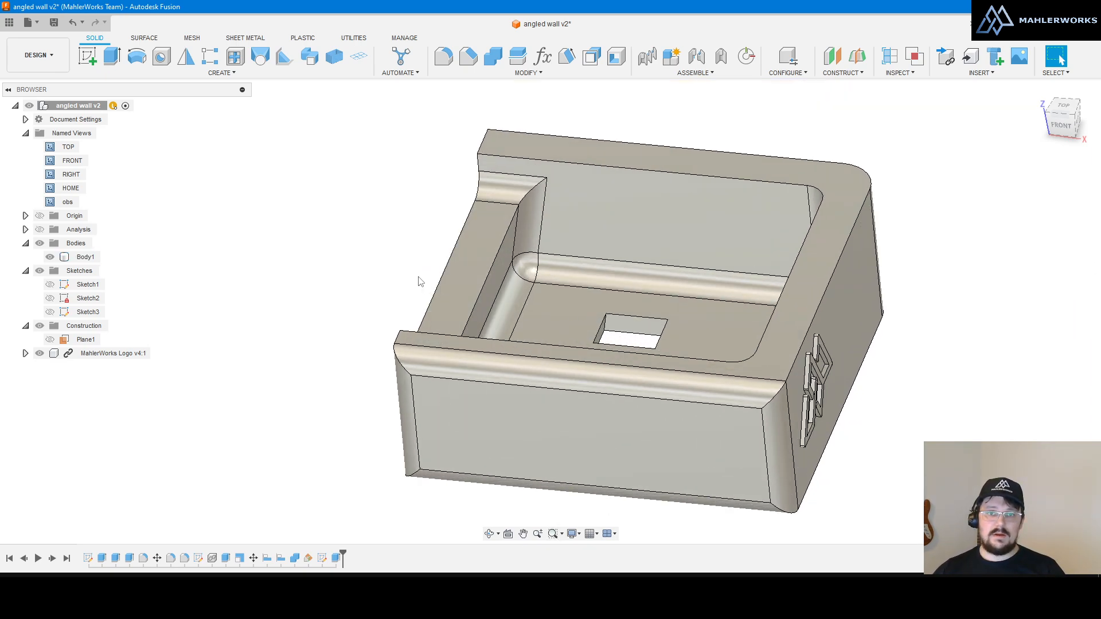
click(572, 533)
mouse_move(603, 454)
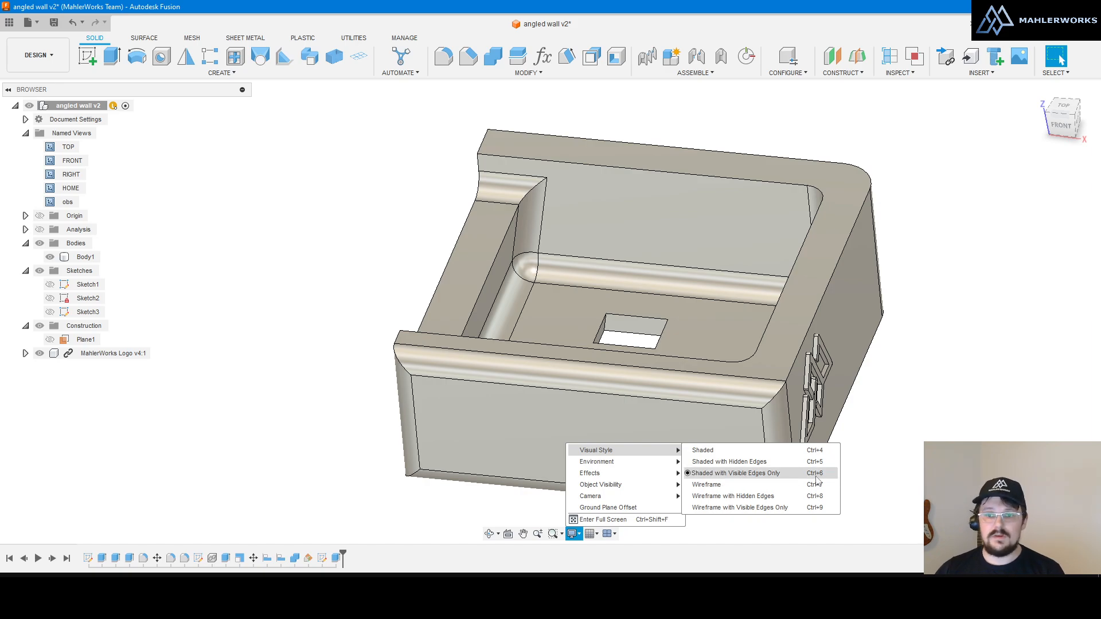
Step: Show the box in wireframe with Ctrl+7 and snap to the ViewCube FRONT view
click(966, 407)
scroll(410, 342, down, 3)
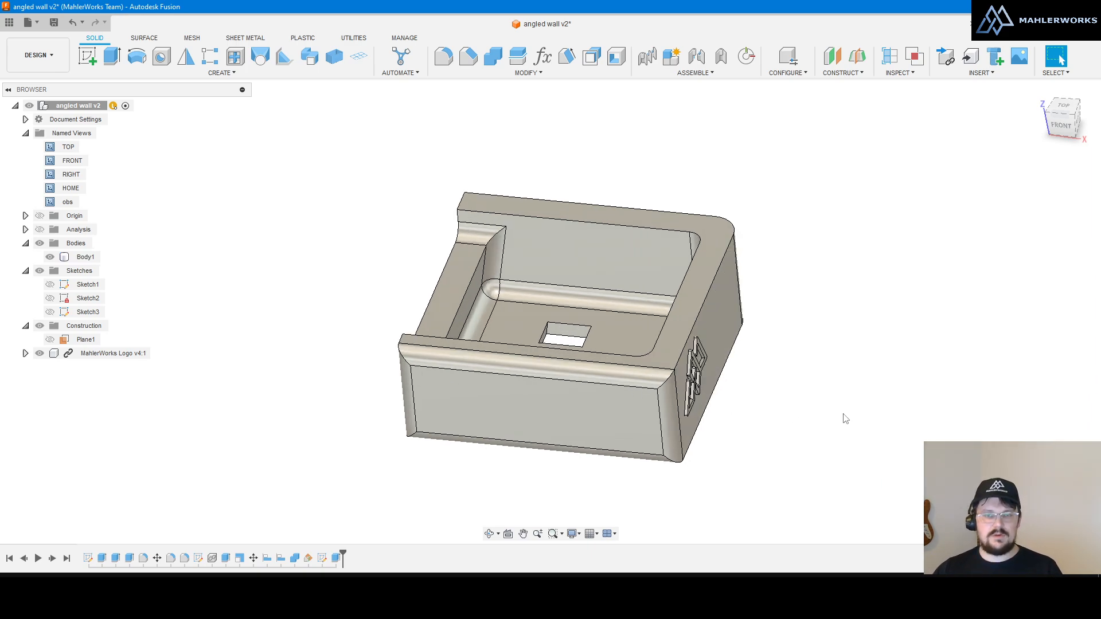
key(ctrl+7)
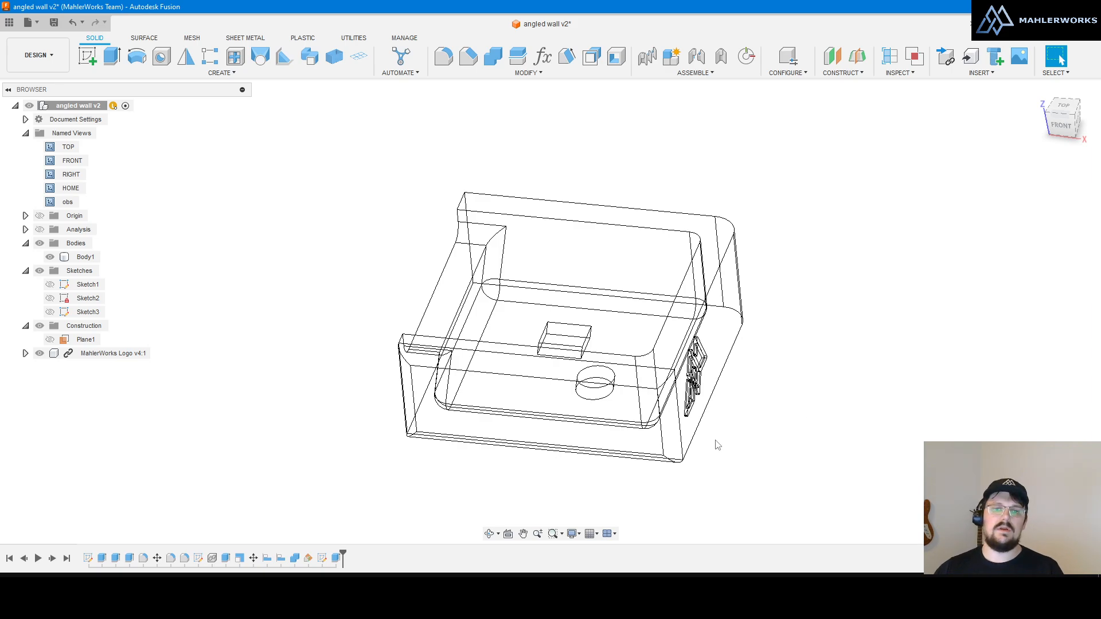
shift+middle_drag(717, 445, 724, 399)
scroll(518, 363, up, 2)
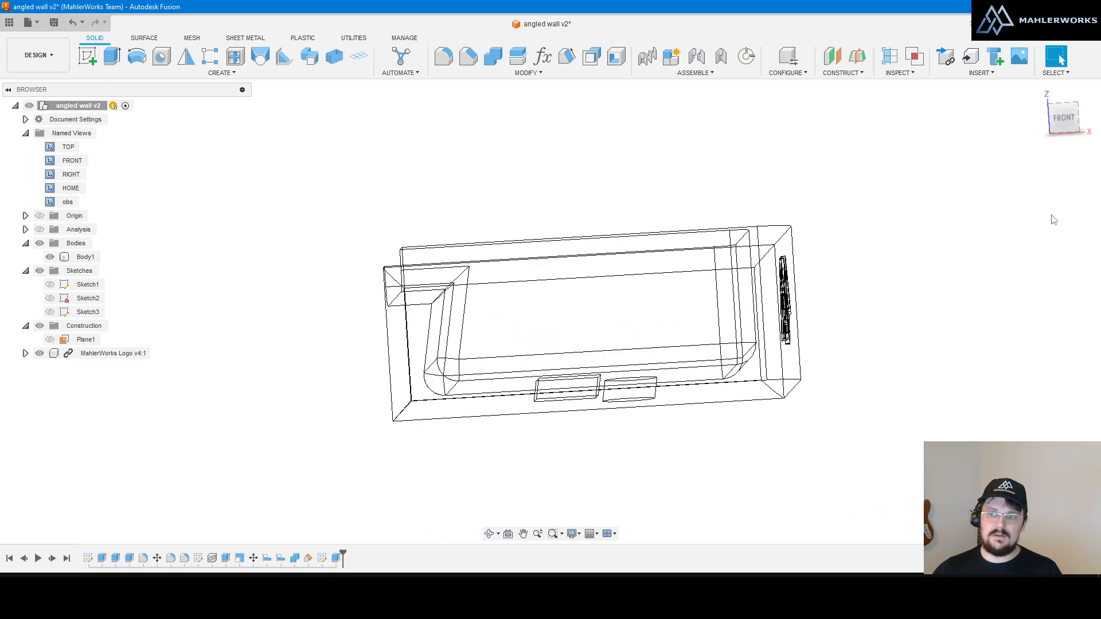
click(1064, 117)
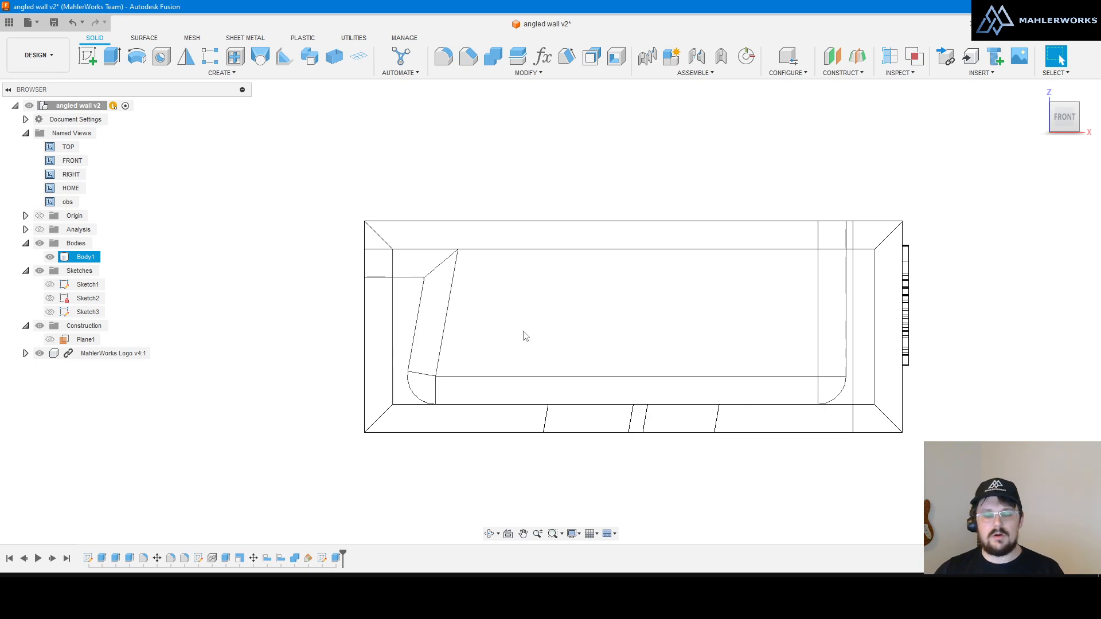
mouse_move(521, 335)
shift+middle_down()
mouse_move(516, 349)
mouse_move(504, 344)
shift+middle_up()
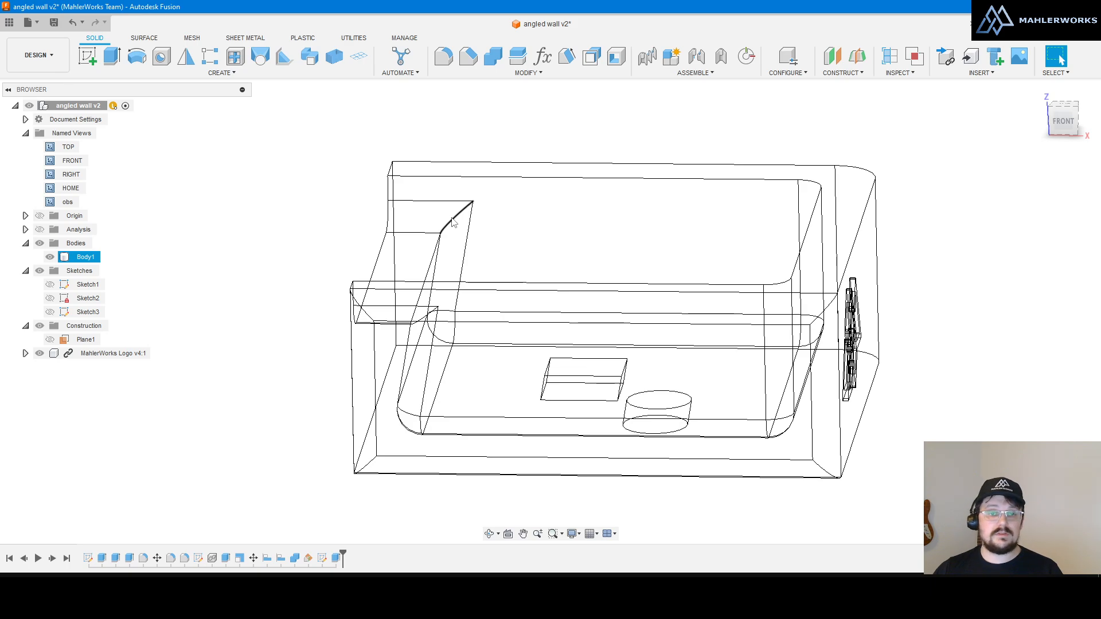
Step: Switch to shaded with visible edges using Ctrl+6 and orbit to a tilted top-front view
key(ctrl+6)
shift+middle_drag(603, 223, 584, 248)
scroll(383, 258, down, 3)
scroll(386, 263, down, 1)
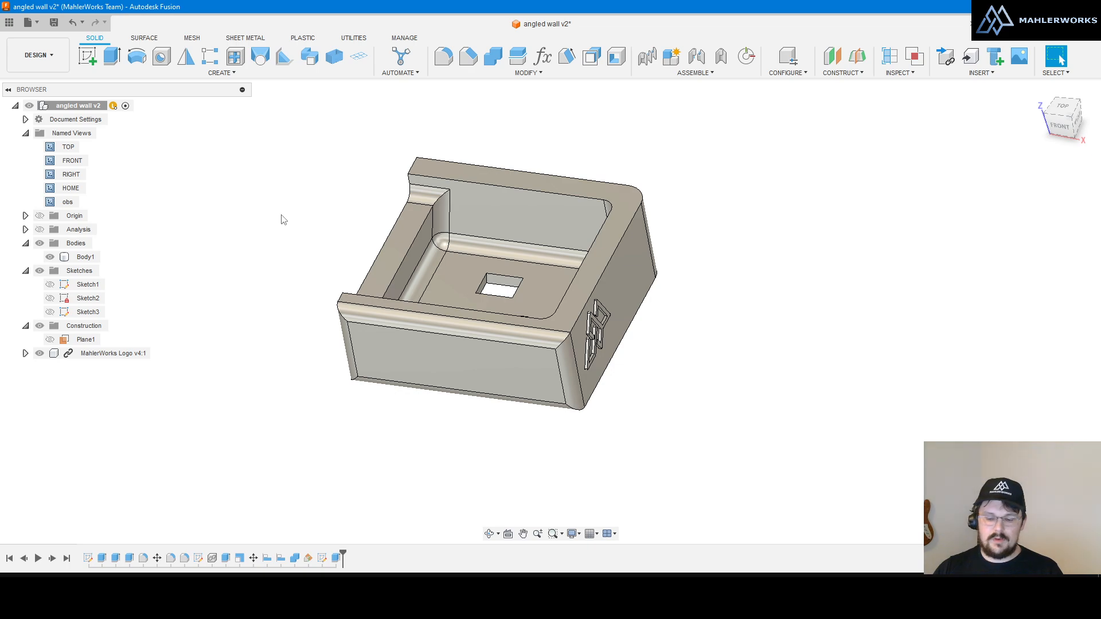
Step: Cycle through the styles from Ctrl+1 to Ctrl+6, ending on plain Shaded
key(ctrl+1)
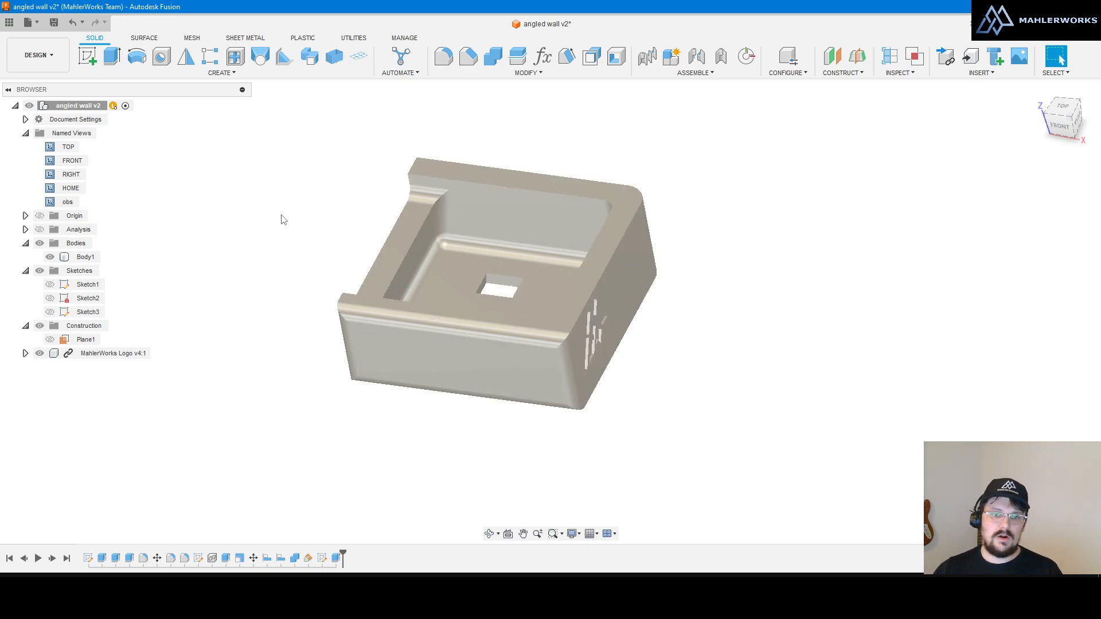
key(ctrl+2)
key(ctrl+3)
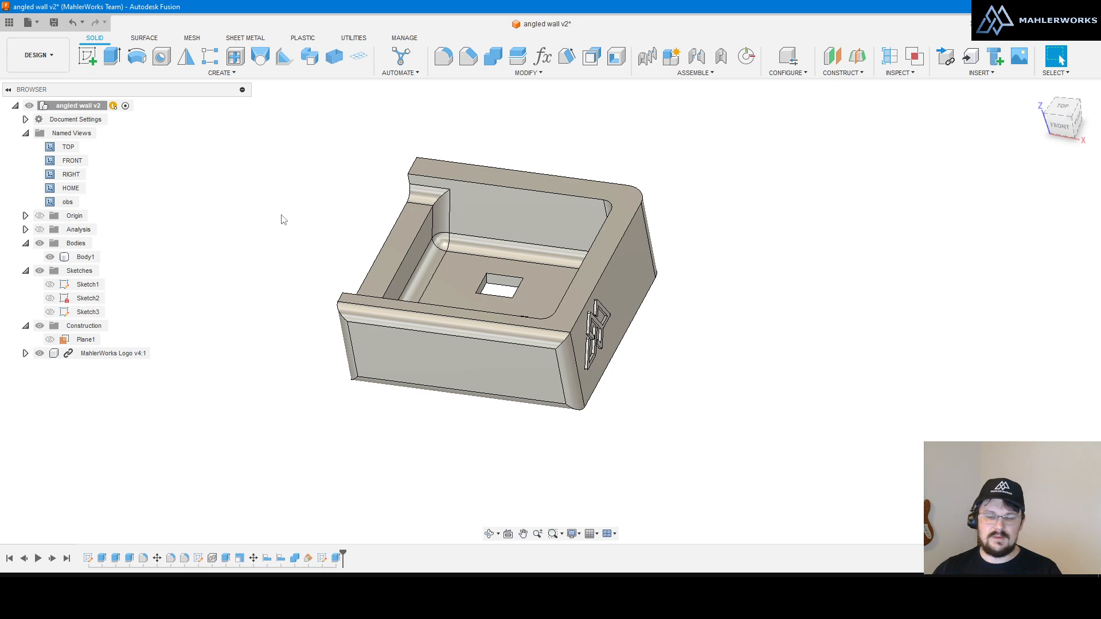
key(ctrl+4)
key(ctrl+5)
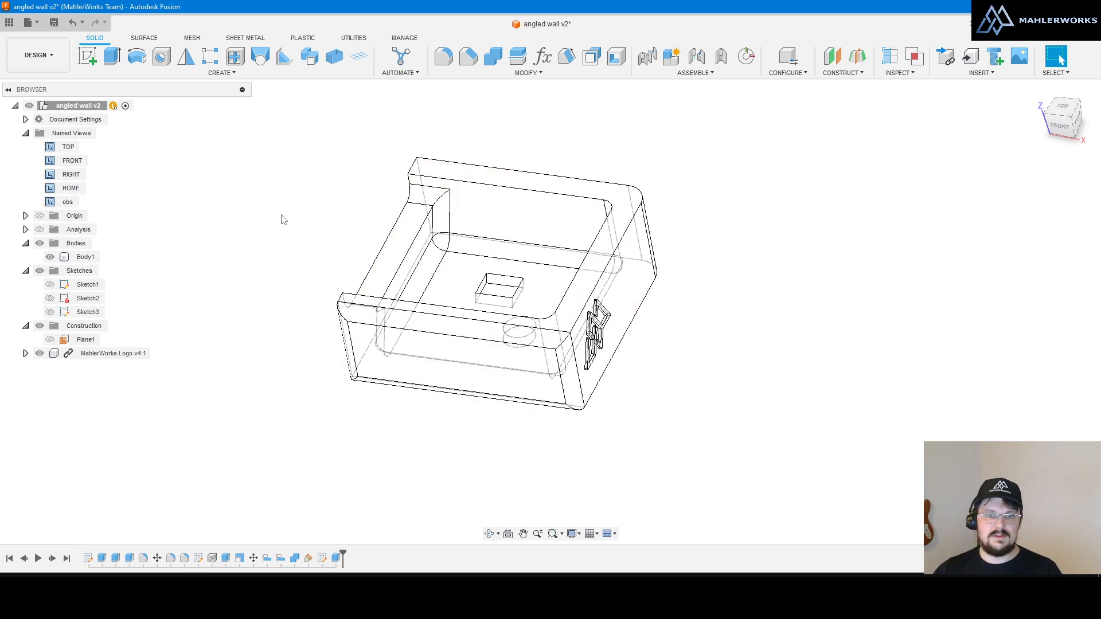
key(ctrl+6)
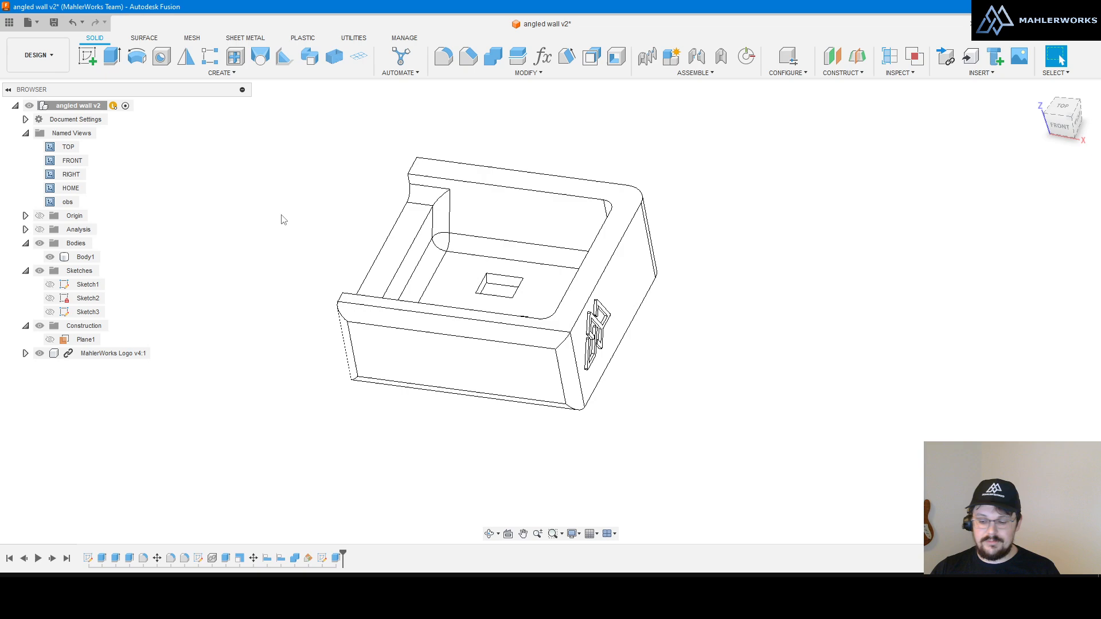
key(ctrl+3)
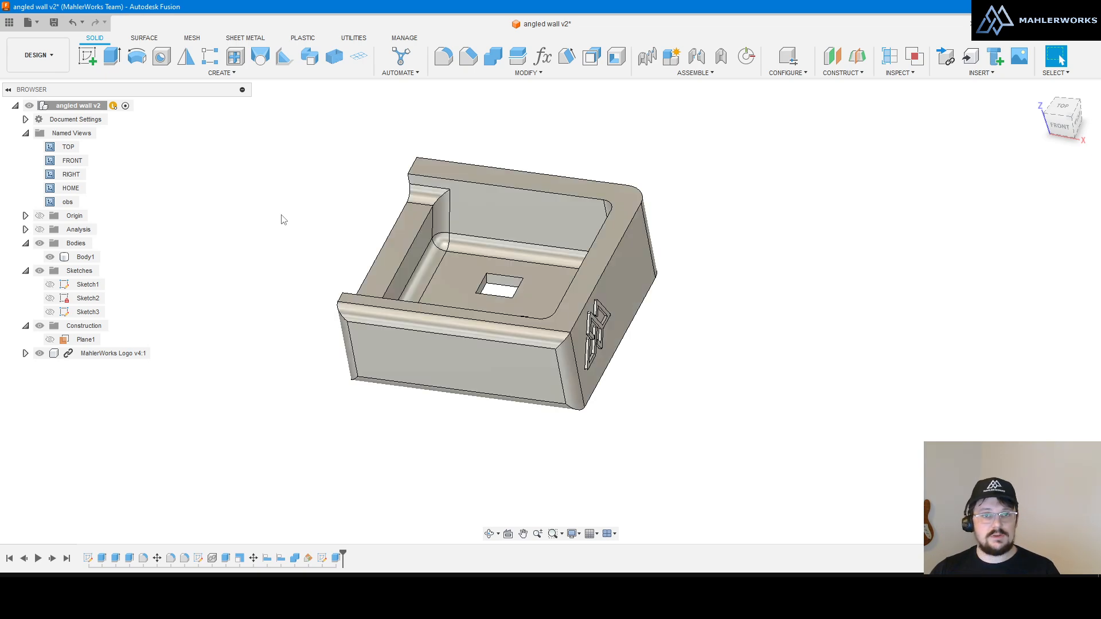
key(ctrl+1)
scroll(778, 401, down, 2)
scroll(656, 385, up, 8)
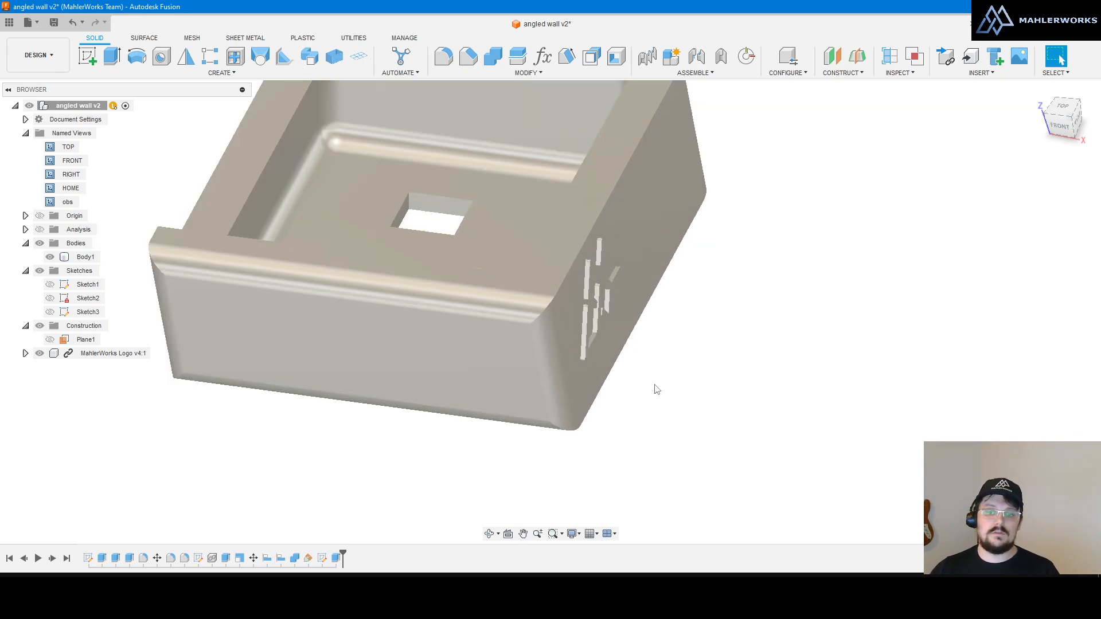
shift+middle_drag(538, 353, 563, 338)
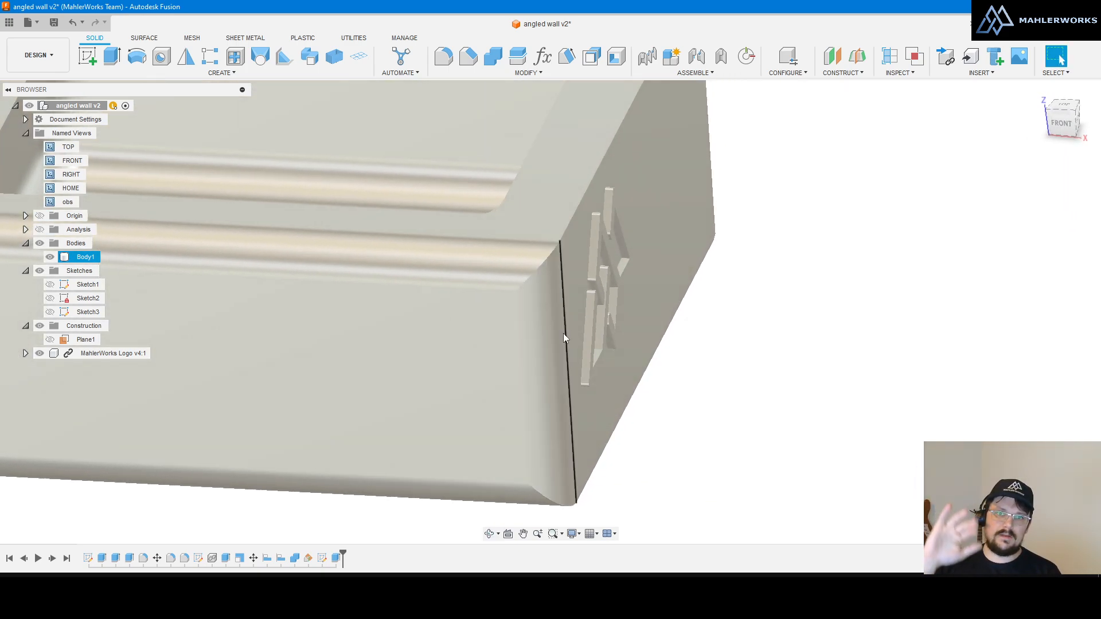
scroll(783, 386, down, 5)
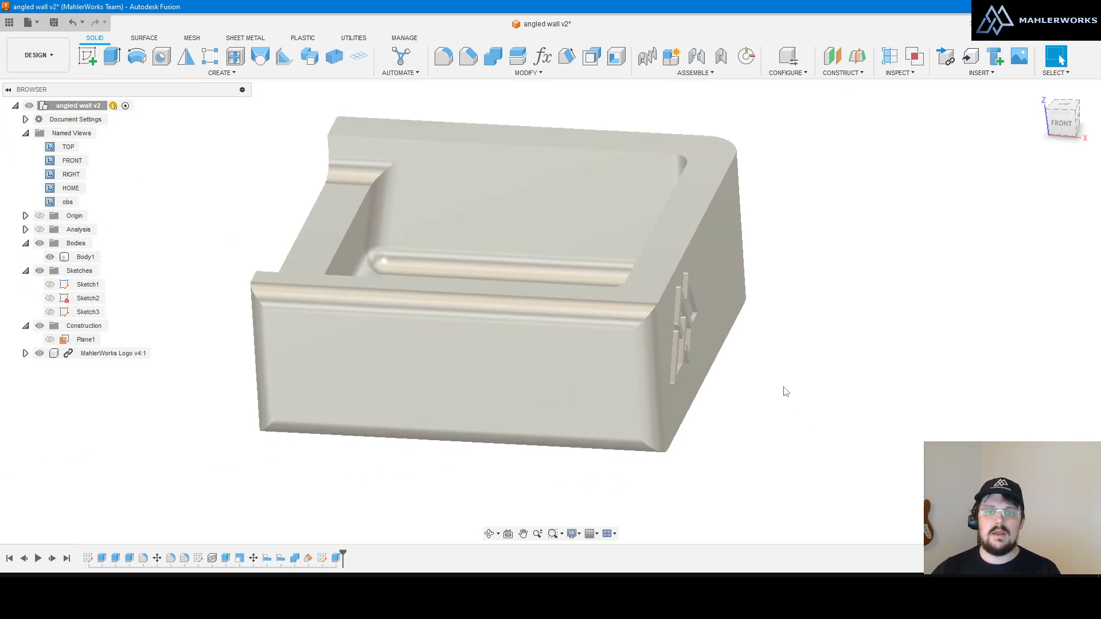
scroll(697, 439, up, 5)
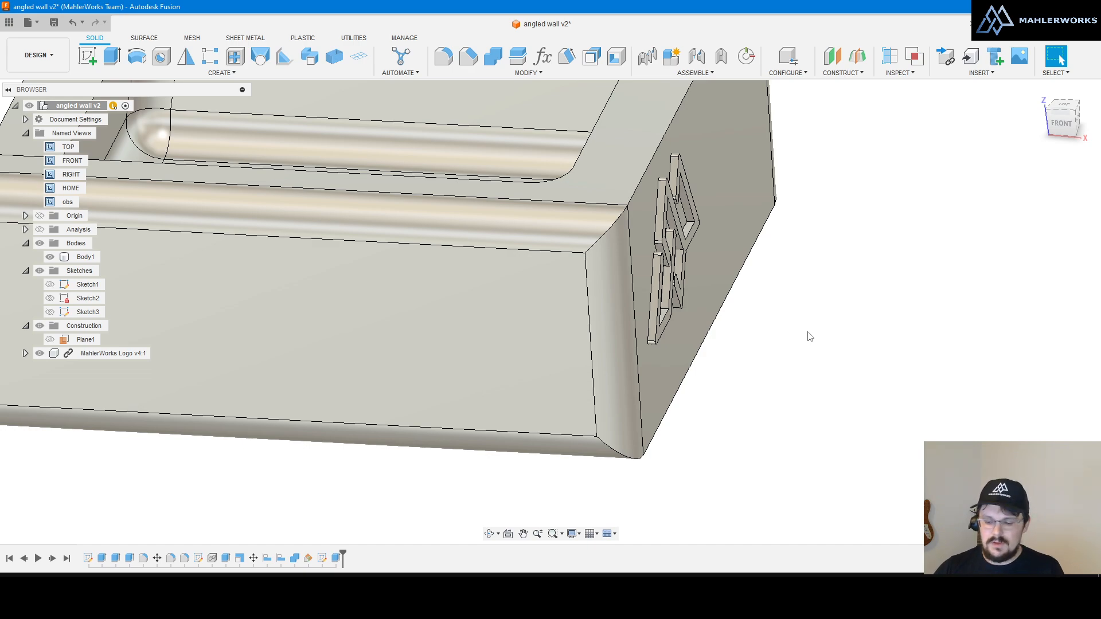
scroll(807, 337, down, 5)
scroll(493, 192, up, 2)
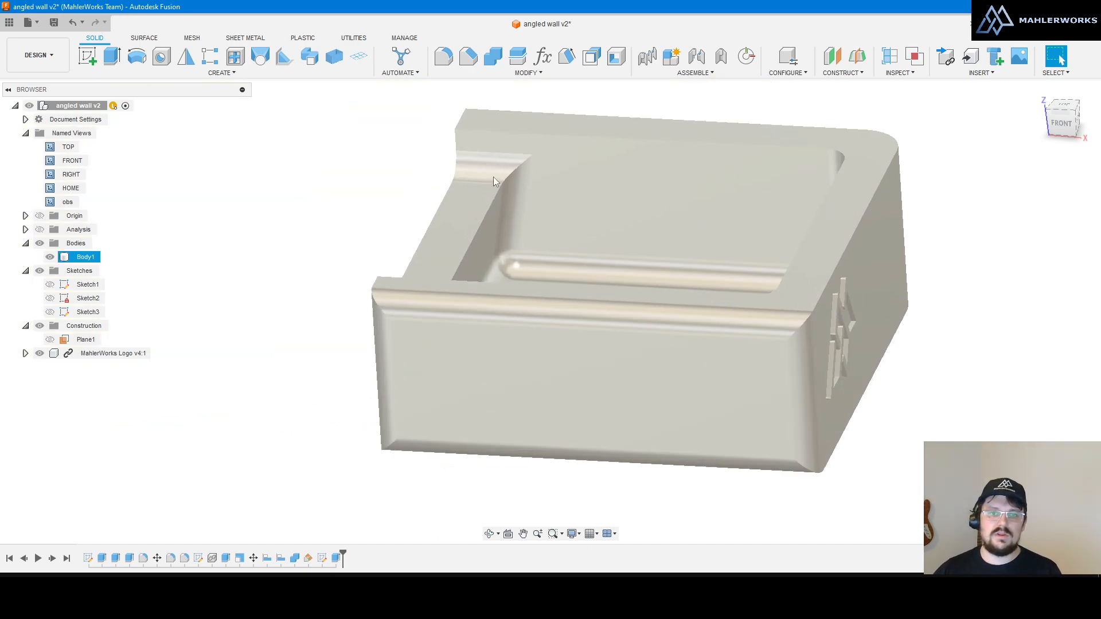
shift+middle_drag(493, 176, 533, 172)
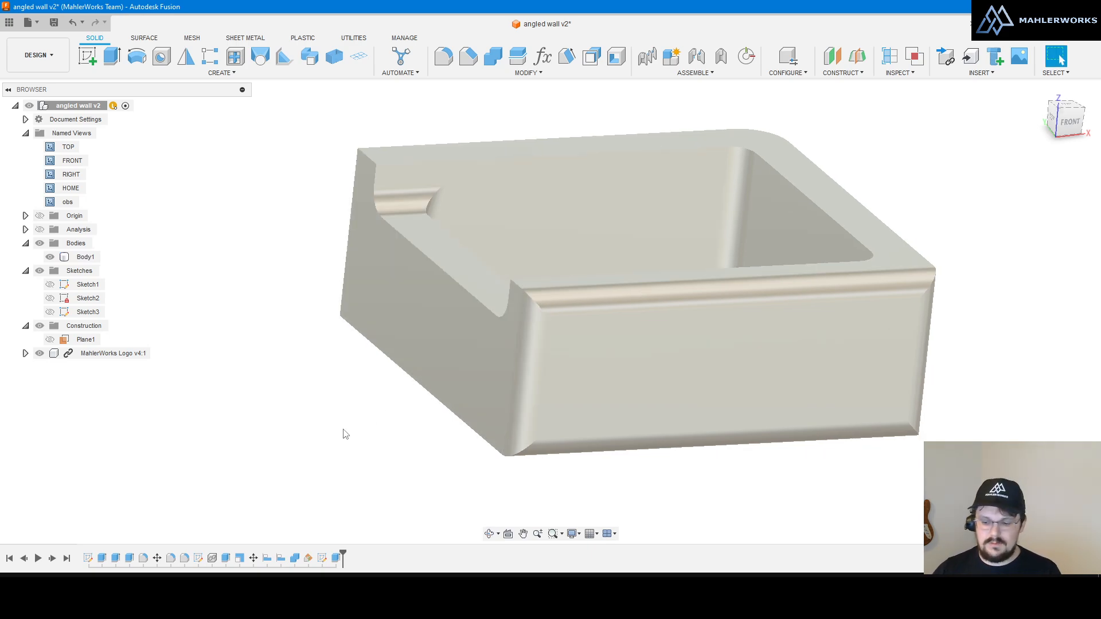
Step: Set the visual style to Shaded with Visible Edges Only
click(572, 533)
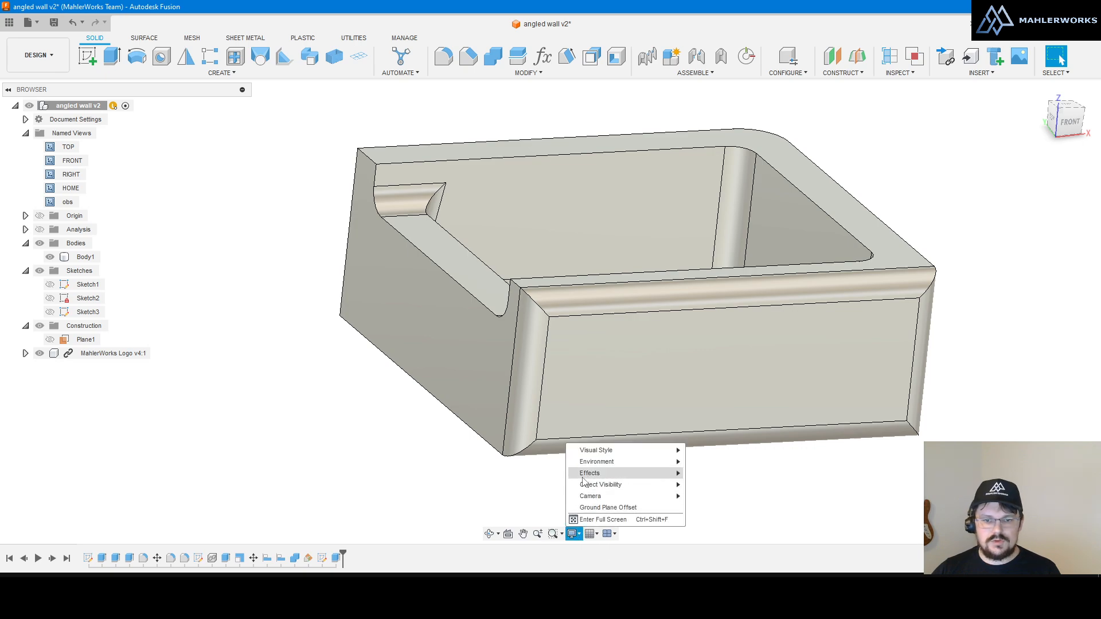
mouse_move(596, 451)
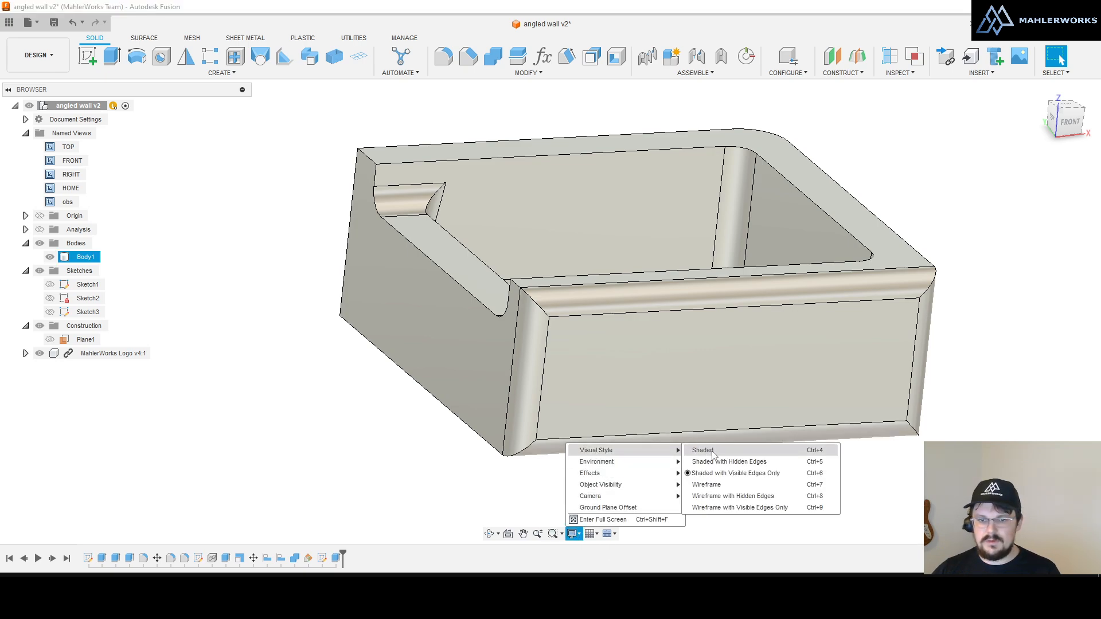
click(758, 473)
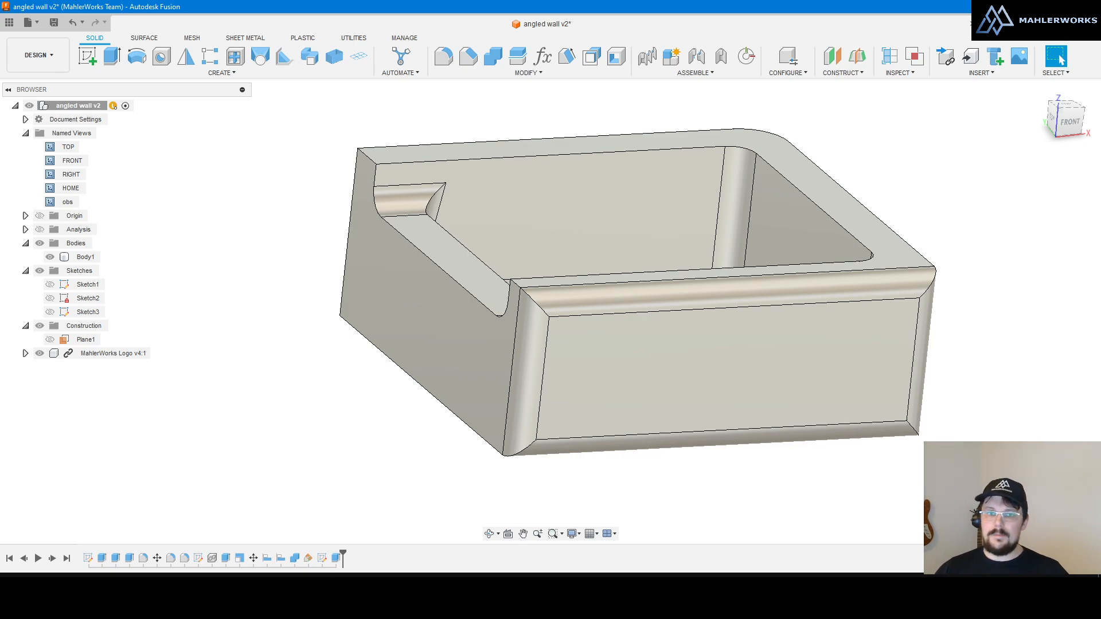
Step: Select and deselect Body1, then show the Environment list under Display Settings
click(726, 394)
scroll(723, 397, down, 2)
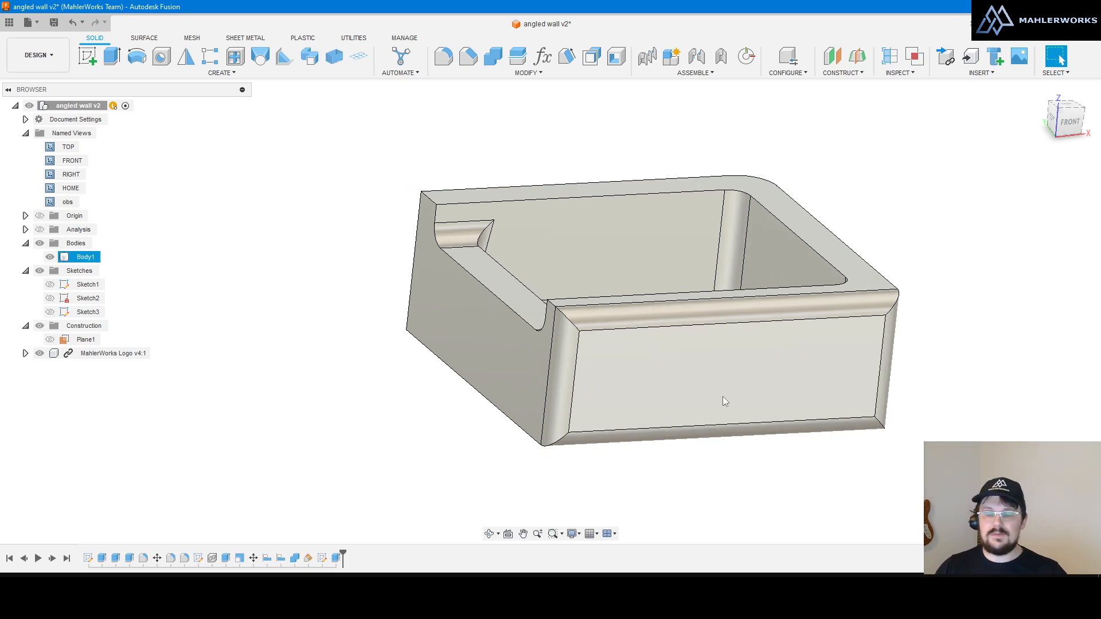
click(722, 439)
click(579, 536)
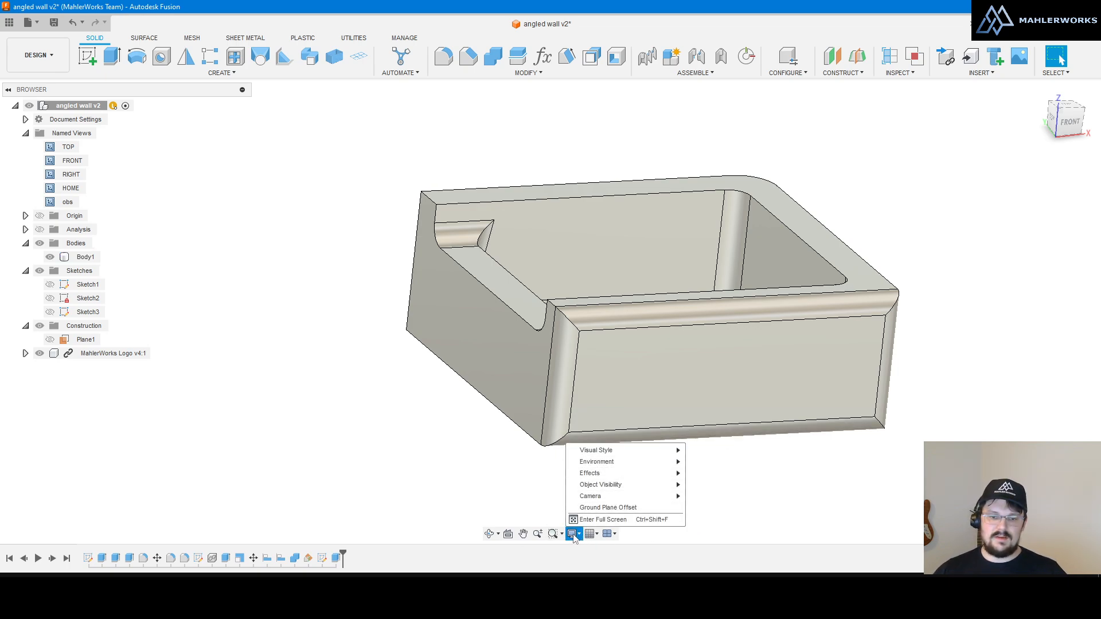
click(574, 536)
click(576, 536)
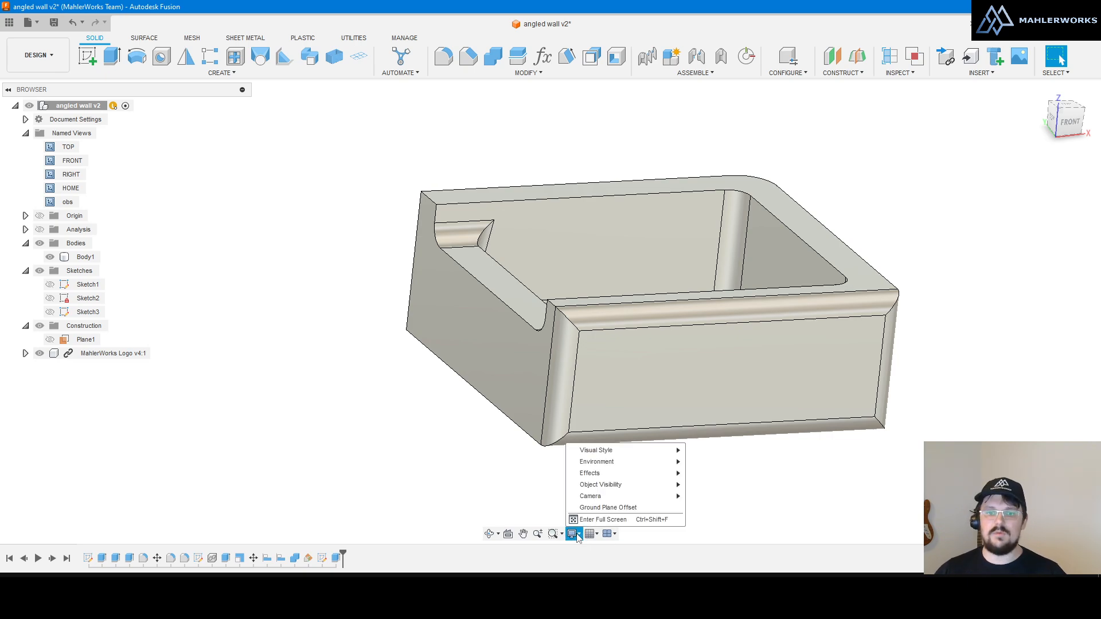
mouse_move(602, 467)
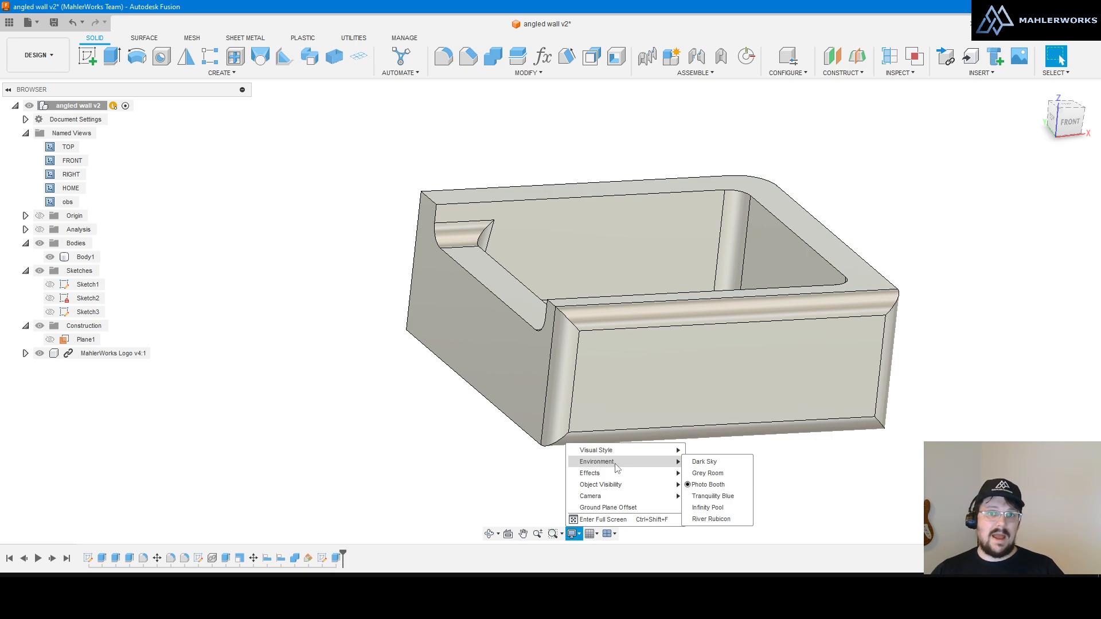
Step: Apply the Grey Room environment and orbit around the box, including its underside
click(712, 474)
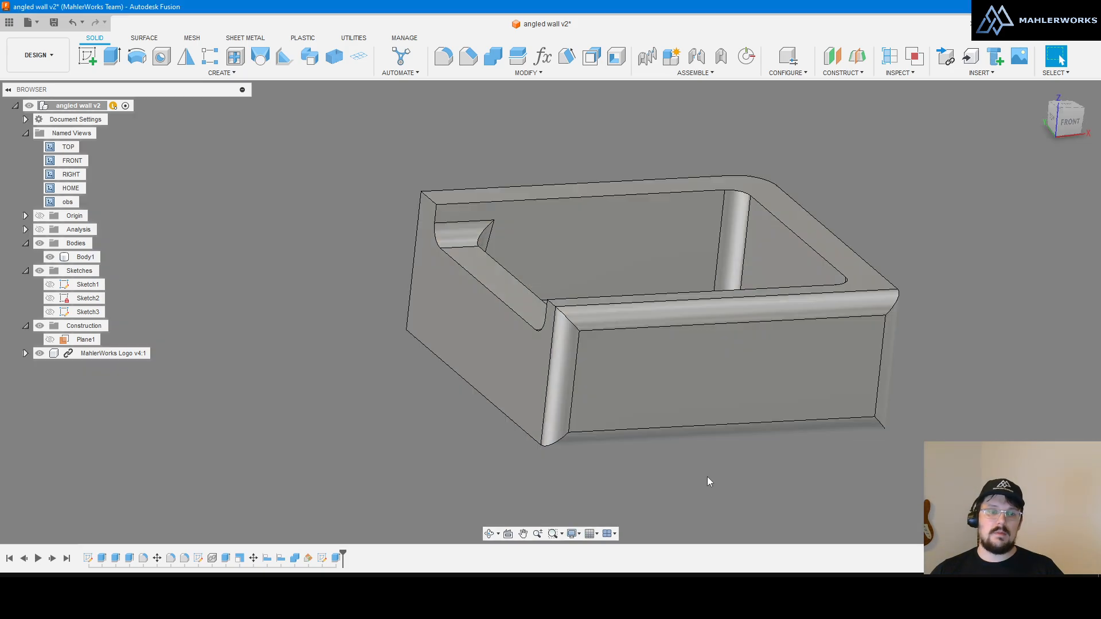
shift+middle_drag(696, 409, 596, 383)
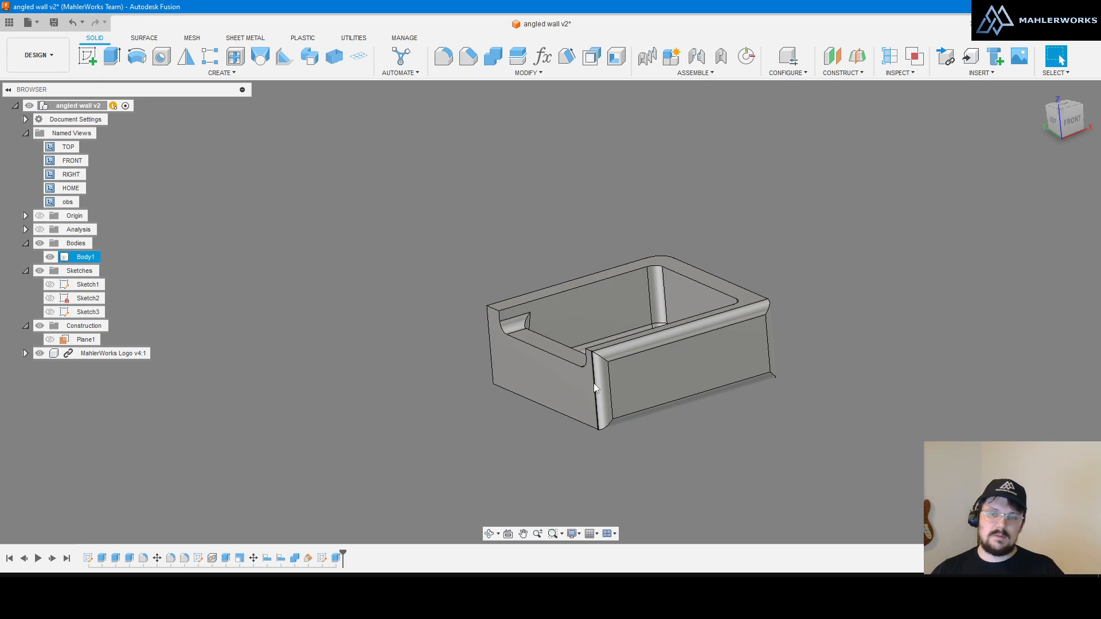
scroll(765, 375, up, 3)
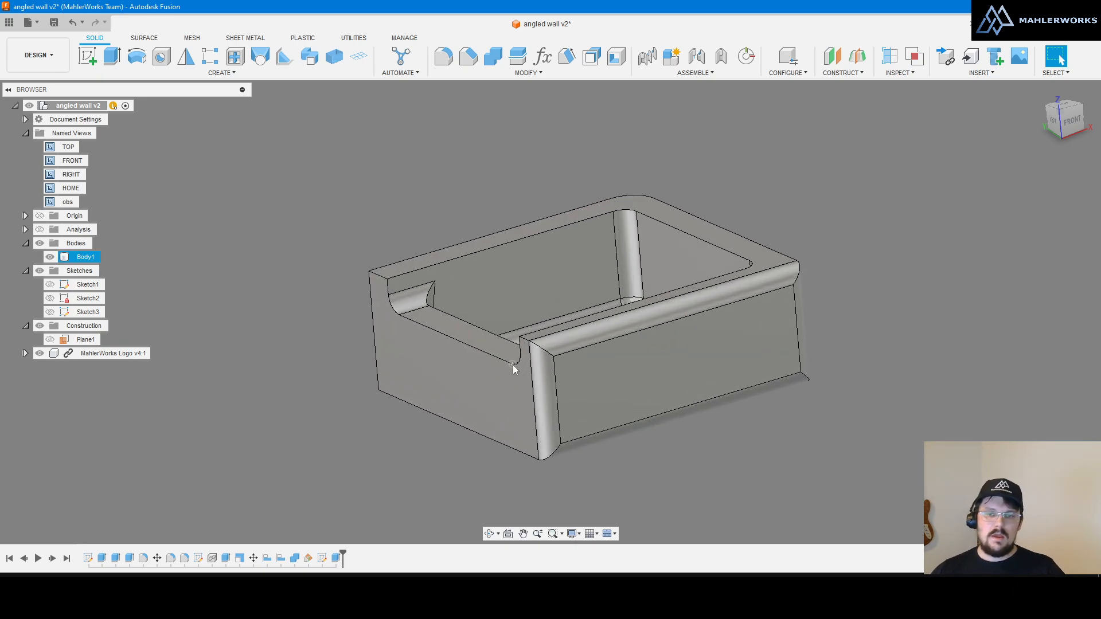
shift+middle_drag(514, 369, 596, 366)
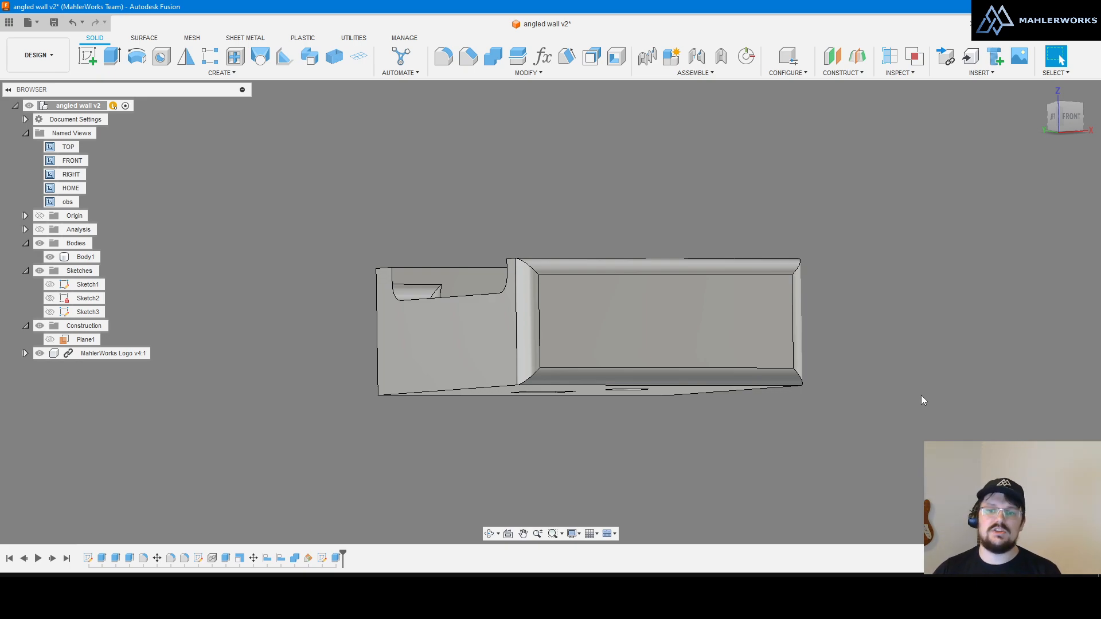
shift+middle_drag(920, 383, 890, 346)
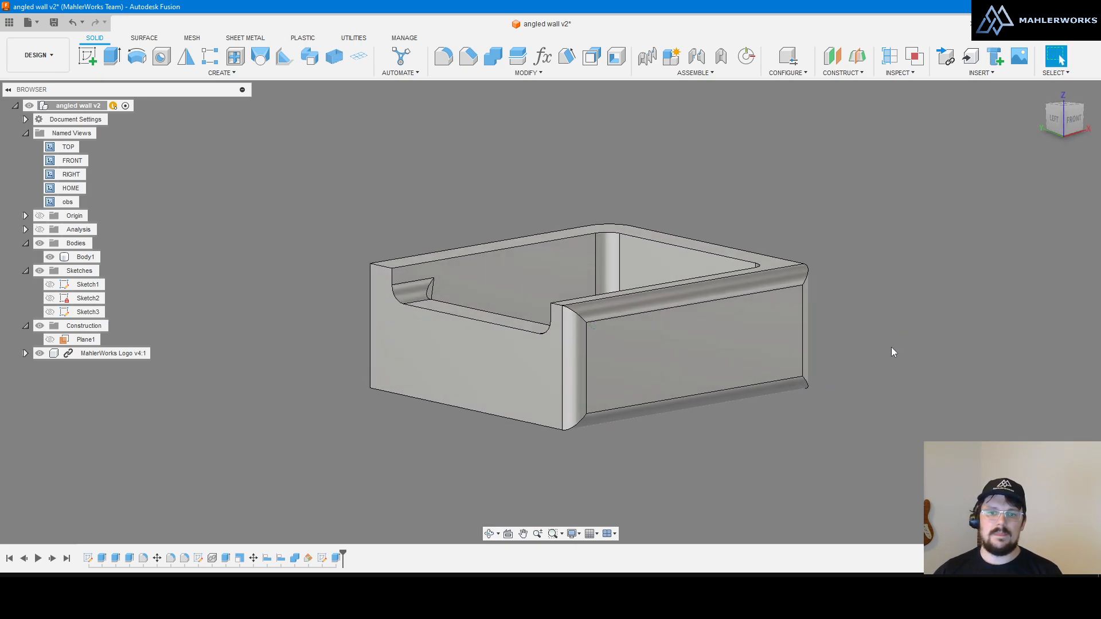
scroll(798, 345, down, 2)
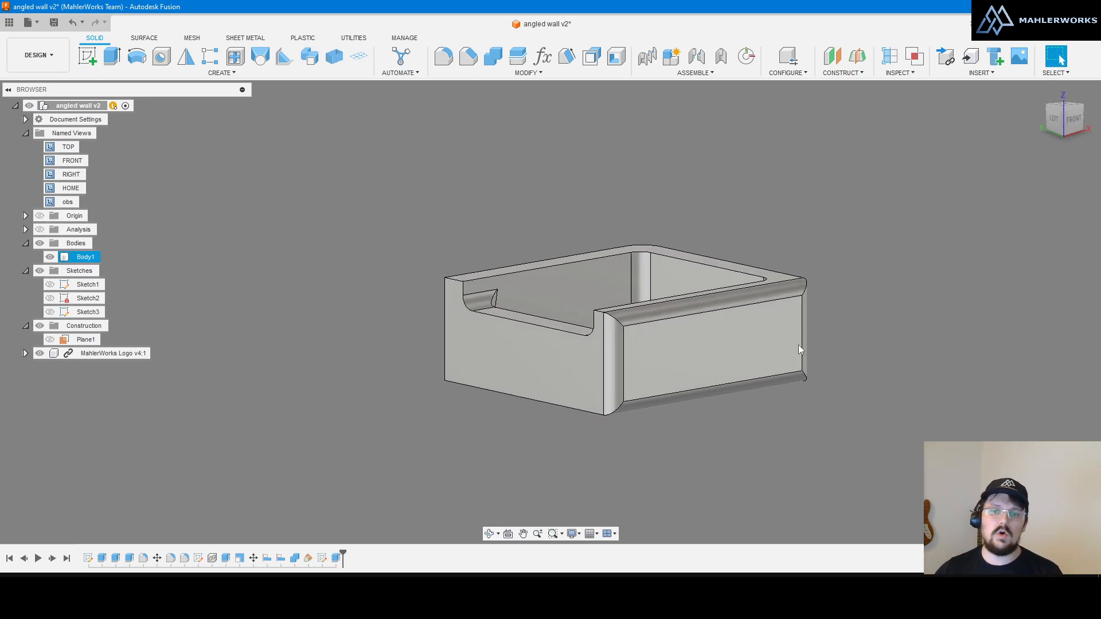
scroll(733, 417, up, 2)
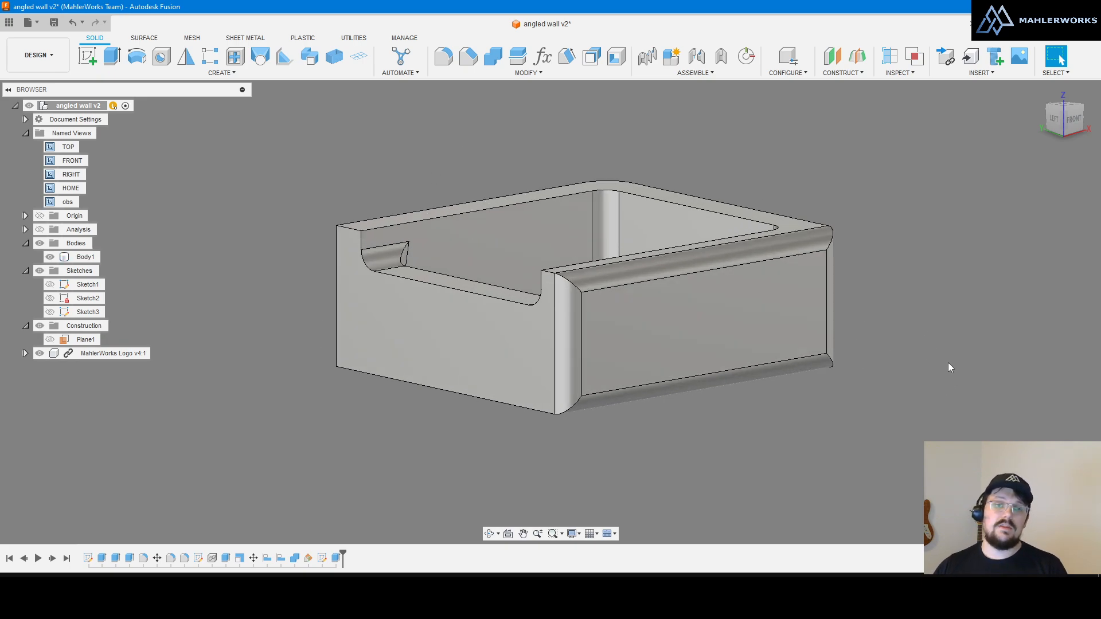
Step: Switch to MANUFACTURE and select Ramp1 to show its toolpath, viewed from above
click(39, 55)
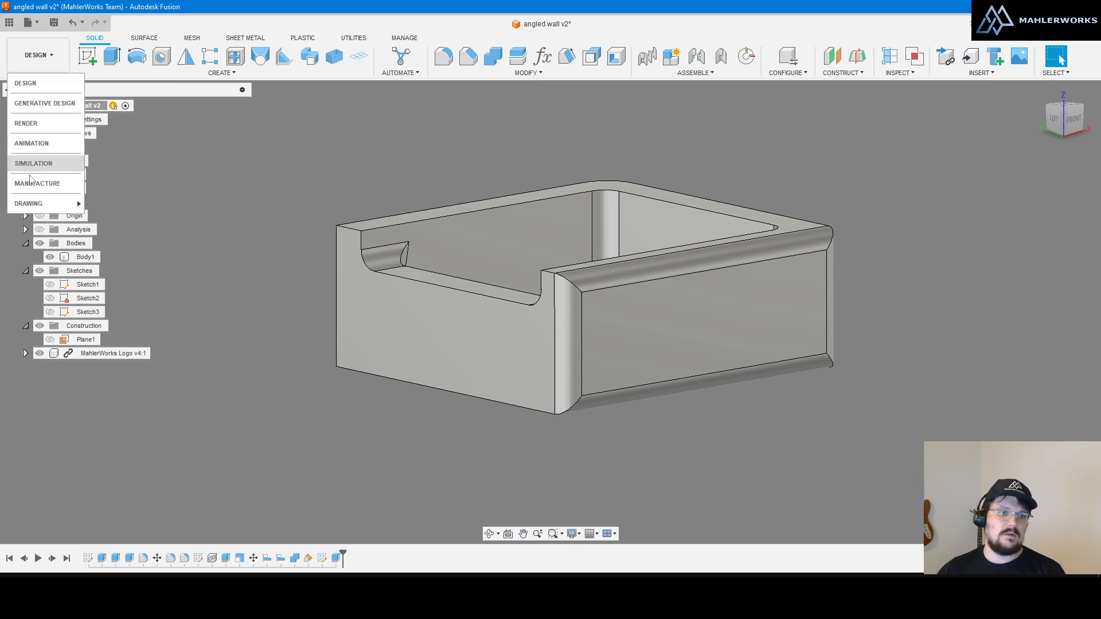
click(40, 192)
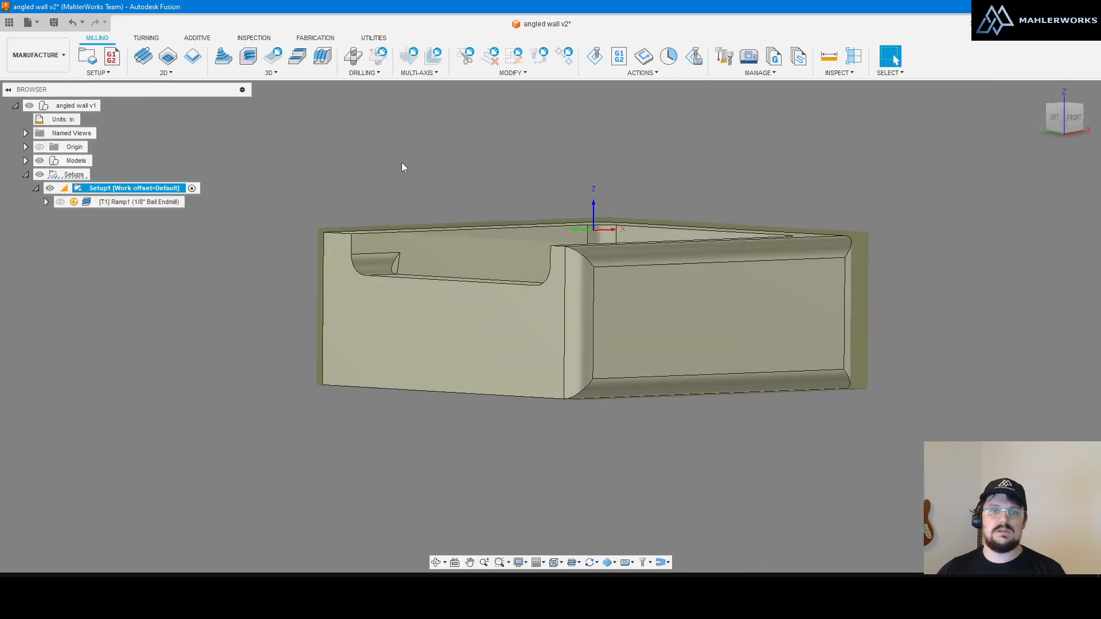
click(120, 205)
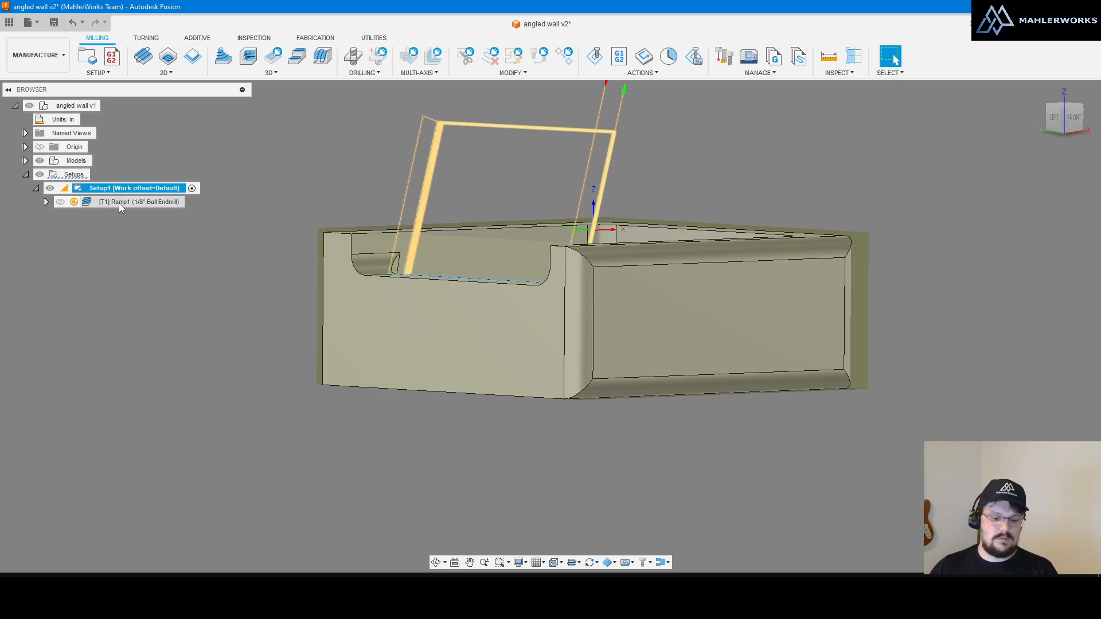
mouse_move(604, 267)
shift+middle_down()
mouse_move(565, 293)
mouse_move(601, 271)
mouse_move(589, 282)
mouse_move(583, 269)
shift+middle_up()
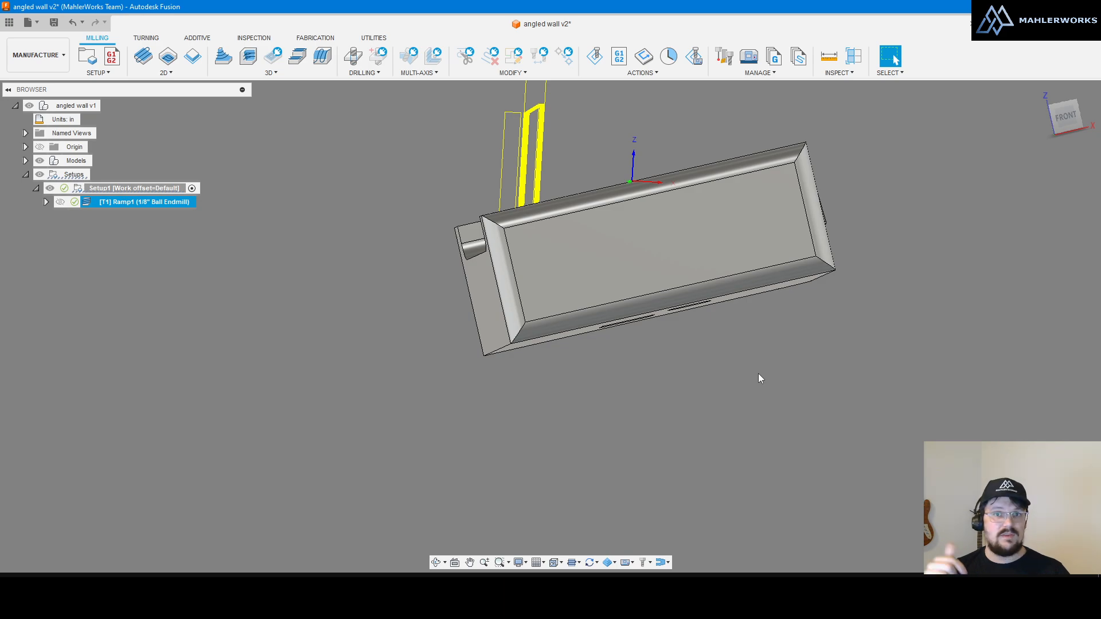
key(Escape)
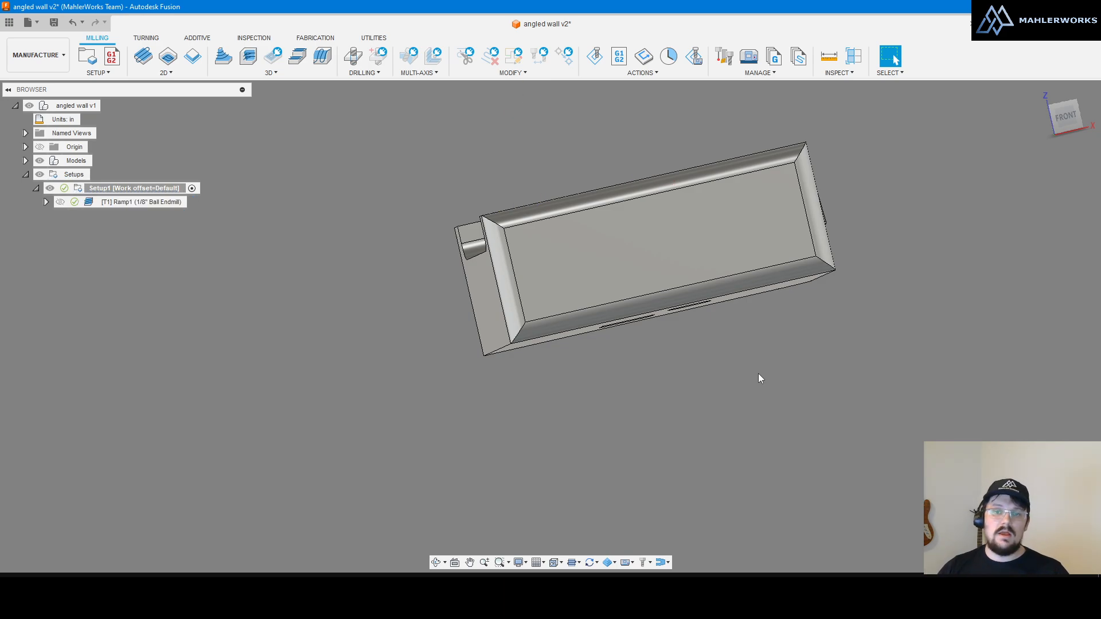
click(132, 204)
scroll(518, 105, up, 4)
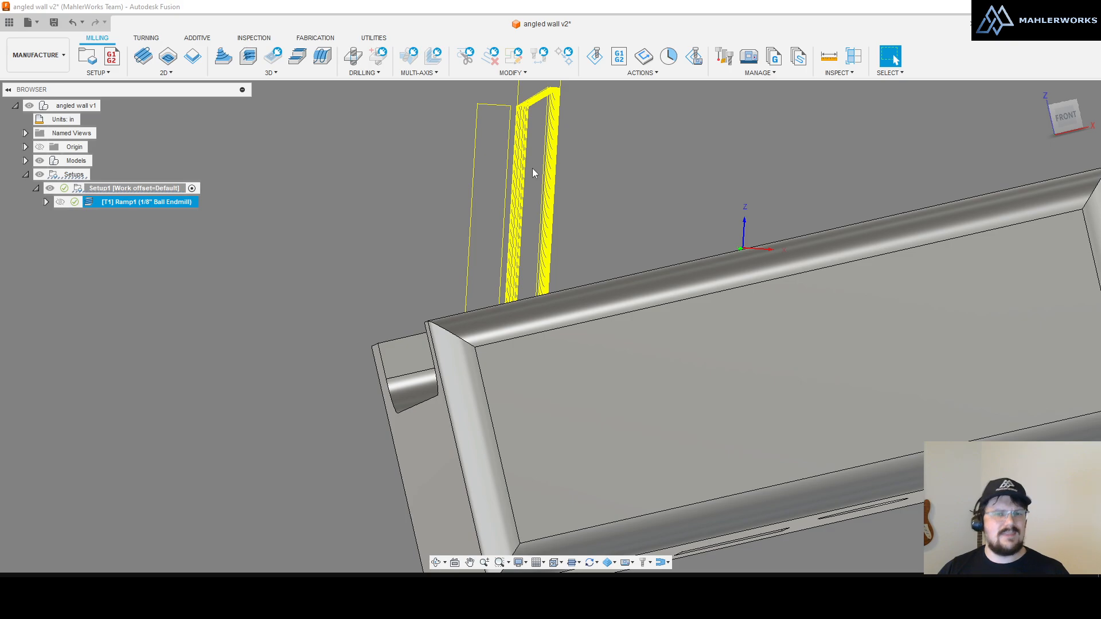
scroll(532, 167, down, 3)
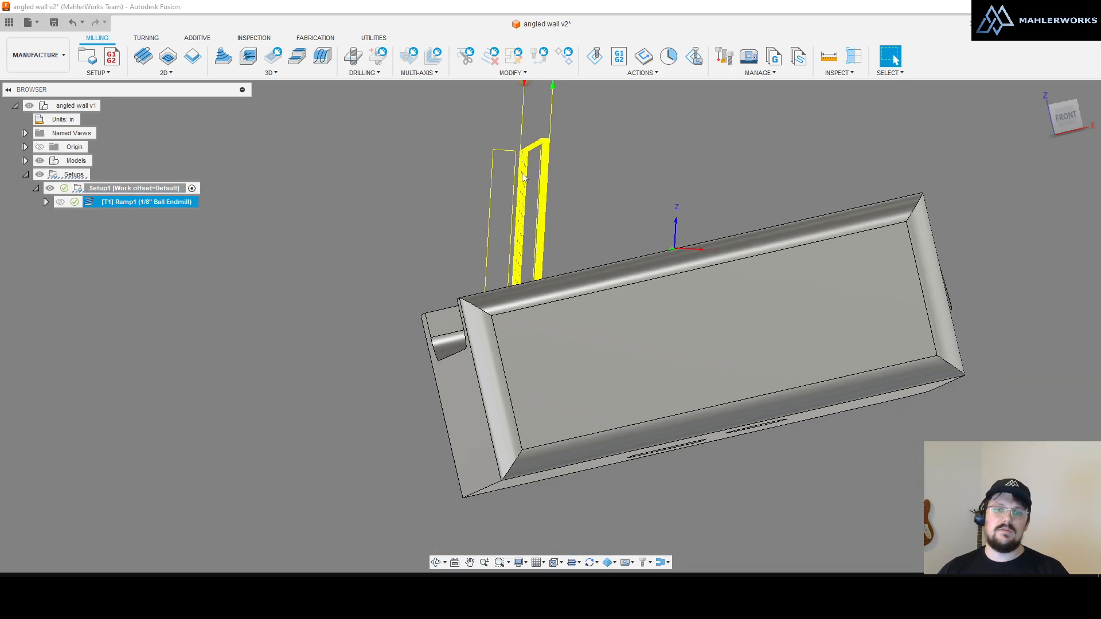
shift+middle_drag(528, 175, 523, 190)
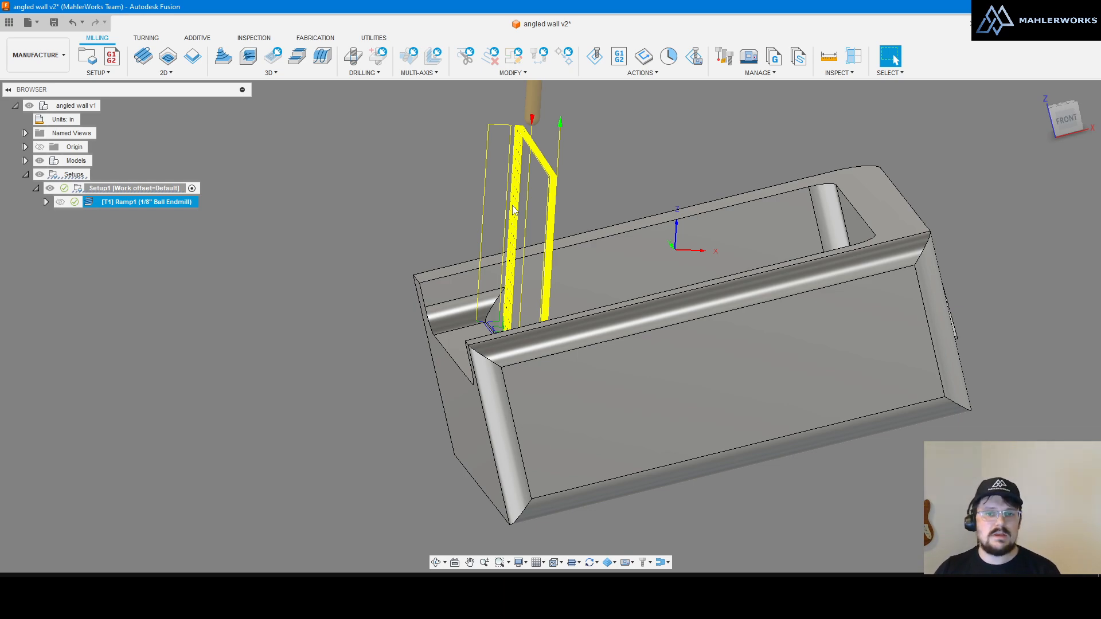
Step: Apply the Grey Room environment and toggle the toolpath display off
click(526, 564)
mouse_move(550, 493)
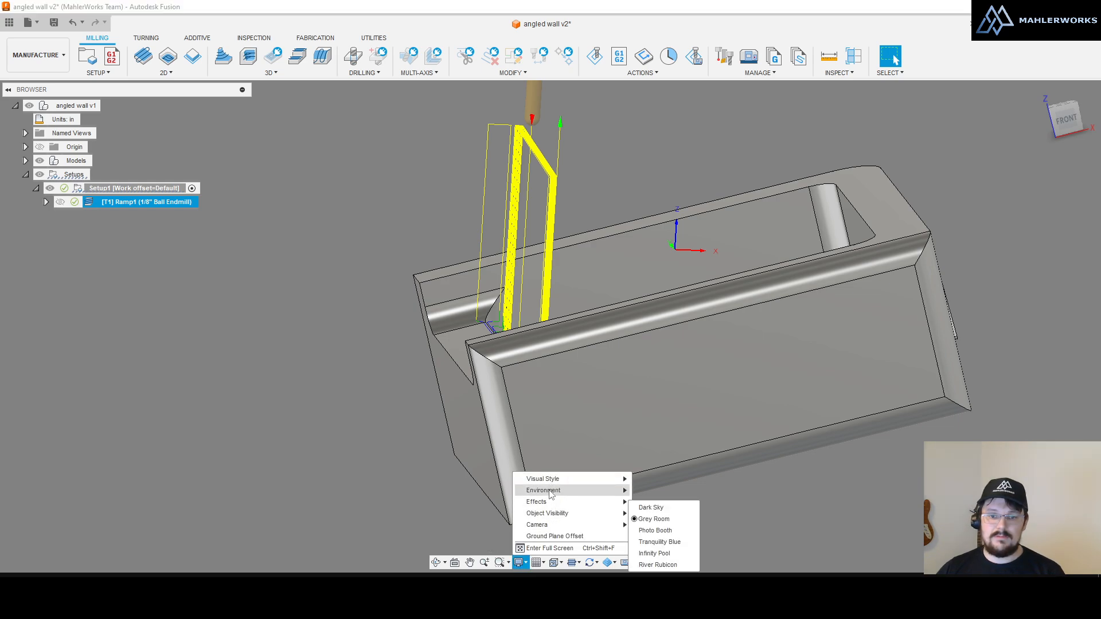
click(651, 520)
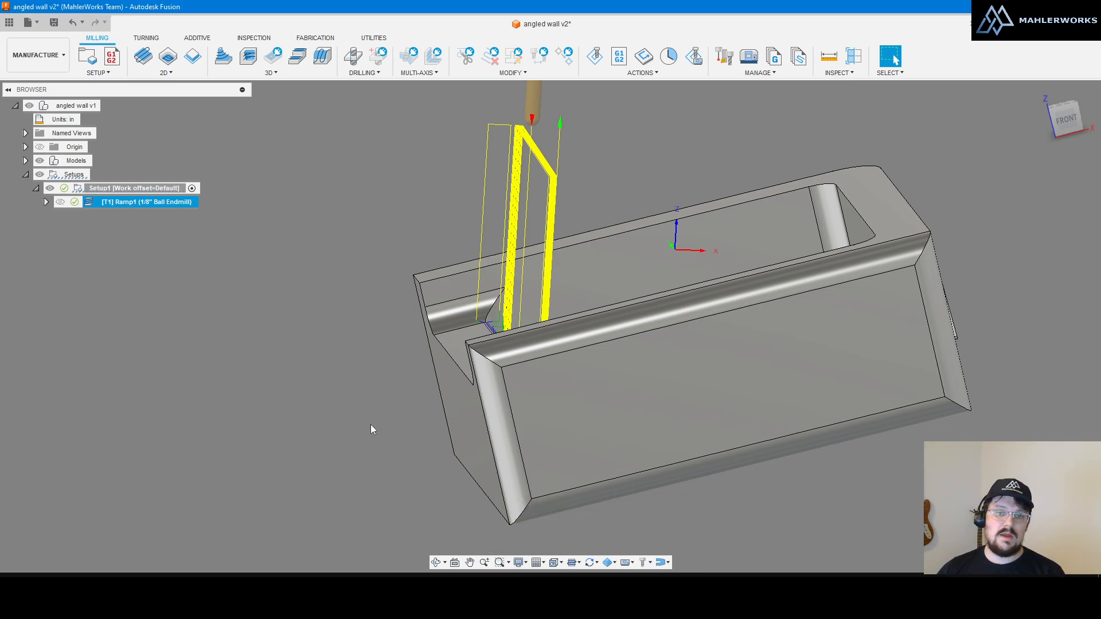
click(344, 248)
click(539, 188)
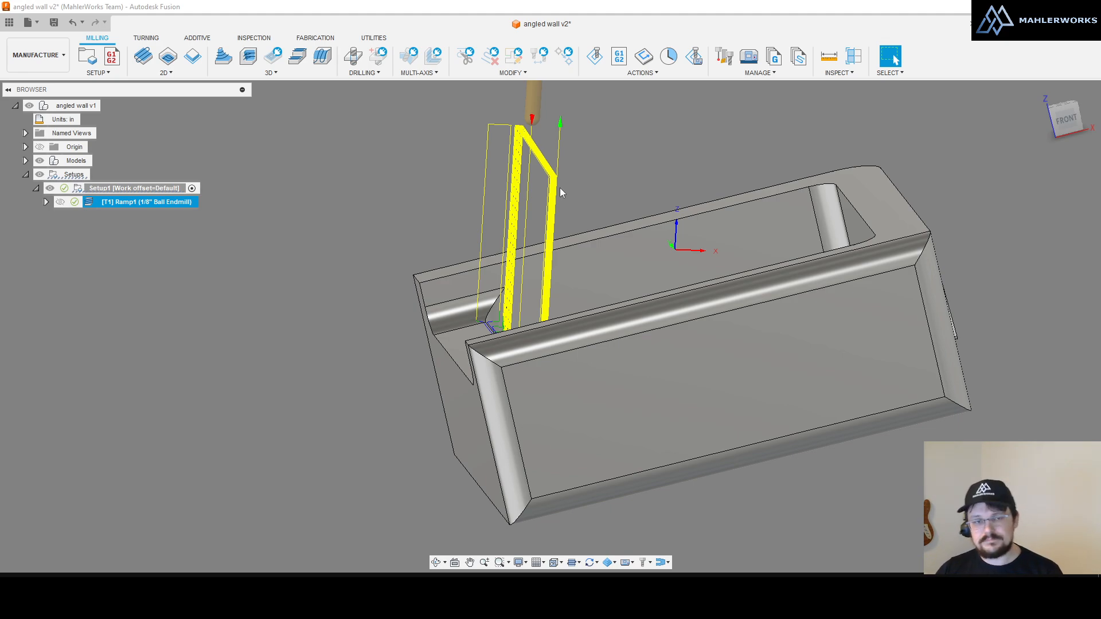
click(345, 253)
Step: Change the environment to Tranquility Blue and orbit to view the part from above
click(525, 565)
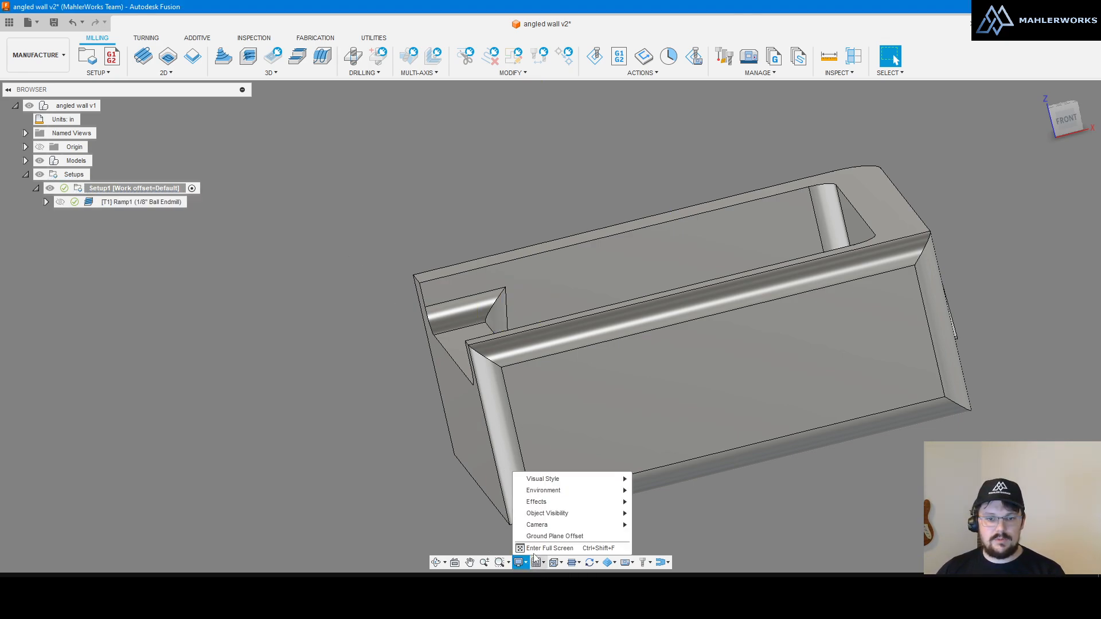
mouse_move(542, 490)
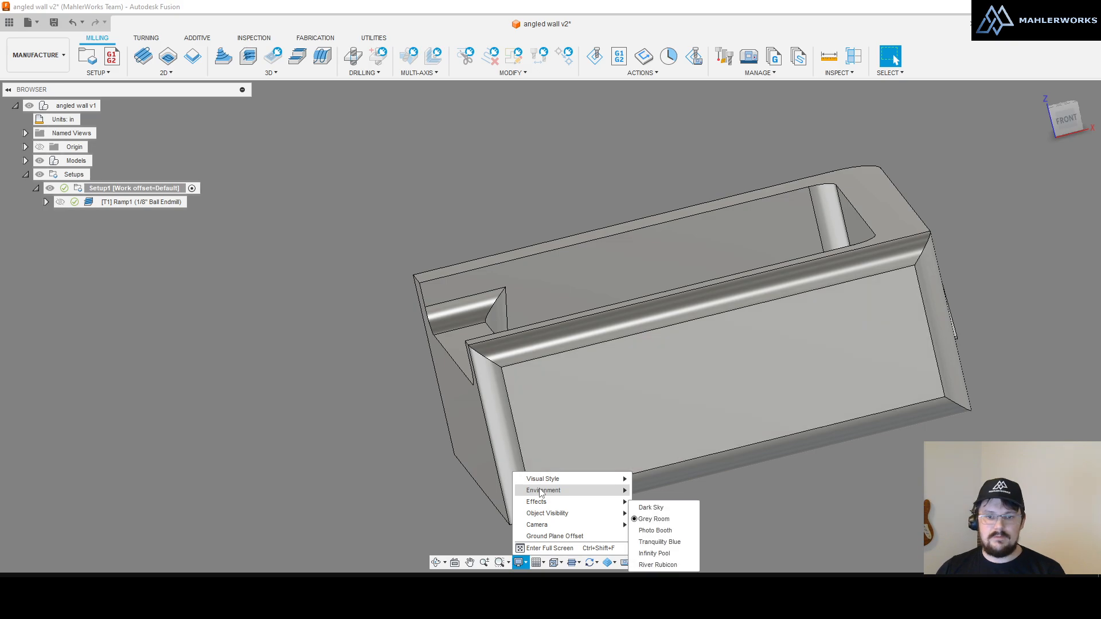
click(659, 542)
shift+middle_drag(671, 539, 703, 396)
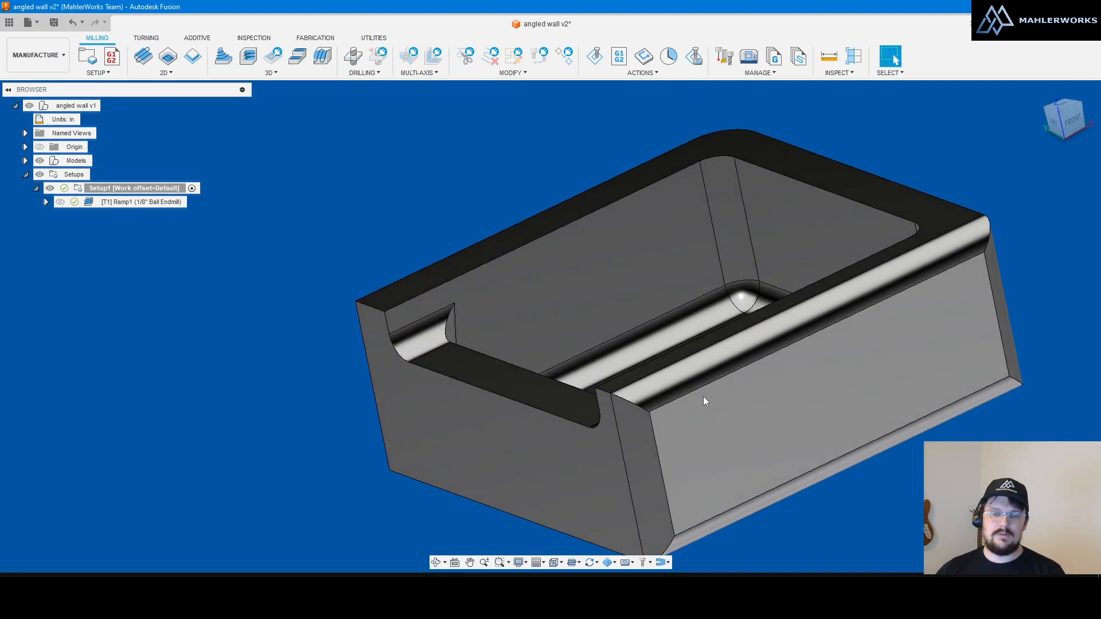
scroll(391, 277, down, 4)
scroll(387, 265, up, 3)
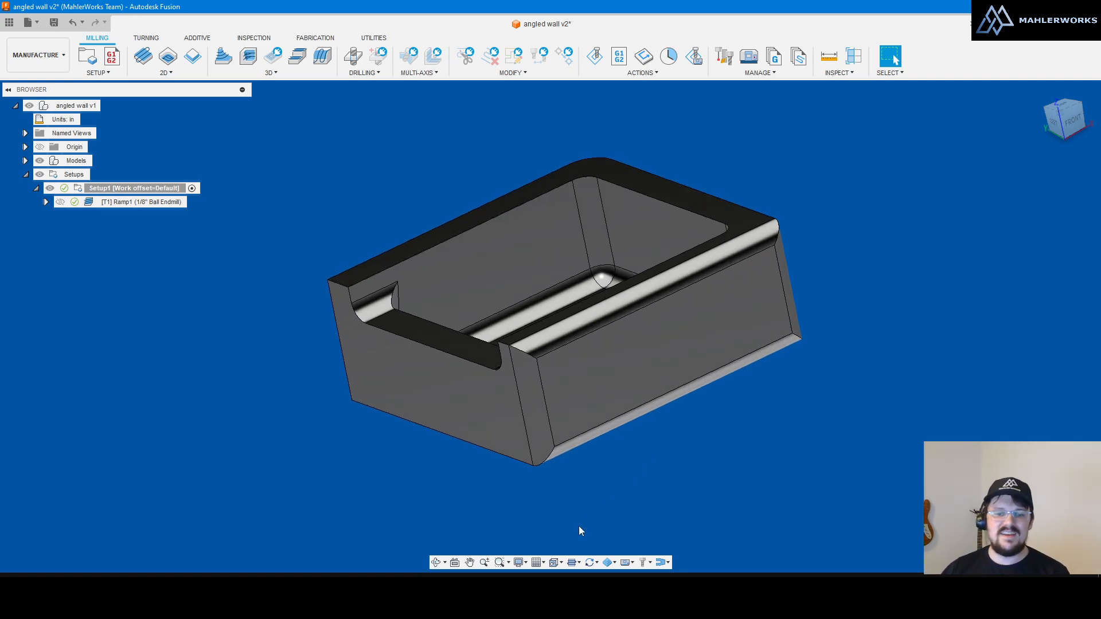
Step: Change the environment to Photo Booth for a white background
click(519, 562)
mouse_move(546, 493)
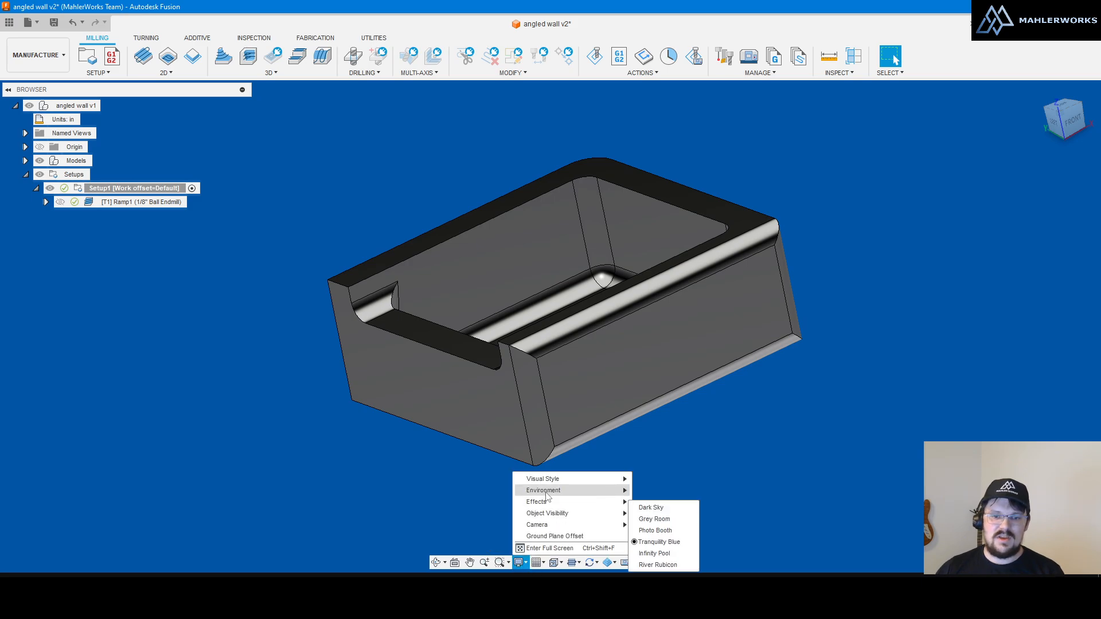
click(655, 530)
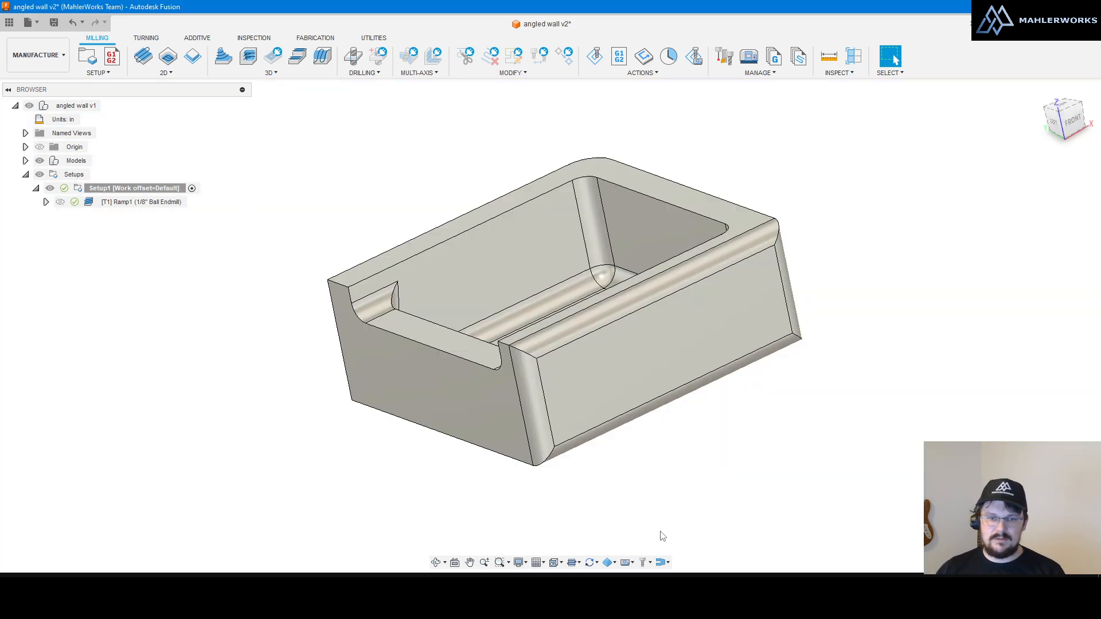
click(518, 563)
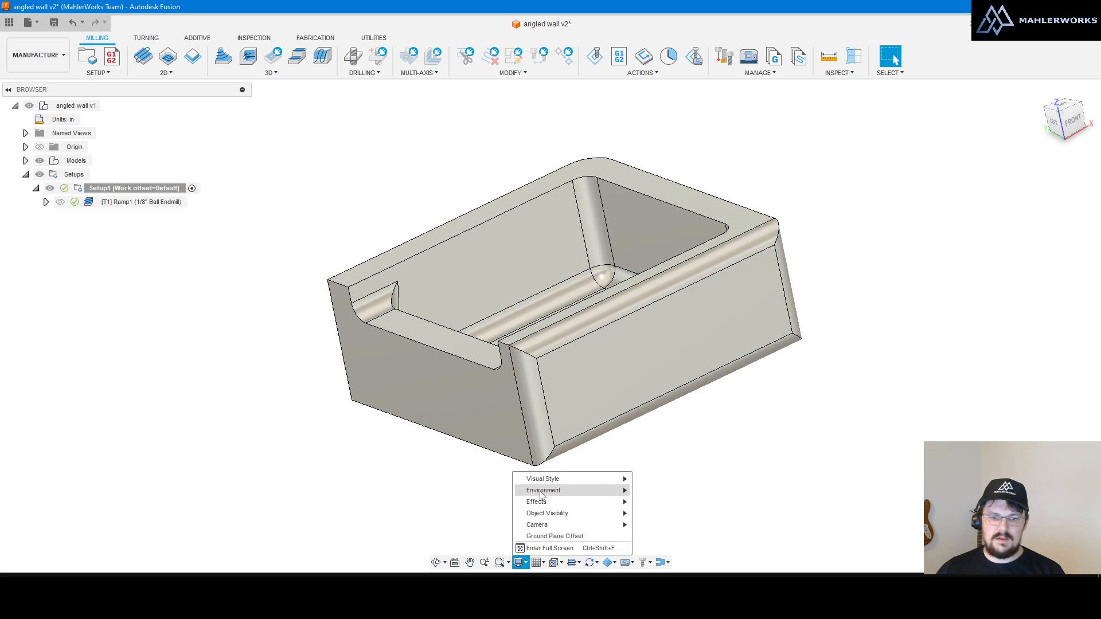
mouse_move(542, 494)
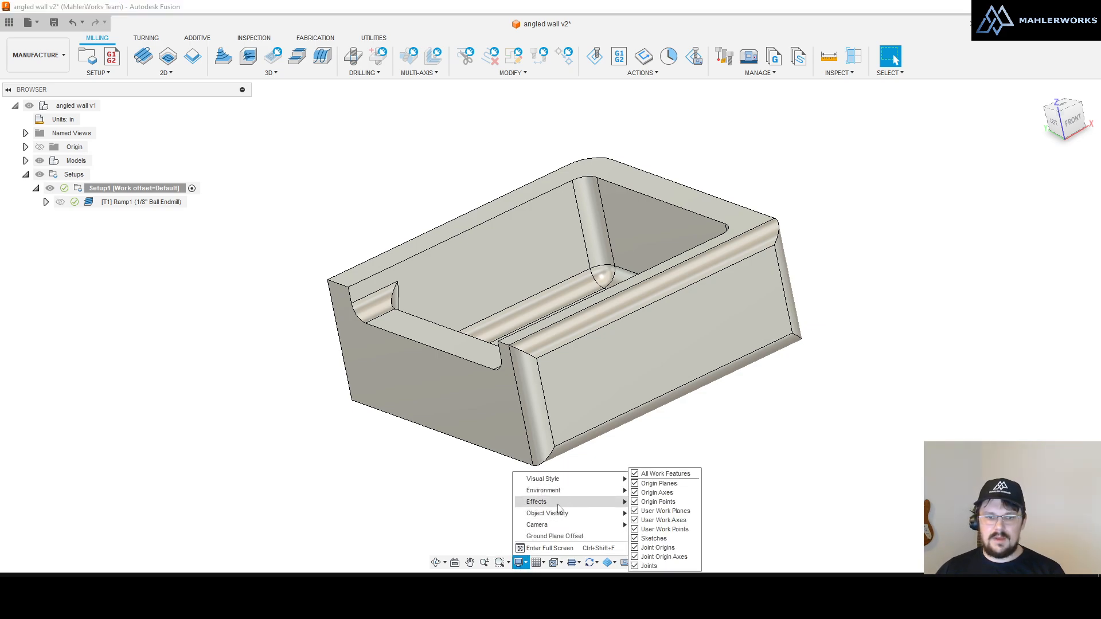
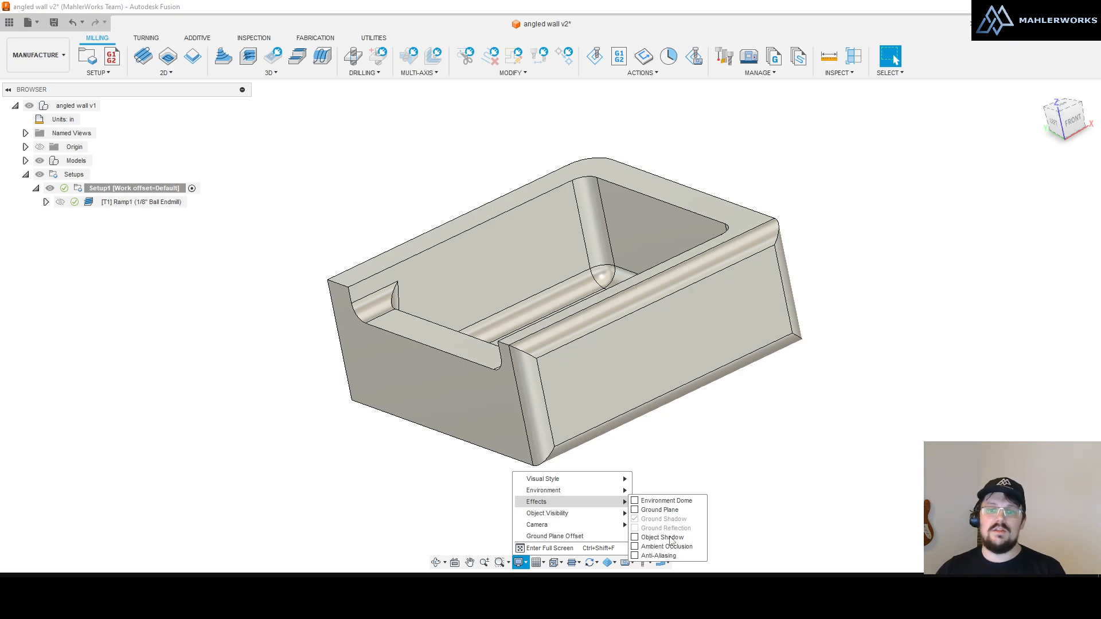
Step: Dismiss the Display Settings effects menu so only the angled-wall part shows
click(820, 460)
scroll(747, 461, down, 4)
scroll(747, 463, up, 4)
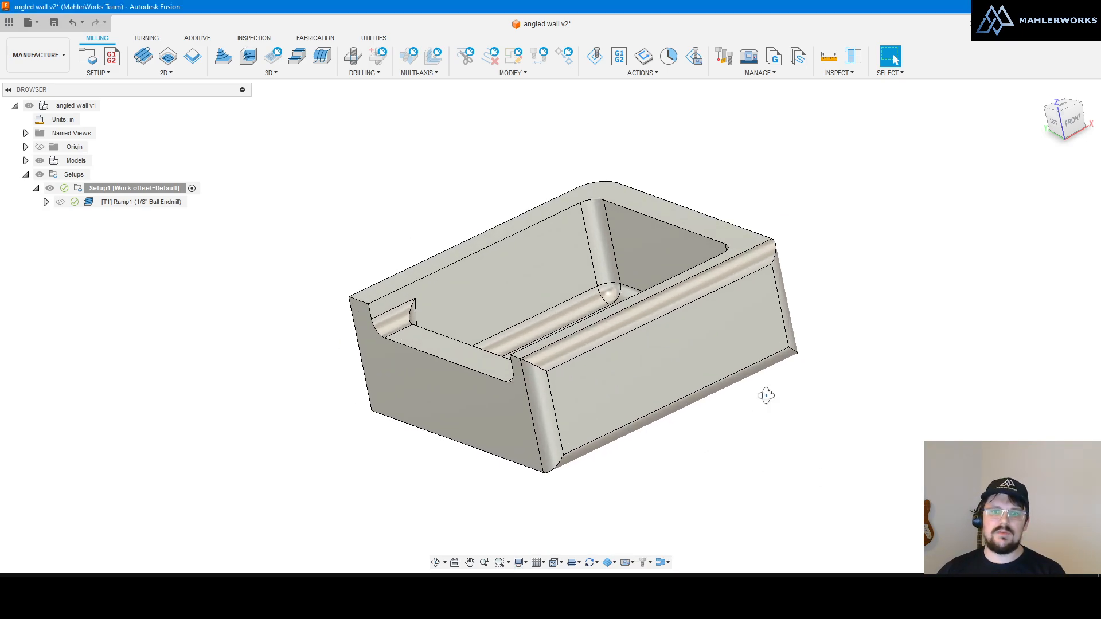
Step: Orbit the part to view its logo side, a steep side view and the back
mouse_move(766, 395)
shift+middle_down()
mouse_move(757, 408)
mouse_move(769, 415)
shift+middle_up()
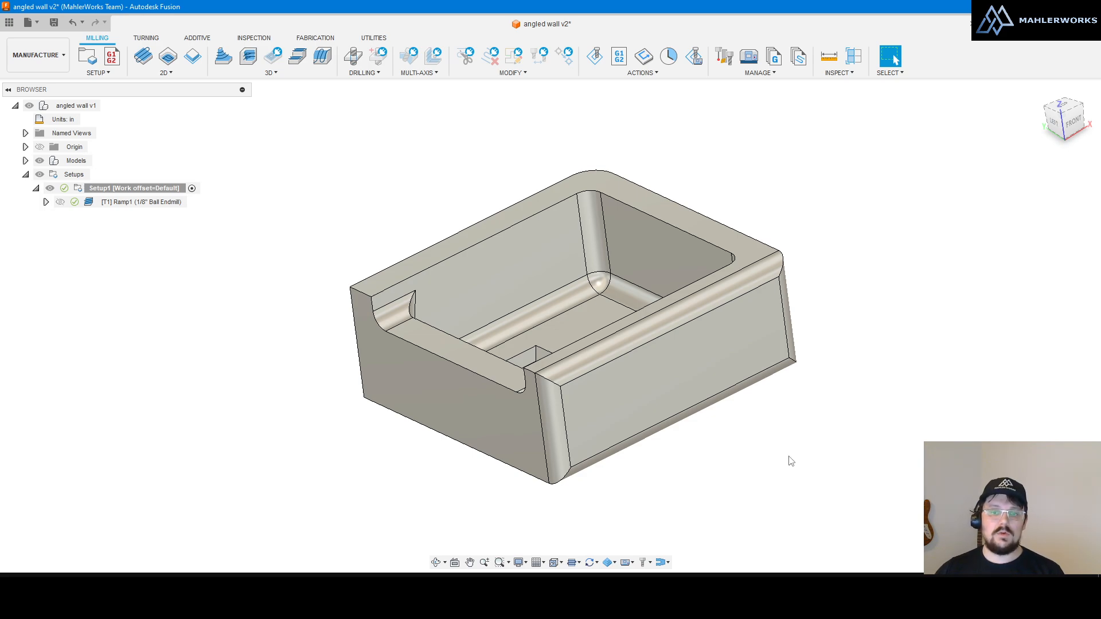
scroll(789, 459, down, 2)
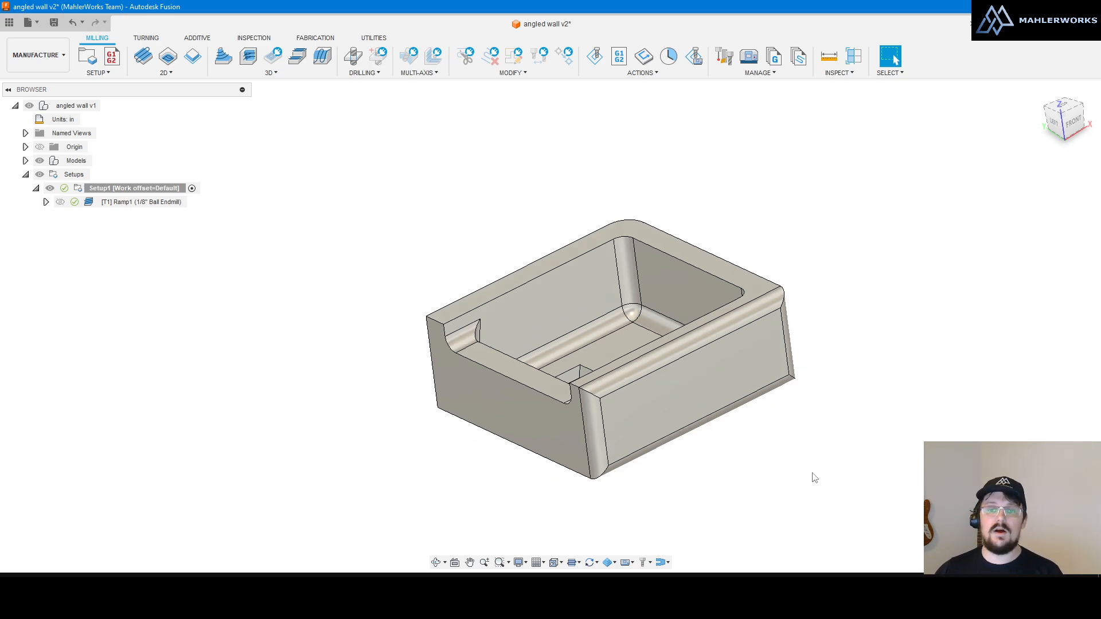
shift+middle_drag(630, 386, 850, 452)
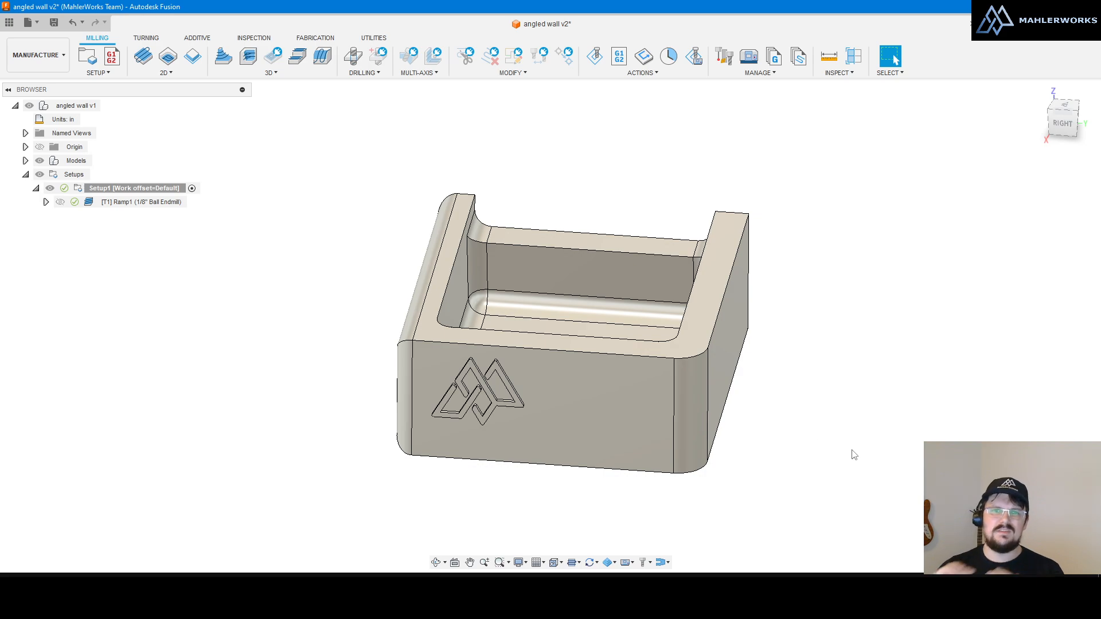
shift+middle_drag(752, 408, 769, 425)
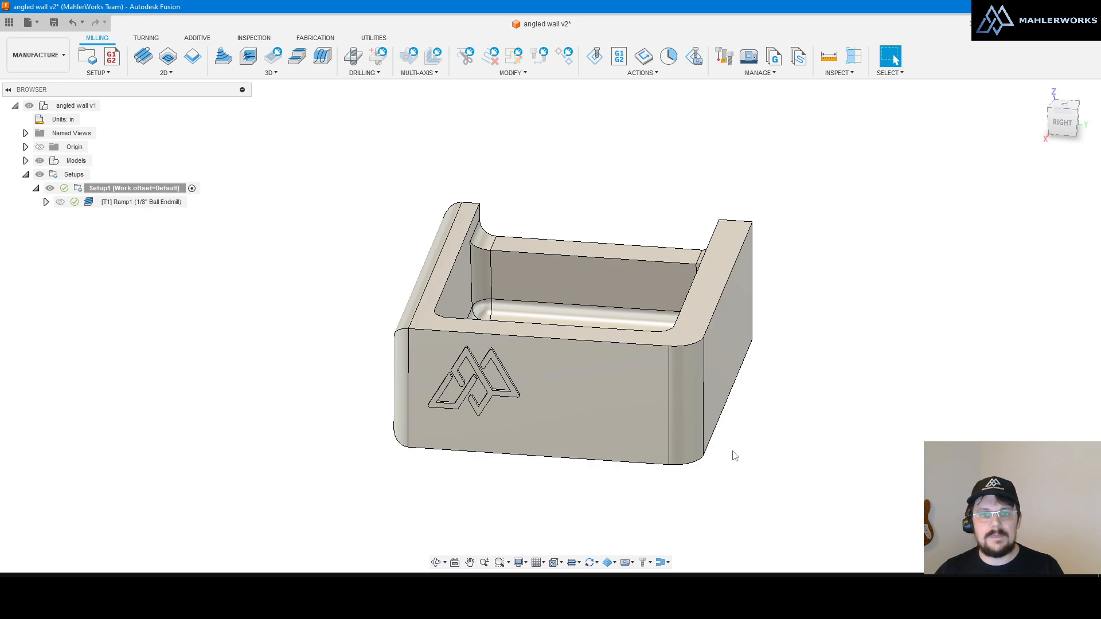
shift+middle_drag(732, 454, 608, 459)
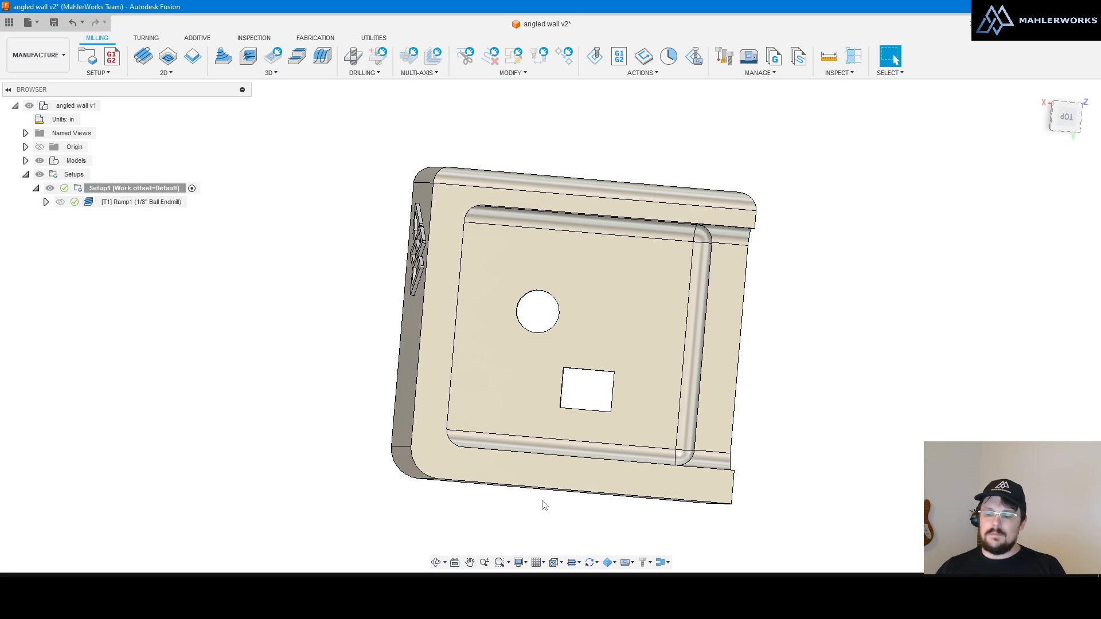
scroll(554, 495, down, 1)
scroll(551, 353, up, 2)
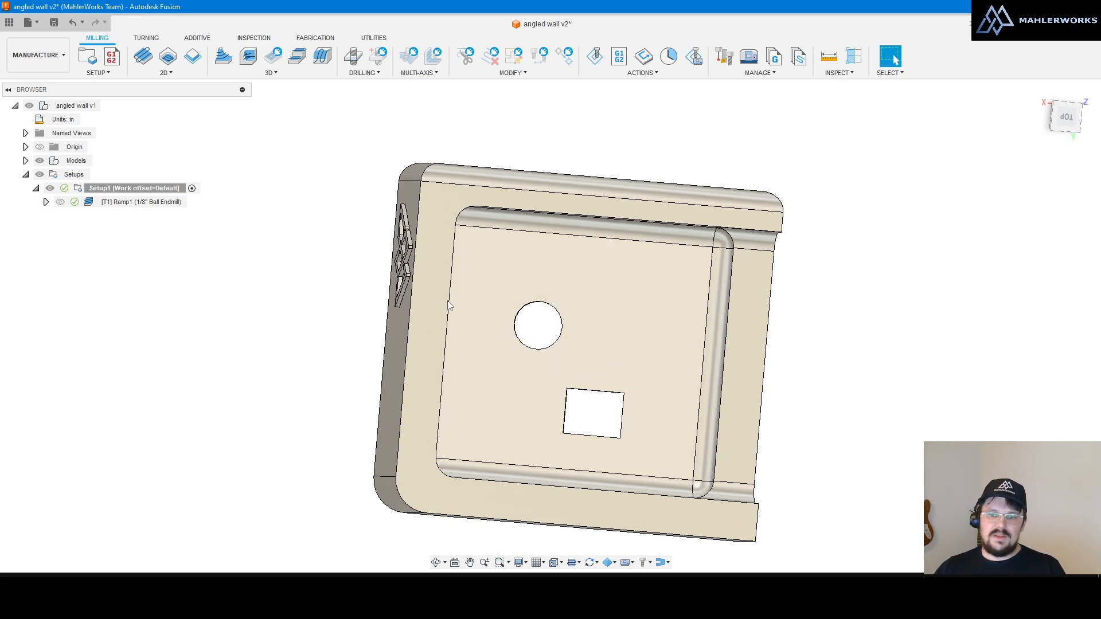
scroll(451, 305, down, 3)
scroll(585, 356, up, 2)
shift+middle_drag(604, 342, 736, 395)
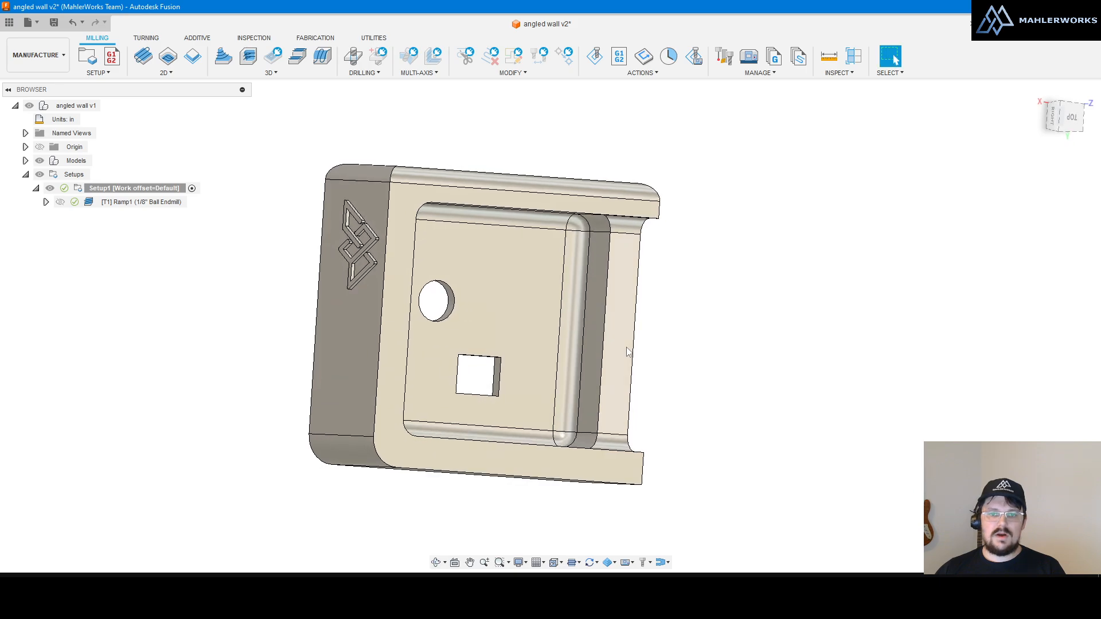
mouse_move(594, 340)
shift+middle_down()
mouse_move(651, 359)
mouse_move(619, 342)
mouse_move(617, 290)
mouse_move(615, 322)
shift+middle_up()
Step: Preview the part in wireframe, return to shaded with edges, and show Setup1's stock and axes
key(ctrl+7)
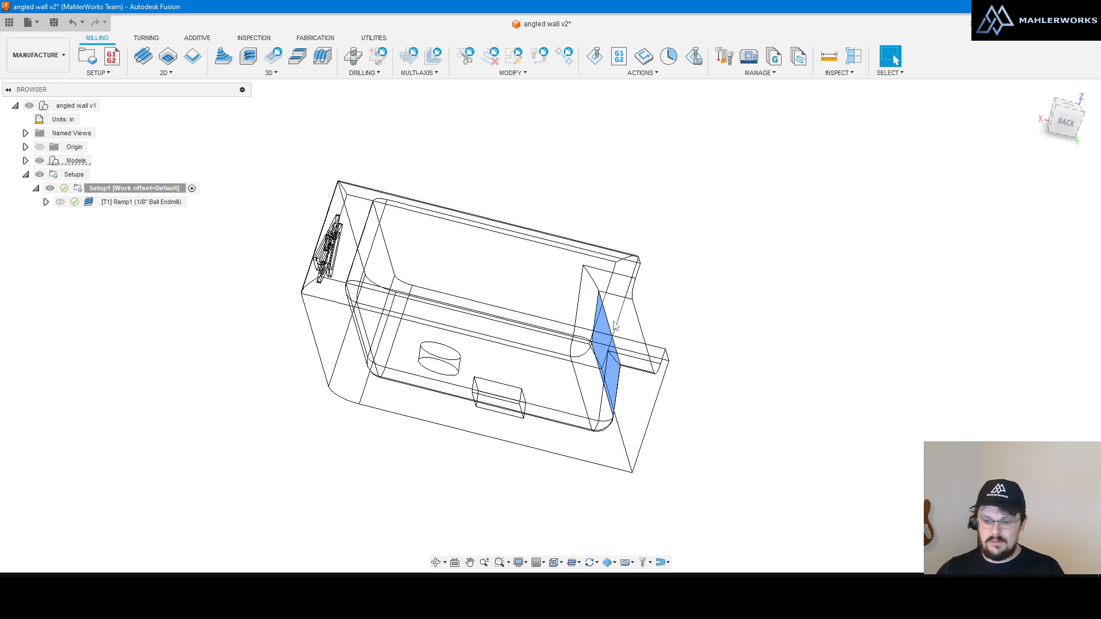
key(ctrl+6)
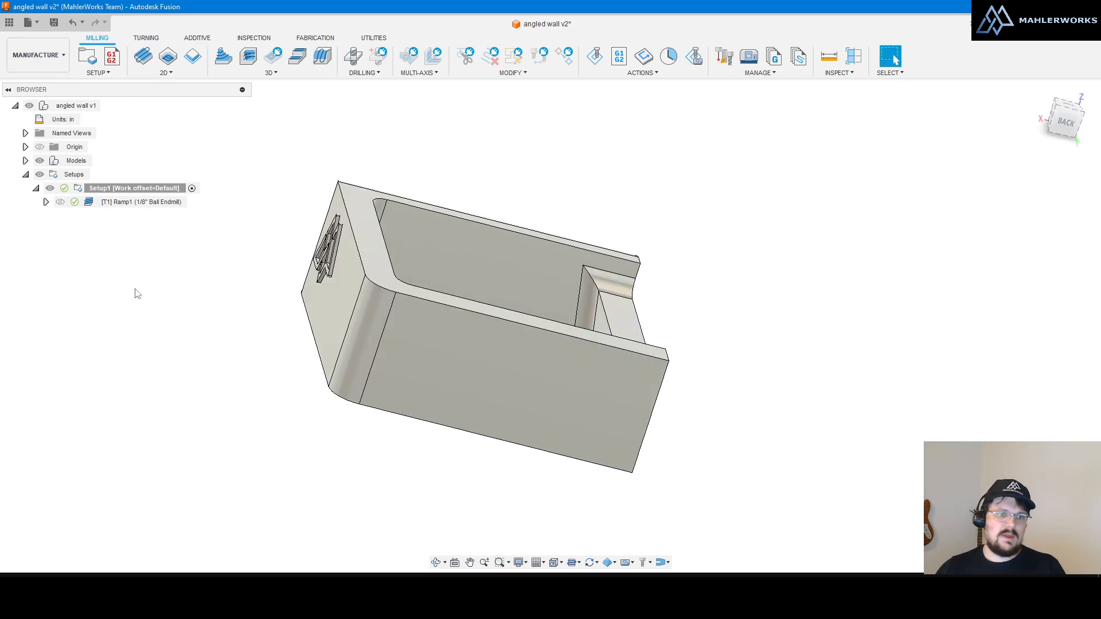
click(100, 192)
shift+middle_drag(562, 285, 744, 306)
click(128, 334)
Step: Show and hide the Ramp1 toolpath with its 1/8" ball endmill, then select the angled inner wall face
click(118, 206)
click(744, 306)
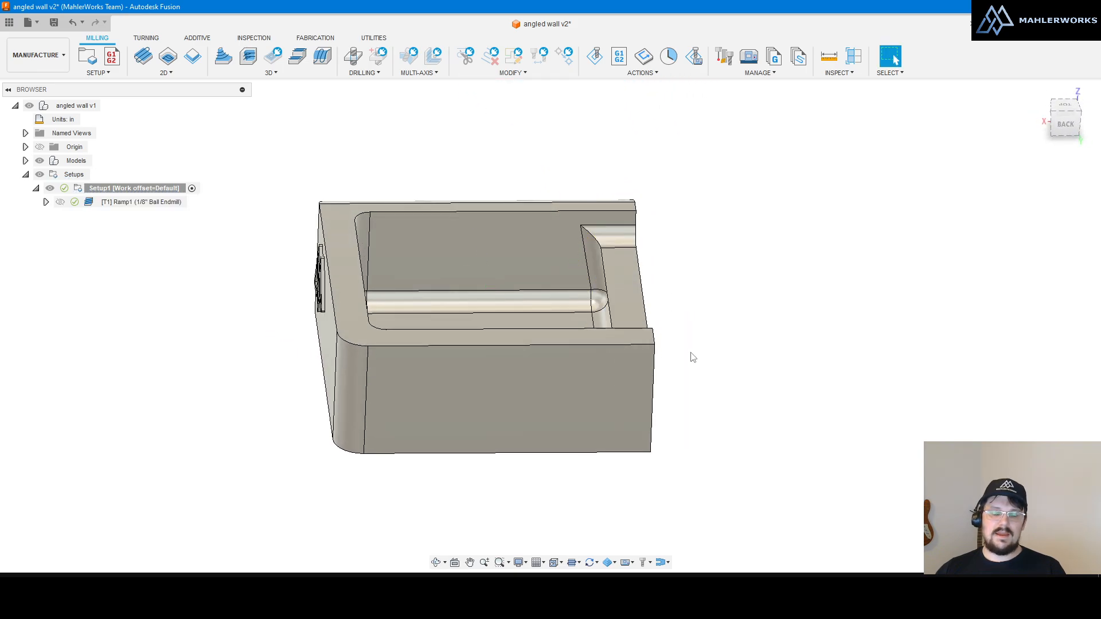
shift+middle_drag(692, 355, 596, 346)
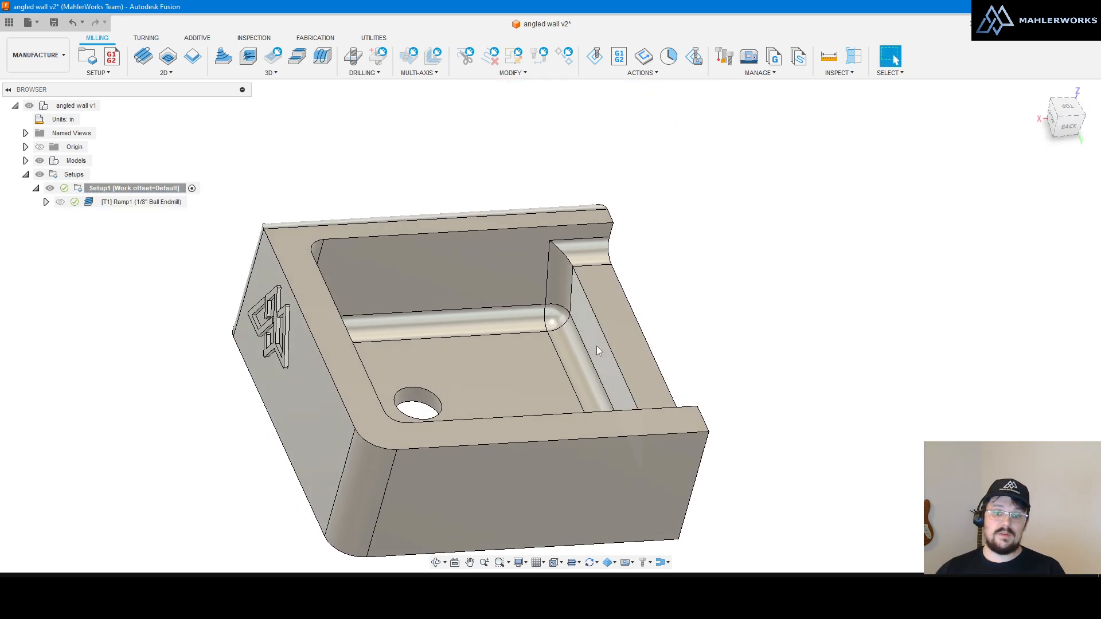
click(599, 346)
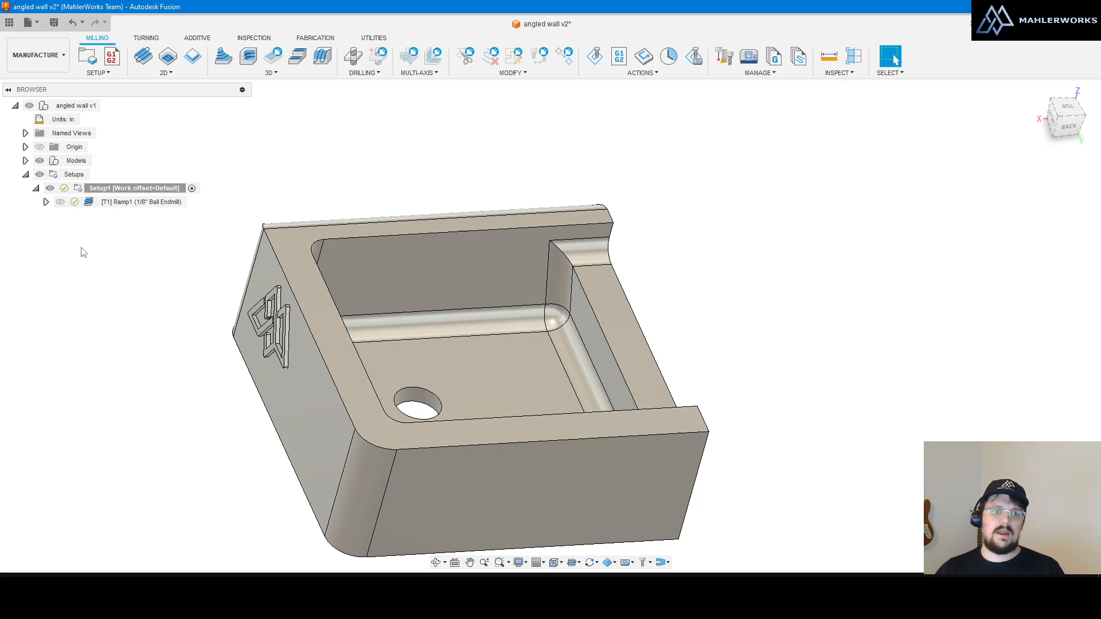
double_click(86, 202)
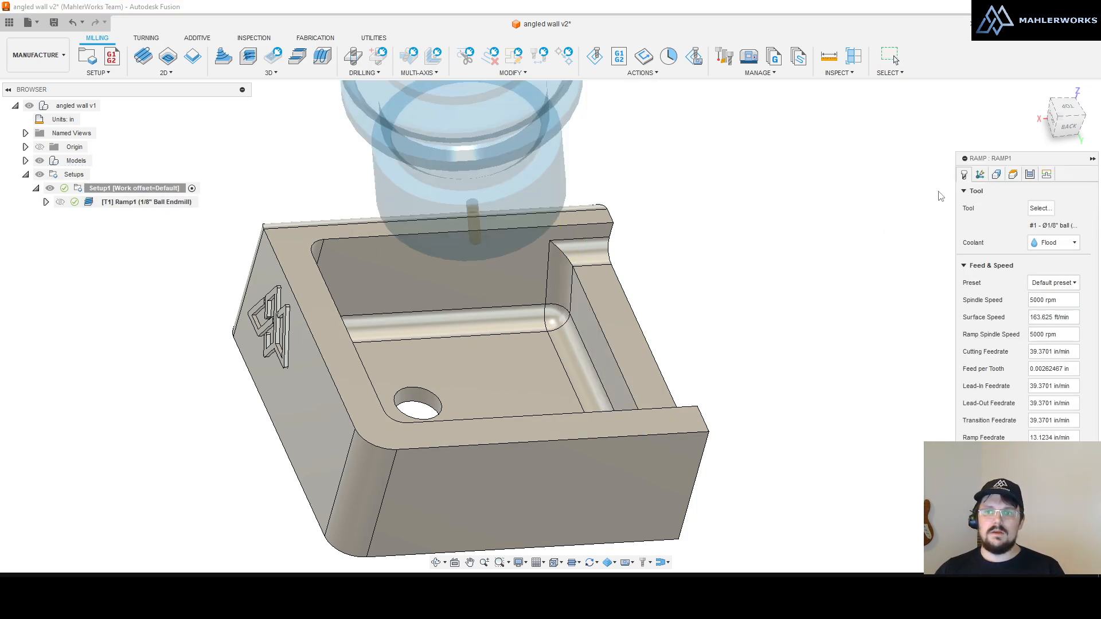
click(981, 175)
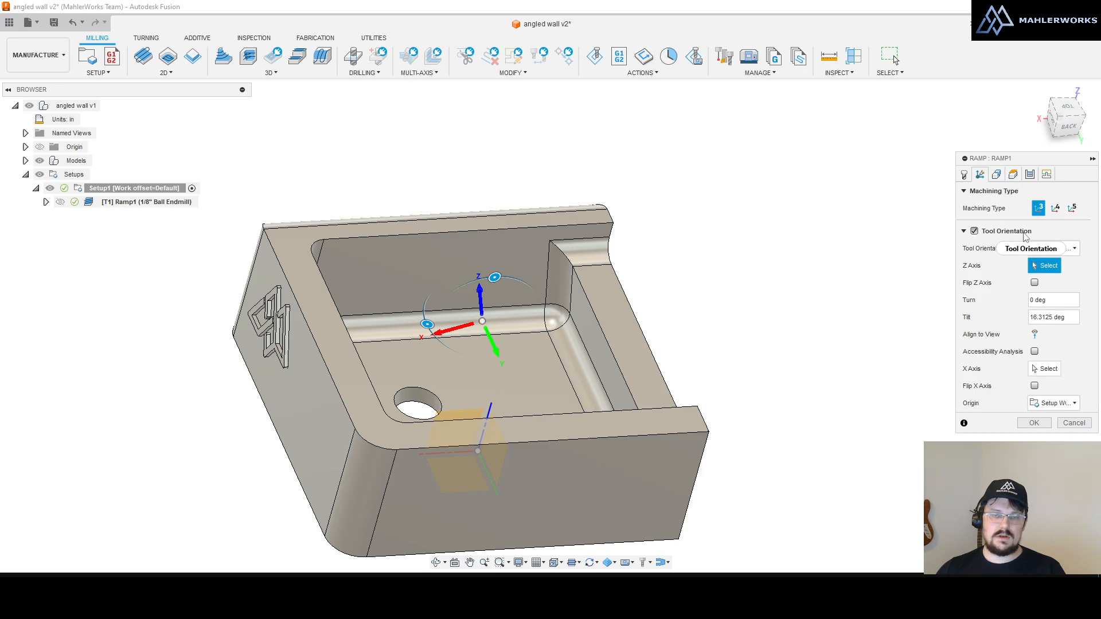
shift+middle_drag(545, 157, 548, 269)
scroll(661, 338, down, 2)
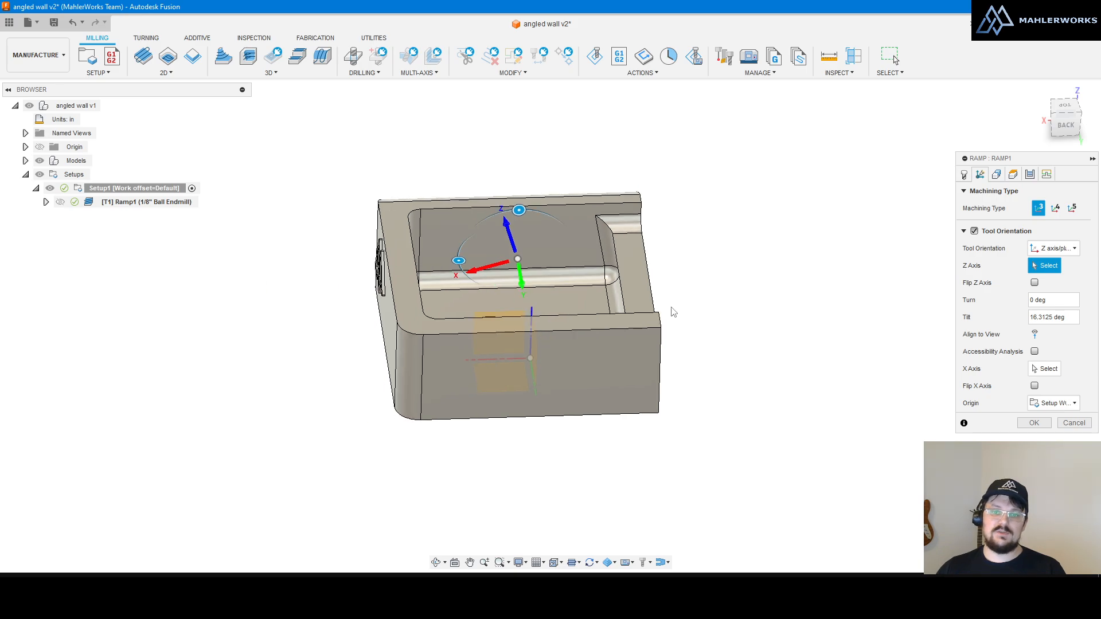
scroll(571, 248, up, 3)
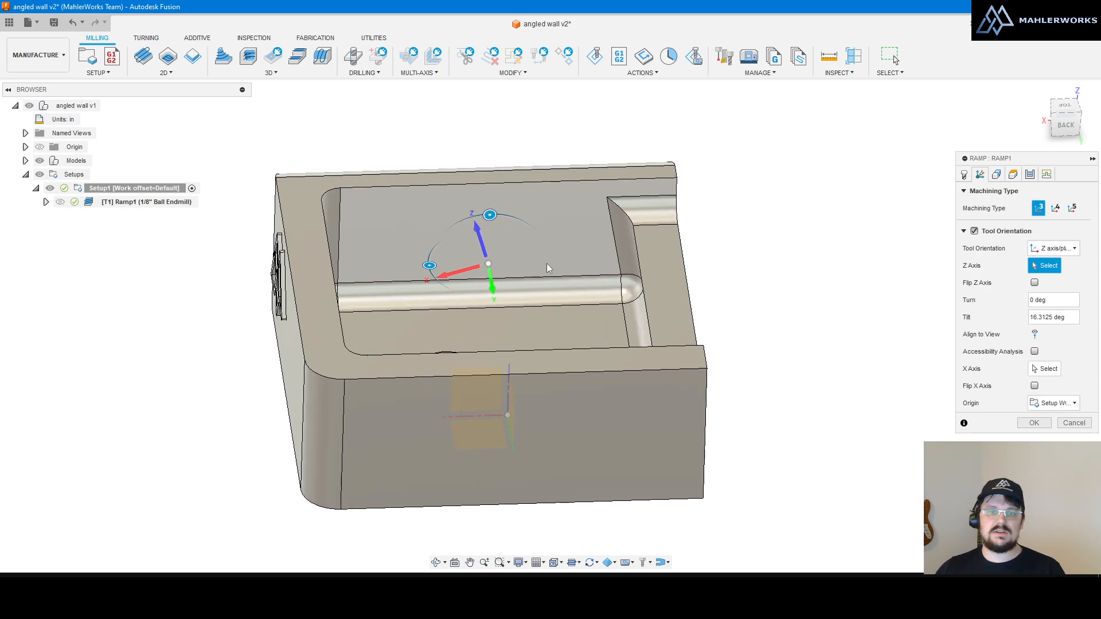
mouse_move(489, 215)
mouse_down()
mouse_move(453, 229)
mouse_move(477, 208)
mouse_up()
drag(1069, 319, 986, 325)
click(1048, 301)
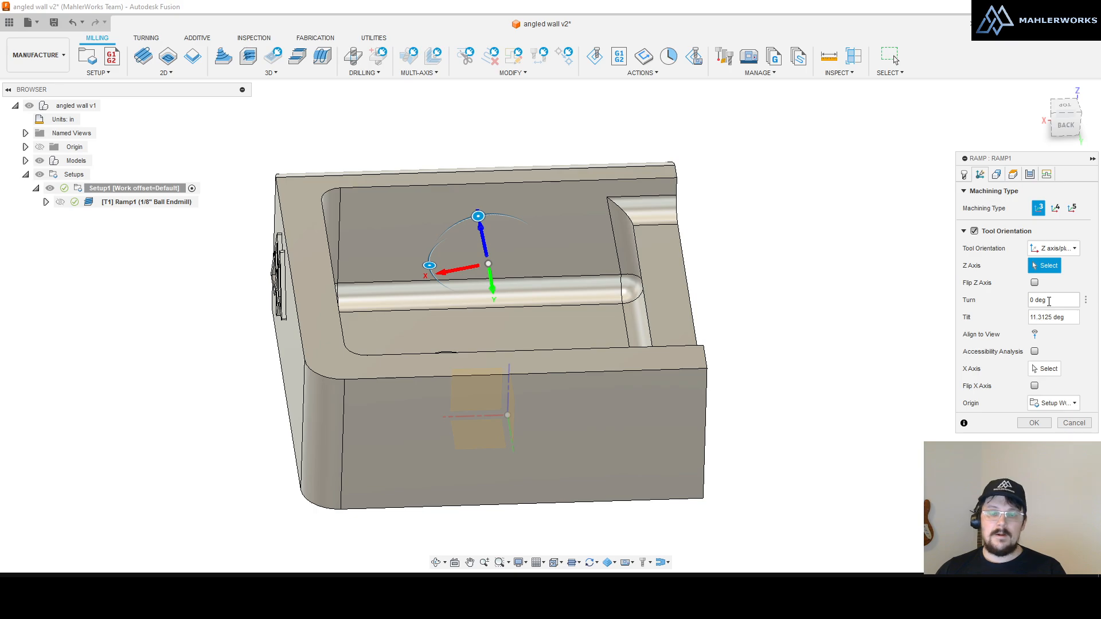
click(1058, 315)
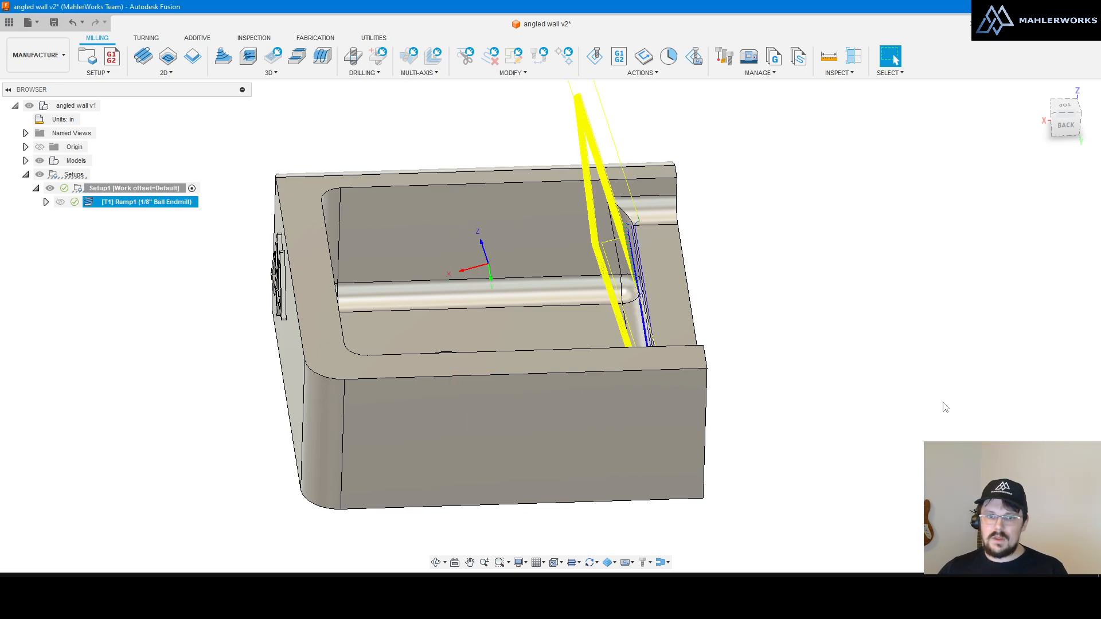
click(1073, 423)
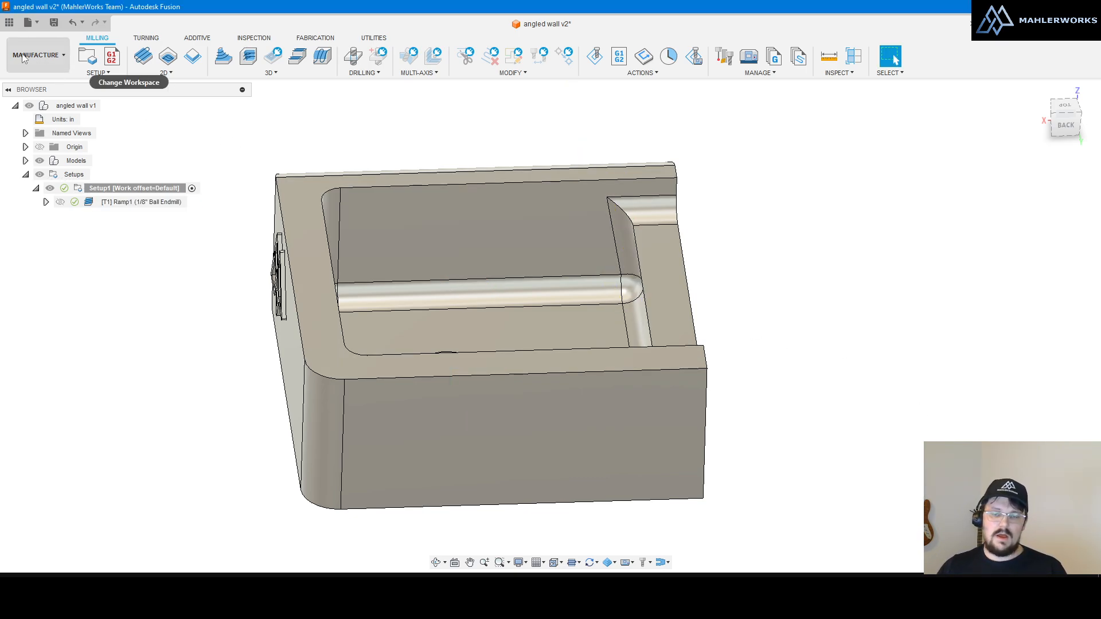
shift+middle_drag(465, 202, 491, 206)
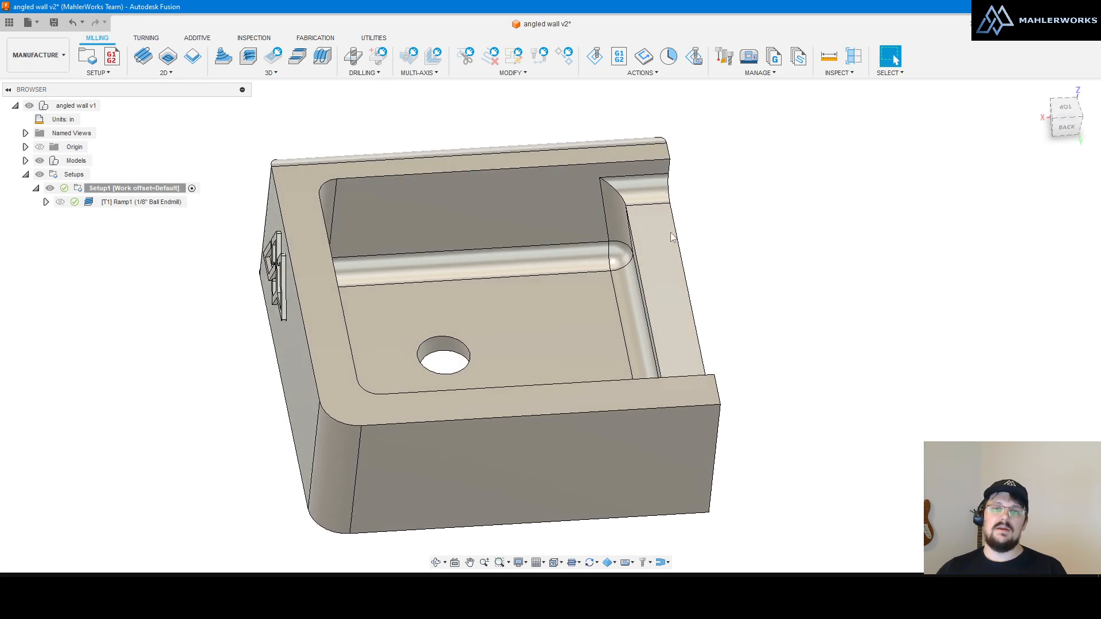
Step: Reopen Ramp1 and turn its tool orientation to look into the pocket
double_click(141, 202)
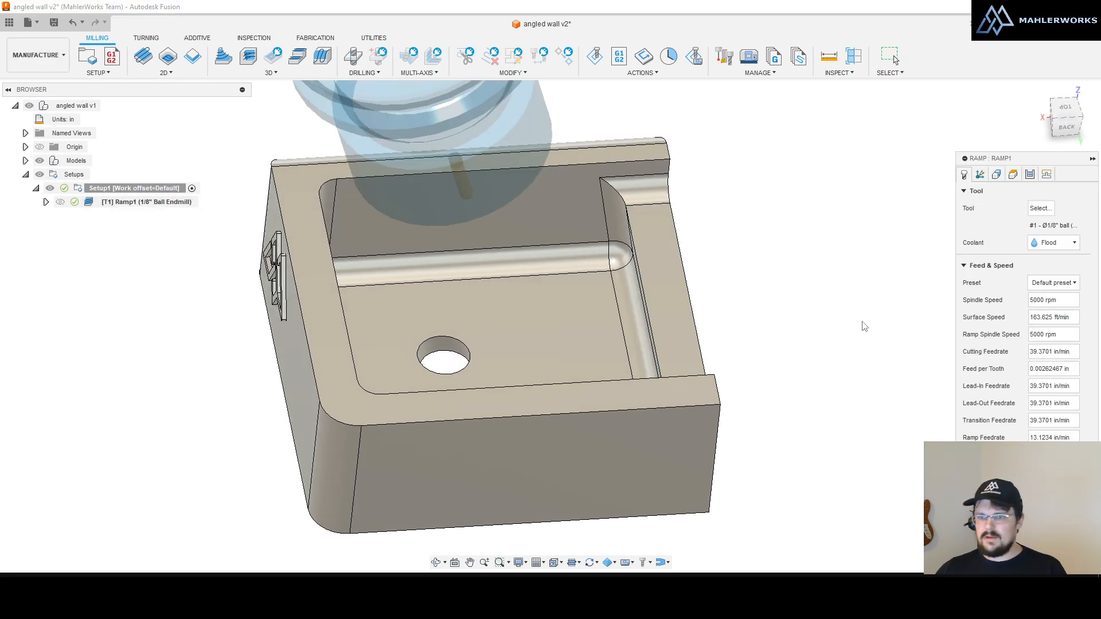
click(980, 174)
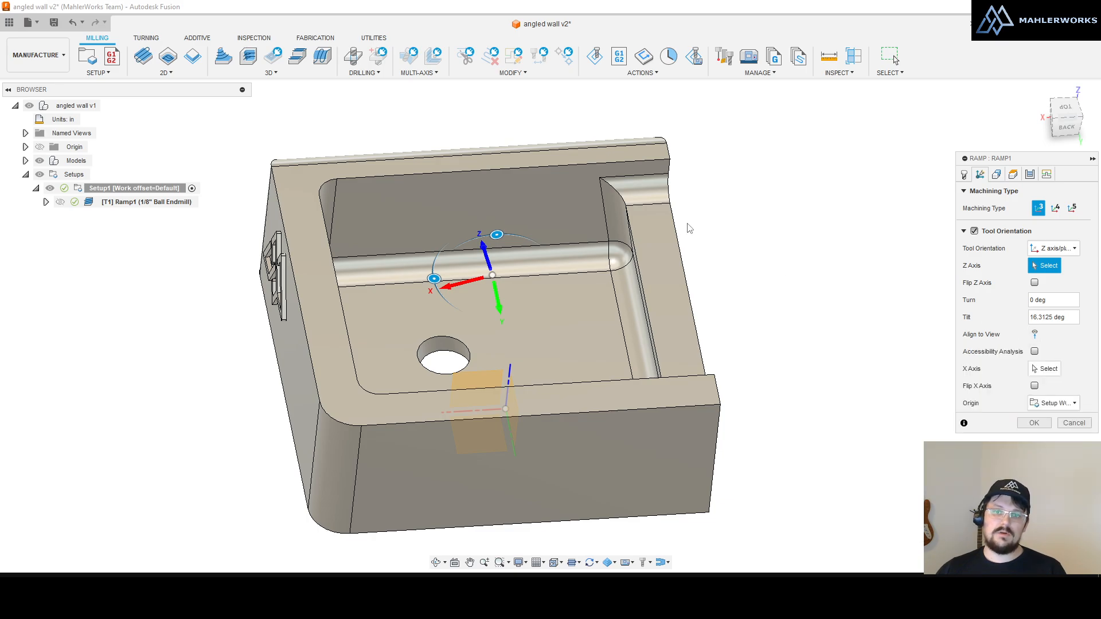
shift+middle_drag(687, 228, 697, 266)
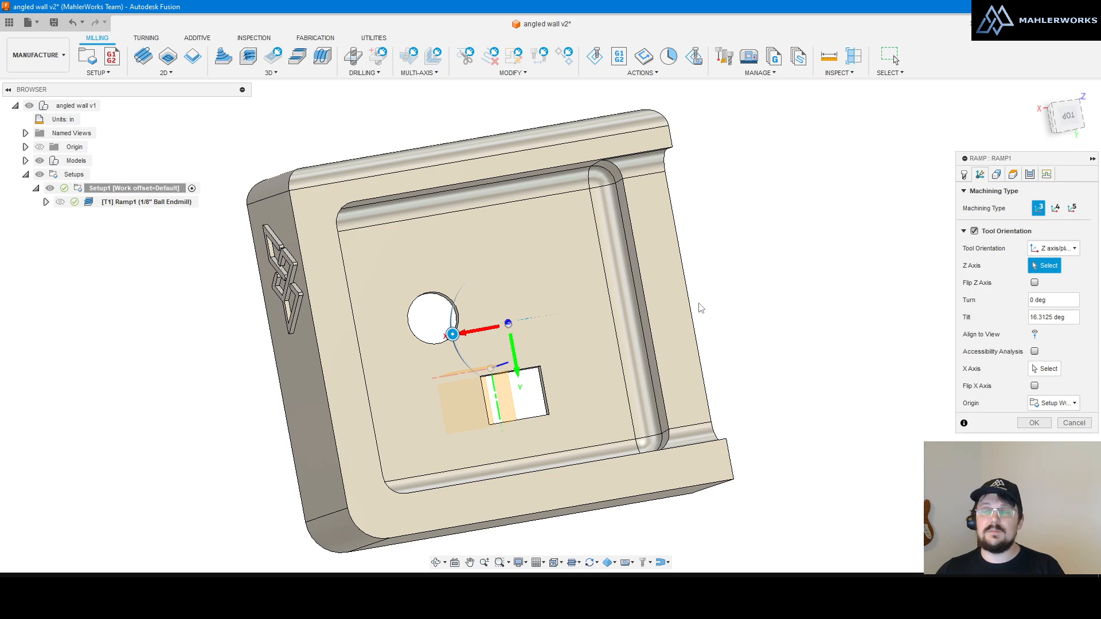
click(1035, 334)
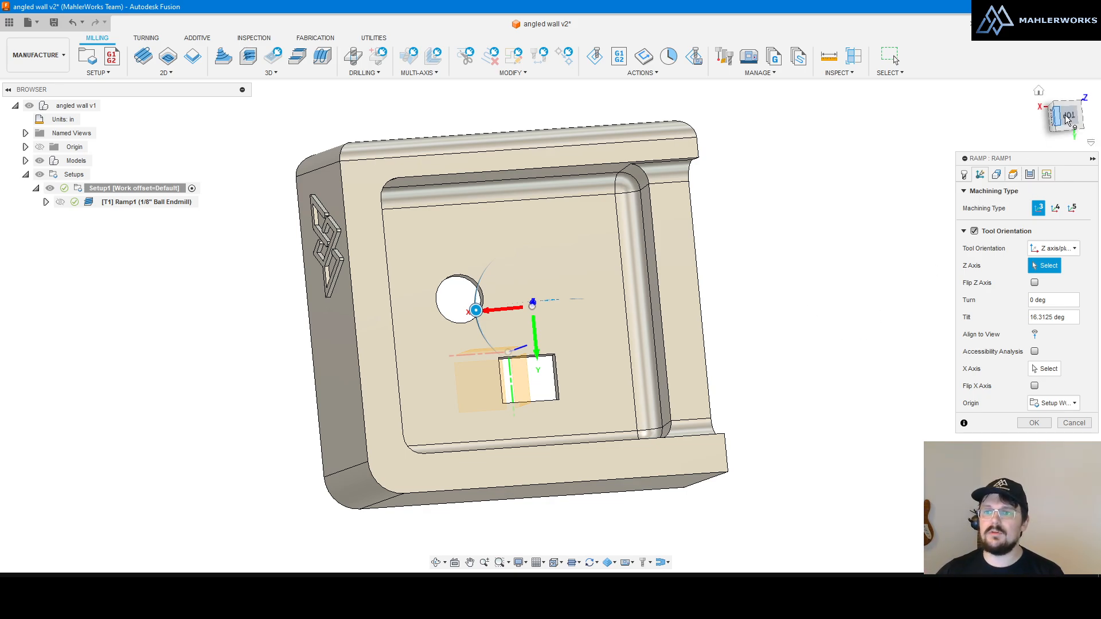
Step: Re-align Ramp1's tool axis to views toward the pocket's inner fillet corner
click(26, 133)
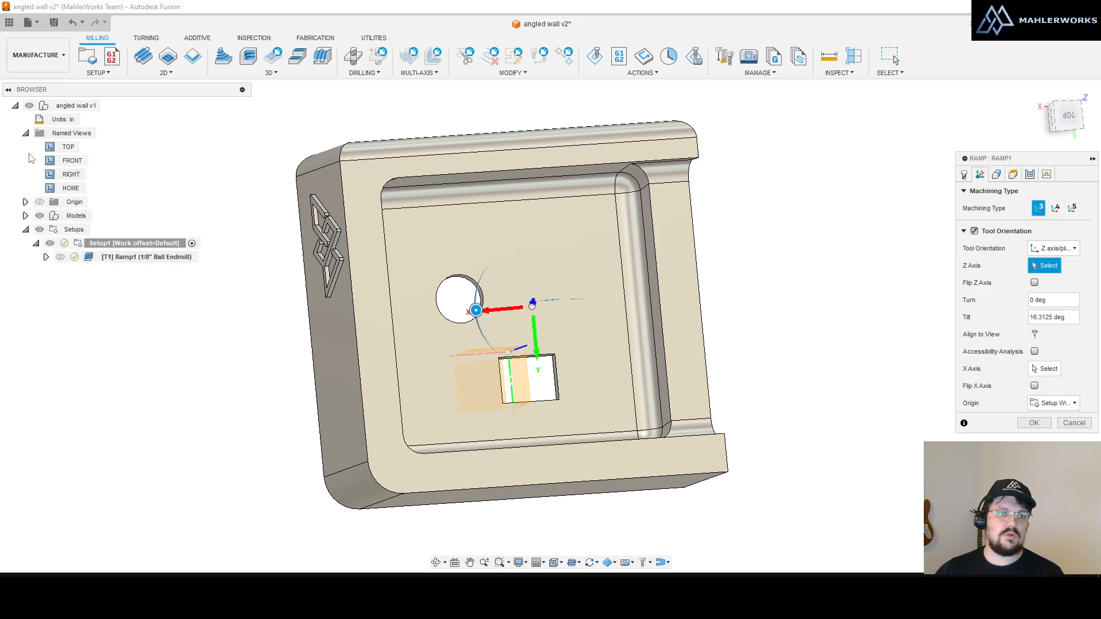
click(26, 133)
shift+middle_drag(683, 269, 658, 288)
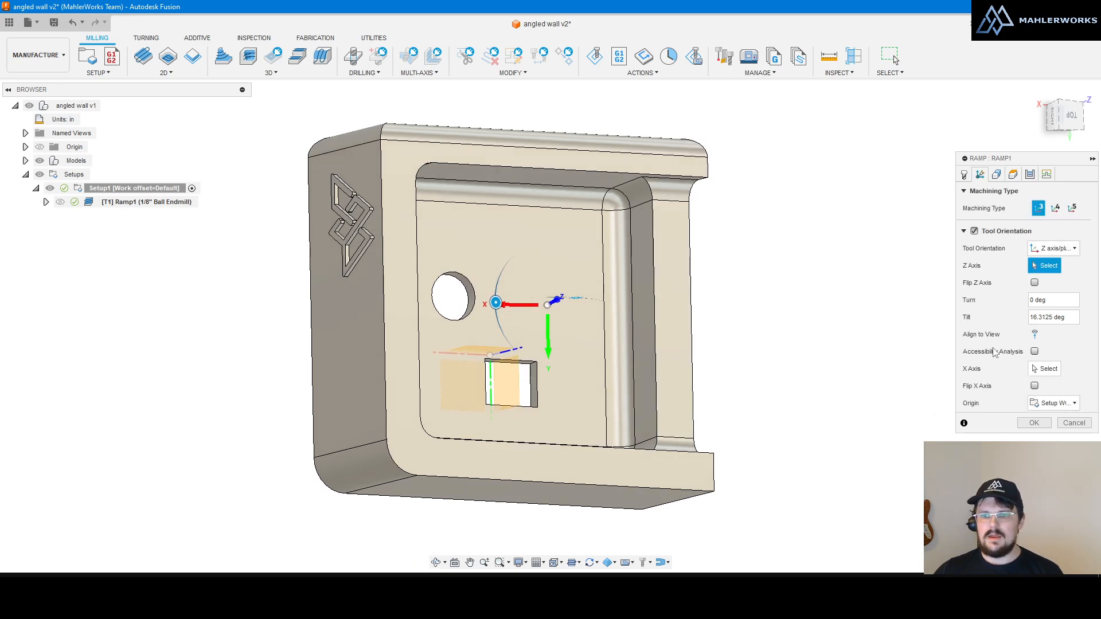
click(1035, 335)
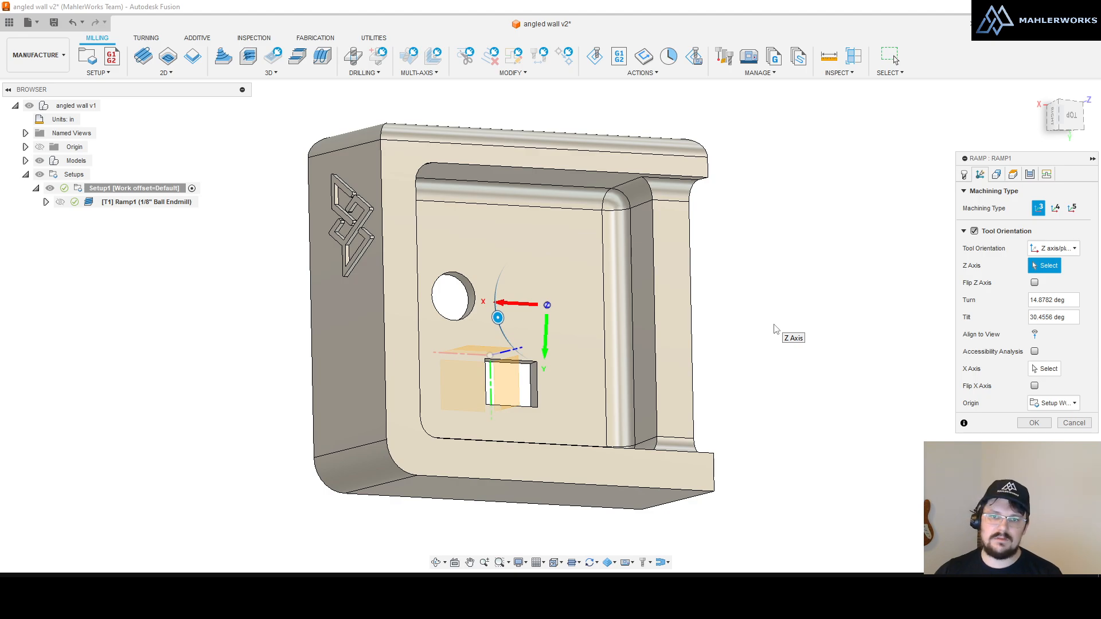
shift+middle_drag(692, 335, 642, 394)
scroll(678, 449, up, 6)
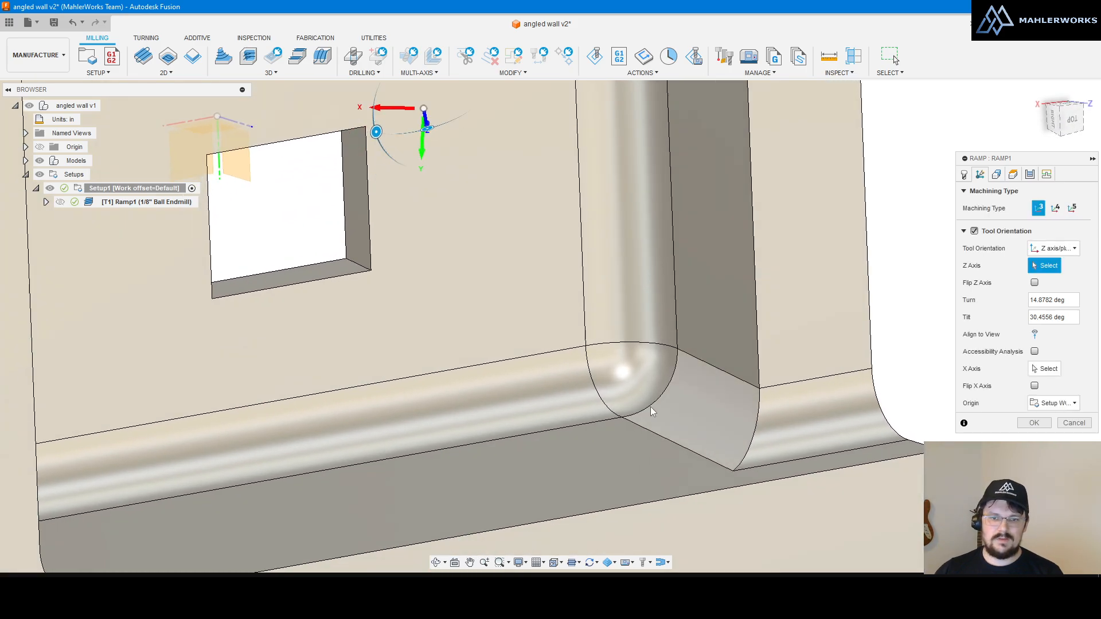
scroll(635, 393, up, 2)
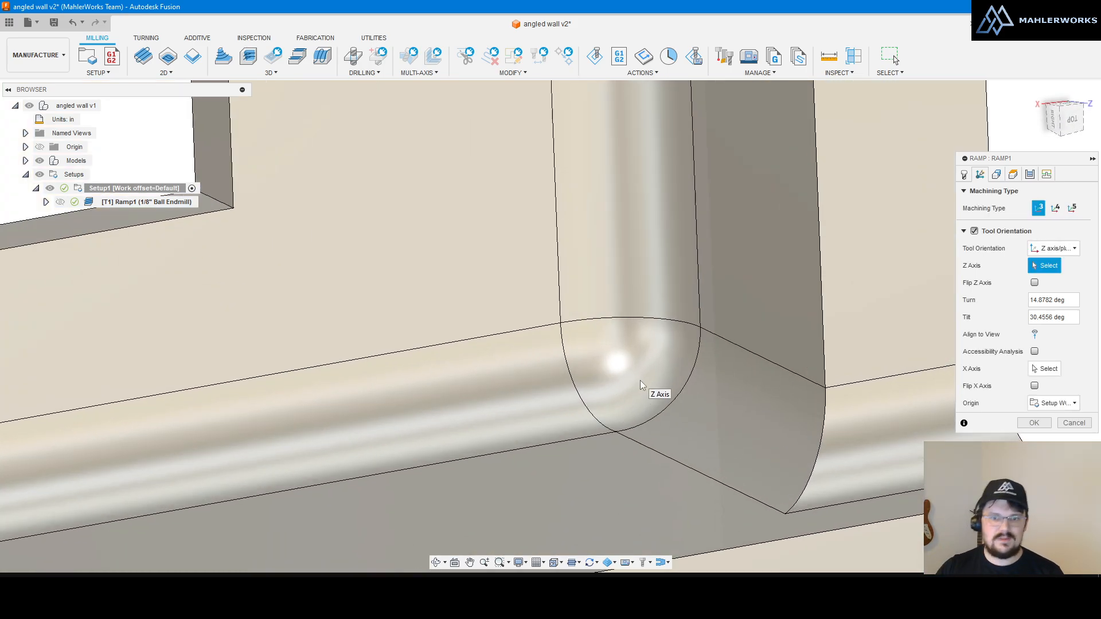
click(1034, 334)
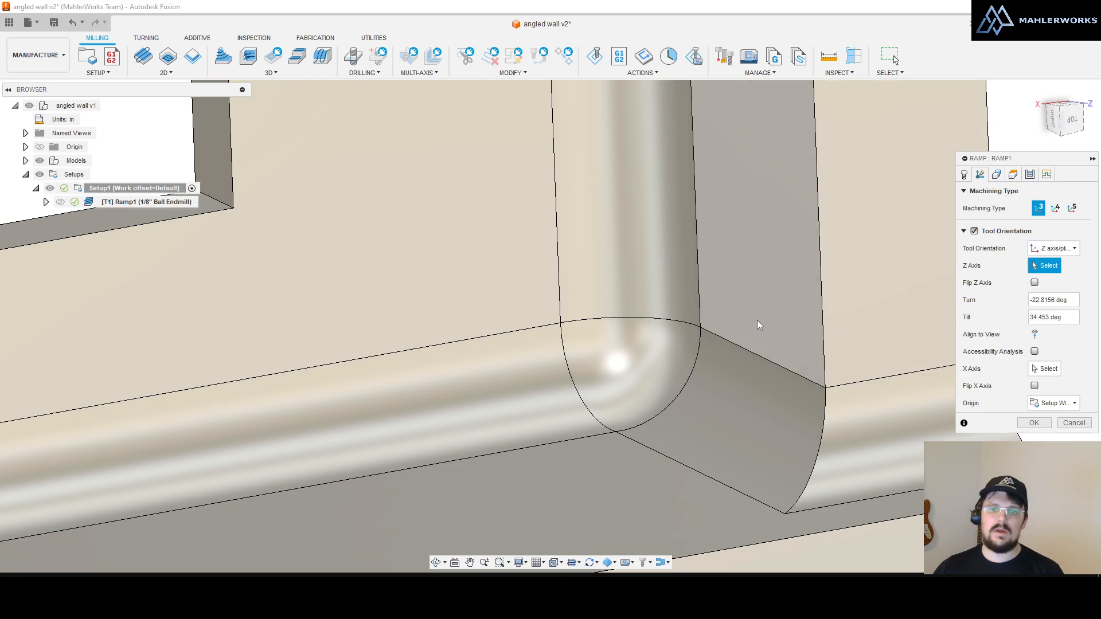
Step: Cancel the Ramp1 dialog, discarding the tool orientation changes
scroll(750, 366, down, 8)
shift+middle_drag(730, 428, 705, 375)
scroll(704, 375, down, 3)
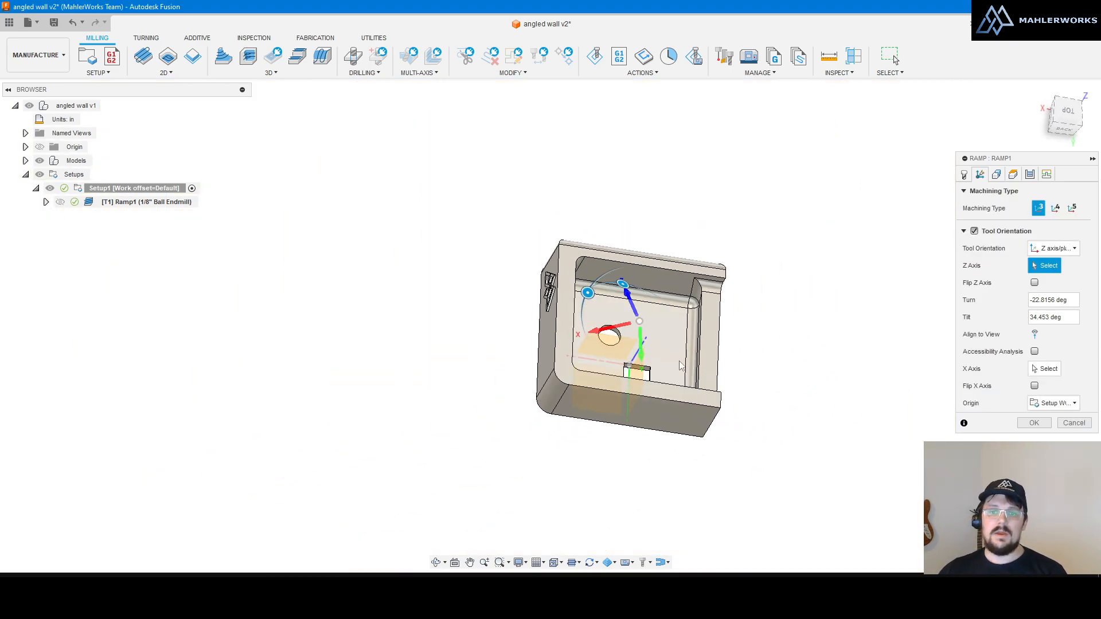
scroll(704, 376, up, 4)
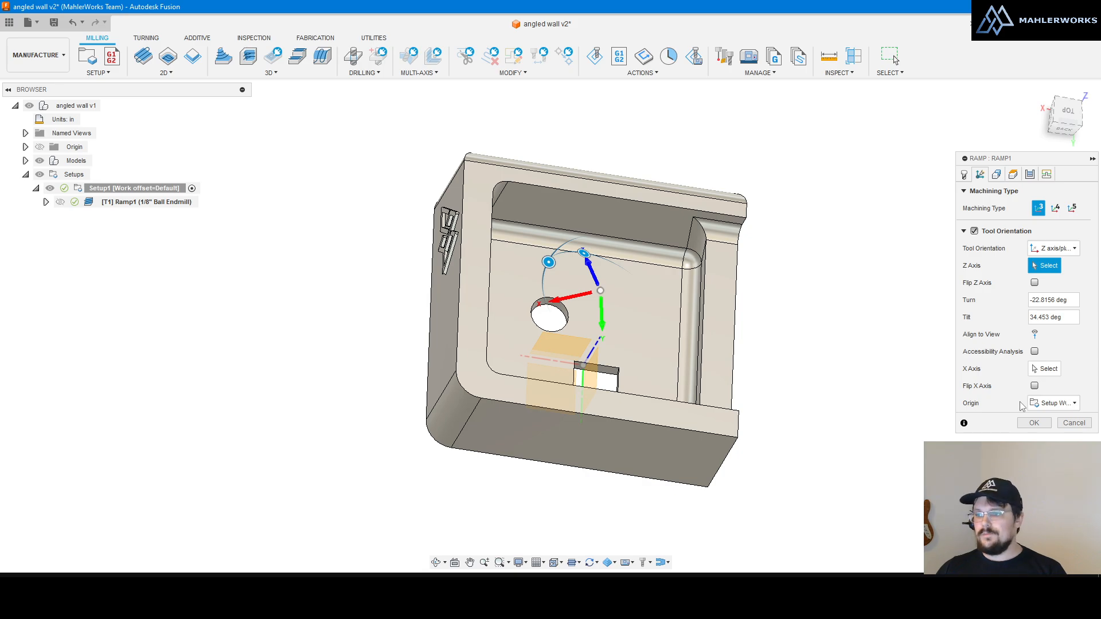
click(1073, 423)
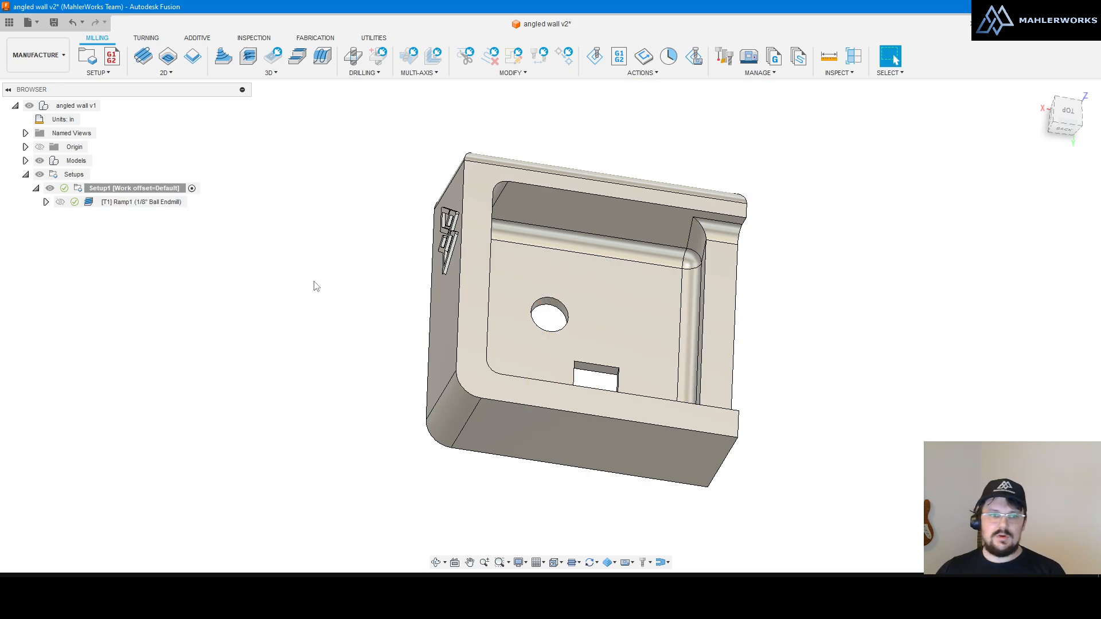
Step: Switch to the DESIGN workspace, orbit to a tilted view of the pocket, and start Measure
click(36, 55)
click(33, 83)
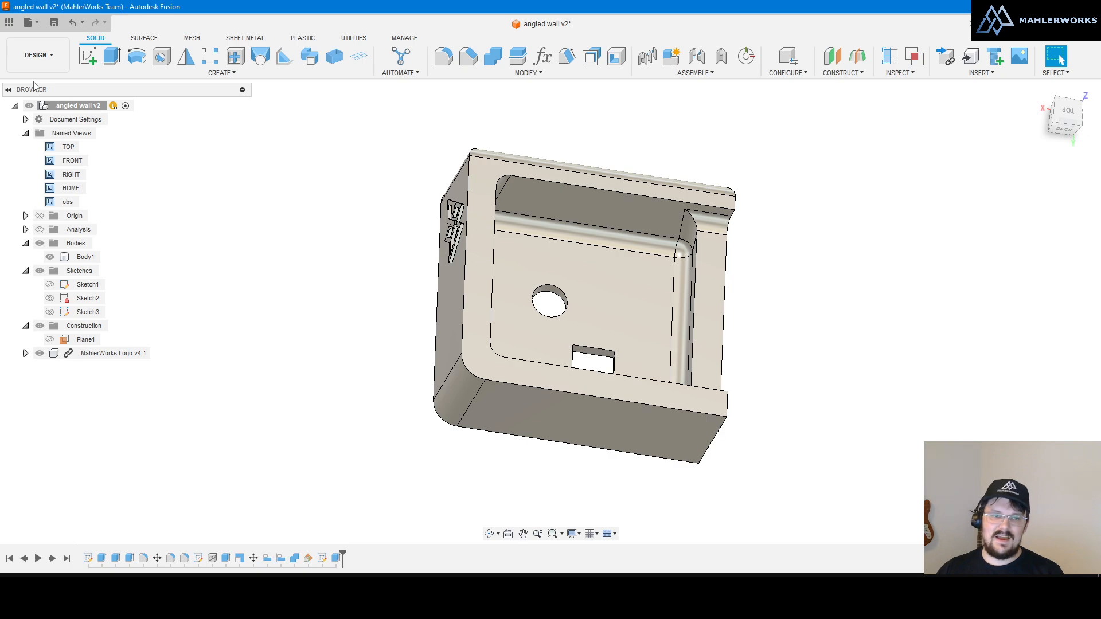
shift+middle_drag(787, 314, 774, 347)
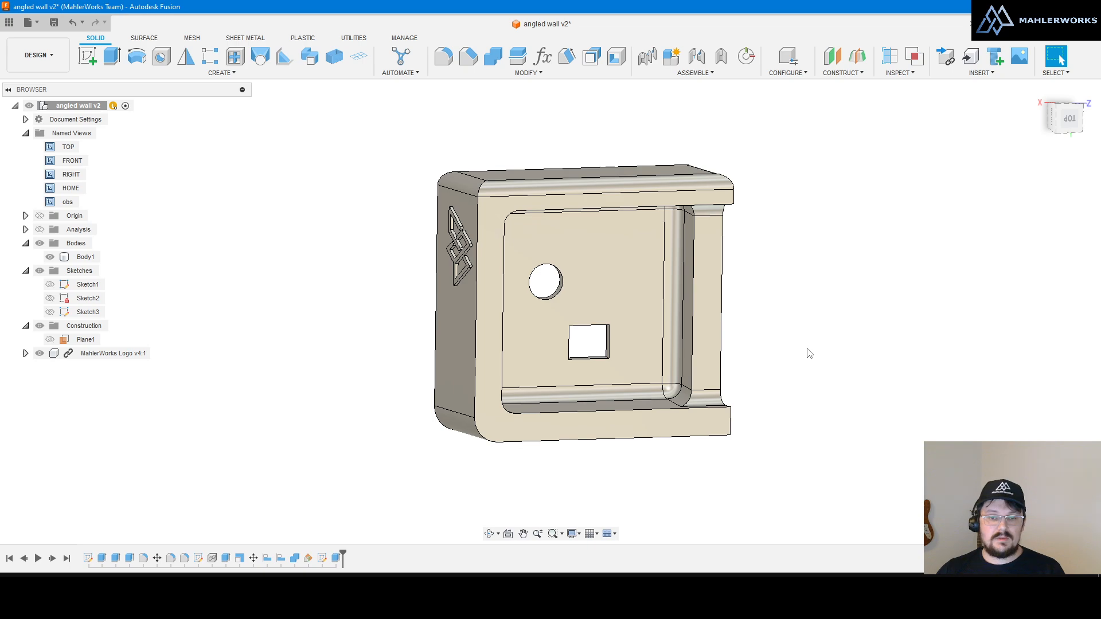
scroll(562, 343, up, 5)
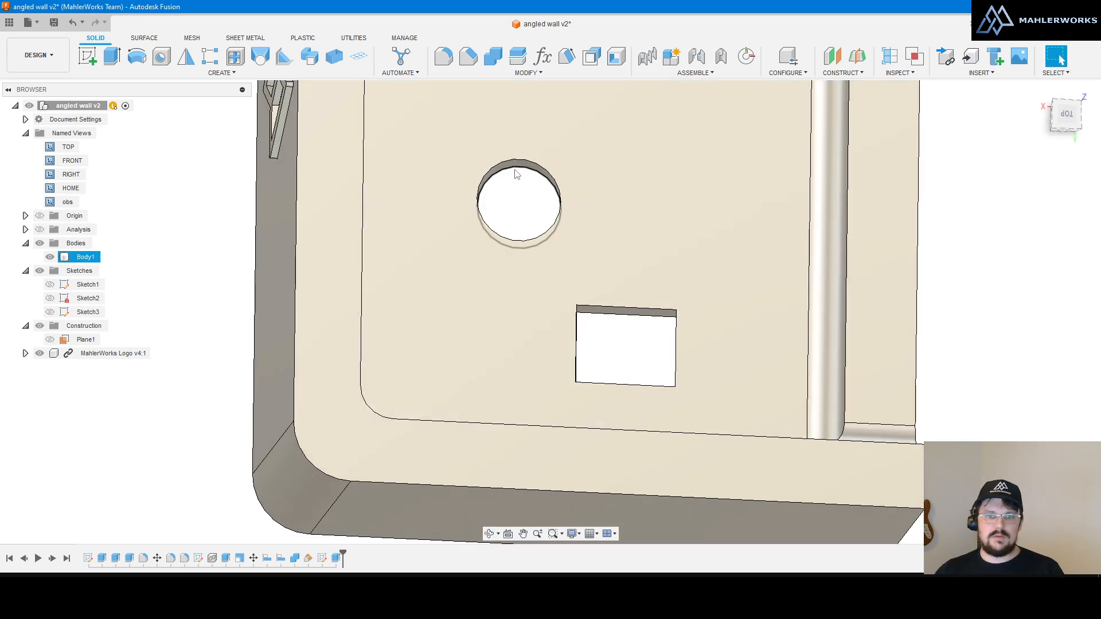
scroll(611, 315, down, 4)
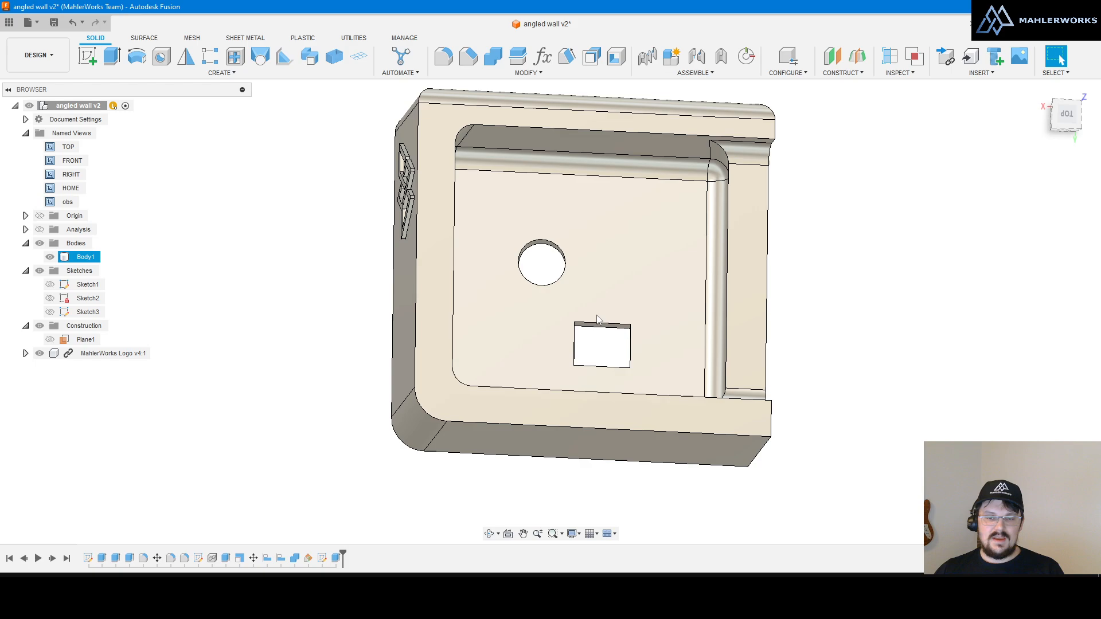
scroll(598, 315, up, 4)
shift+middle_drag(617, 321, 602, 305)
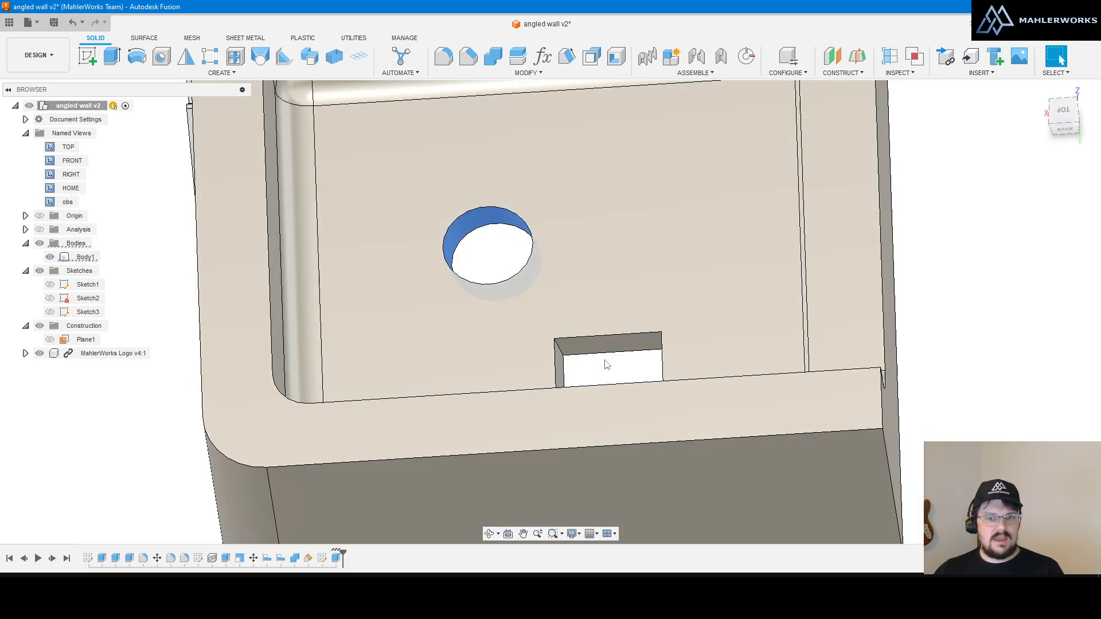
key(i)
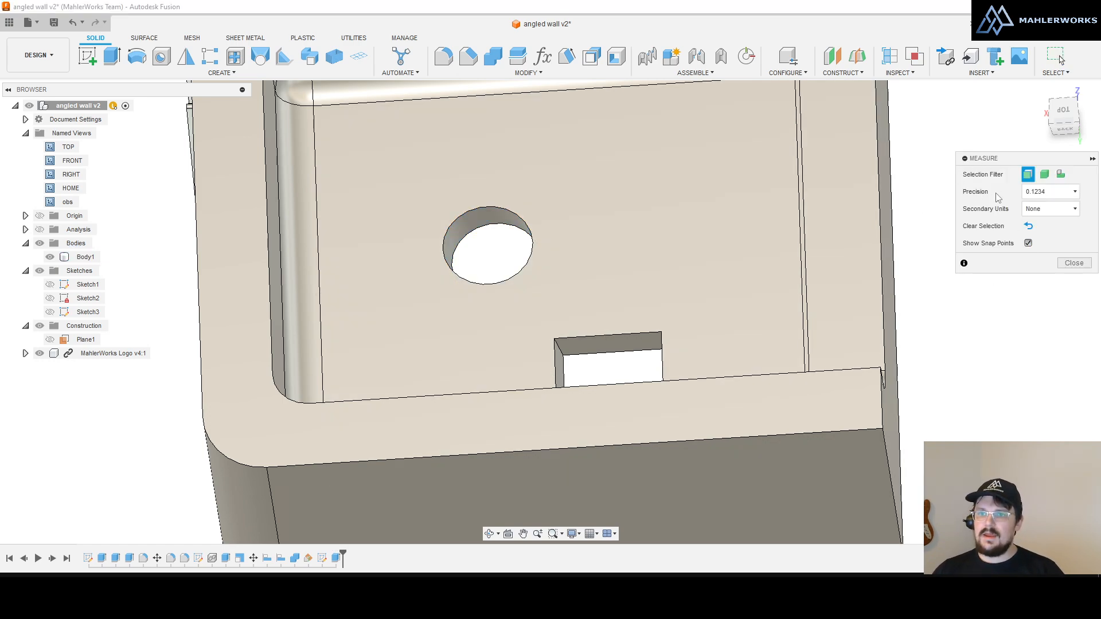
Step: Try measuring between the pocket wall and the back face, then clear the selections
shift+middle_drag(631, 335, 629, 398)
click(569, 372)
click(522, 356)
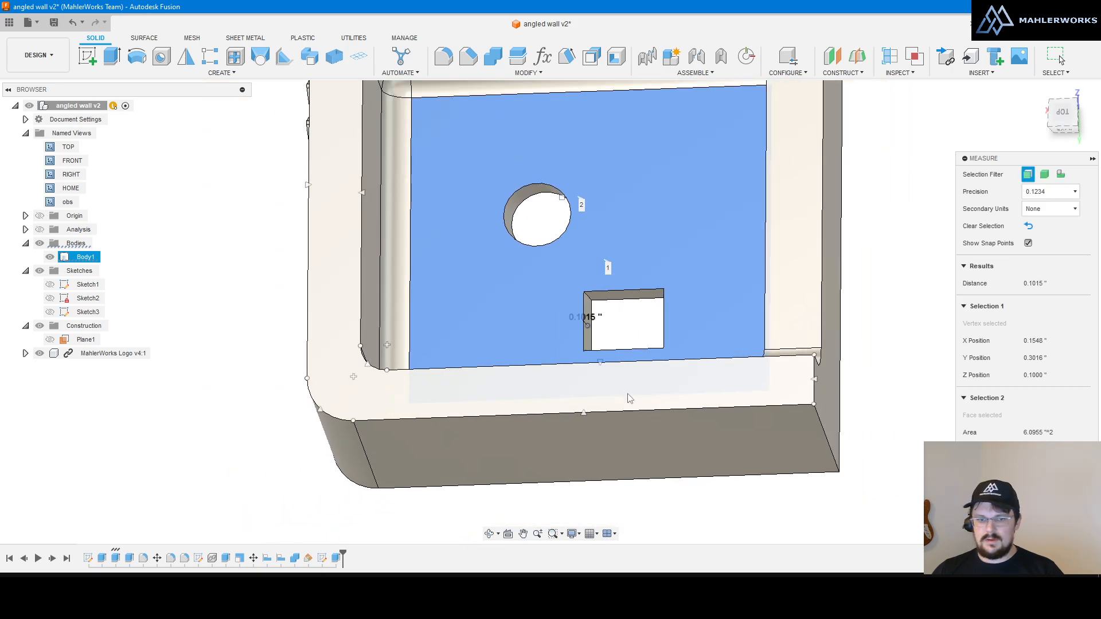
click(630, 402)
scroll(581, 328, up, 5)
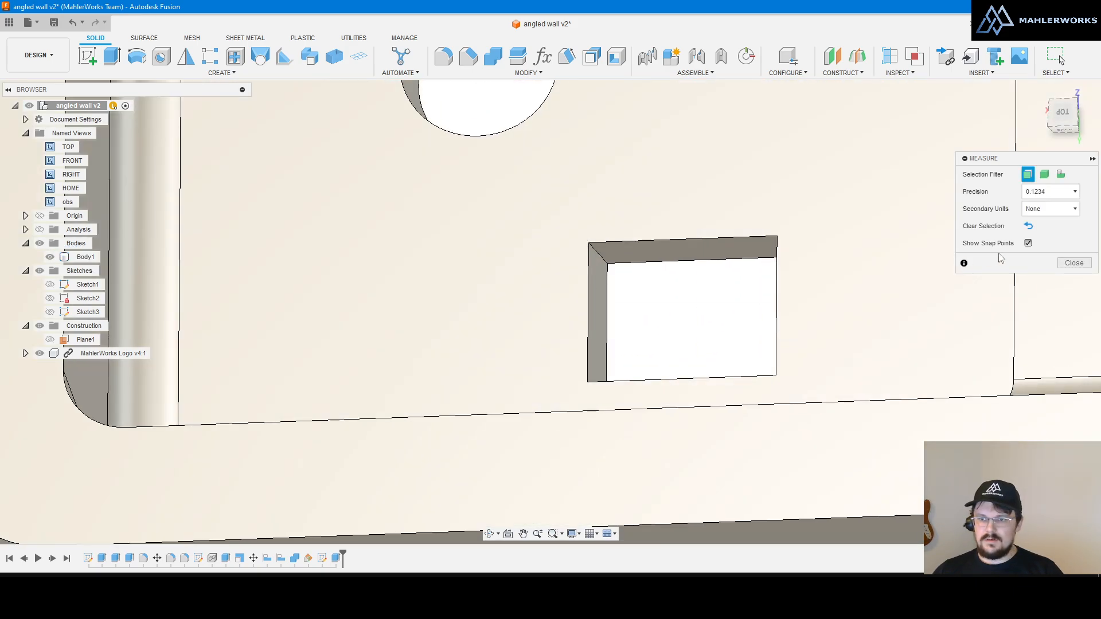
Step: With snap points off, measure 80.15° between the back face and the square hole's side wall
click(1028, 244)
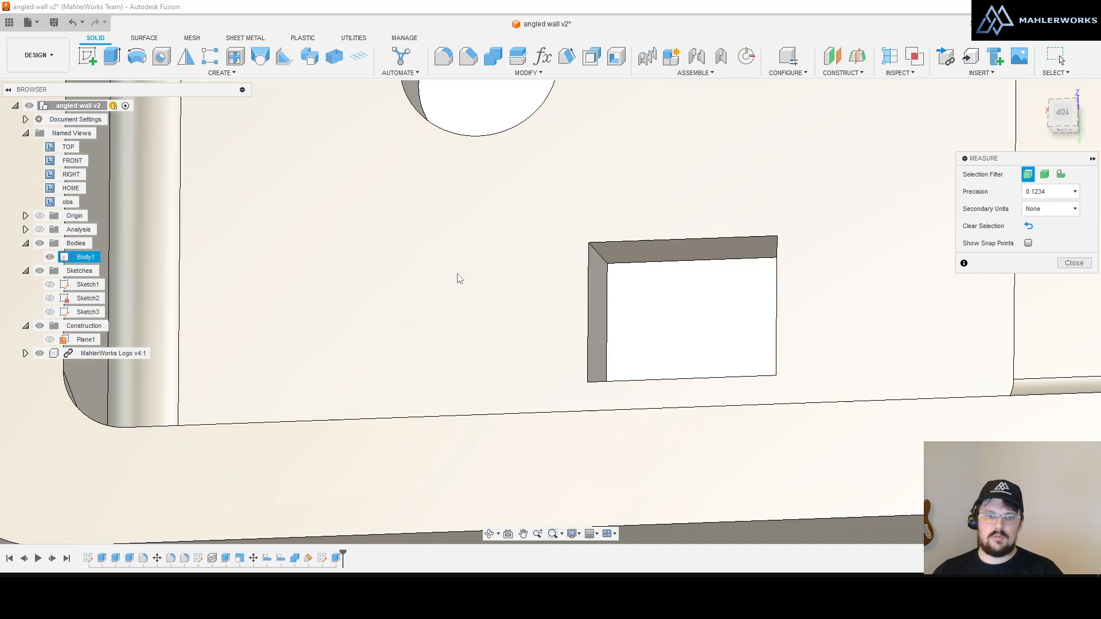
click(459, 279)
shift+middle_drag(548, 342, 575, 340)
click(607, 326)
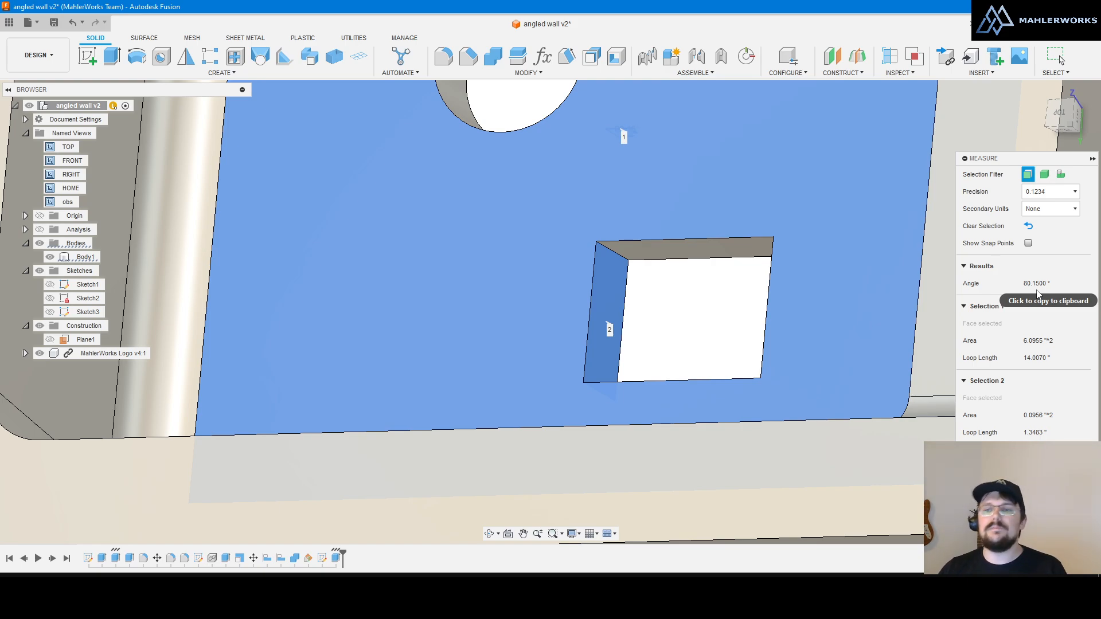
key(Escape)
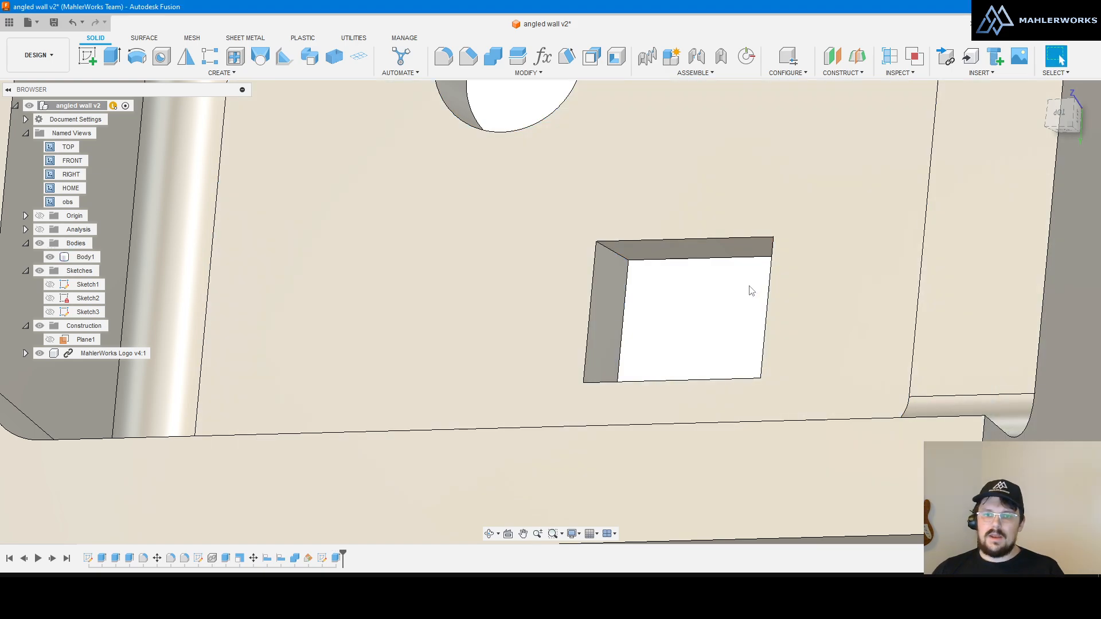
scroll(602, 366, down, 4)
shift+middle_drag(682, 336, 662, 355)
scroll(635, 347, up, 4)
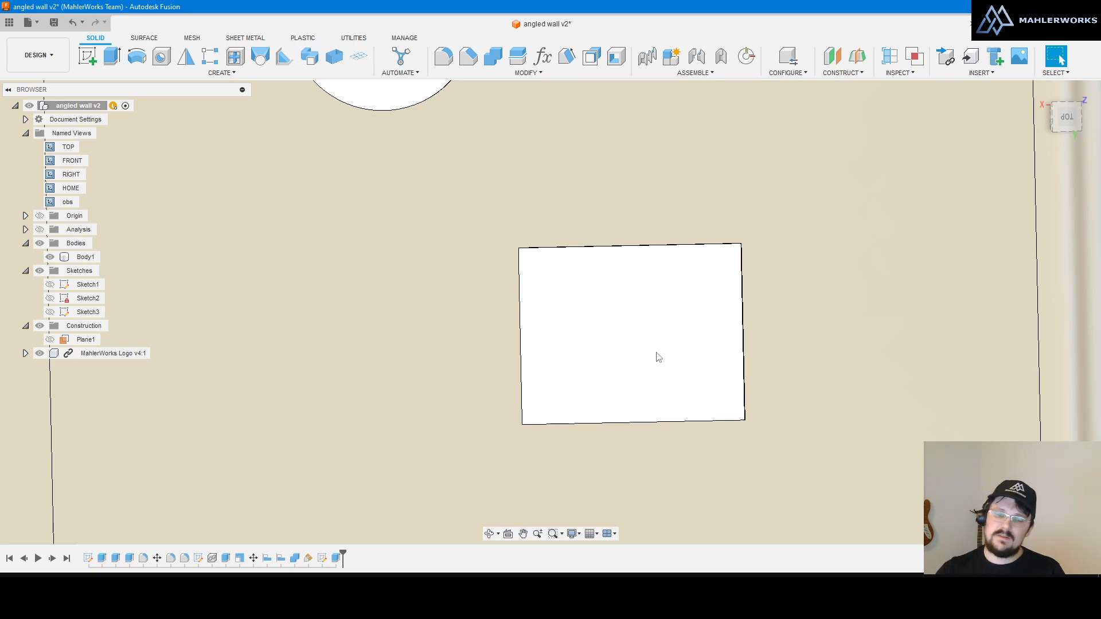
Step: Look straight at the large face with the holes and fit the whole part in view
scroll(649, 391, down, 3)
scroll(654, 381, up, 2)
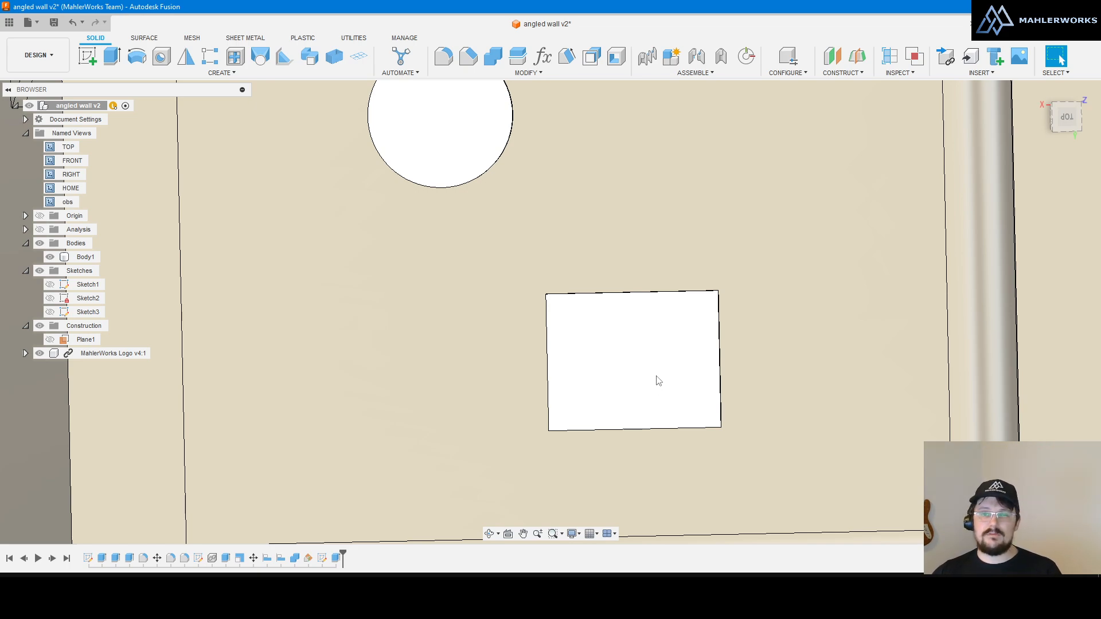
scroll(626, 345, down, 3)
scroll(642, 349, up, 3)
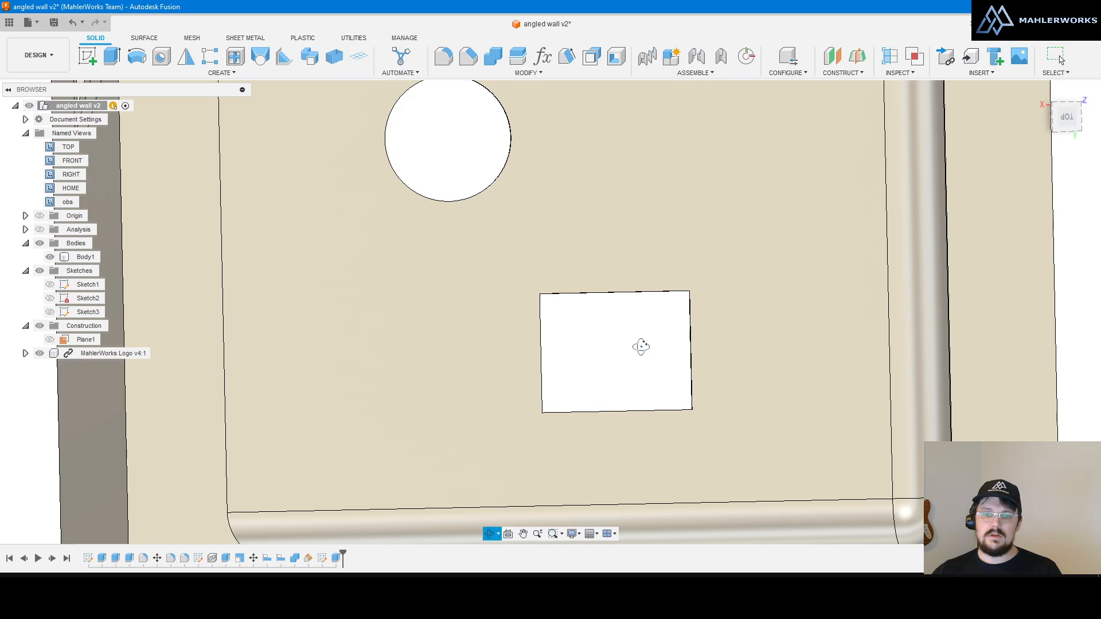
shift+middle_drag(641, 347, 635, 340)
click(628, 226)
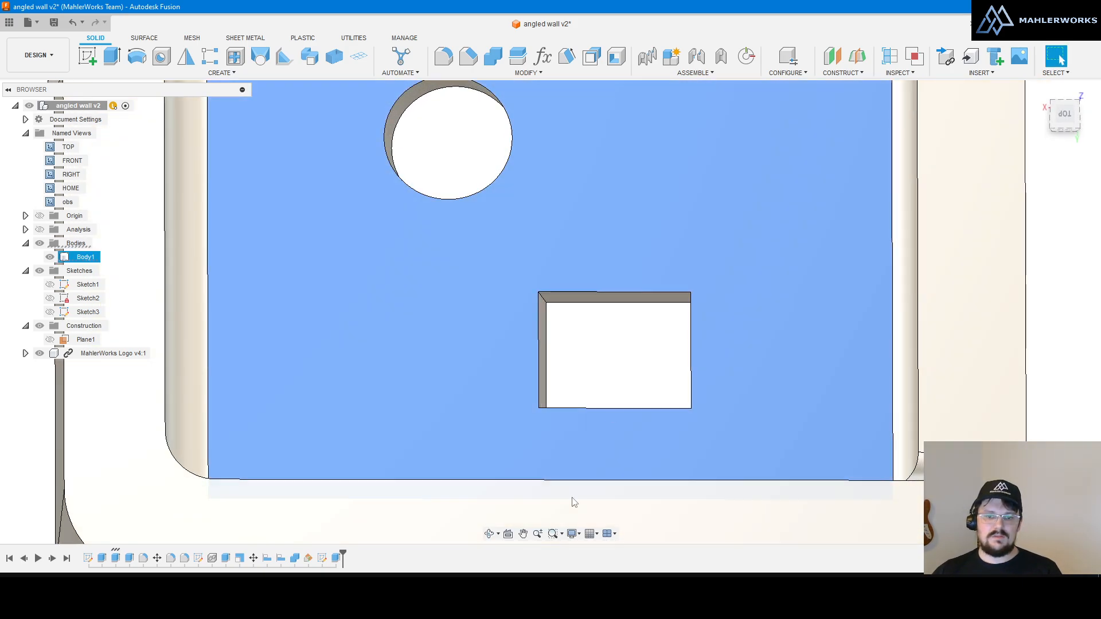
click(507, 535)
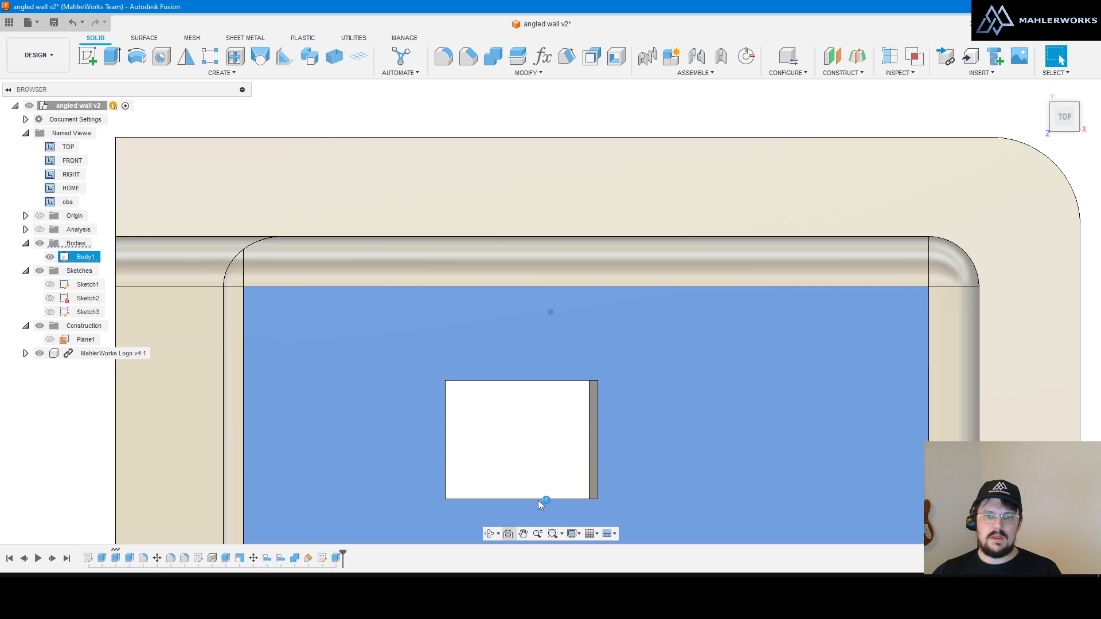
key(F6)
scroll(569, 289, up, 3)
click(571, 282)
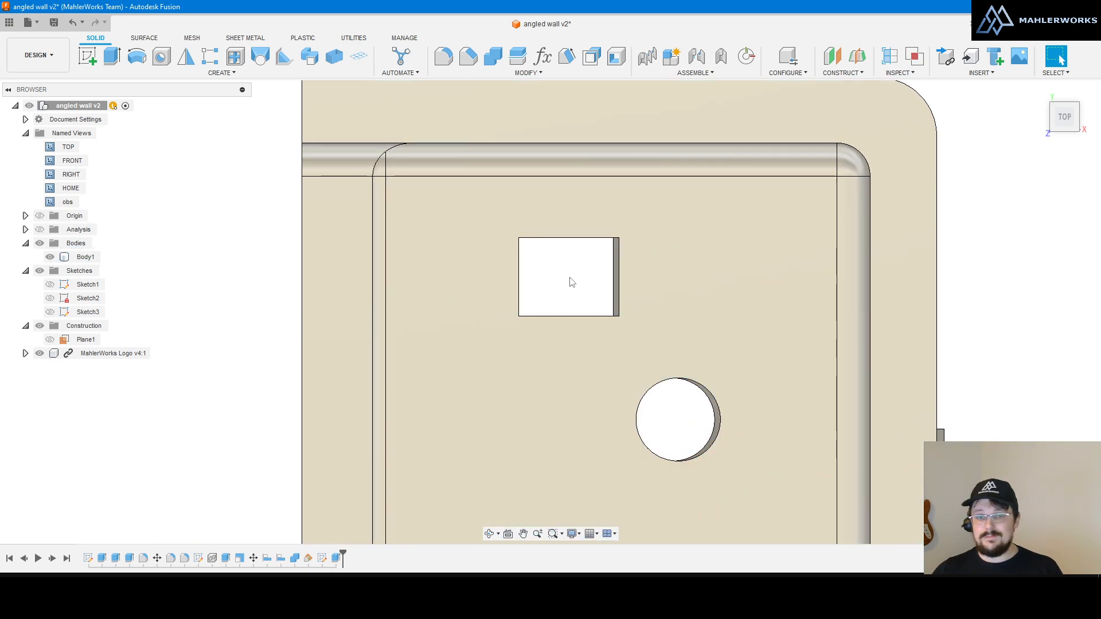
Step: Look at the hole face again and free-orbit to check the logo side wall
scroll(567, 287, up, 3)
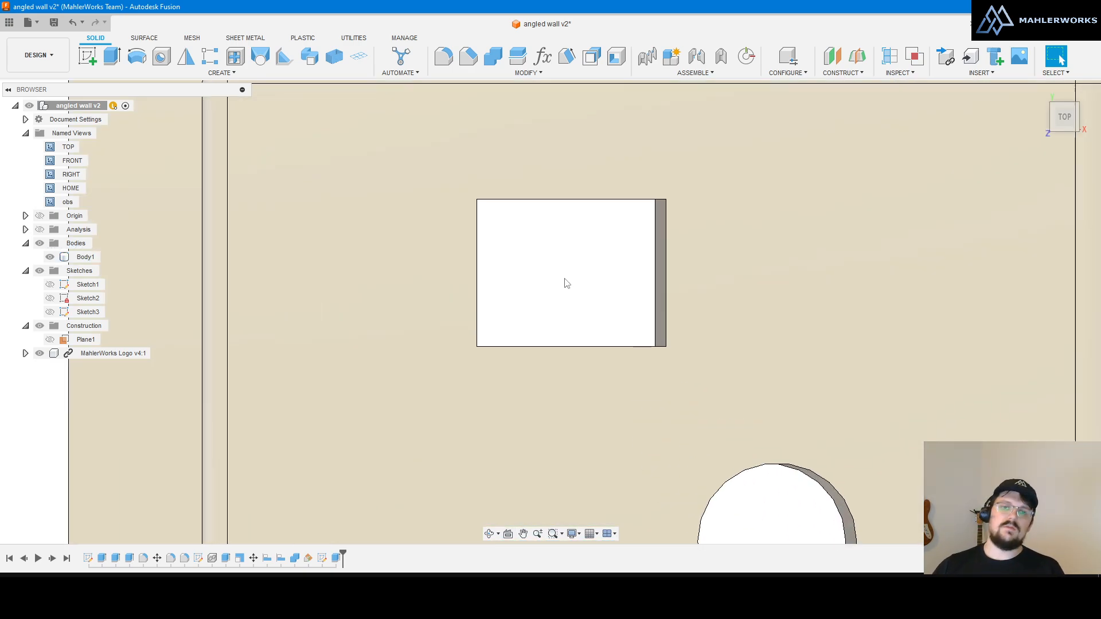
scroll(565, 293, down, 2)
scroll(563, 273, up, 1)
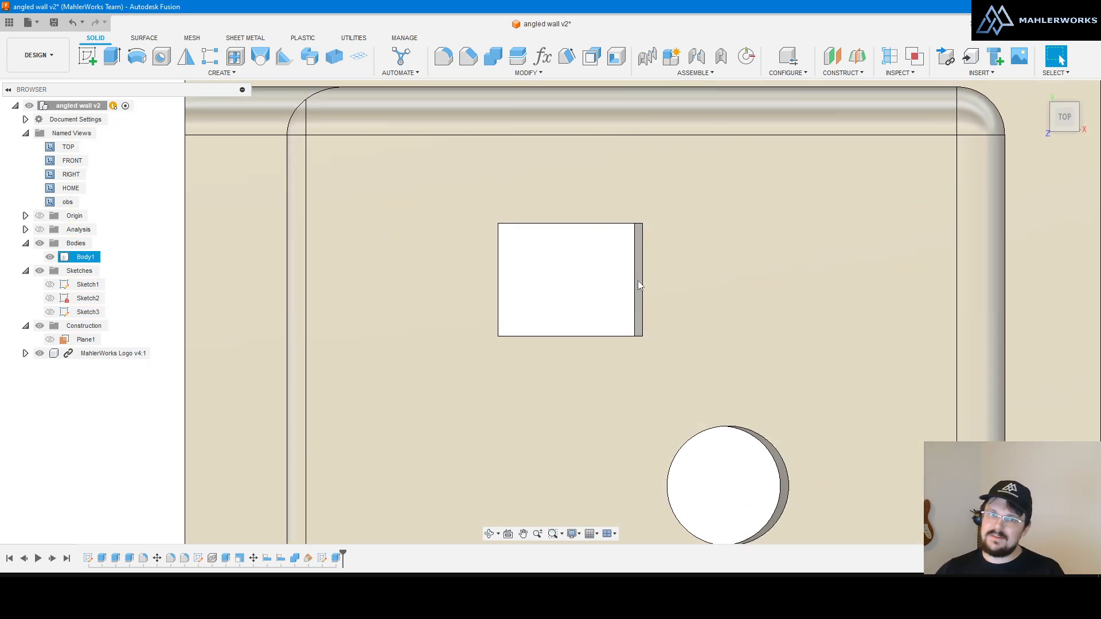
shift+middle_drag(614, 285, 610, 279)
click(684, 337)
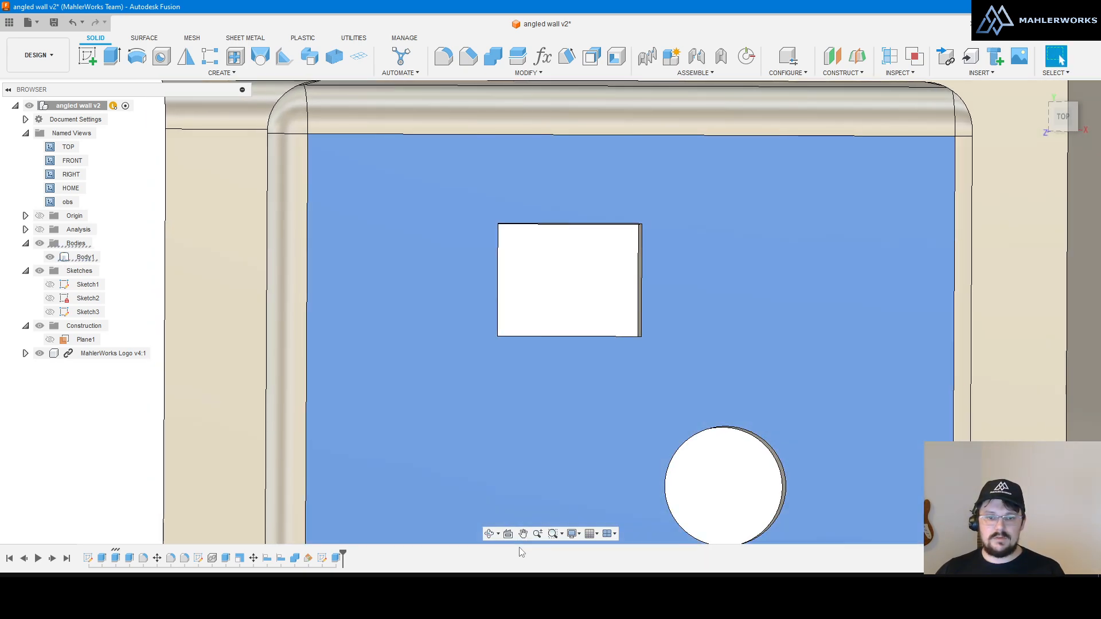
click(508, 535)
click(491, 534)
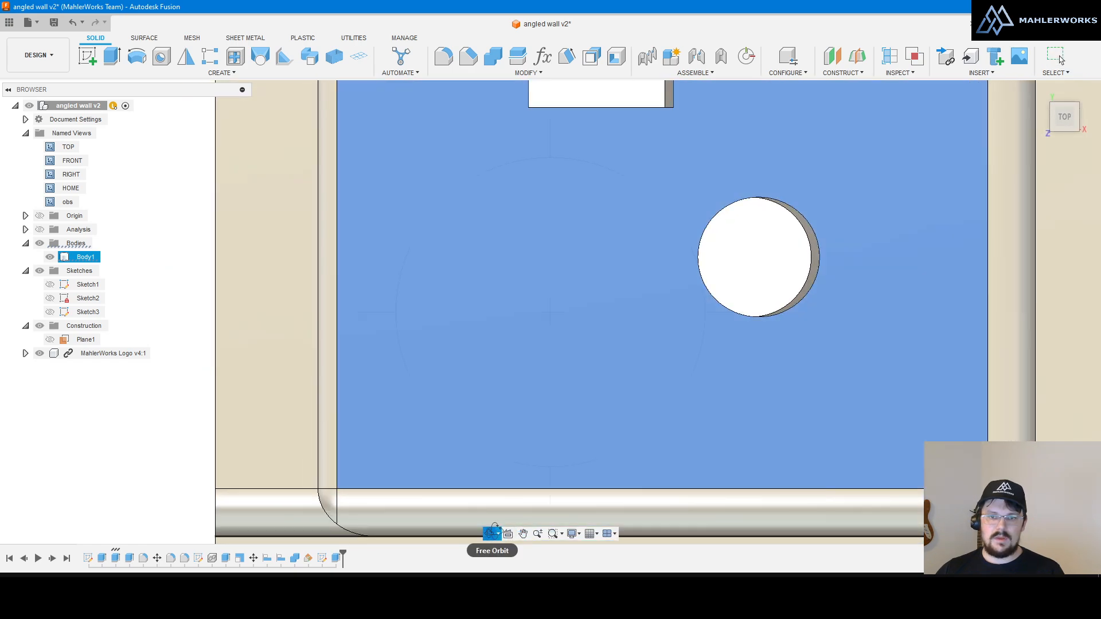
scroll(691, 474, down, 5)
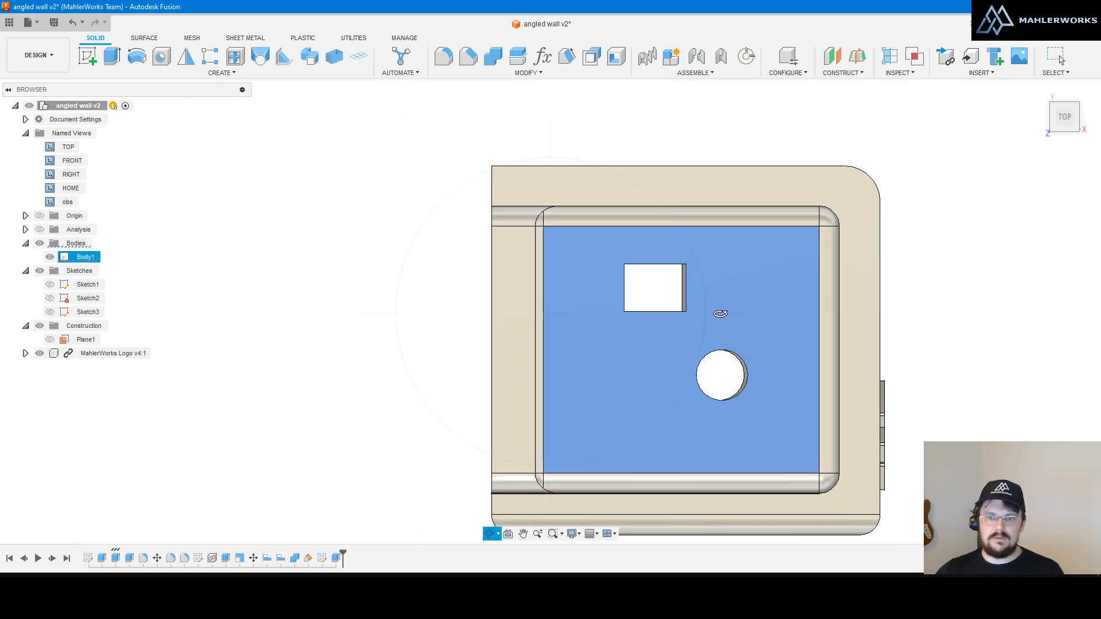
mouse_move(720, 314)
mouse_down()
mouse_move(710, 312)
mouse_move(720, 315)
mouse_up()
key(Escape)
key(Escape)
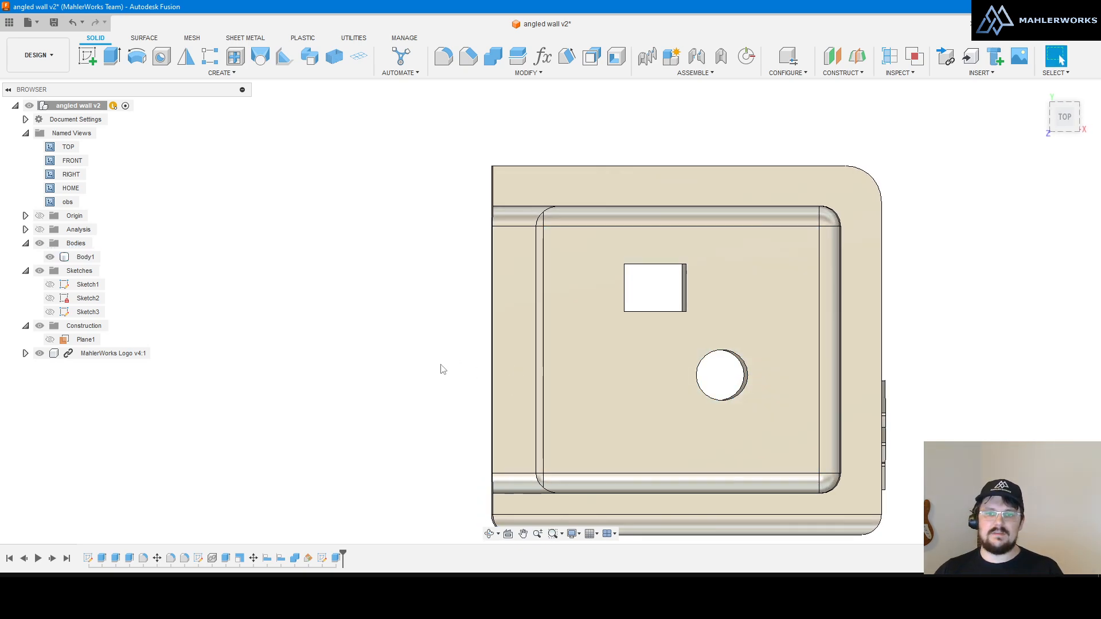
scroll(440, 365, down, 4)
scroll(629, 320, up, 4)
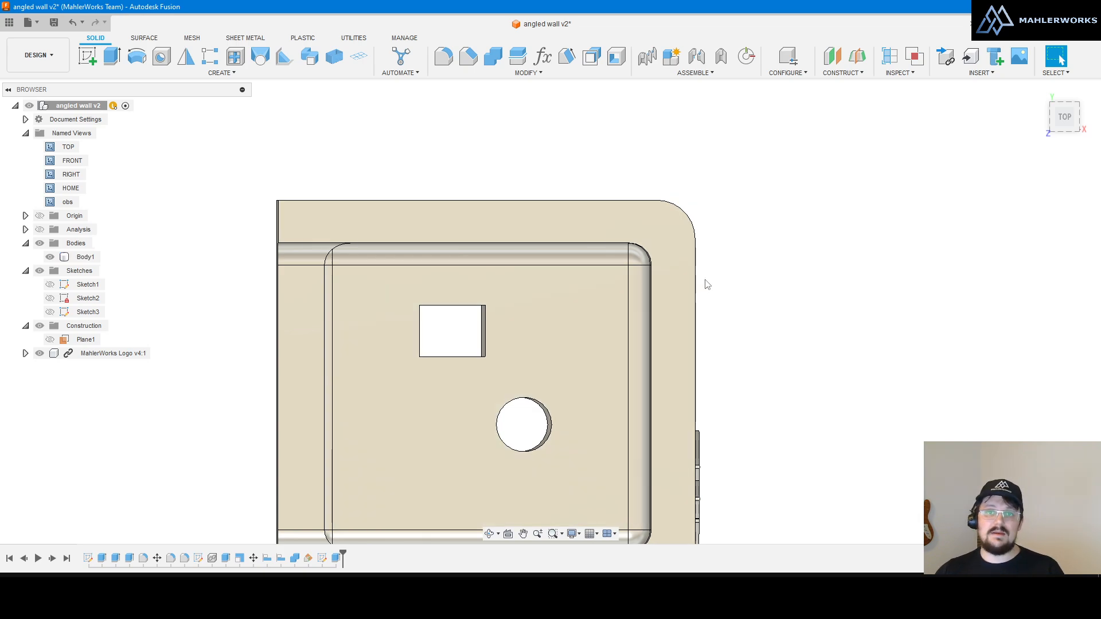
scroll(599, 321, down, 2)
scroll(569, 327, up, 5)
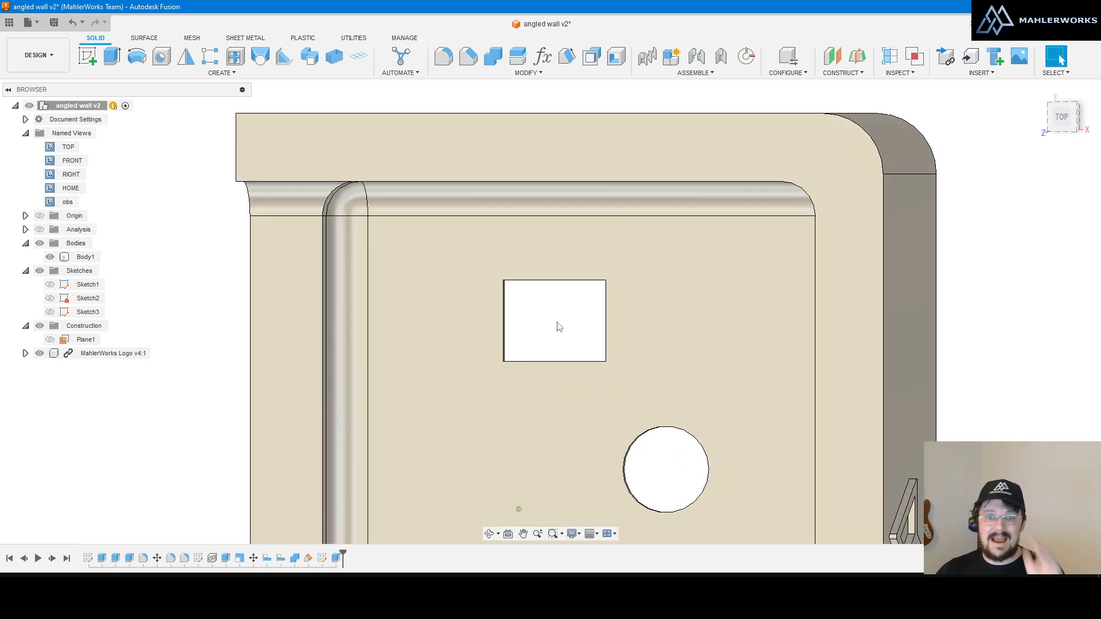
Step: Orbit flat over the square hole and select the pocket's vertical corner edge
shift+middle_drag(567, 317, 623, 325)
scroll(678, 336, down, 4)
scroll(573, 332, up, 4)
scroll(575, 335, up, 1)
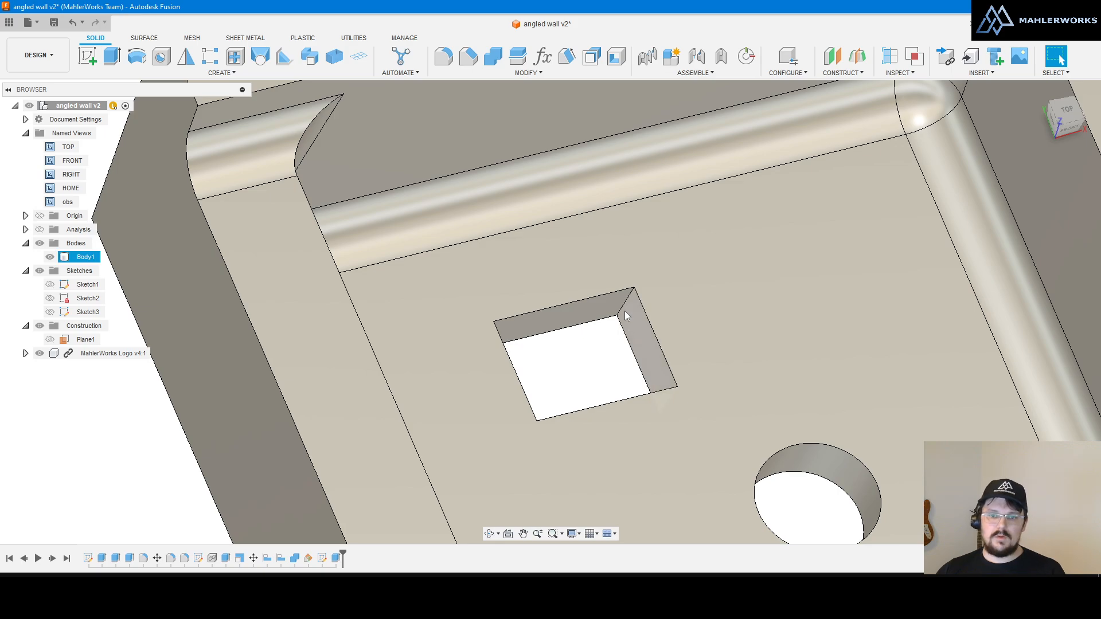
mouse_move(627, 312)
shift+middle_down()
mouse_move(621, 321)
mouse_move(627, 307)
shift+middle_up()
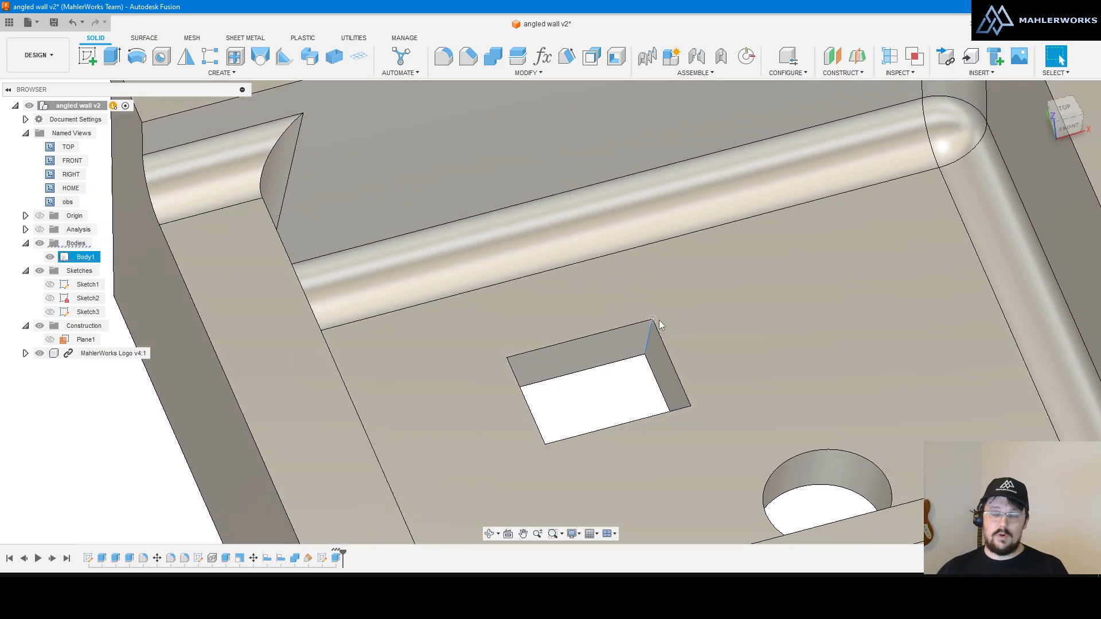
scroll(662, 319, down, 3)
scroll(662, 323, up, 4)
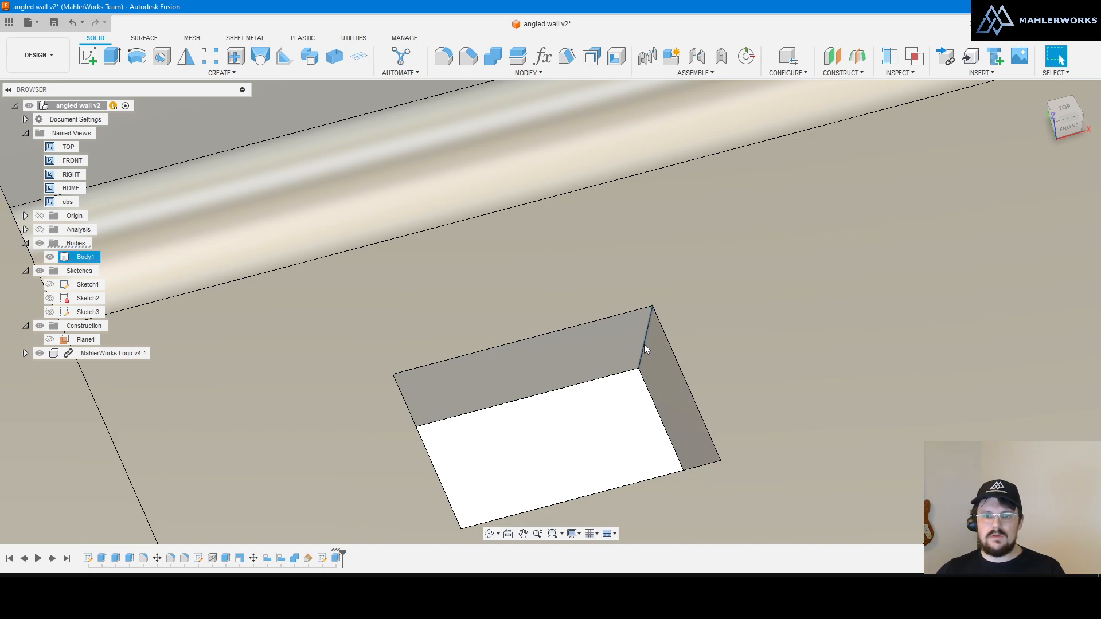
click(644, 344)
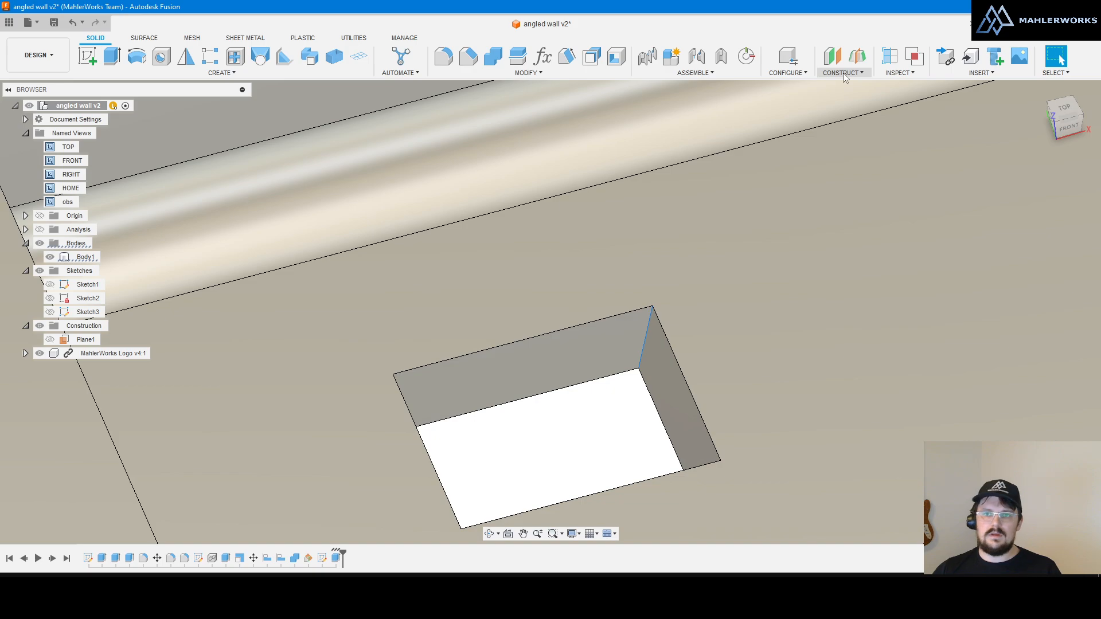
Step: Create Plane6 along the corner edge at distance 0.0466 near its top, then select it
click(843, 73)
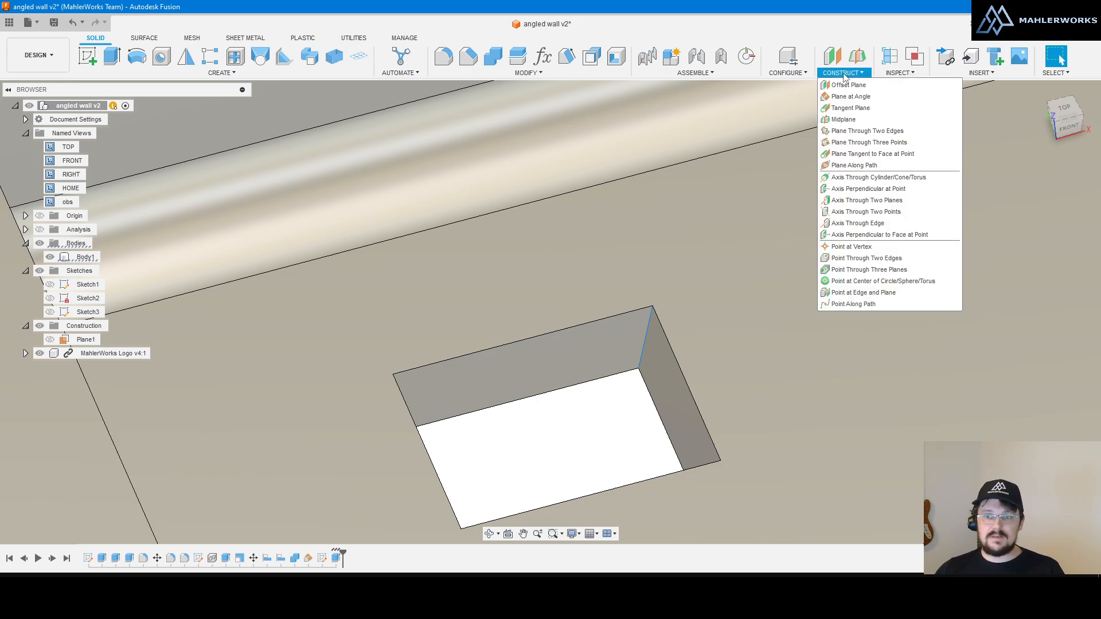
click(846, 165)
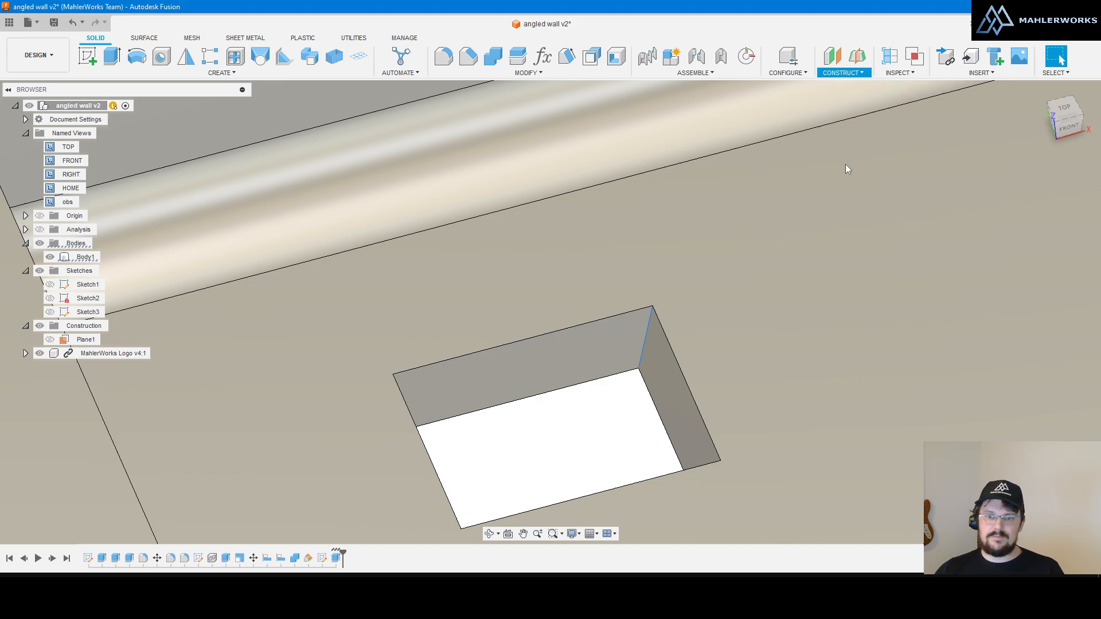
scroll(641, 355, up, 5)
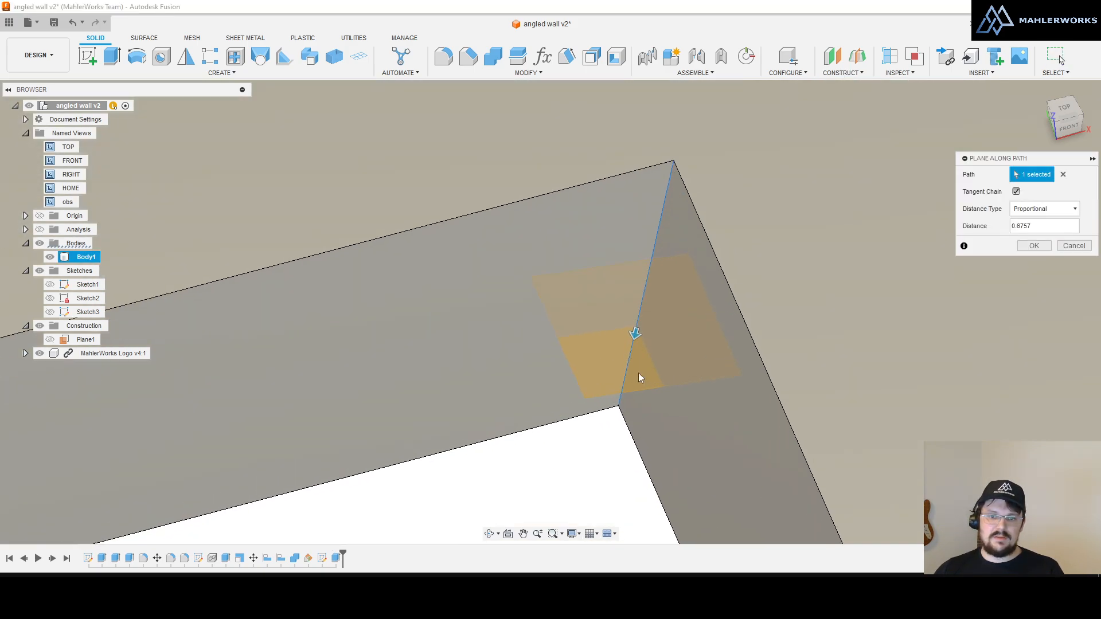
scroll(634, 364, down, 2)
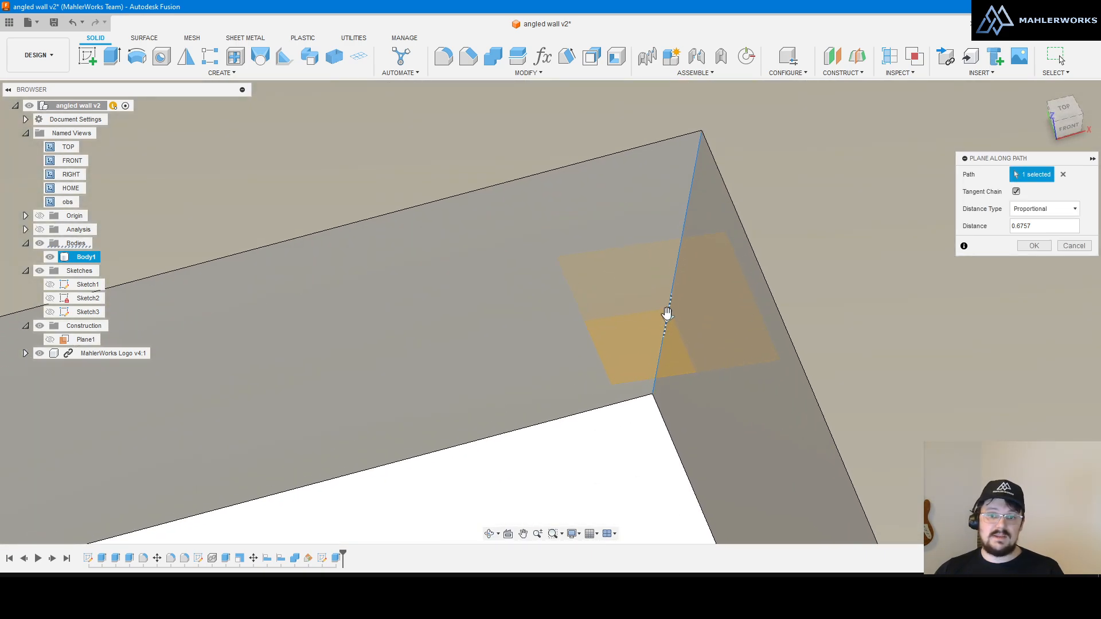
drag(666, 314, 686, 219)
click(1030, 246)
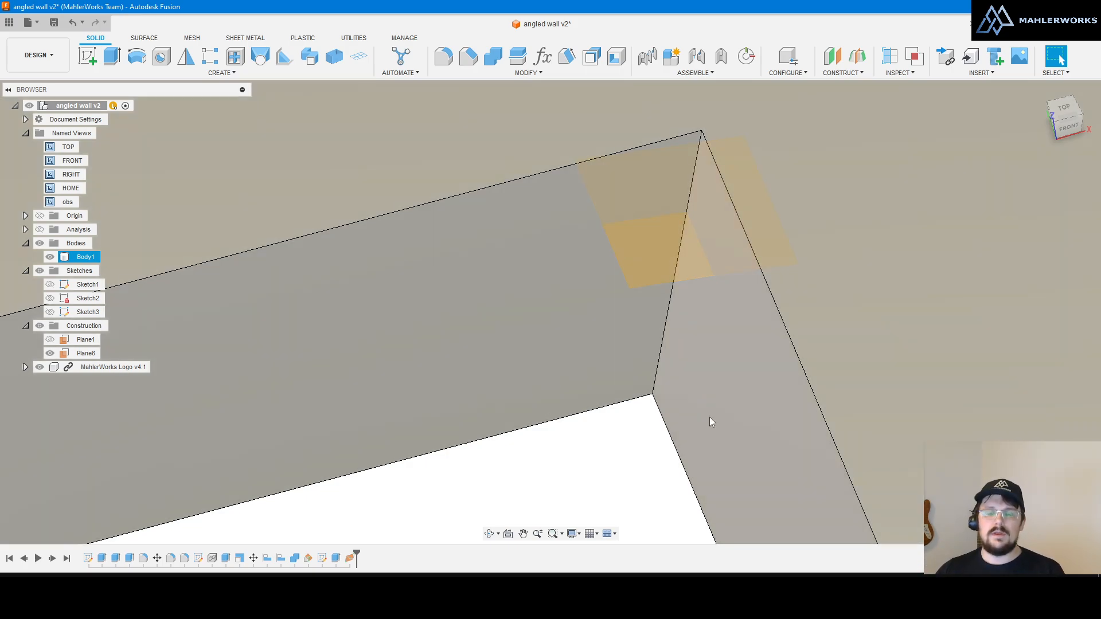
click(657, 246)
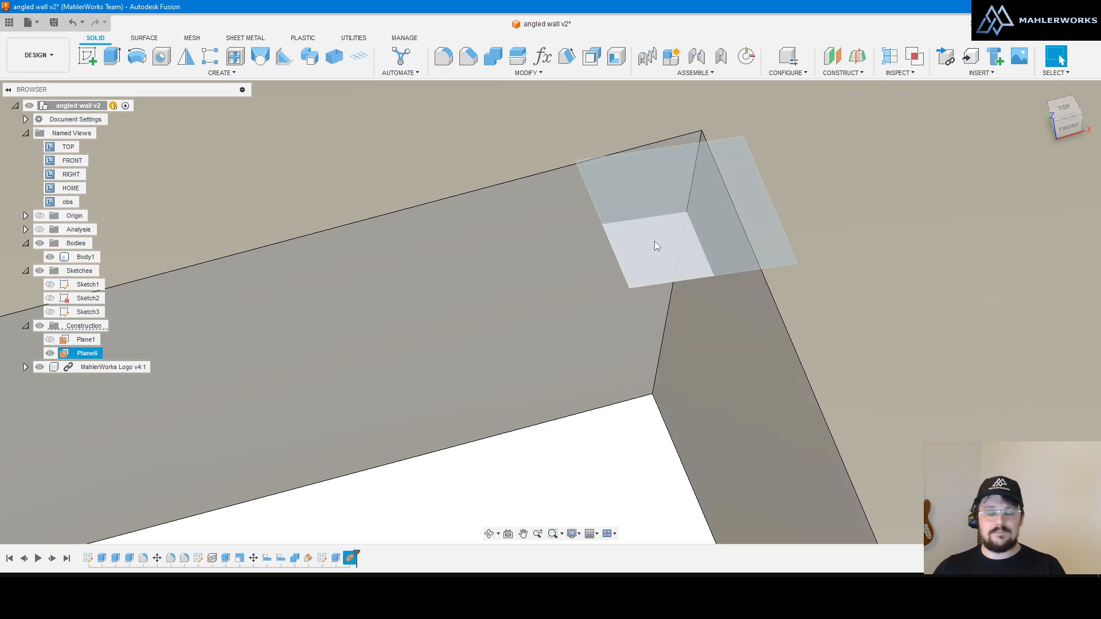
Step: View Plane6 straight on, clear the selection, and zoom out and back in
click(507, 535)
scroll(810, 456, down, 4)
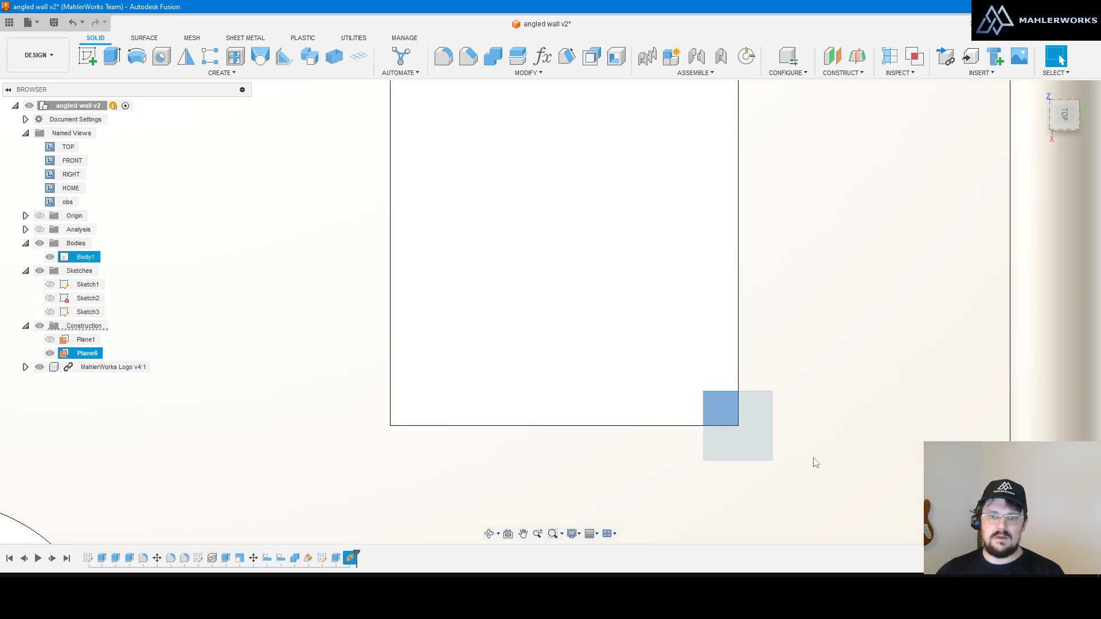
click(811, 457)
scroll(612, 344, down, 2)
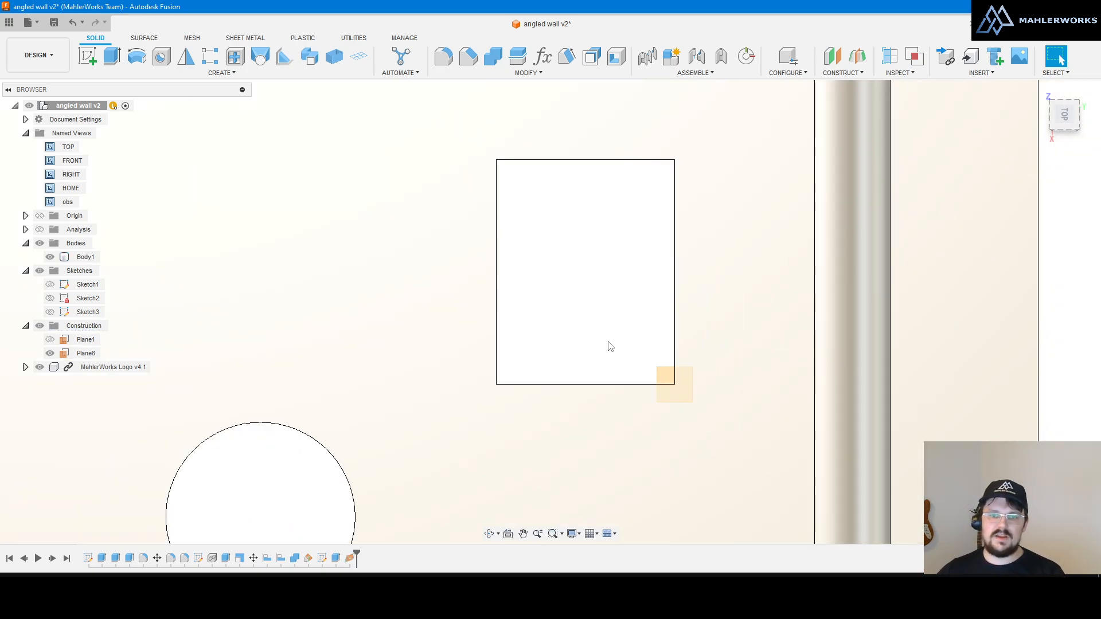
scroll(605, 248, down, 2)
scroll(605, 258, up, 3)
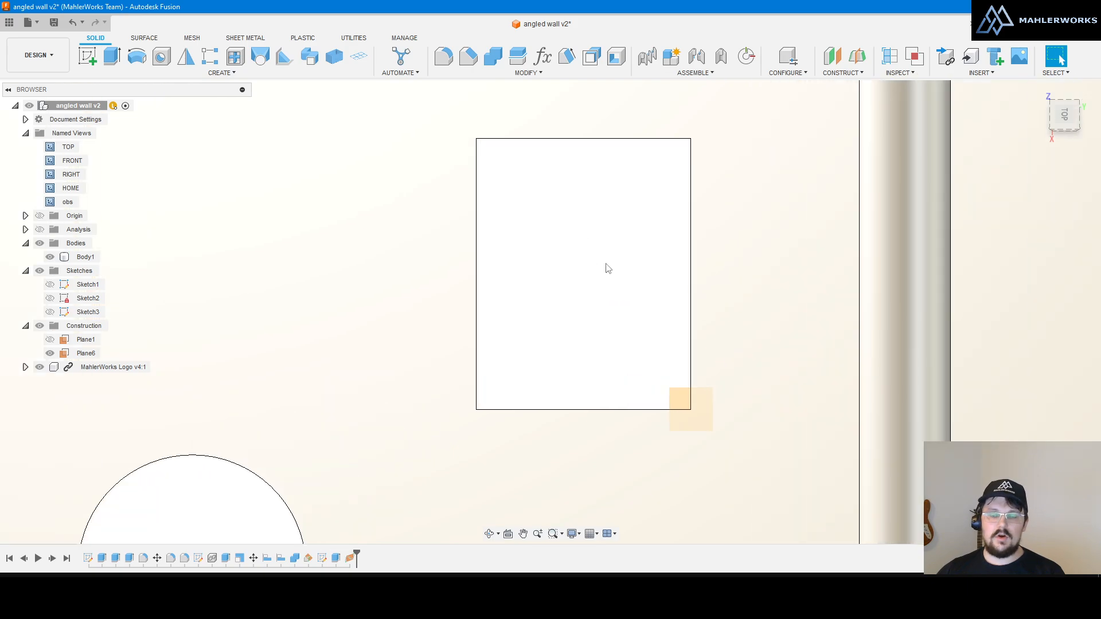
scroll(612, 255, up, 1)
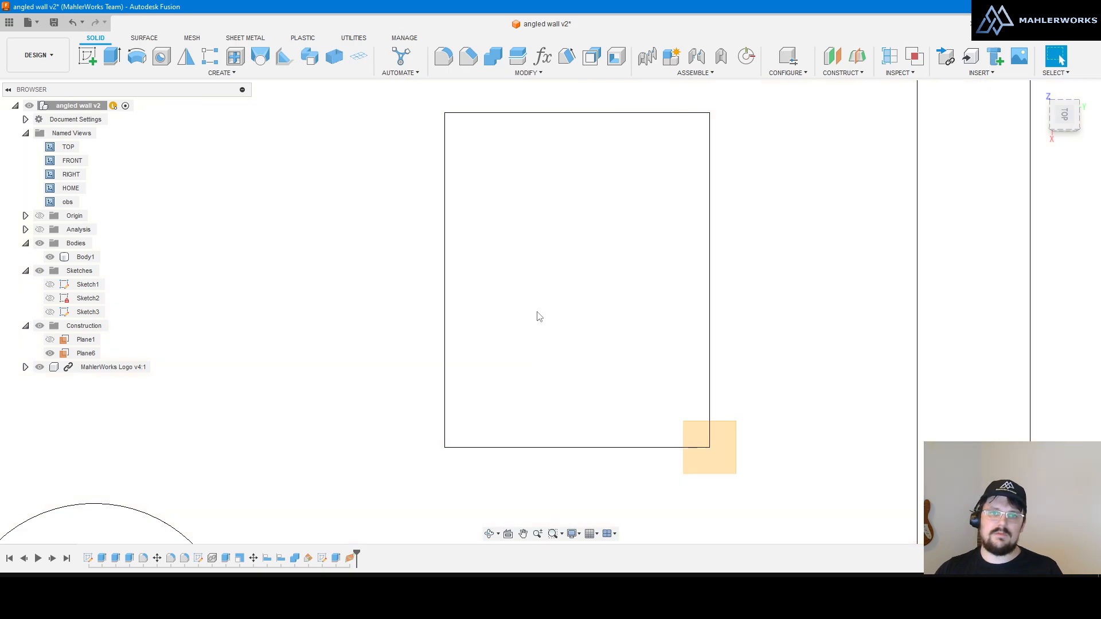
scroll(695, 332, down, 5)
scroll(630, 312, up, 5)
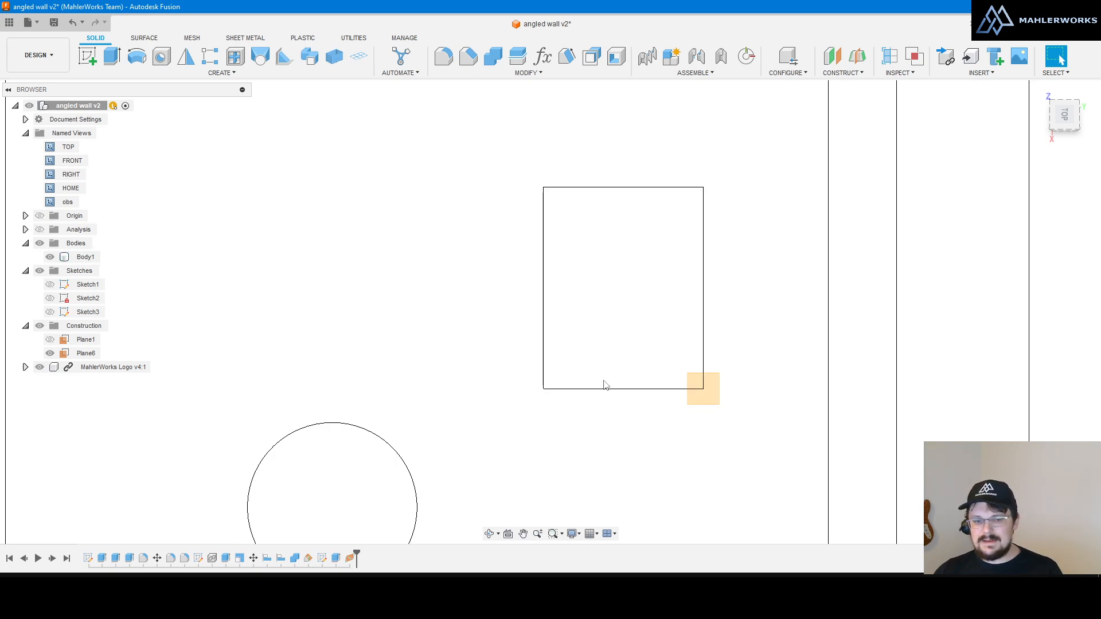
Step: Set the camera to Perspective in Display Settings
click(579, 535)
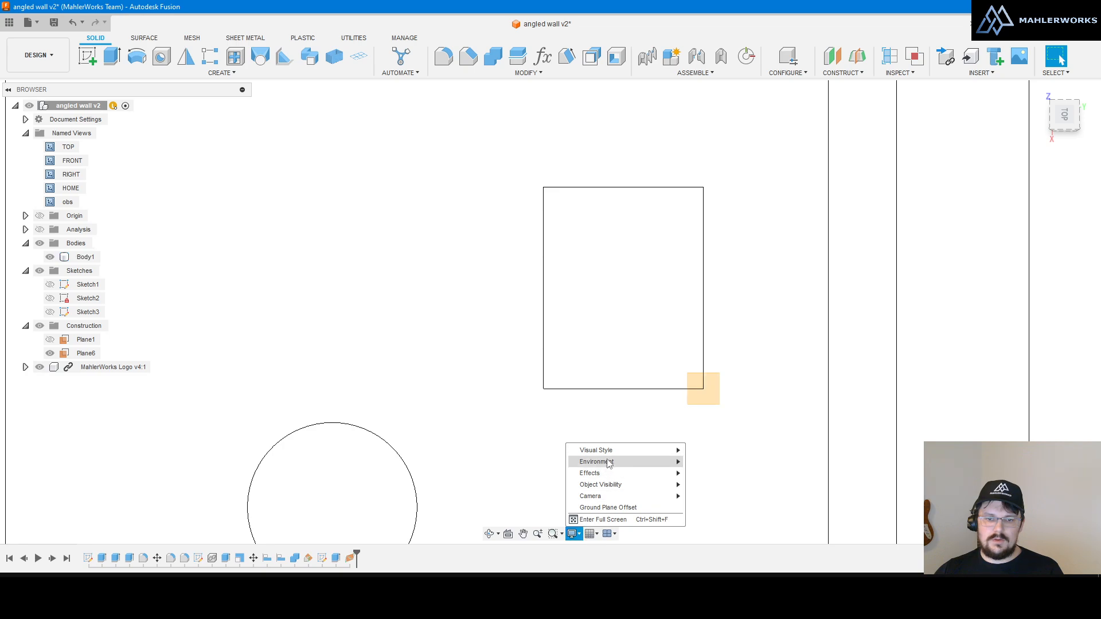
mouse_move(609, 456)
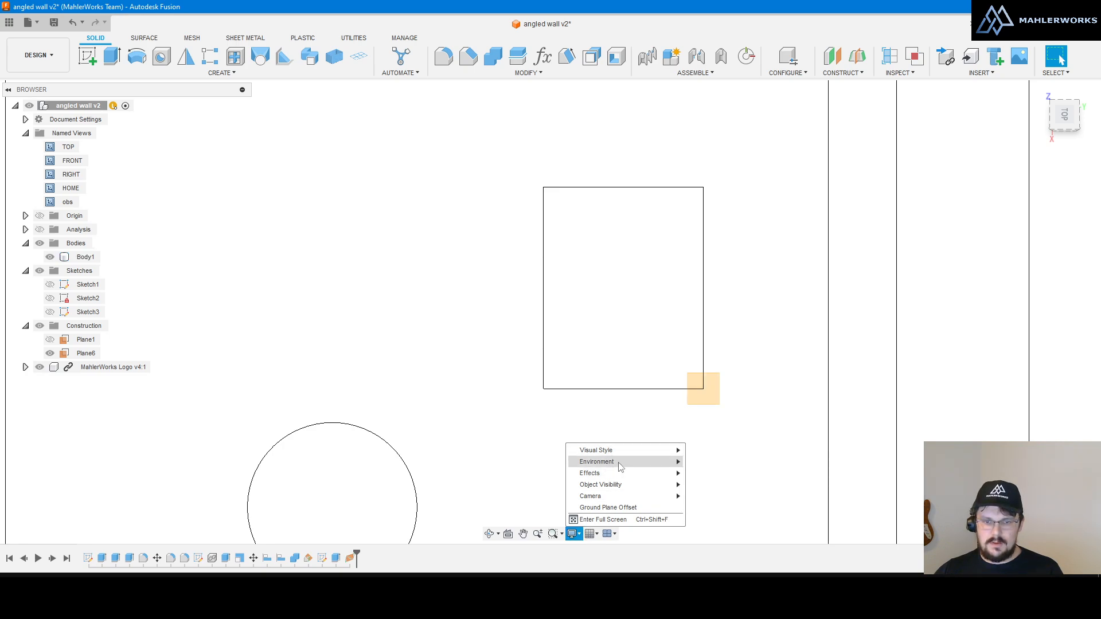
mouse_move(624, 488)
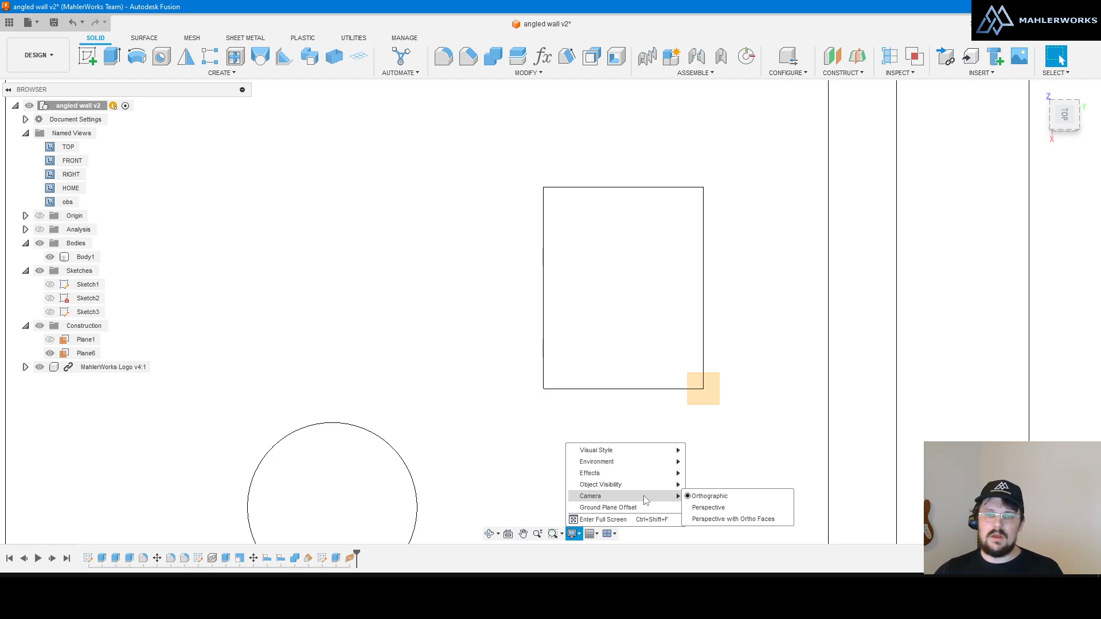
click(713, 509)
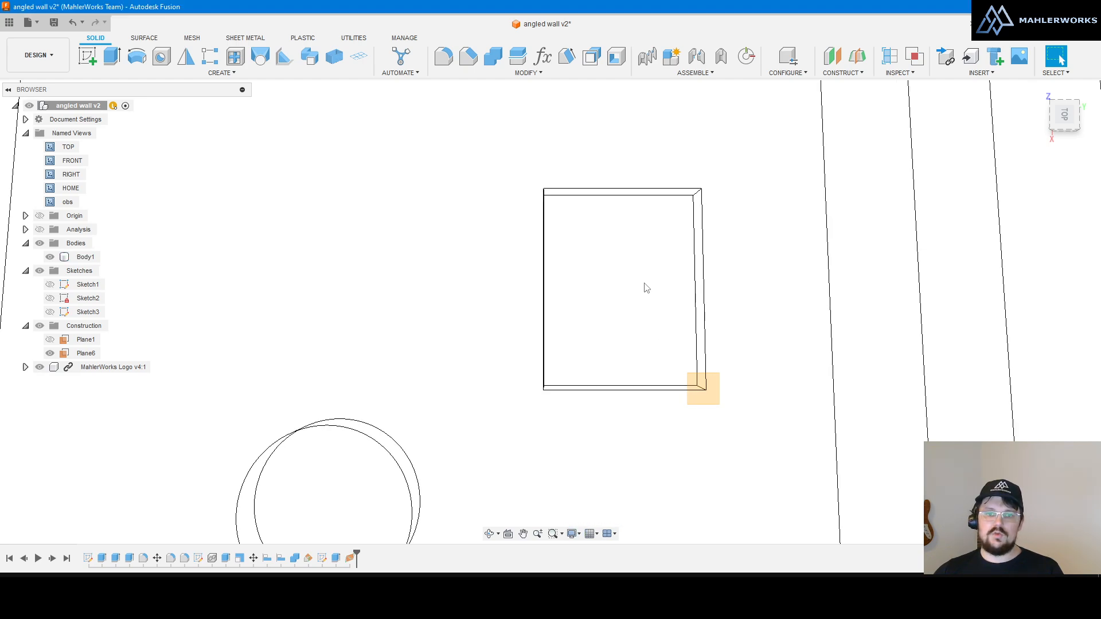
Step: Orbit and zoom the wireframe view to see the holes' offset top and bottom outlines
shift+middle_drag(639, 283, 653, 302)
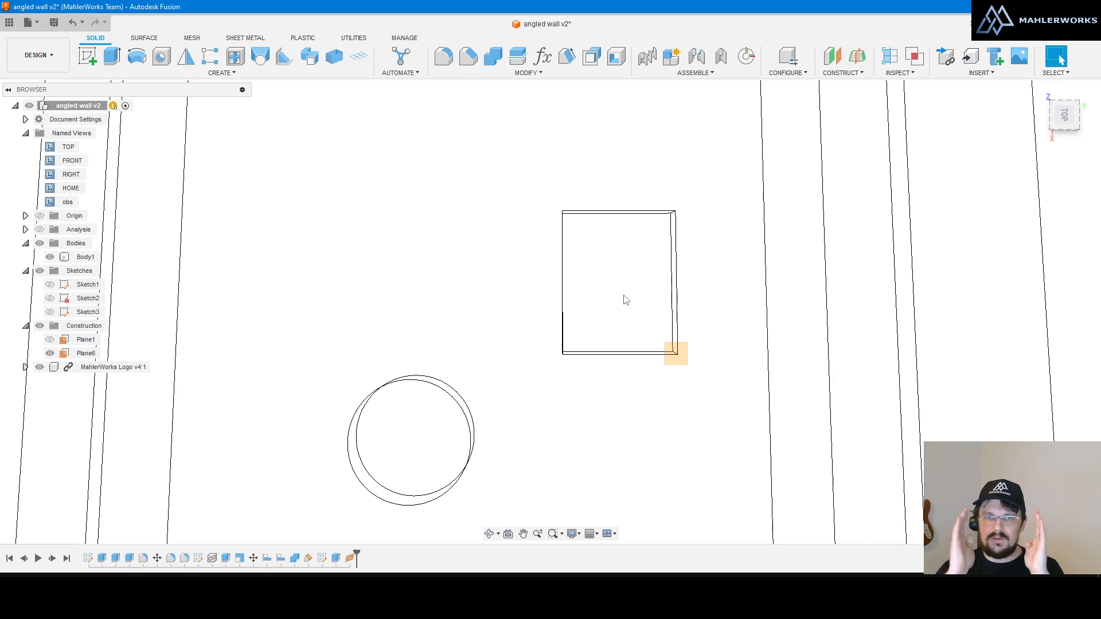
right_click(650, 294)
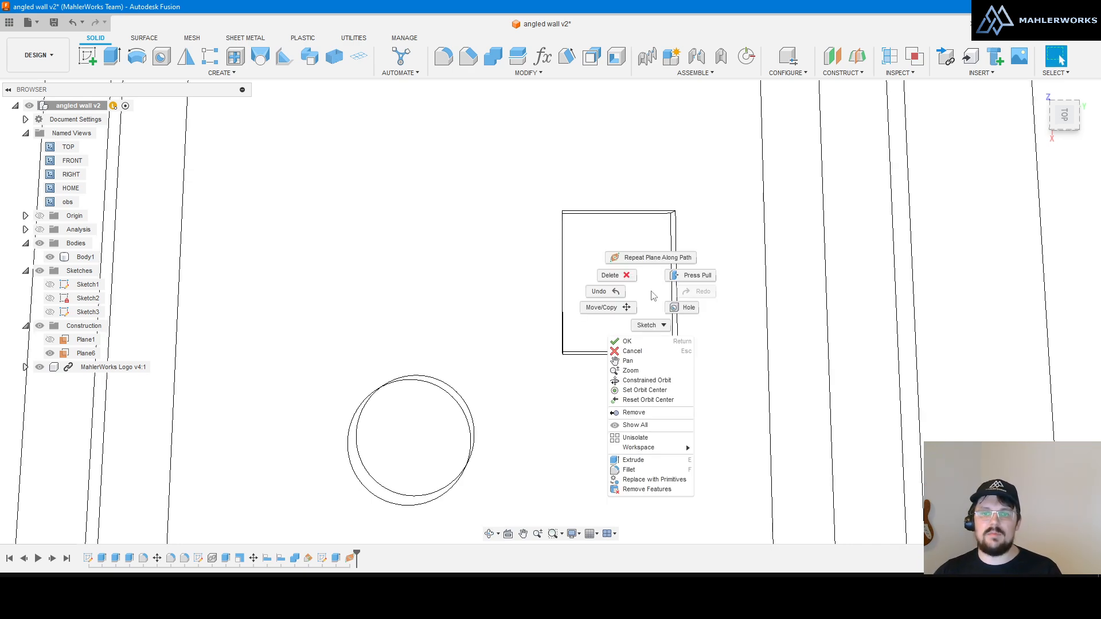
scroll(644, 294, down, 2)
scroll(664, 361, down, 3)
scroll(660, 327, up, 2)
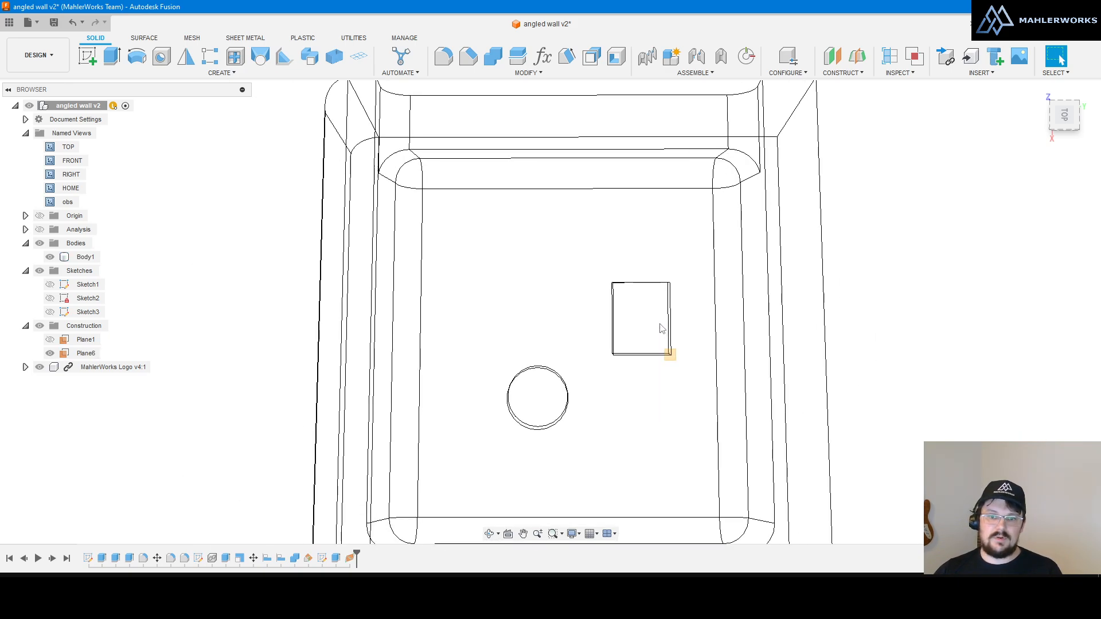
mouse_move(658, 328)
shift+middle_down()
mouse_move(646, 324)
mouse_move(649, 304)
mouse_move(662, 322)
shift+middle_up()
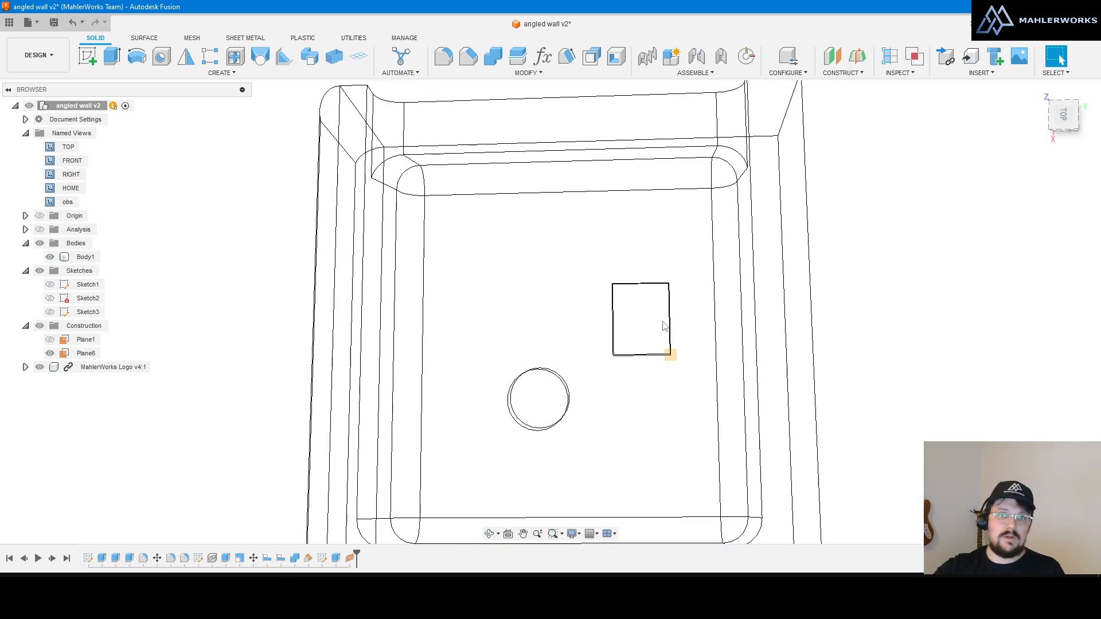
scroll(663, 326, up, 2)
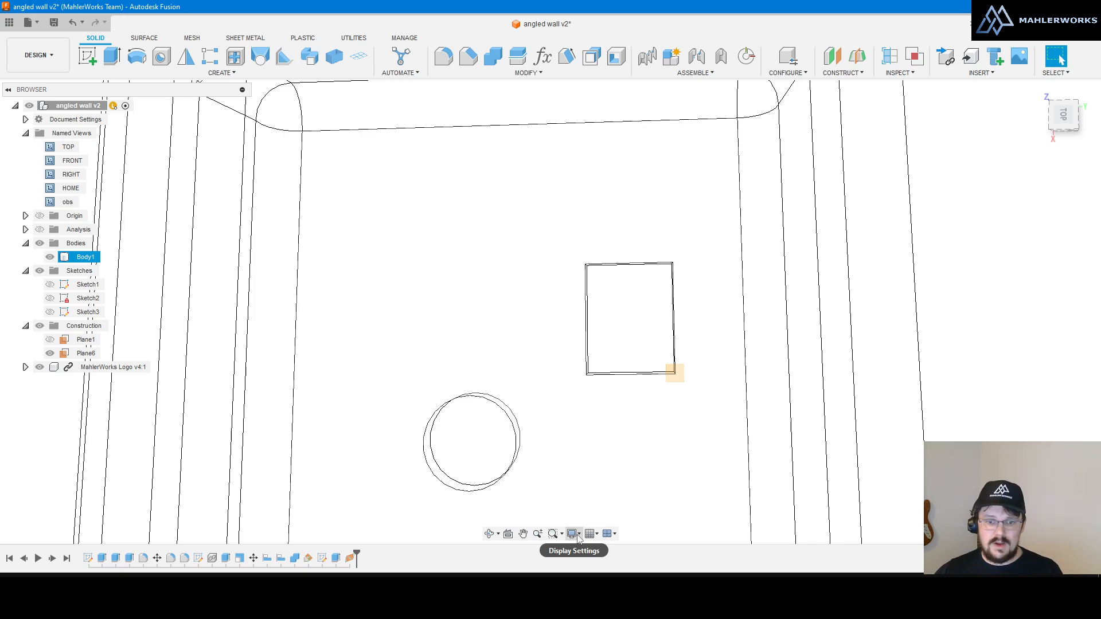
click(574, 534)
mouse_move(595, 498)
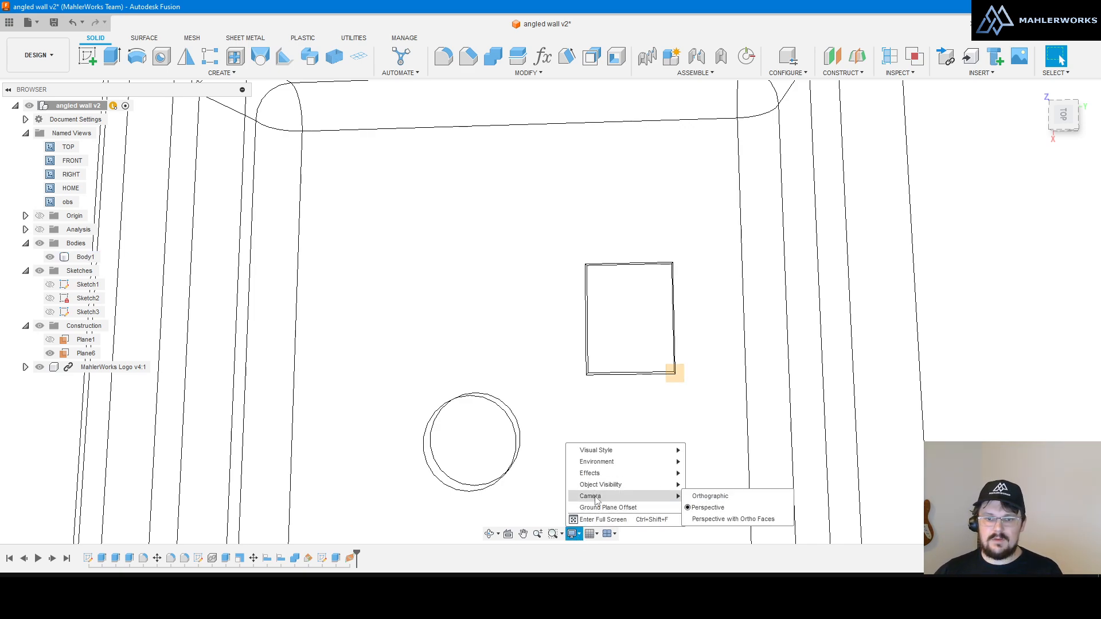
click(714, 497)
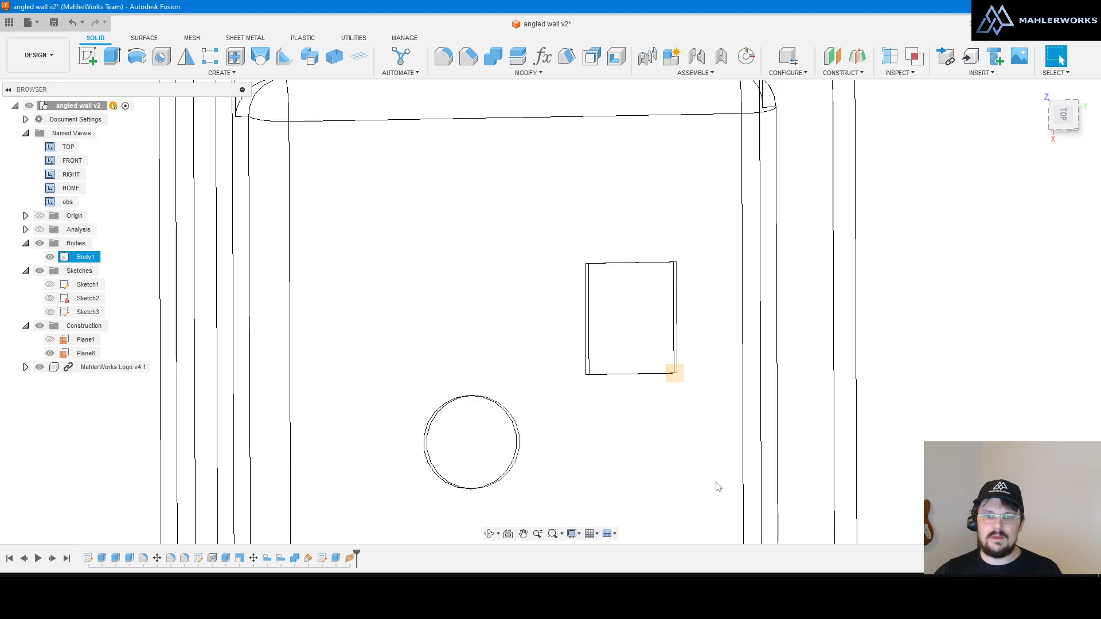
mouse_move(651, 339)
shift+middle_down()
mouse_move(694, 382)
mouse_move(639, 332)
mouse_move(665, 338)
mouse_move(636, 344)
mouse_move(653, 352)
shift+middle_up()
scroll(680, 379, up, 4)
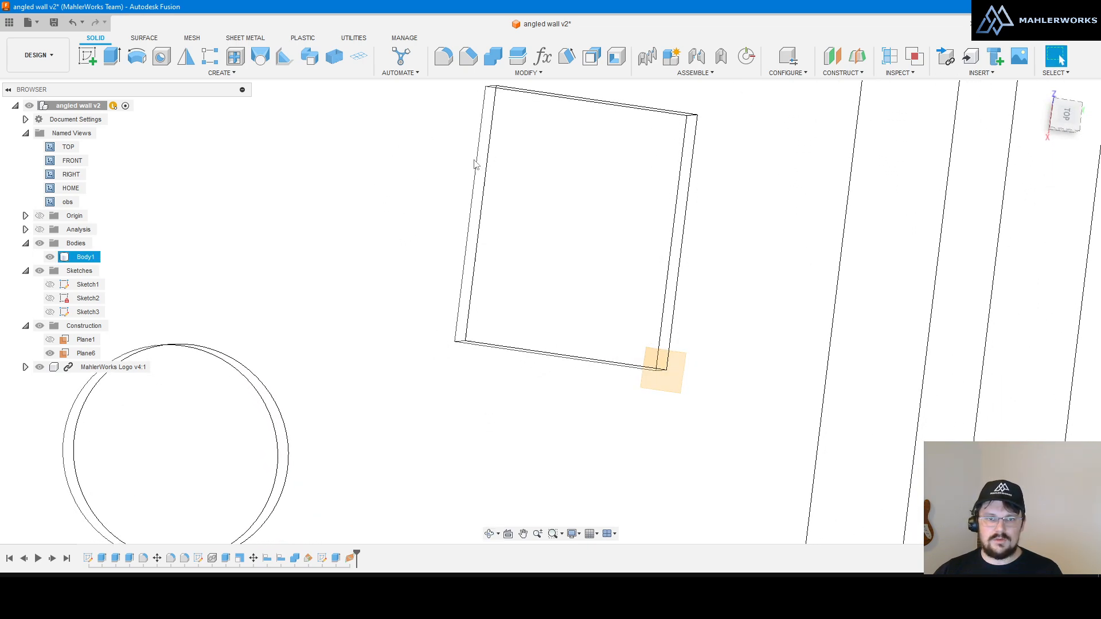
click(653, 360)
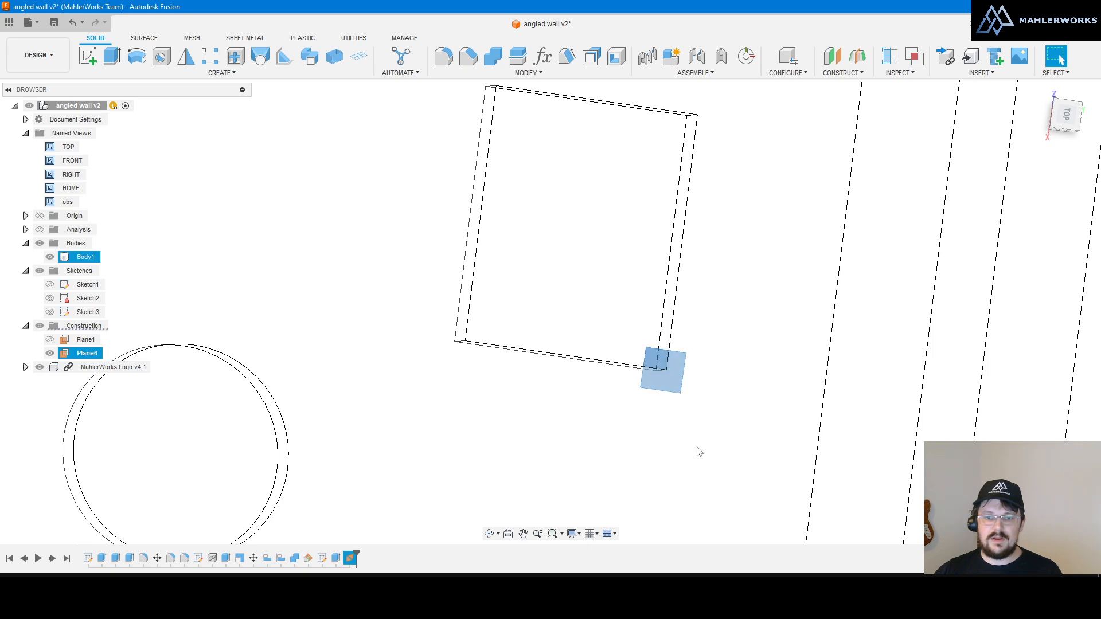
click(507, 534)
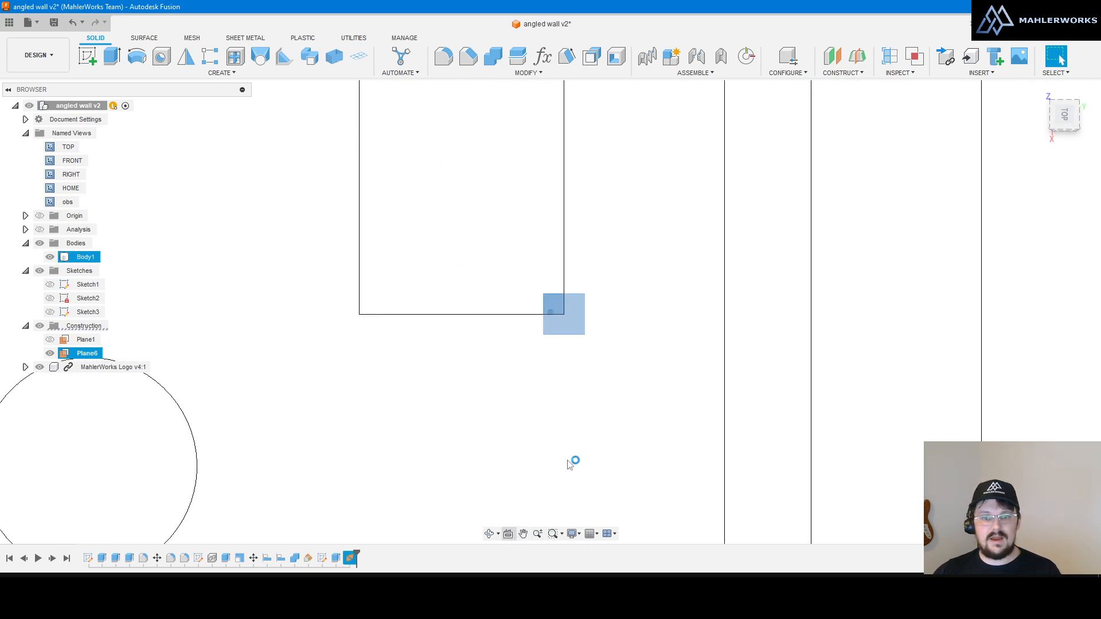
scroll(565, 511, down, 3)
click(515, 363)
scroll(555, 363, down, 2)
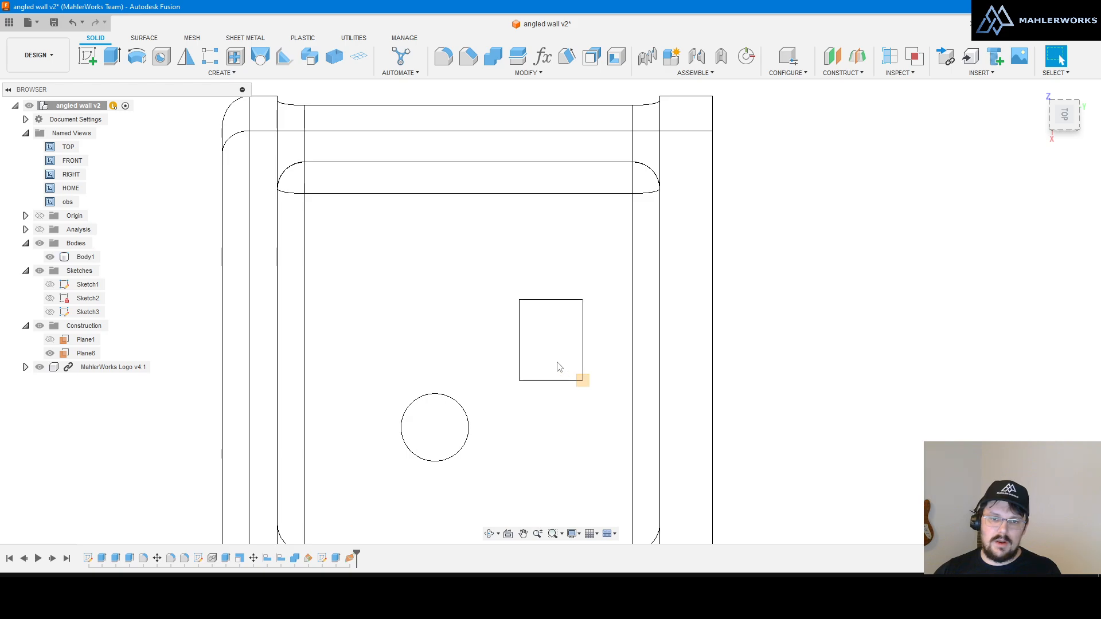
scroll(557, 364, up, 2)
shift+middle_drag(807, 401, 647, 390)
scroll(671, 275, down, 3)
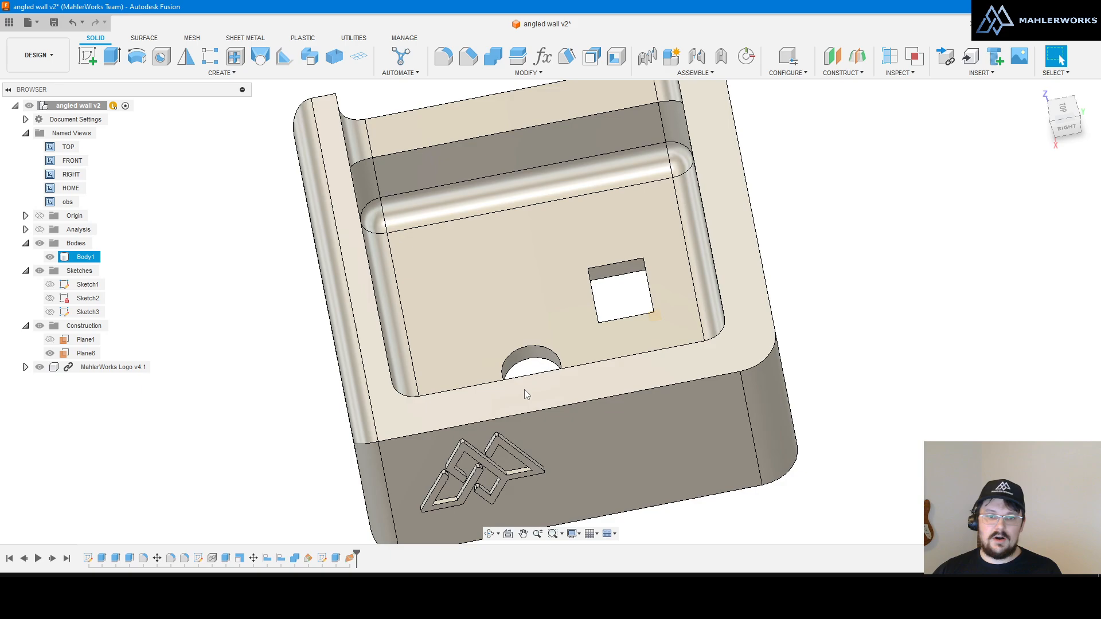
scroll(515, 367, up, 4)
scroll(552, 395, down, 3)
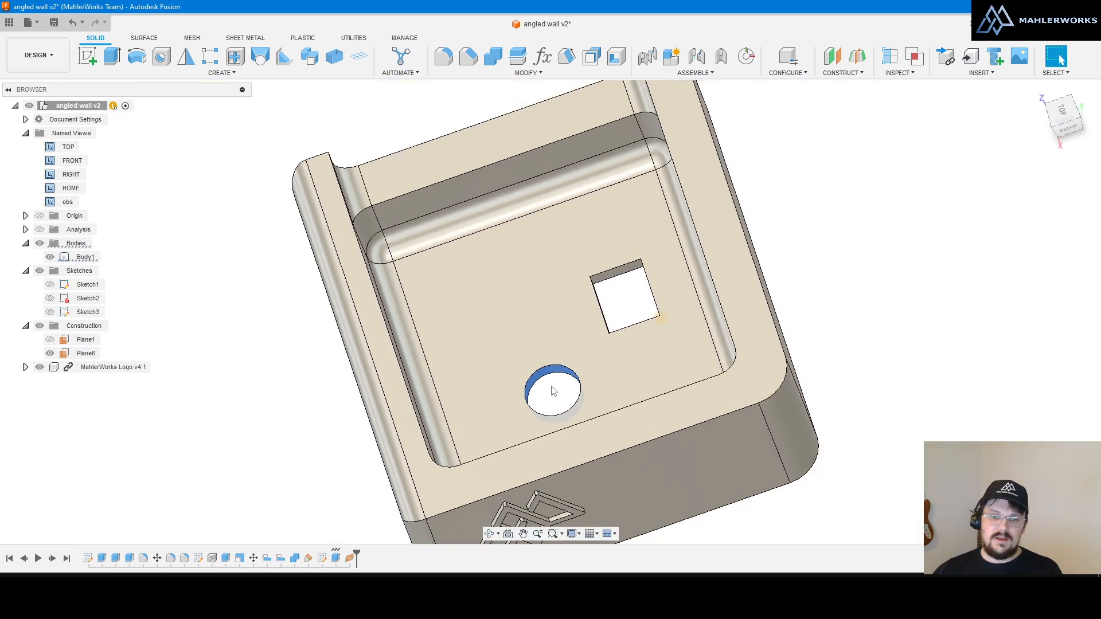
scroll(554, 397, up, 4)
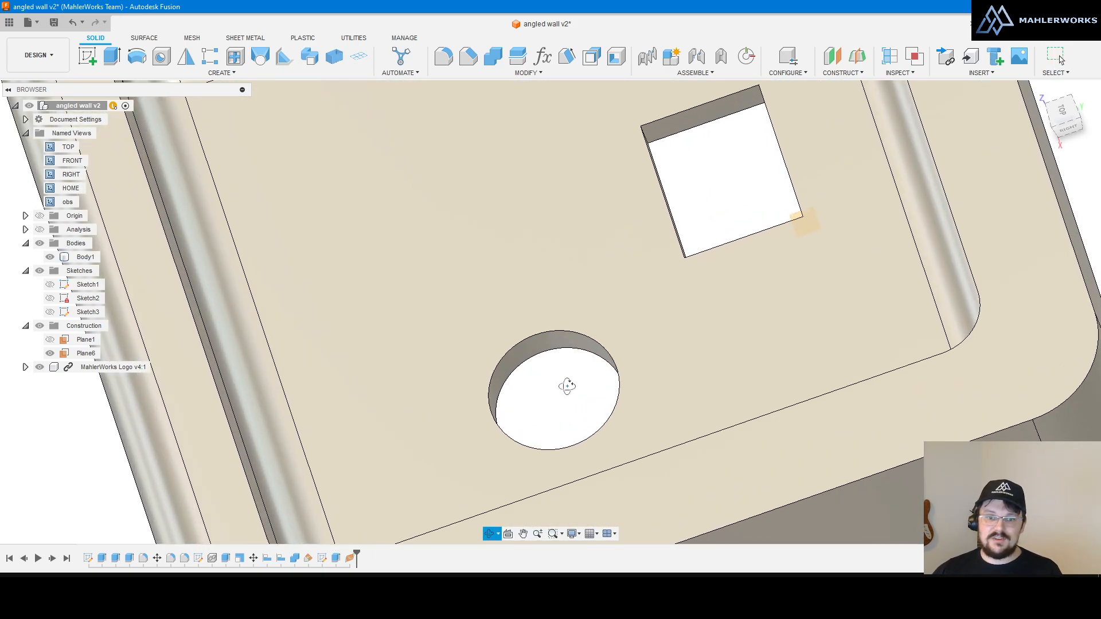
shift+middle_drag(565, 386, 597, 422)
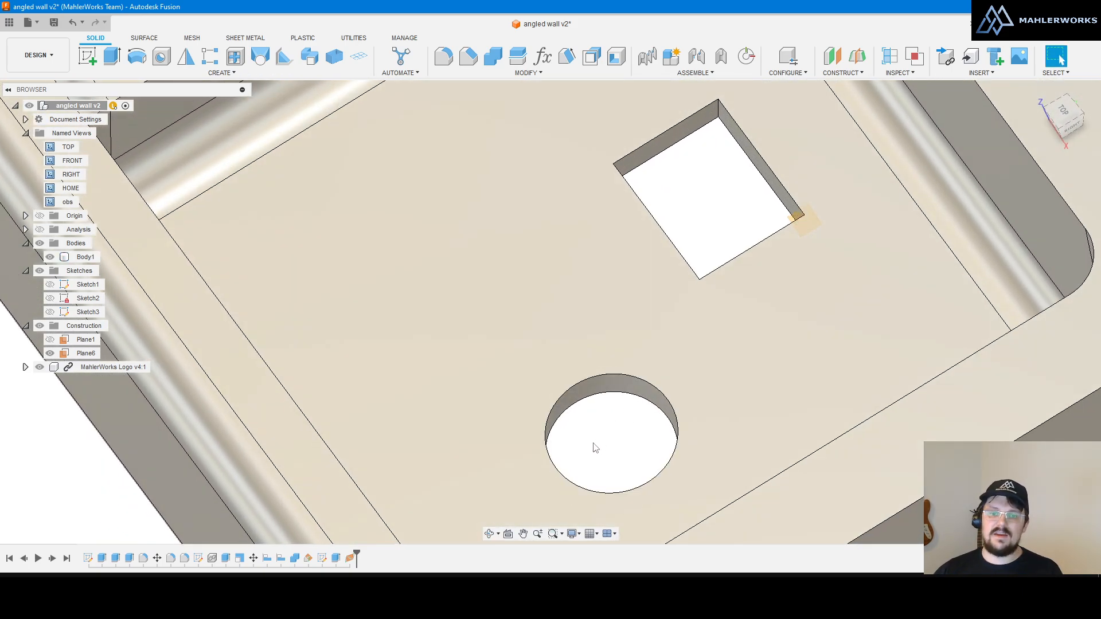
scroll(617, 372, up, 4)
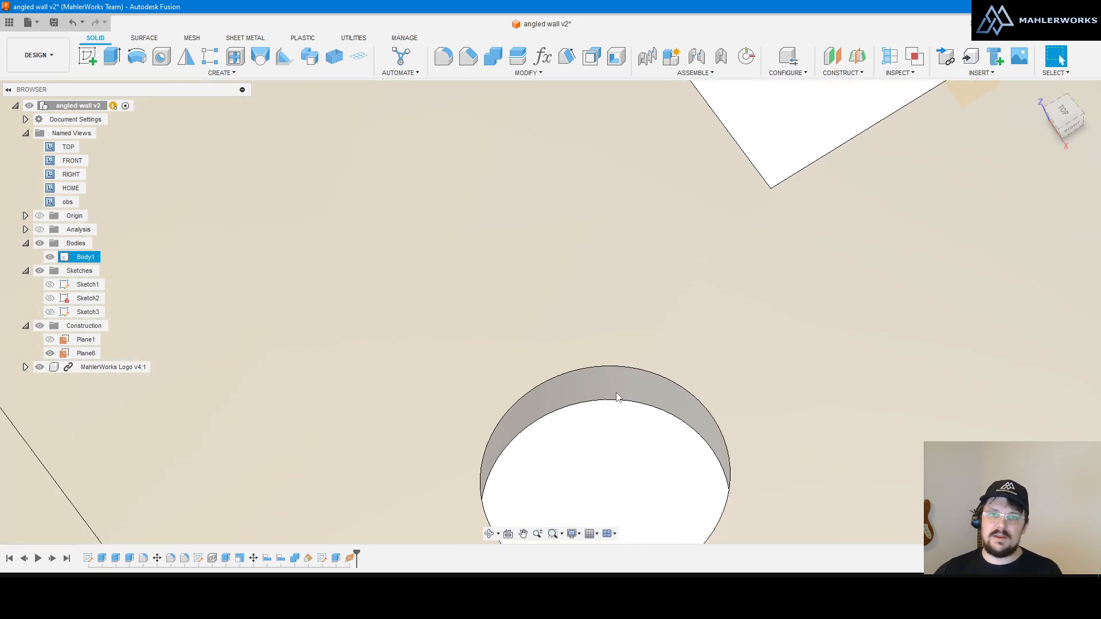
scroll(507, 325, down, 4)
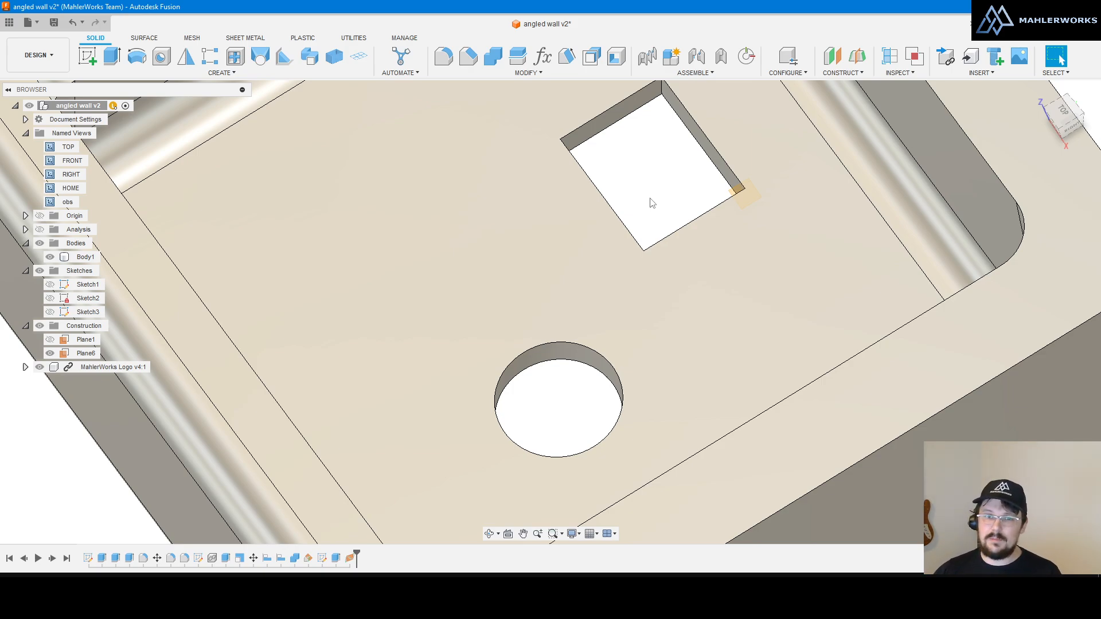
scroll(589, 242, down, 3)
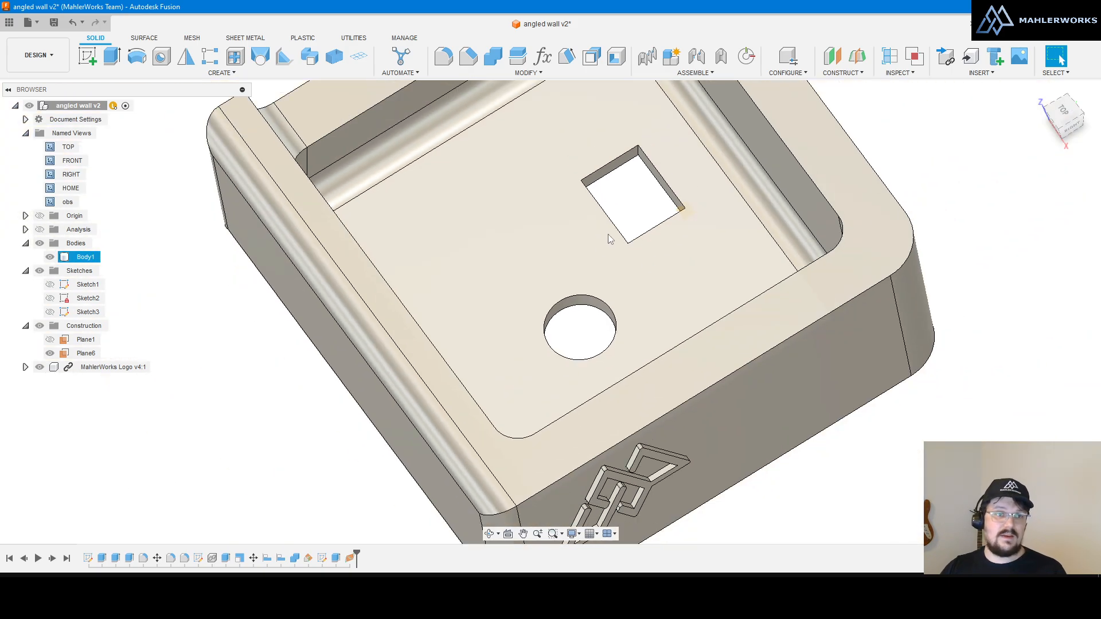
scroll(597, 334, up, 5)
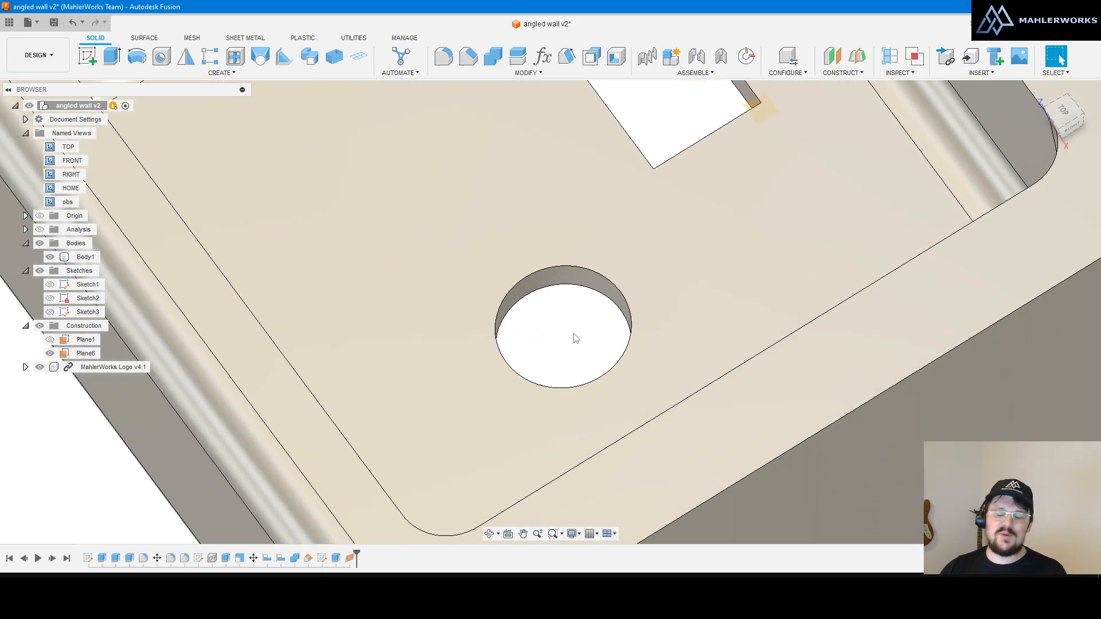
scroll(574, 333, up, 3)
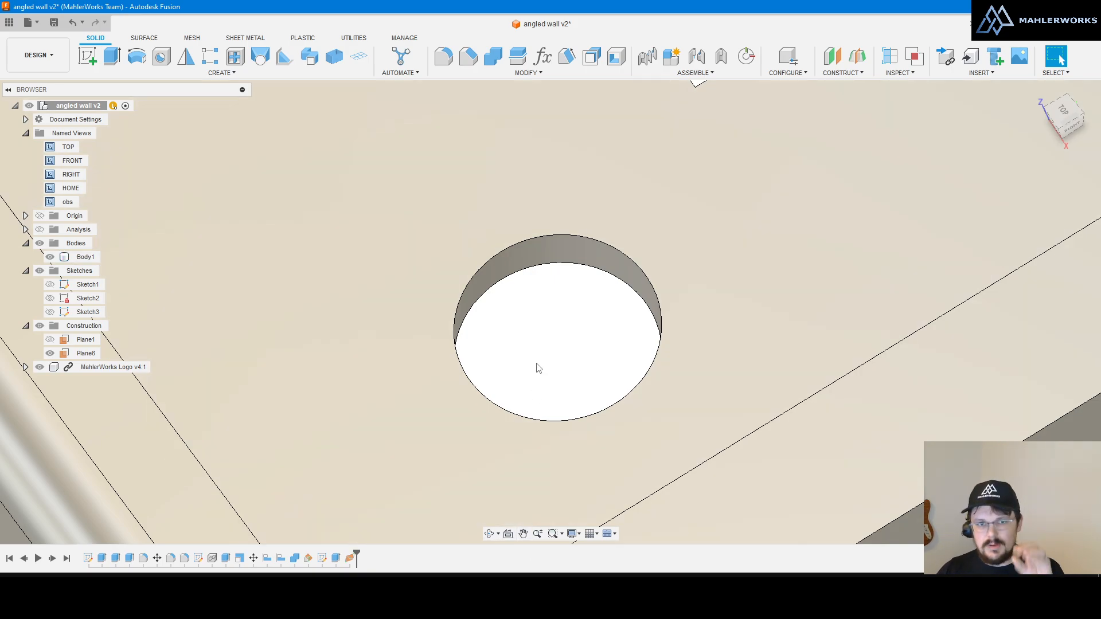
shift+middle_drag(539, 367, 546, 364)
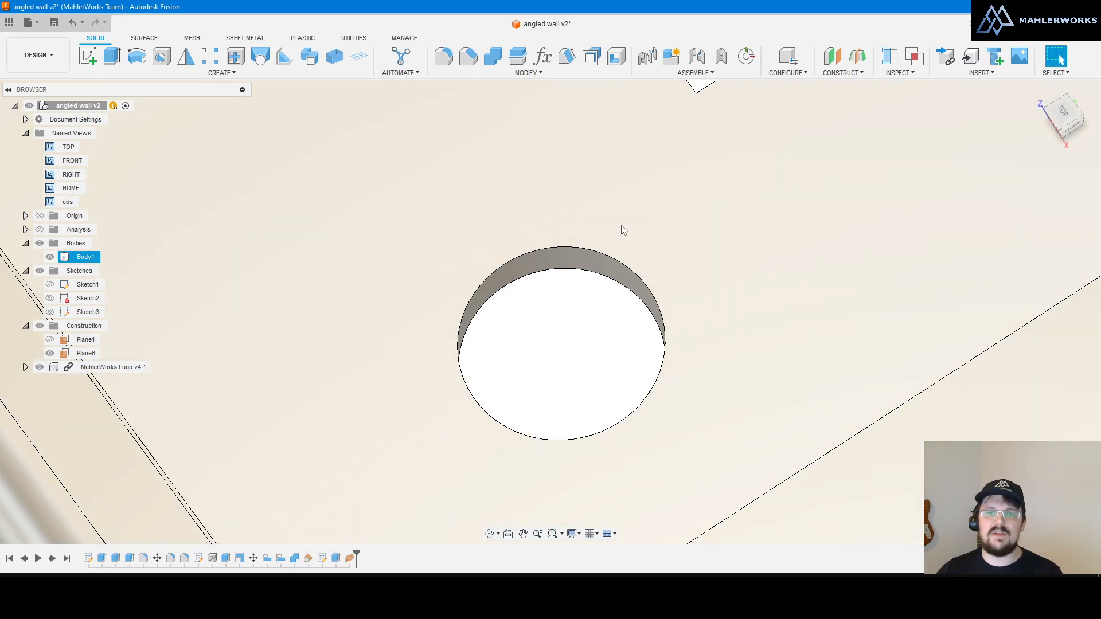
shift+middle_drag(556, 395, 568, 320)
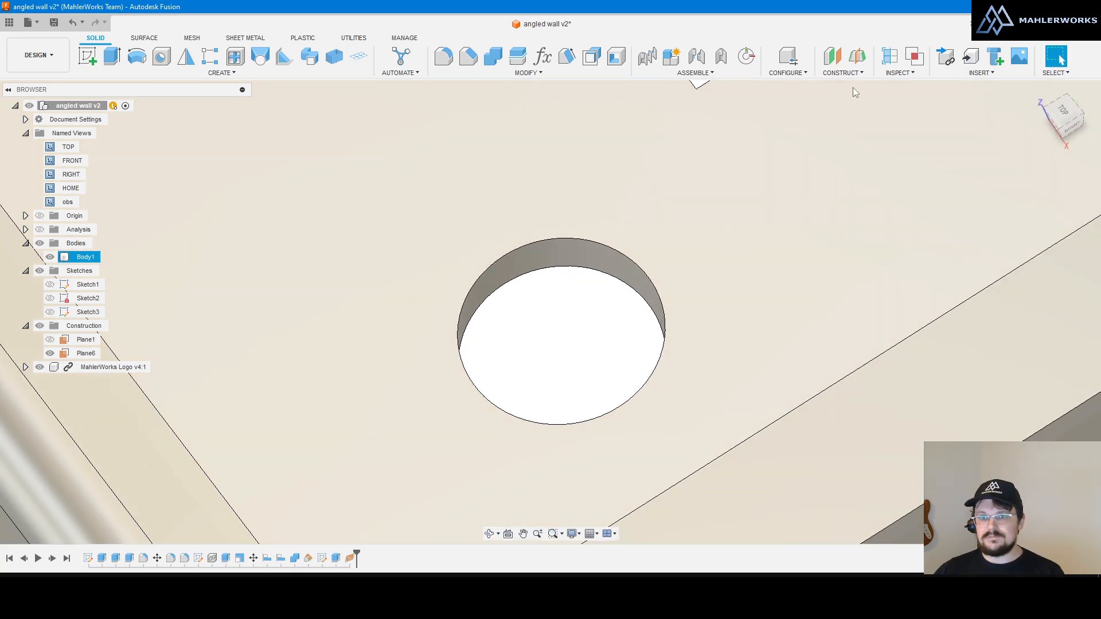
Step: Add construction axis Axis5 through the round hole's cylindrical wall
click(845, 73)
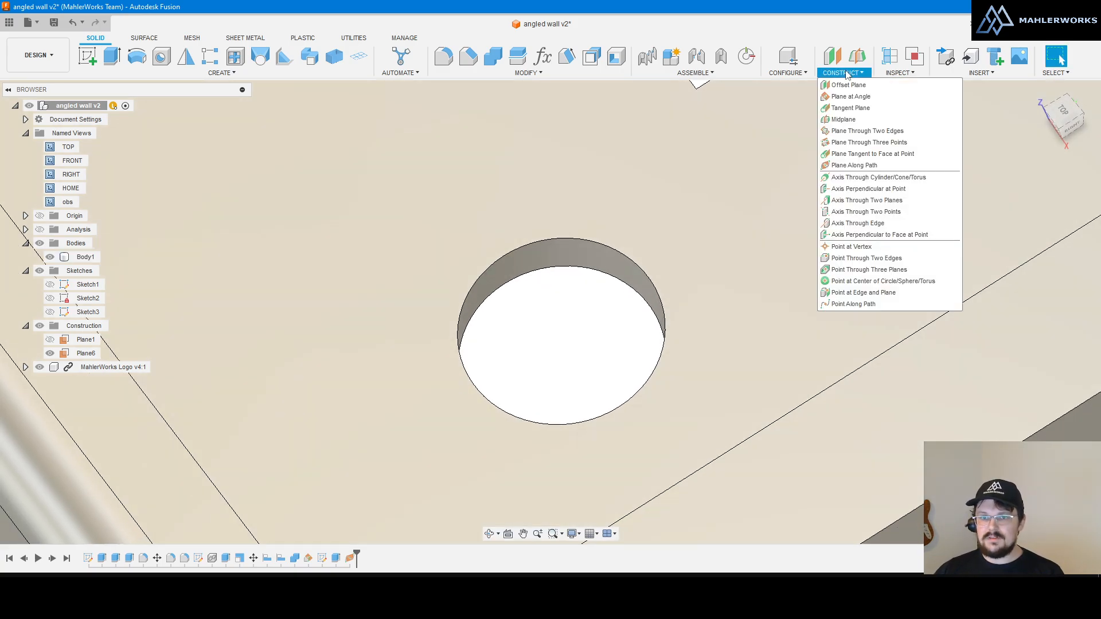
click(881, 177)
click(554, 253)
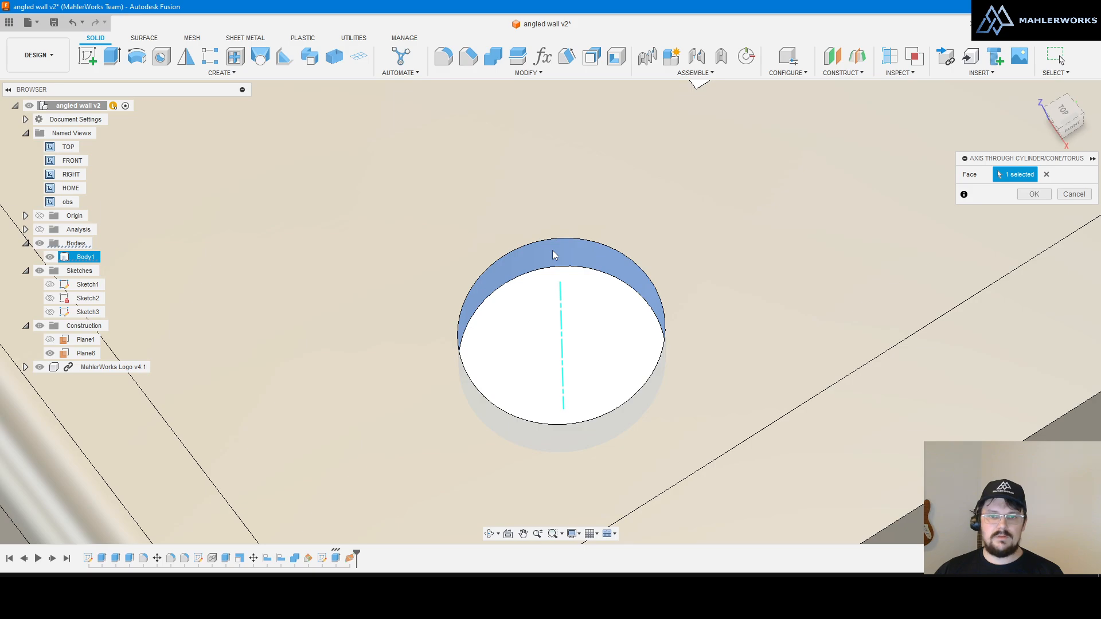
click(1034, 194)
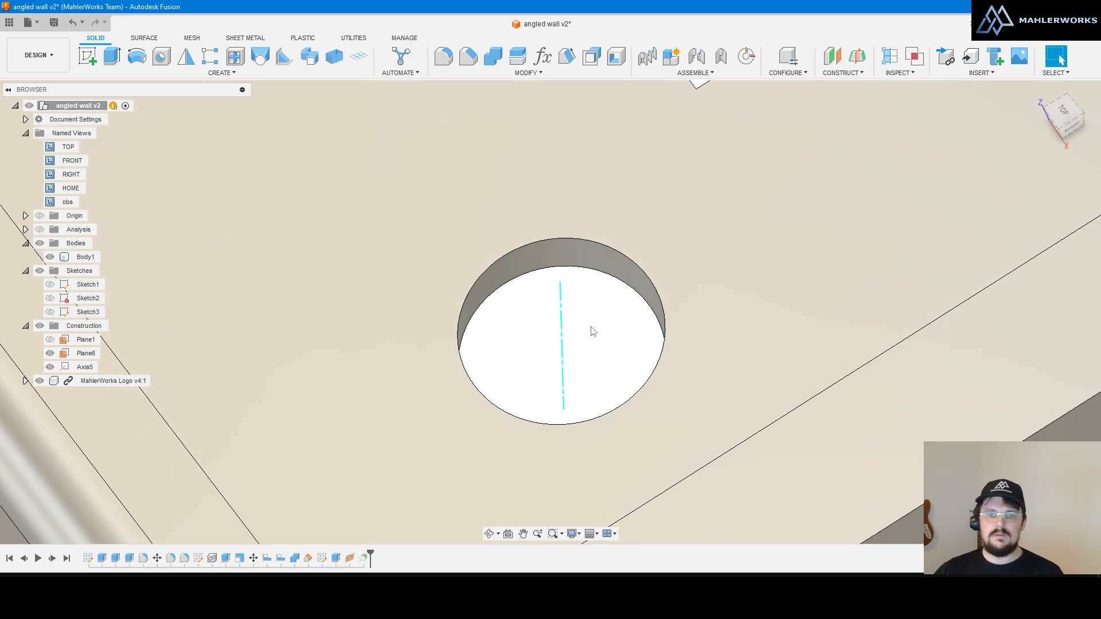
mouse_move(585, 319)
shift+middle_down()
mouse_move(587, 308)
mouse_move(594, 332)
shift+middle_up()
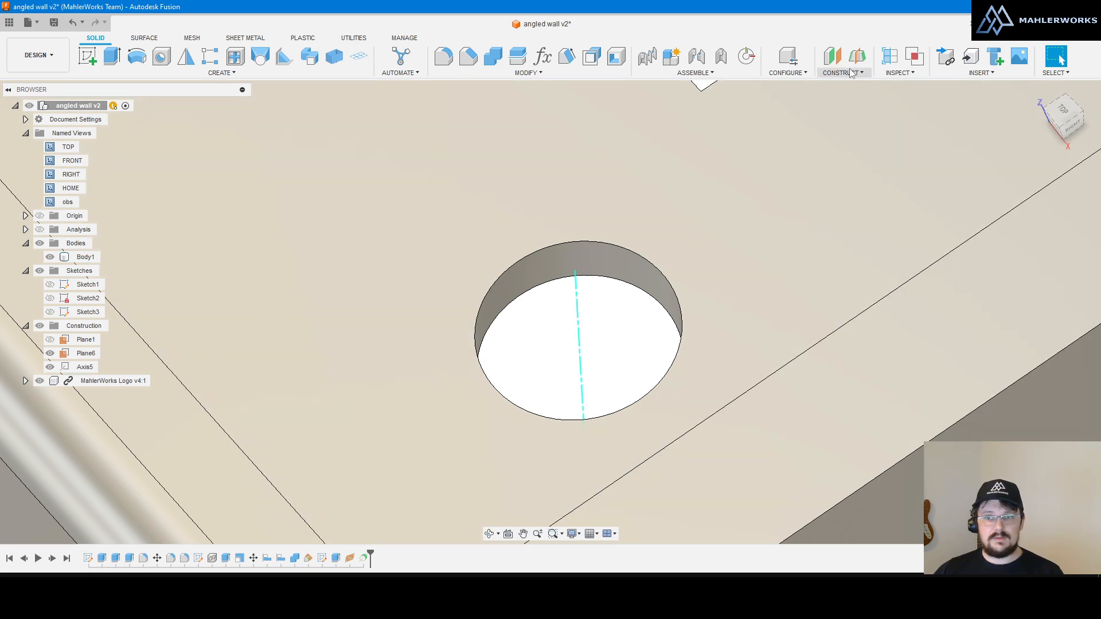
Step: Start a Plane Along Path, then cancel it without creating a plane
click(851, 73)
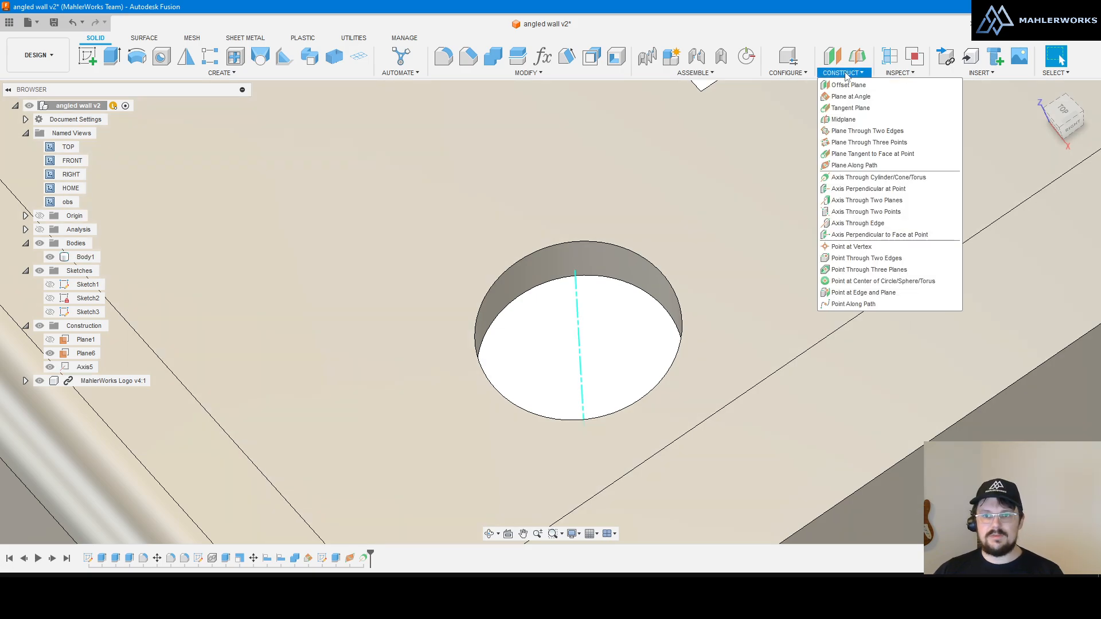
click(868, 167)
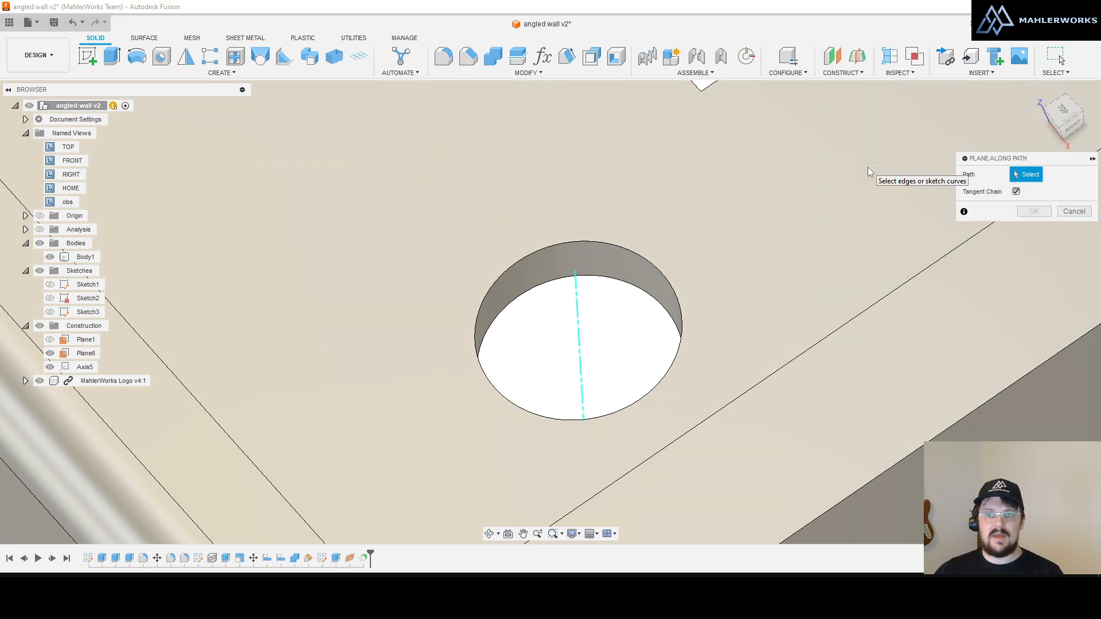
click(1066, 211)
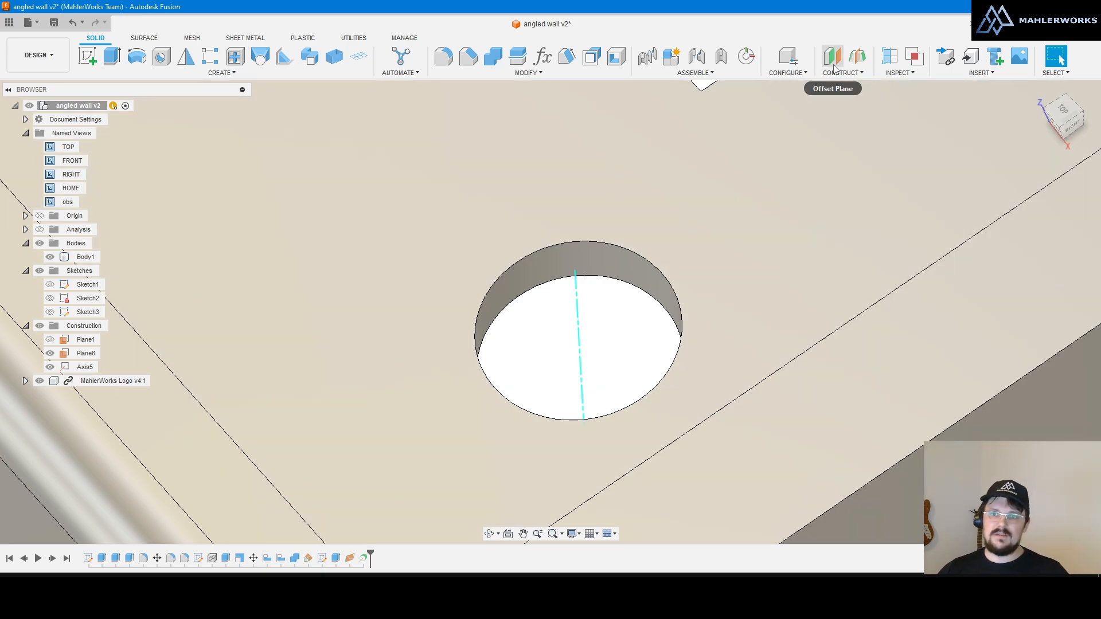
click(838, 73)
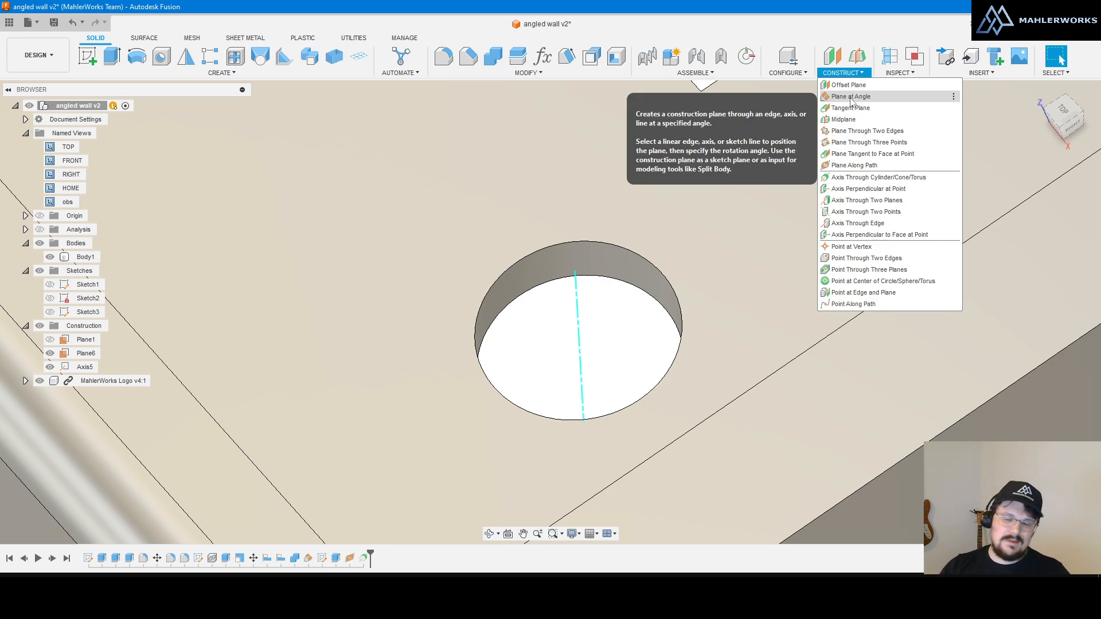
Step: Create Plane7 at -70° about Axis5 and start Sketch5 on it
click(851, 98)
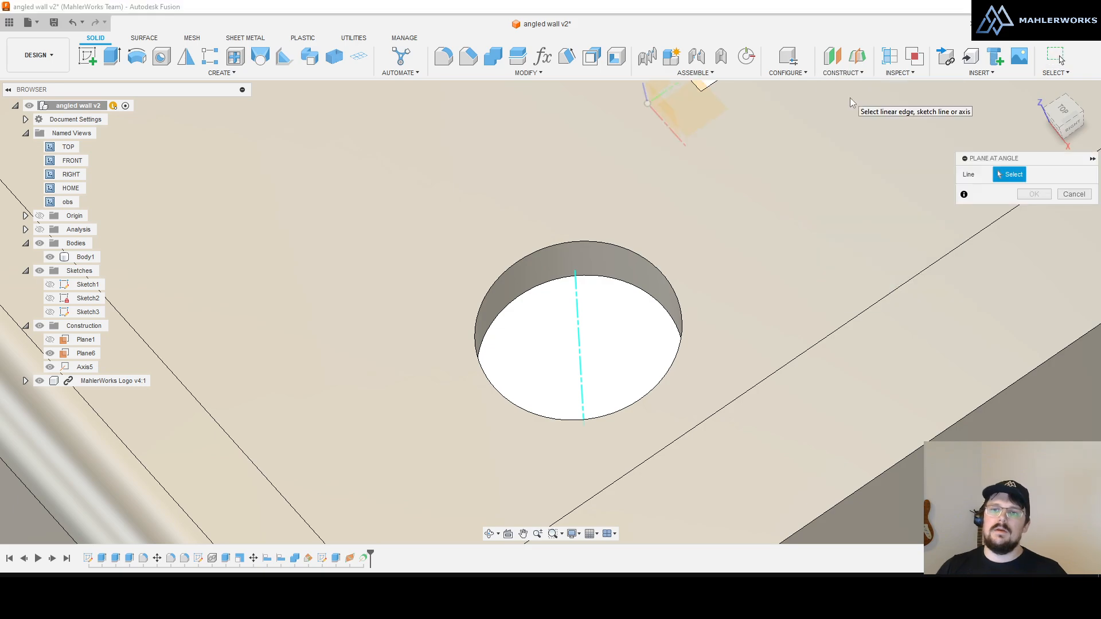
click(579, 315)
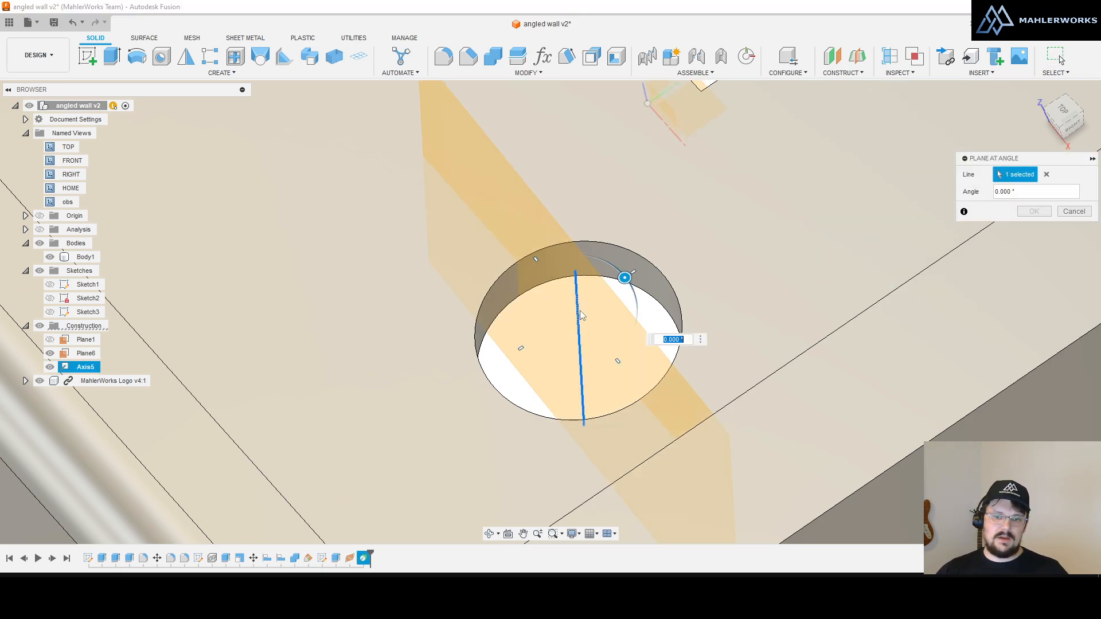
drag(620, 282, 562, 248)
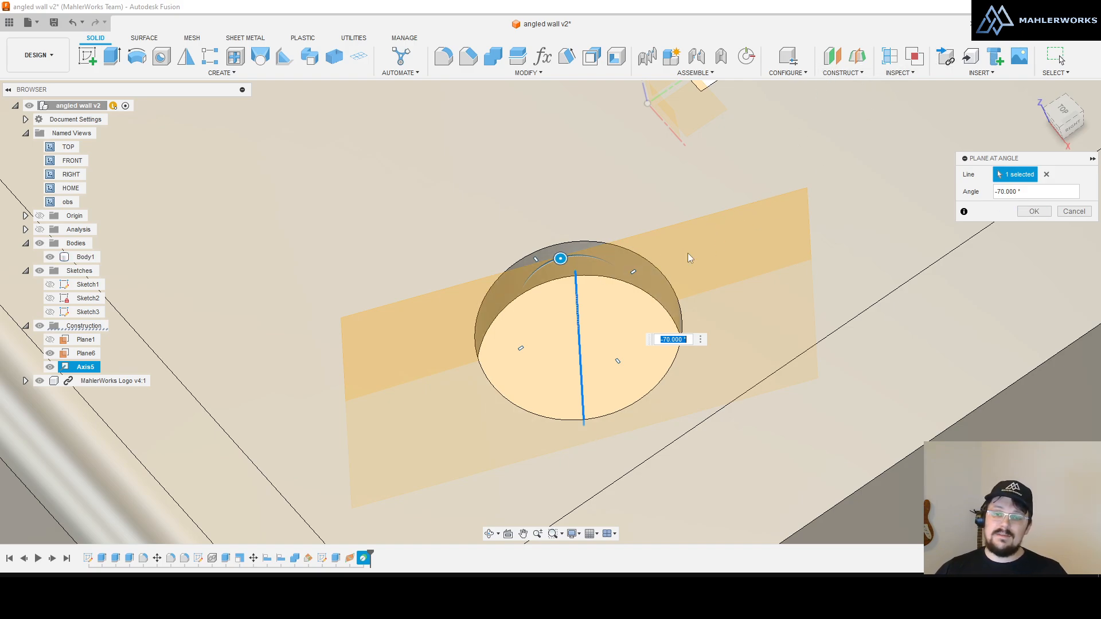
scroll(687, 252, down, 4)
scroll(673, 256, up, 3)
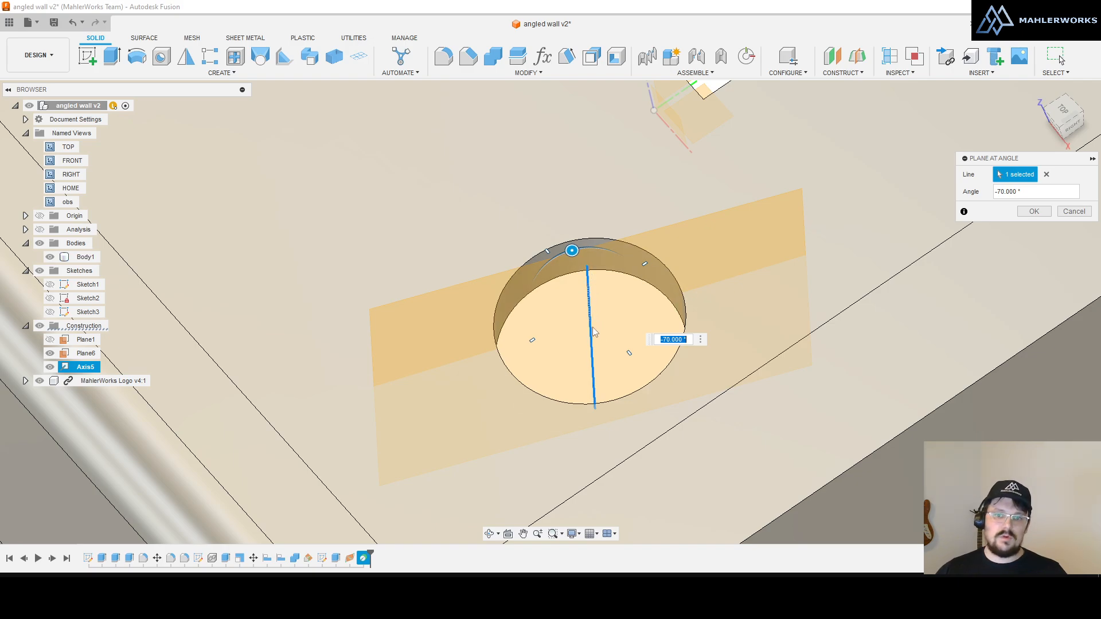
click(1033, 212)
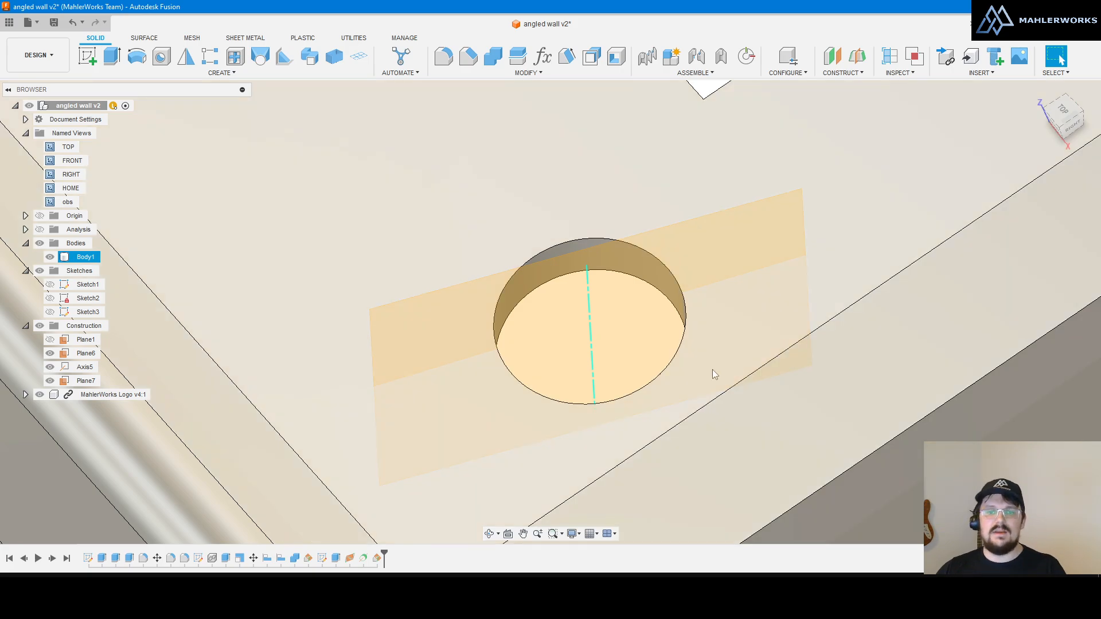
click(712, 369)
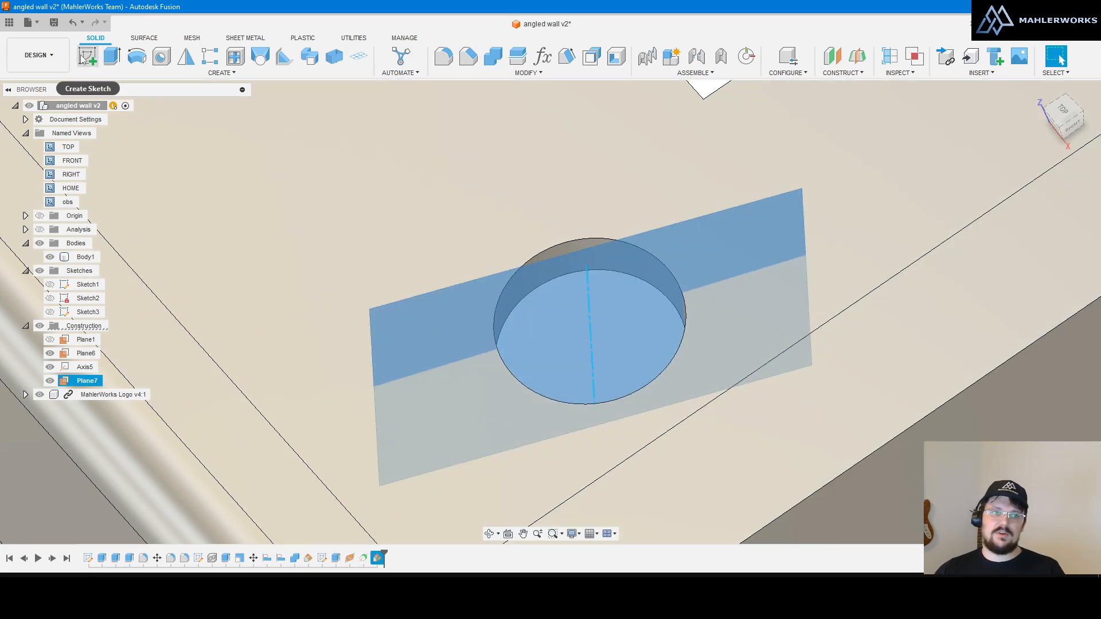
click(88, 56)
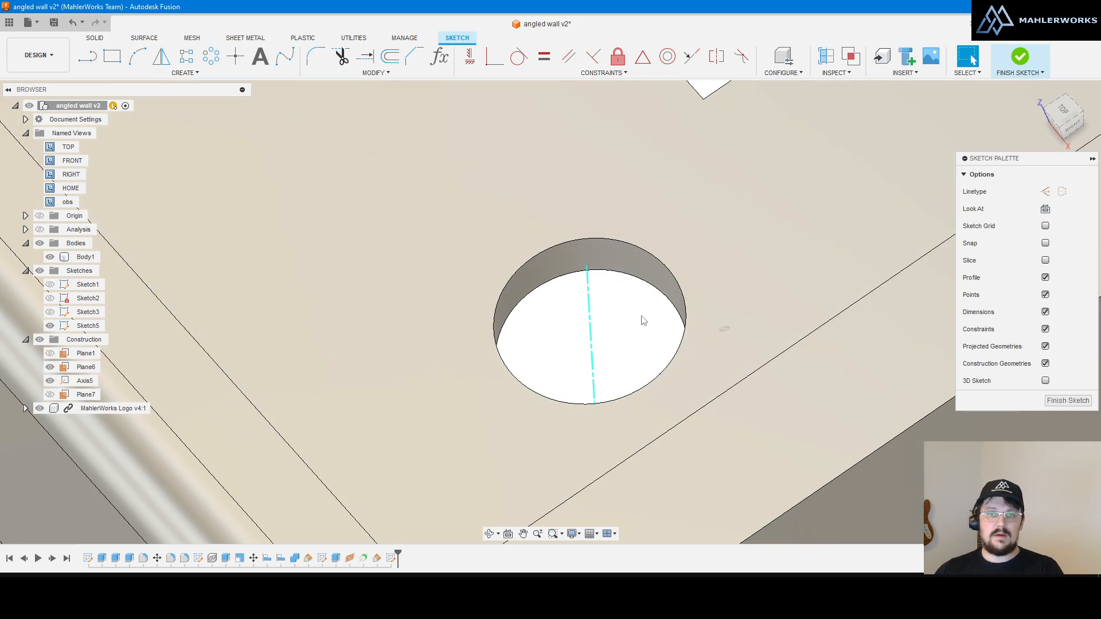
Step: Project the hole's axis into Sketch5 as a line across the hole
key(p)
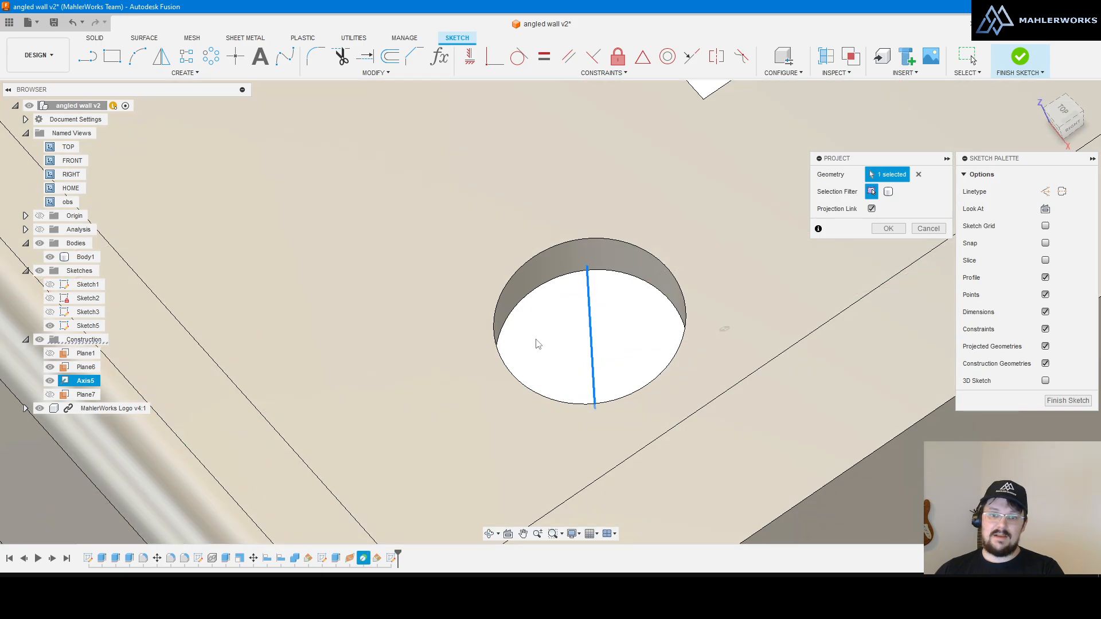
click(587, 284)
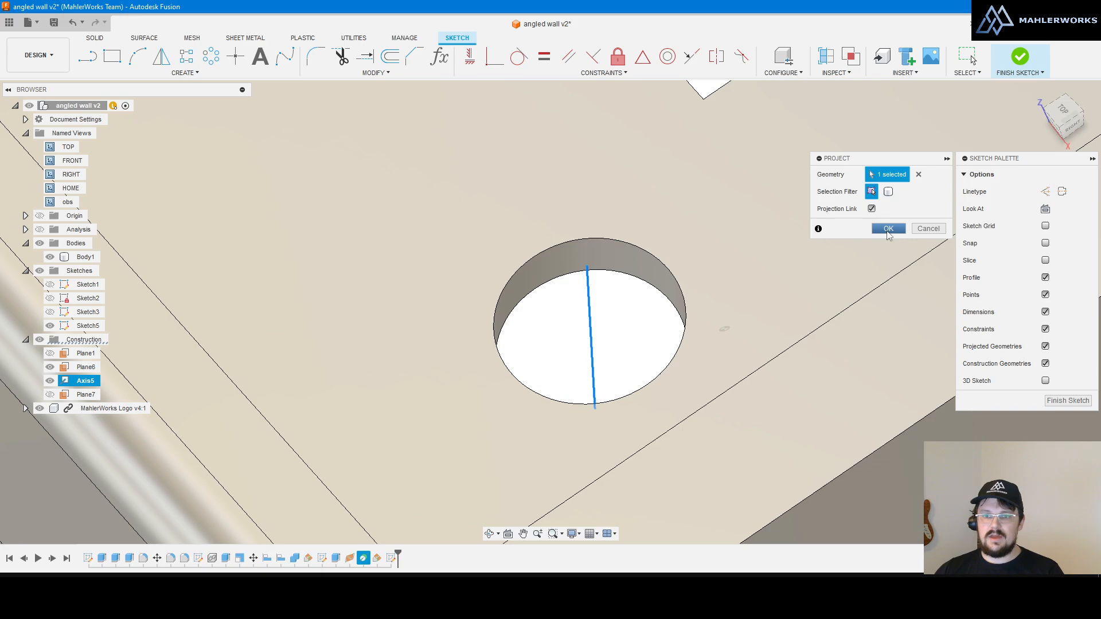
click(888, 231)
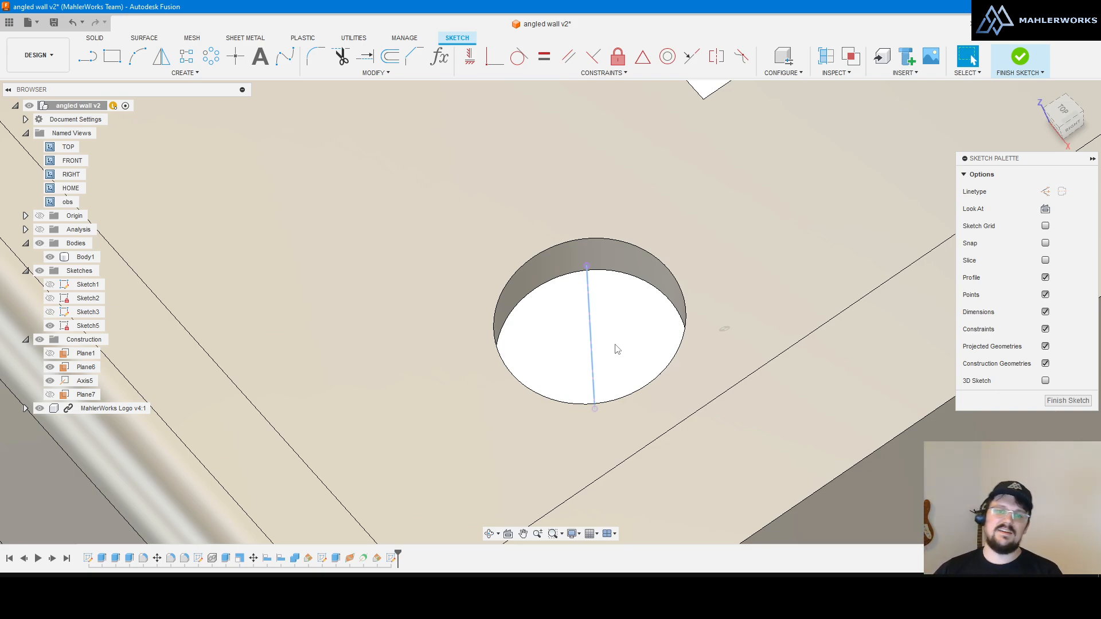
click(594, 442)
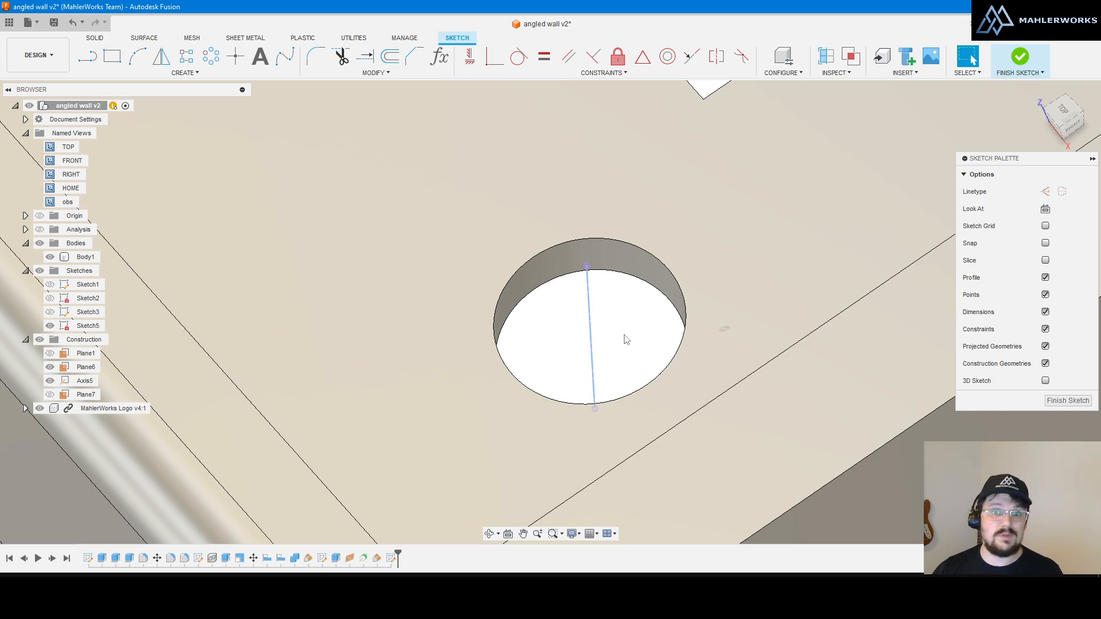
scroll(627, 337, down, 5)
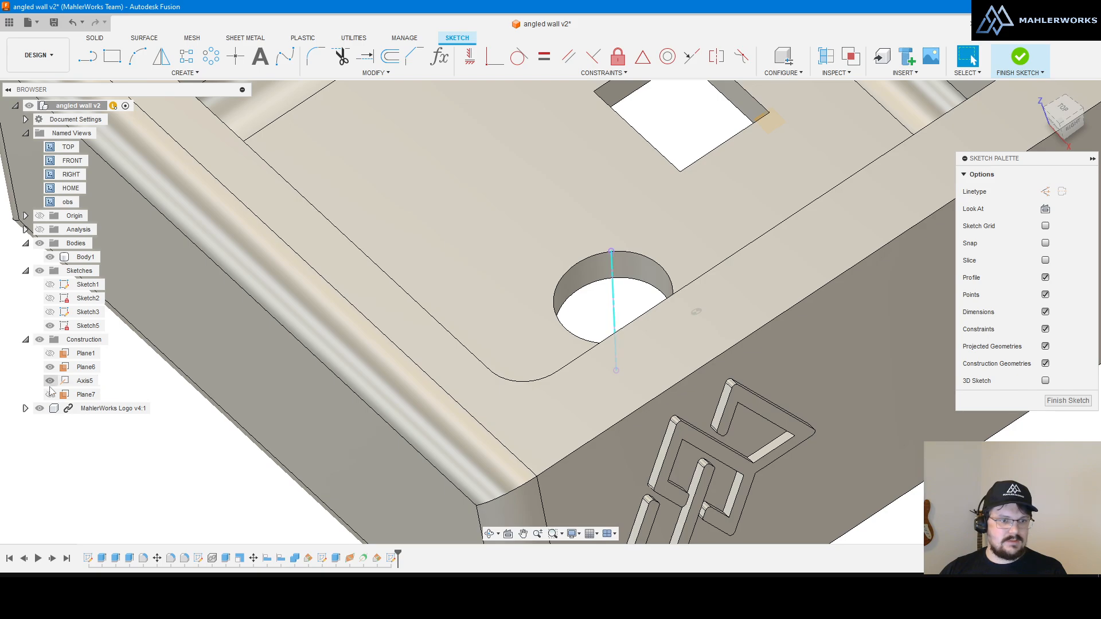
shift+middle_drag(547, 252, 559, 258)
scroll(588, 283, up, 3)
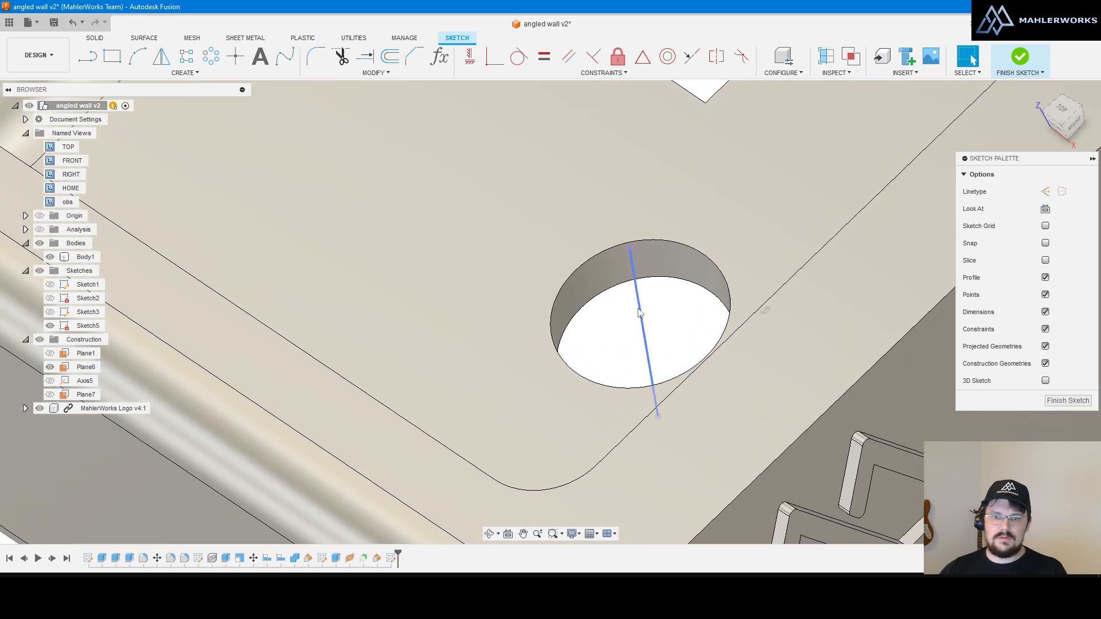
Step: Check the projected line from a top-down angle, then finish Sketch5
click(641, 310)
click(664, 313)
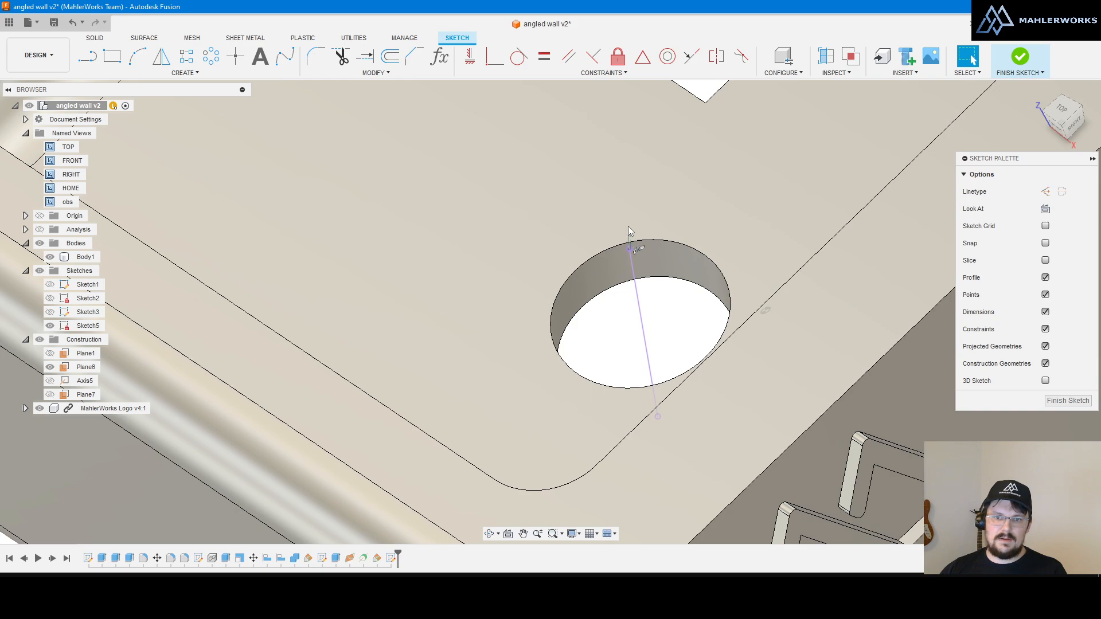
click(635, 281)
click(677, 332)
shift+middle_drag(583, 336, 569, 353)
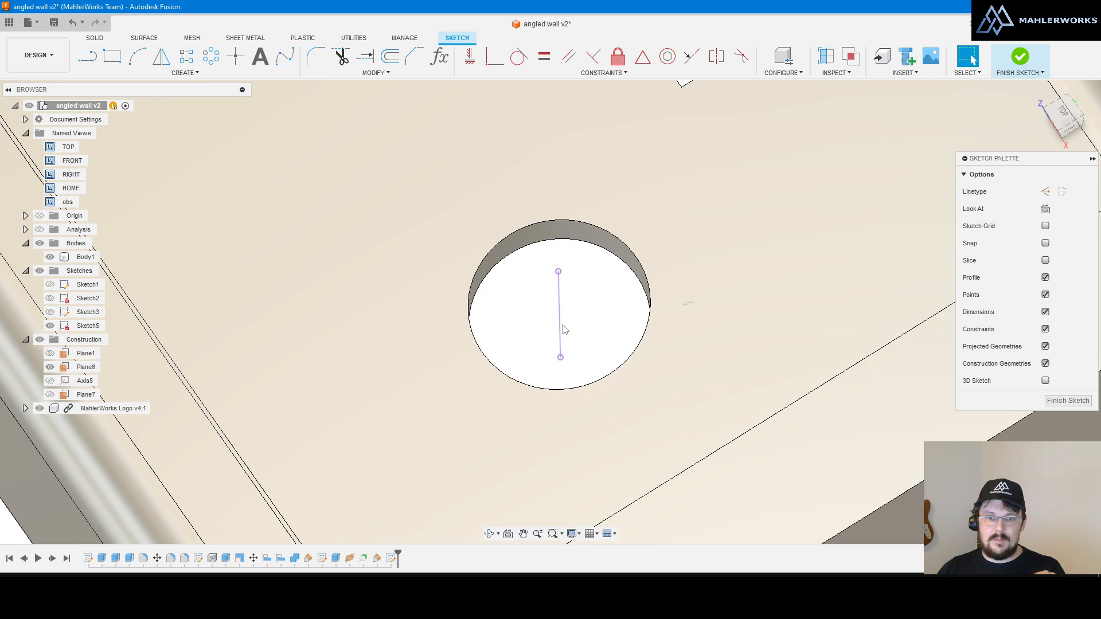
click(560, 329)
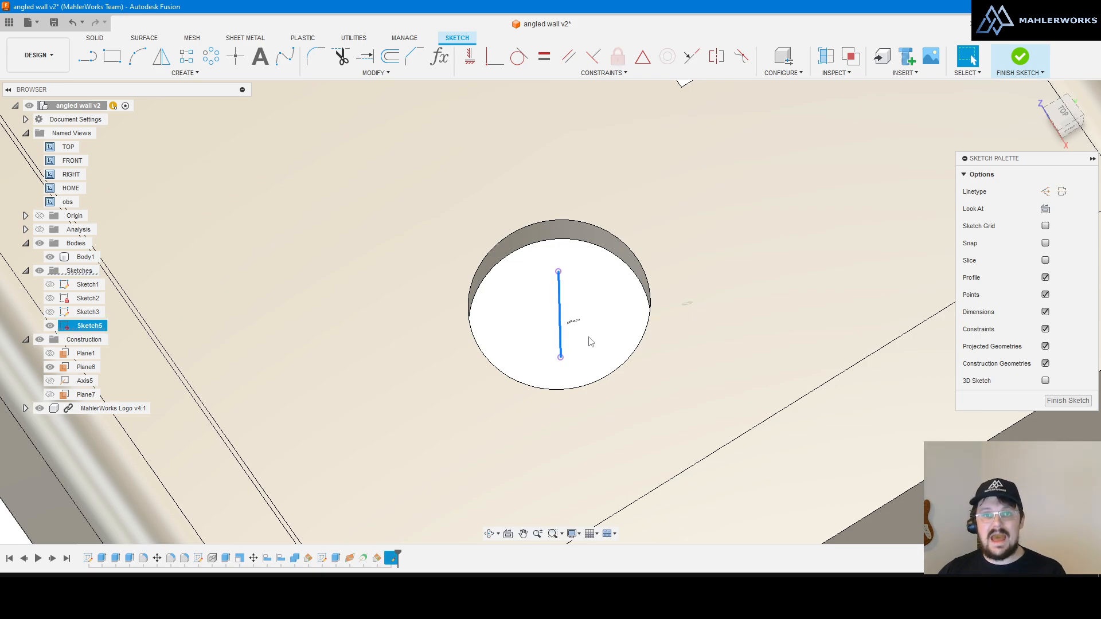
click(604, 296)
click(1020, 59)
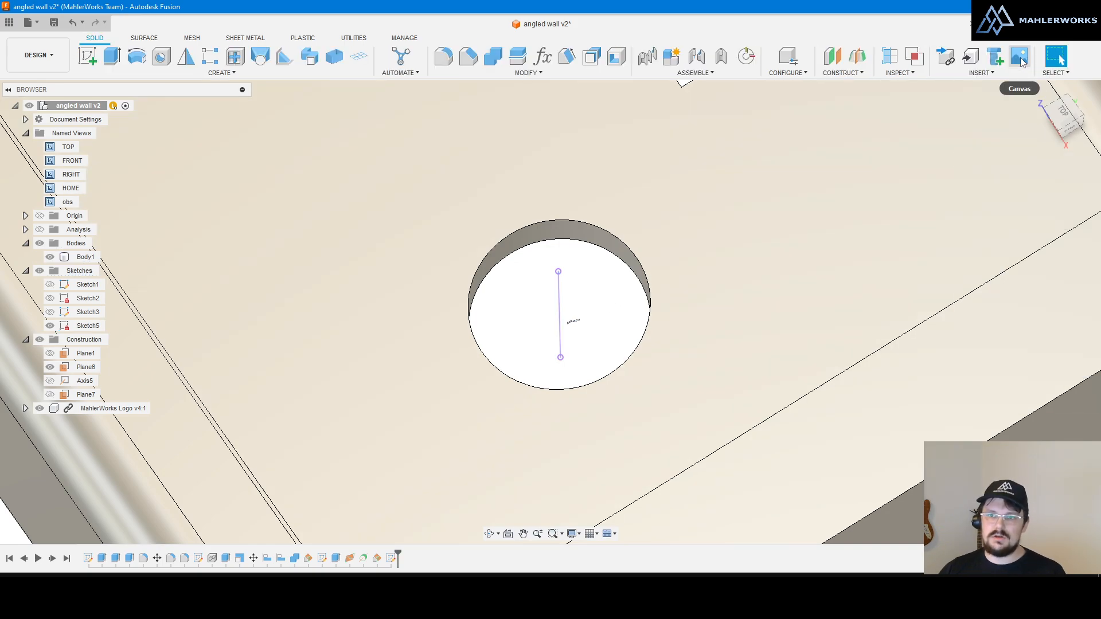
Step: Create Plane8 halfway (0.5) along the sketch line and view it face-on
click(841, 73)
click(871, 170)
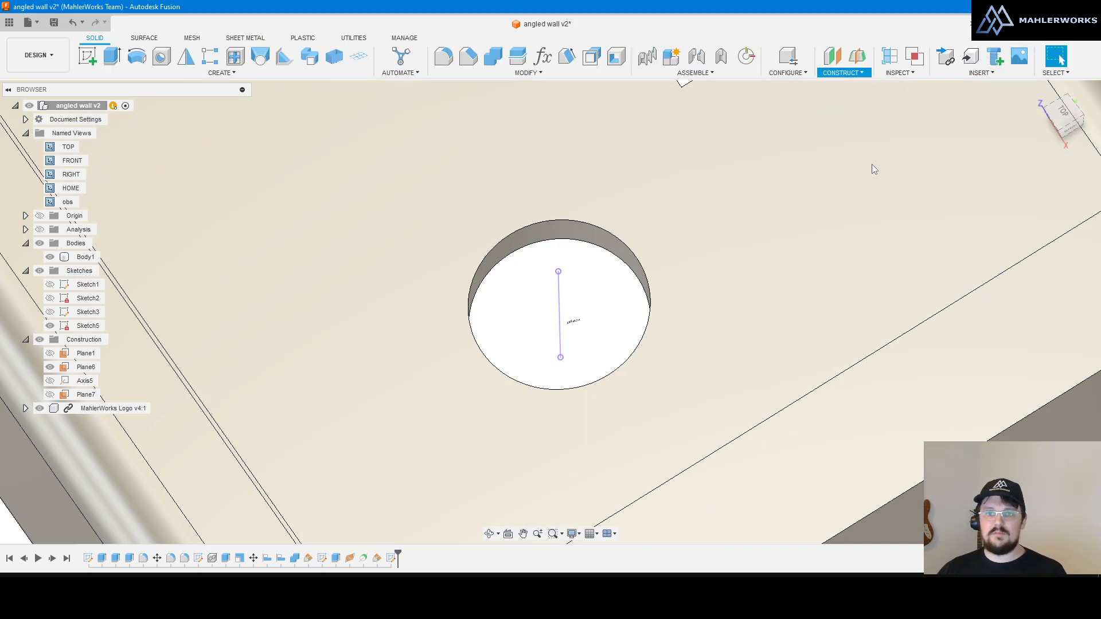
click(561, 311)
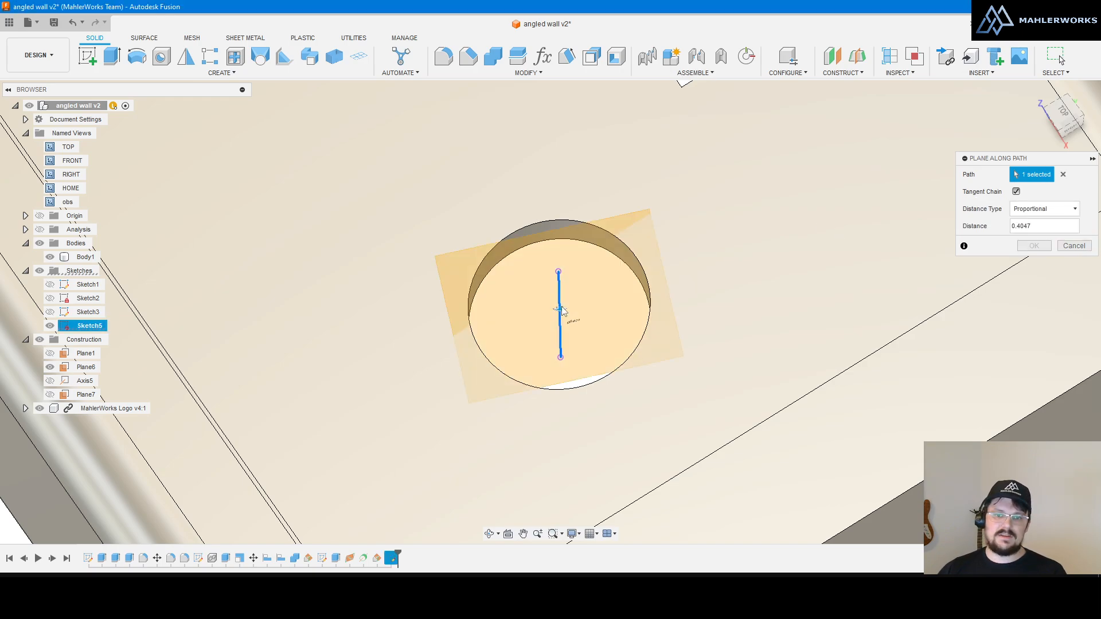
drag(560, 313, 560, 317)
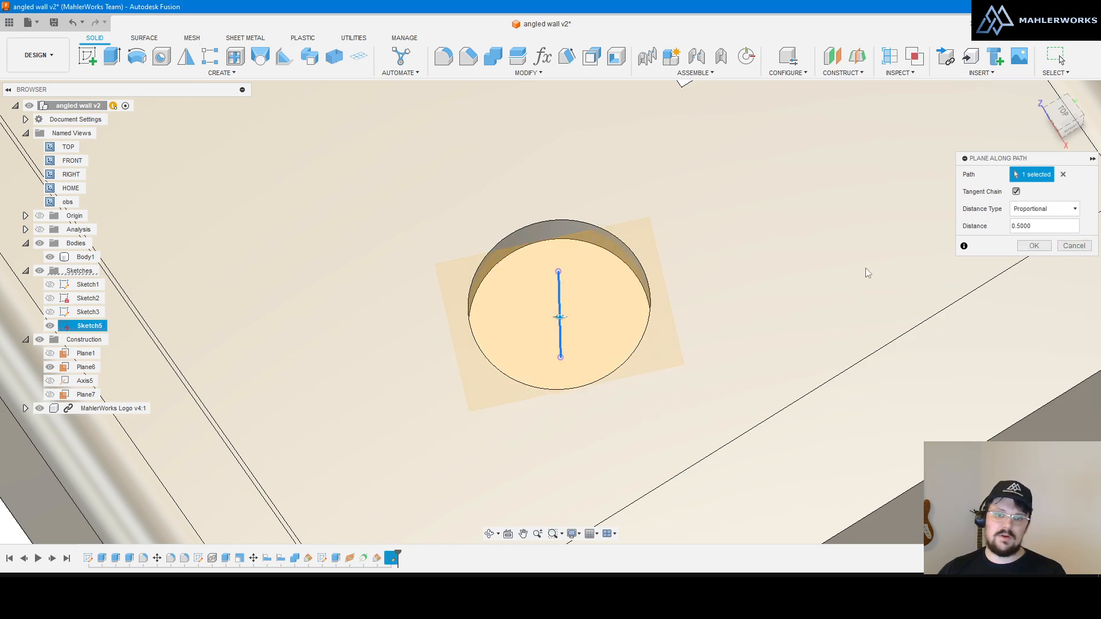
click(1033, 246)
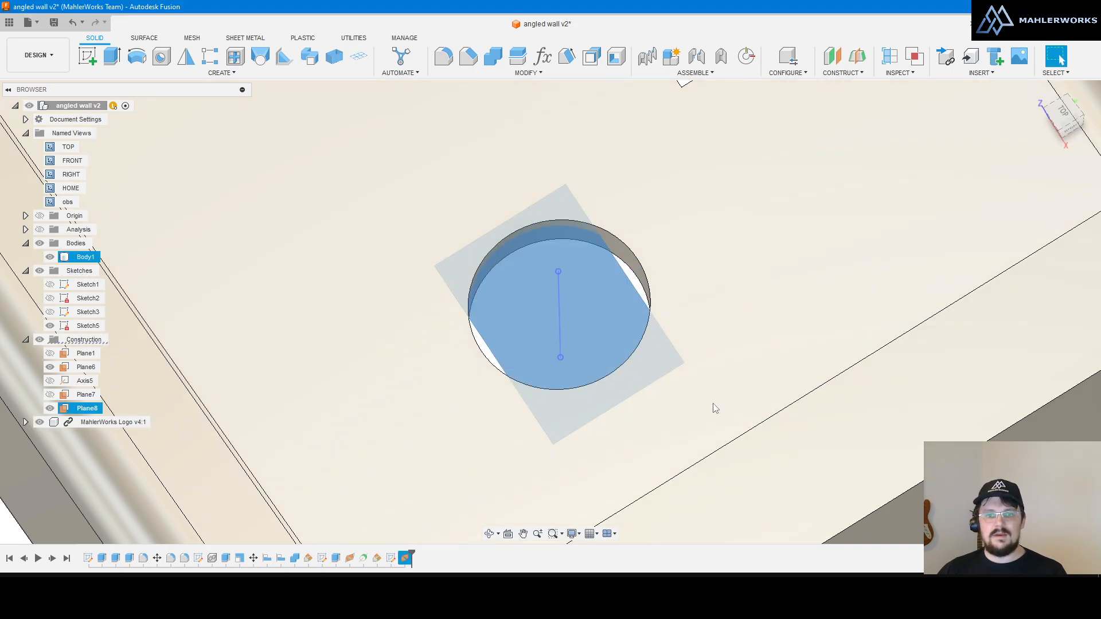
shift+middle_drag(652, 325, 566, 256)
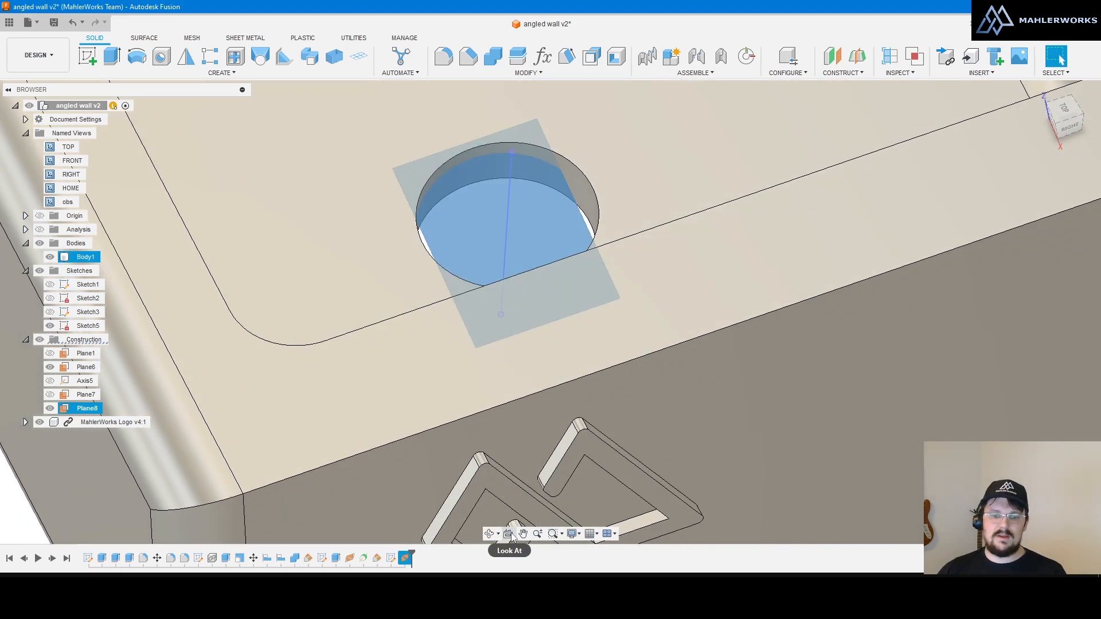
click(508, 533)
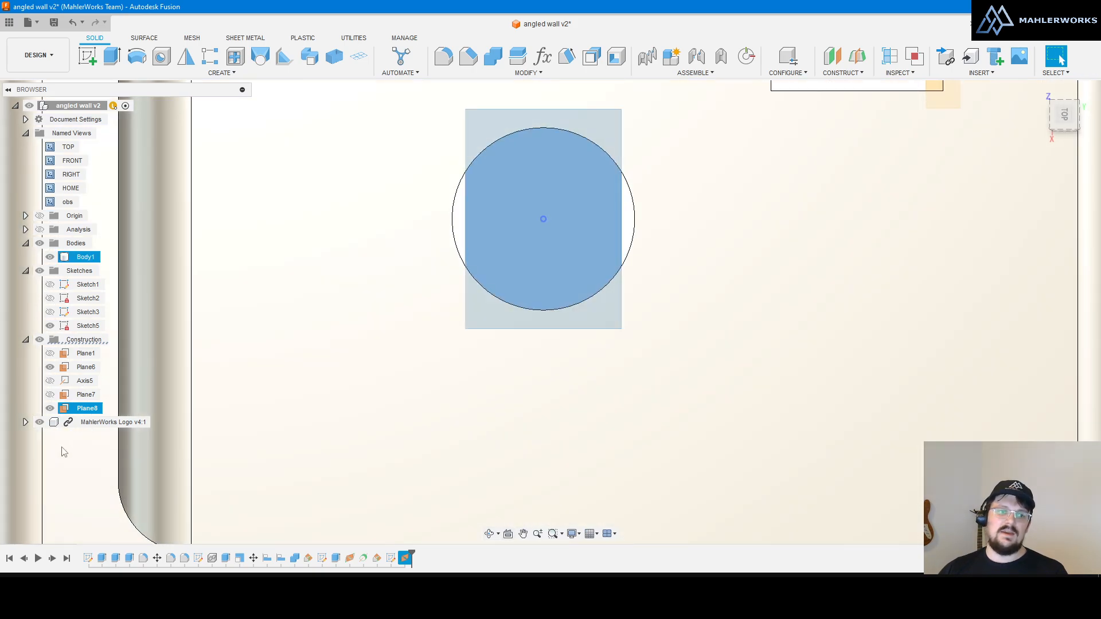
Step: Hide Plane8 and Sketch5, then tilt the view to inspect the hole
click(50, 410)
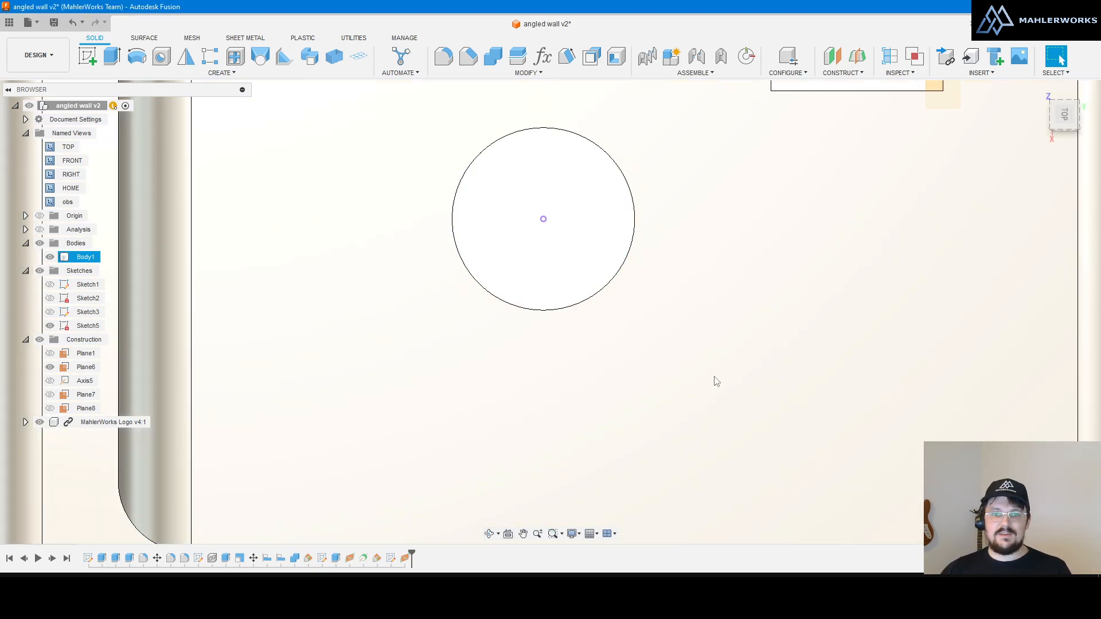
scroll(715, 381, down, 3)
scroll(571, 203, up, 5)
click(51, 326)
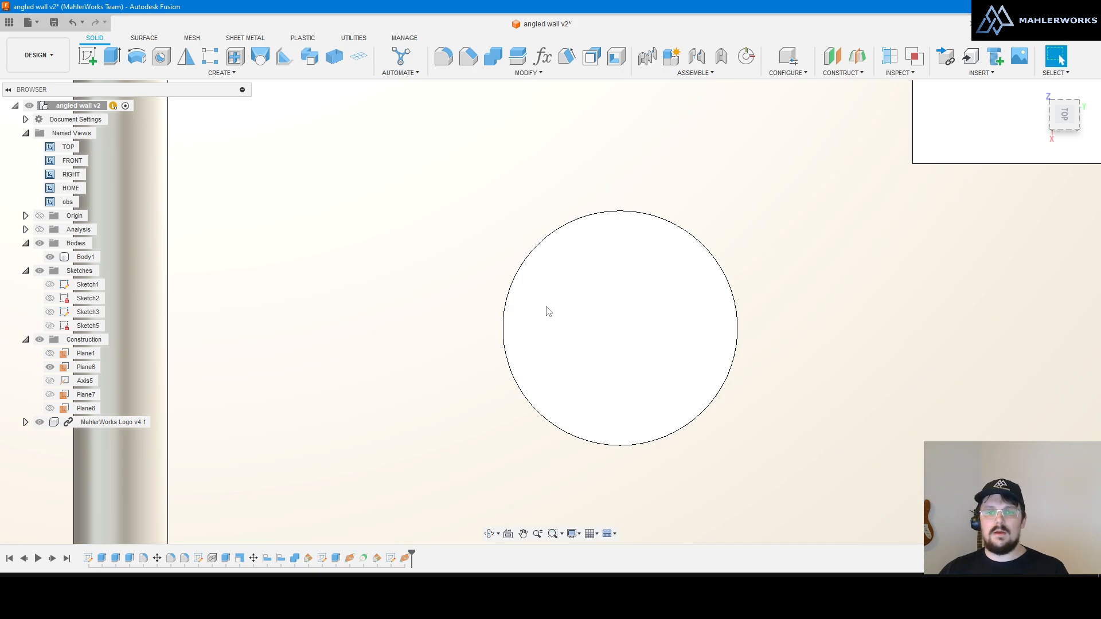
scroll(475, 279, down, 5)
scroll(498, 280, up, 3)
mouse_move(516, 286)
shift+middle_down()
mouse_move(522, 277)
mouse_move(535, 289)
shift+middle_up()
scroll(539, 241, up, 3)
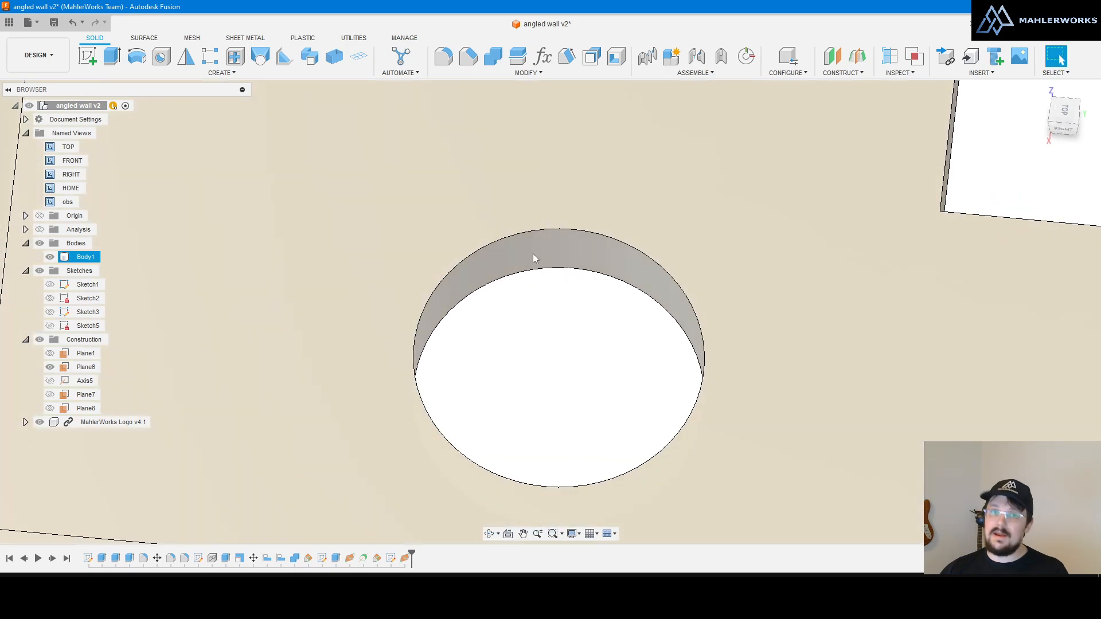
scroll(499, 244, down, 4)
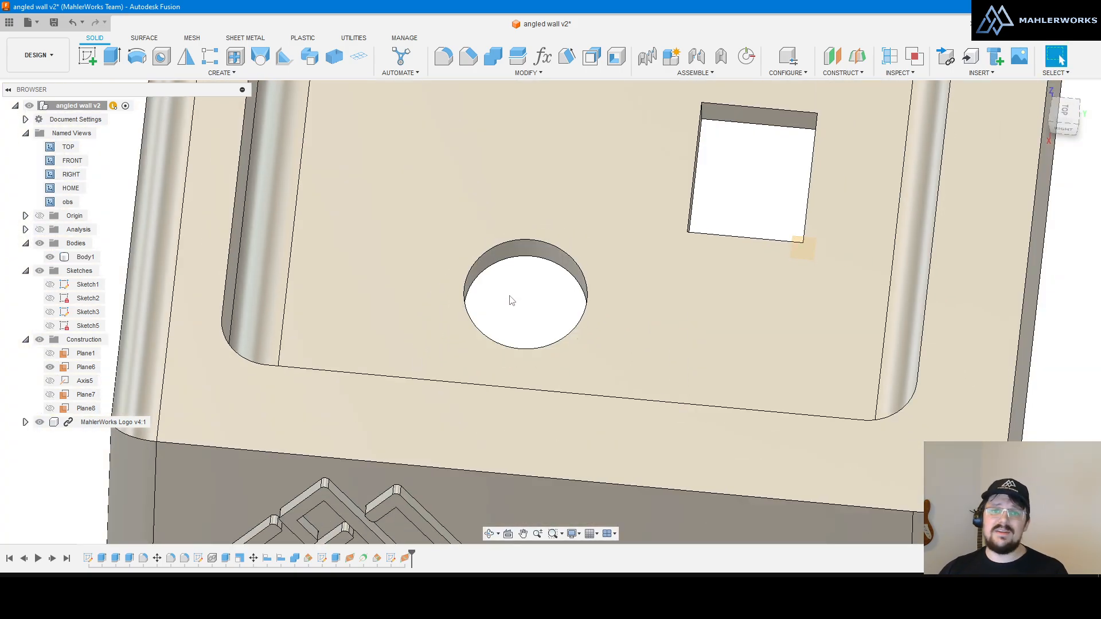
scroll(515, 287, up, 4)
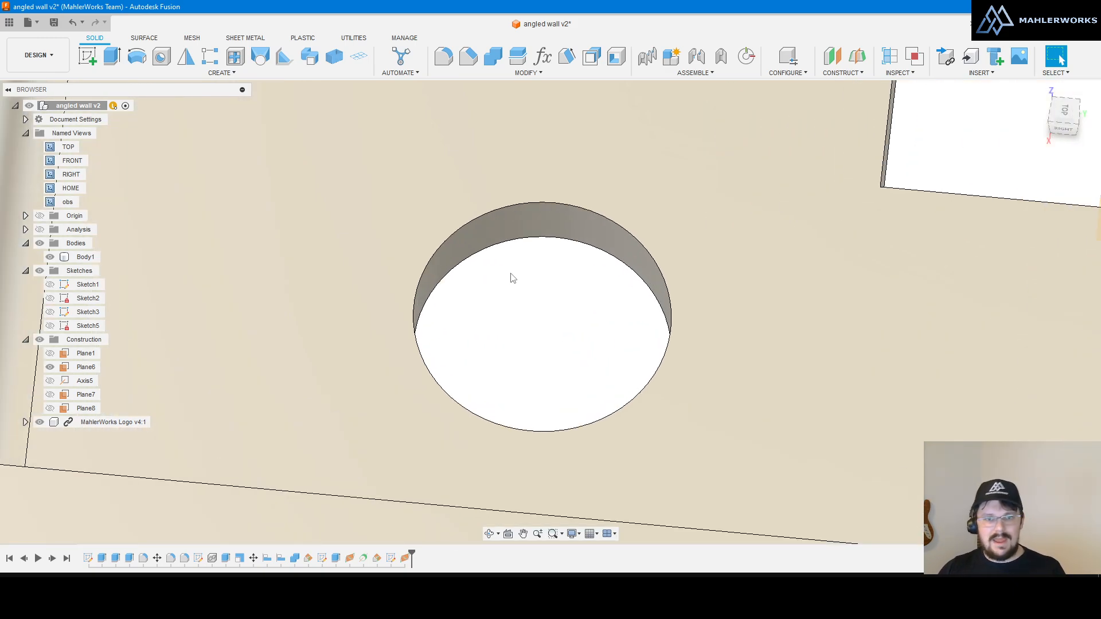
scroll(535, 290, down, 2)
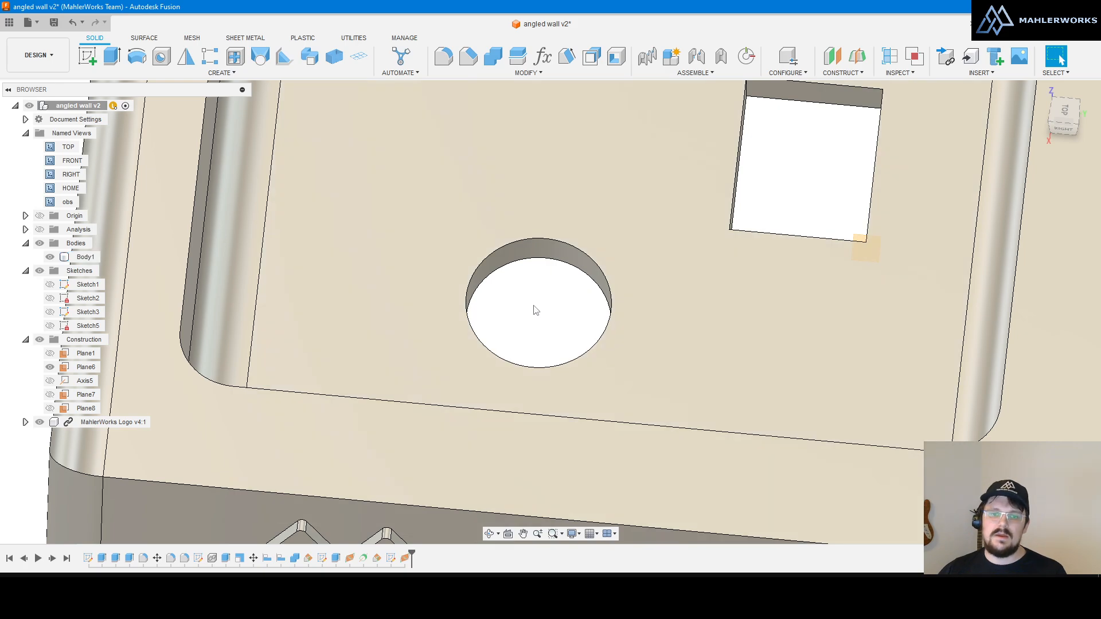
scroll(533, 310, up, 2)
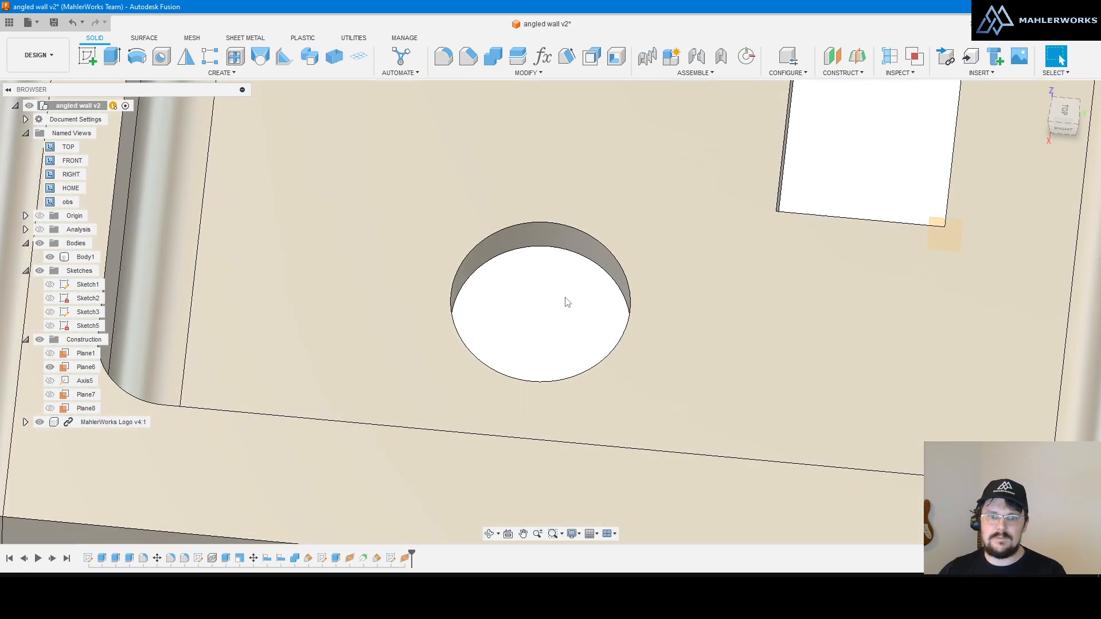
Step: Create Plane9 tangent to the round hole's cylindrical wall at 0°
click(841, 73)
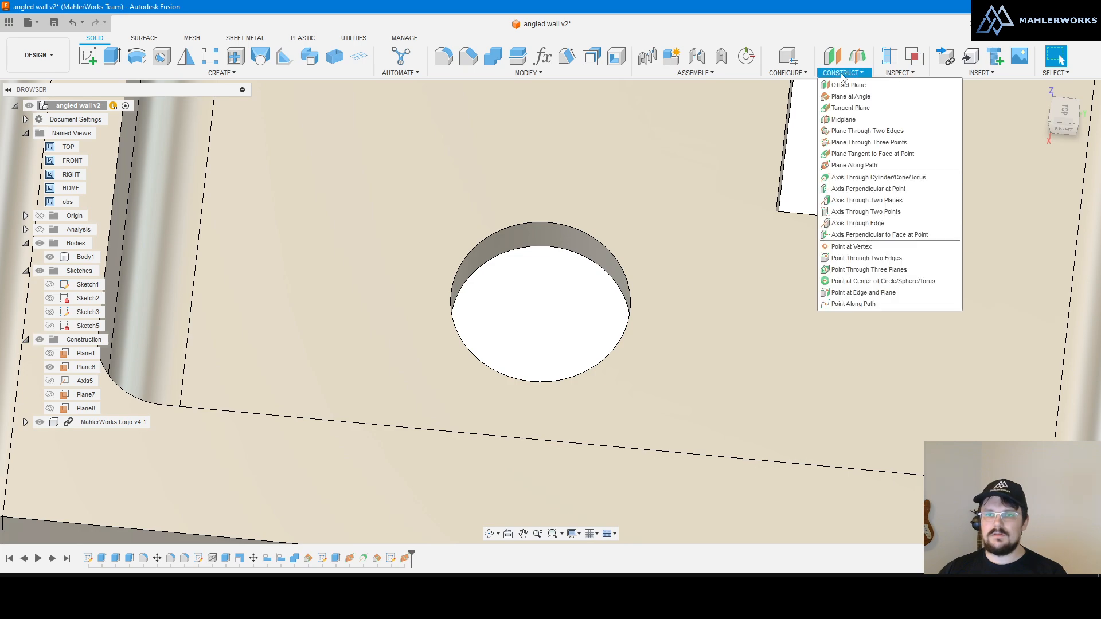
click(861, 109)
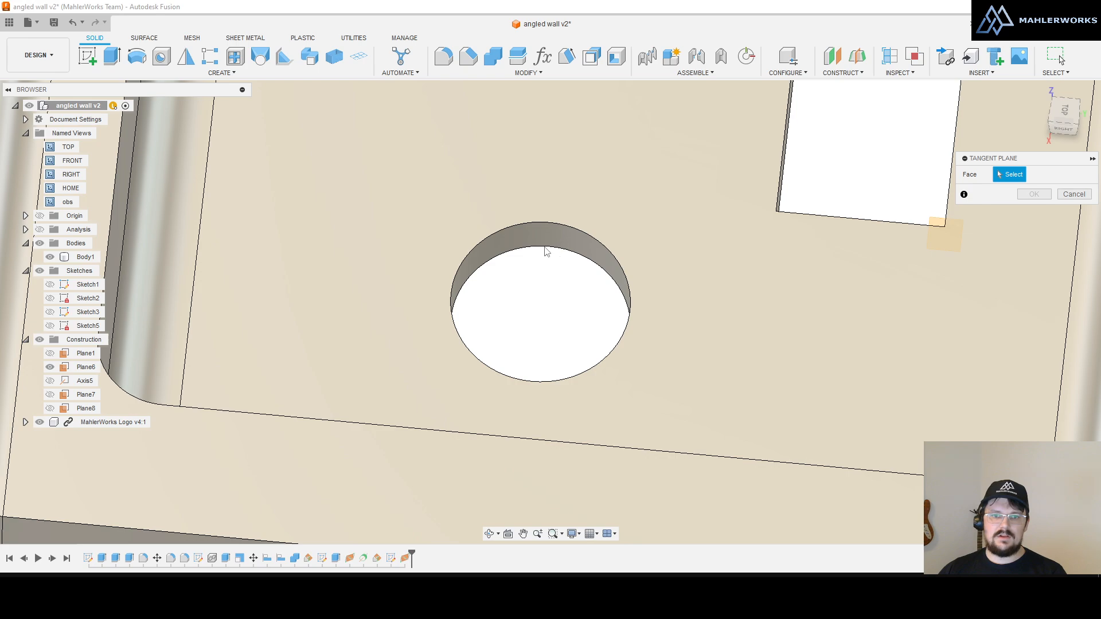
click(545, 242)
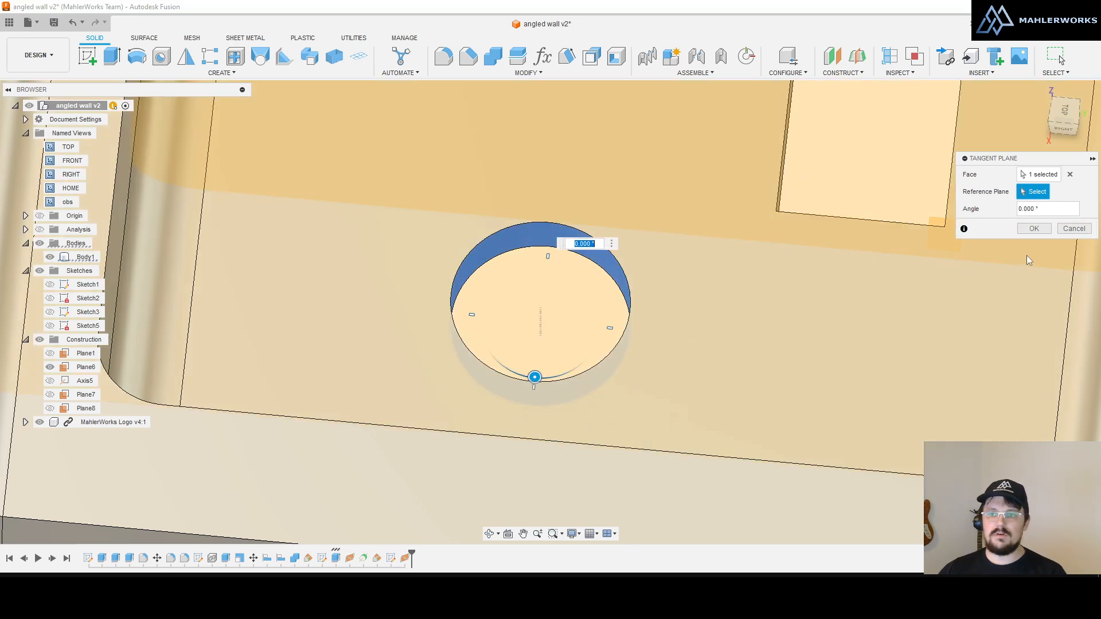
click(1037, 229)
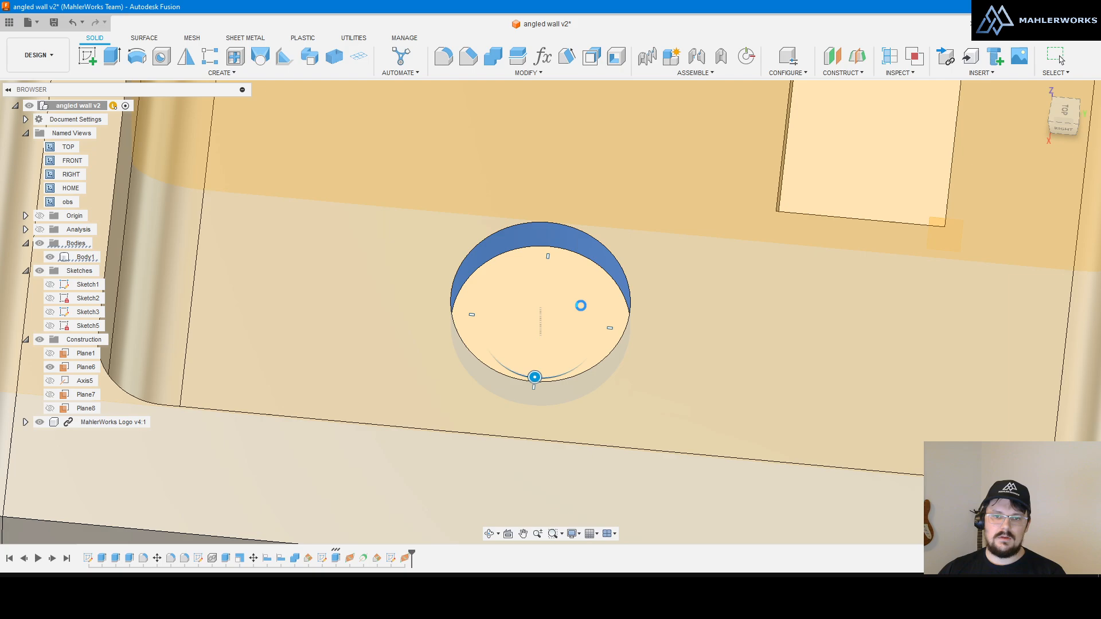
scroll(571, 305, down, 5)
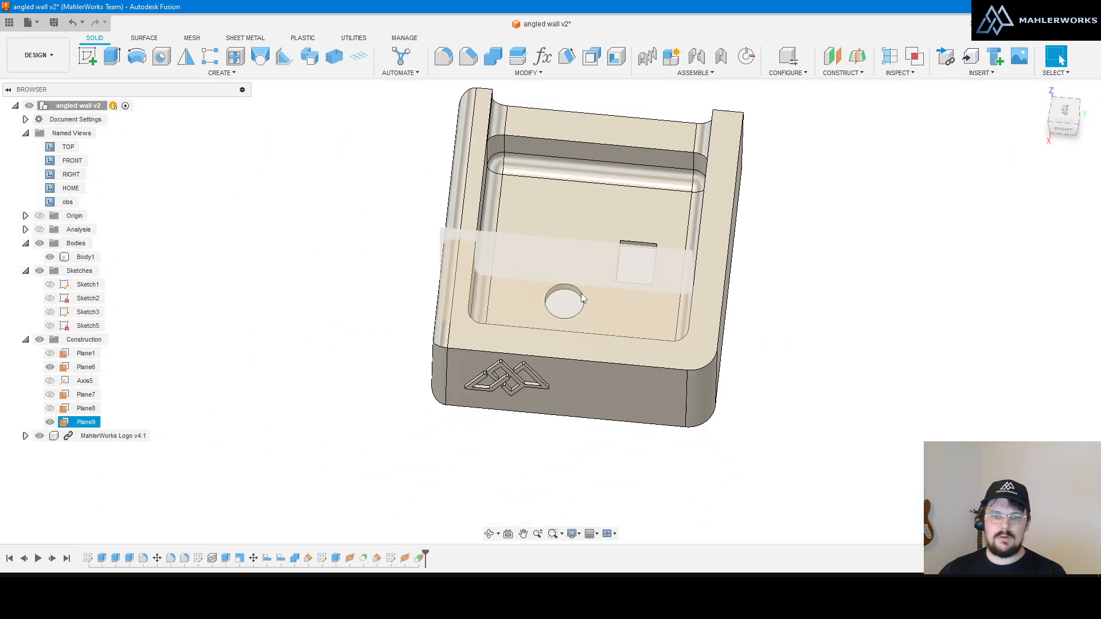
mouse_move(759, 296)
shift+middle_down()
mouse_move(762, 314)
mouse_move(756, 296)
shift+middle_up()
scroll(555, 296, up, 5)
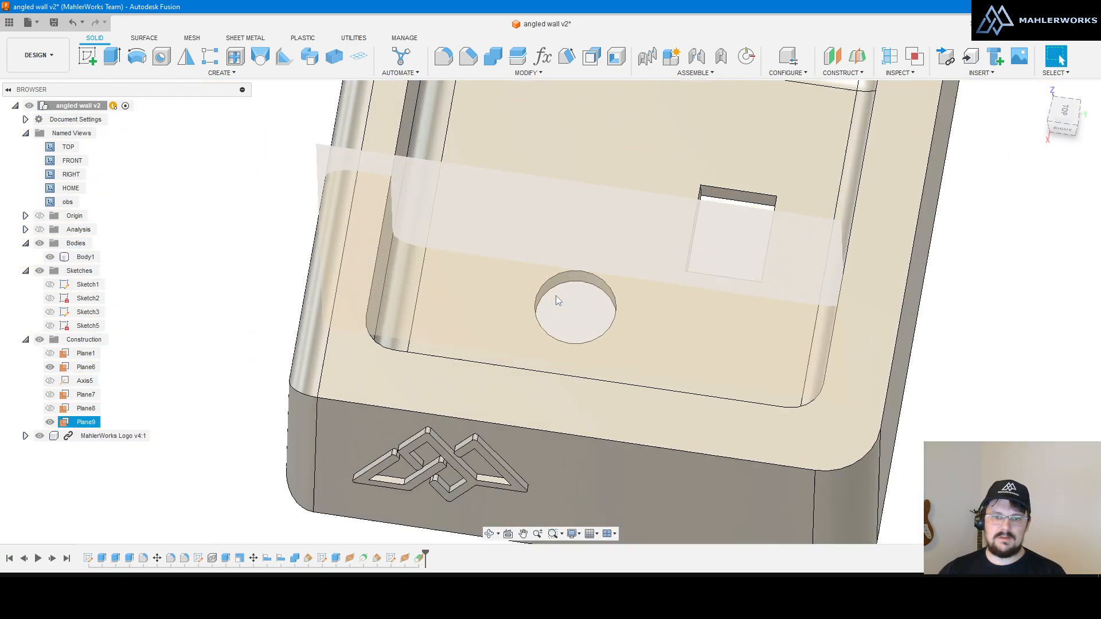
scroll(555, 298, up, 2)
scroll(745, 328, down, 4)
scroll(674, 280, up, 2)
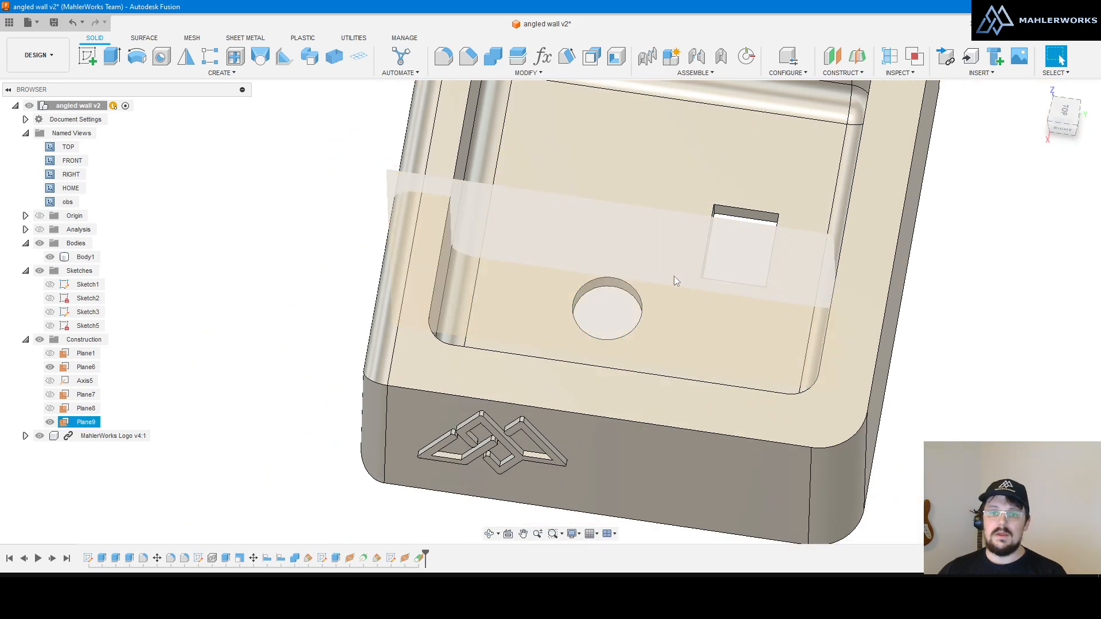
scroll(674, 279, up, 2)
key(Escape)
click(526, 72)
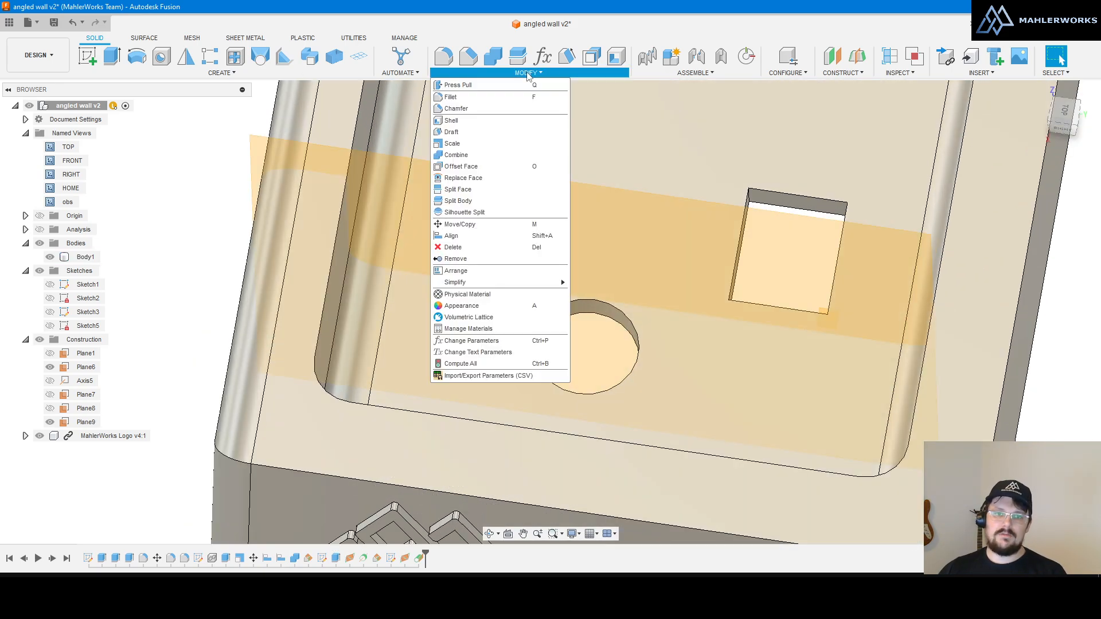
Step: Split the round hole's inner wall face using Plane9
click(454, 191)
shift+middle_drag(578, 259, 595, 307)
scroll(591, 314, up, 2)
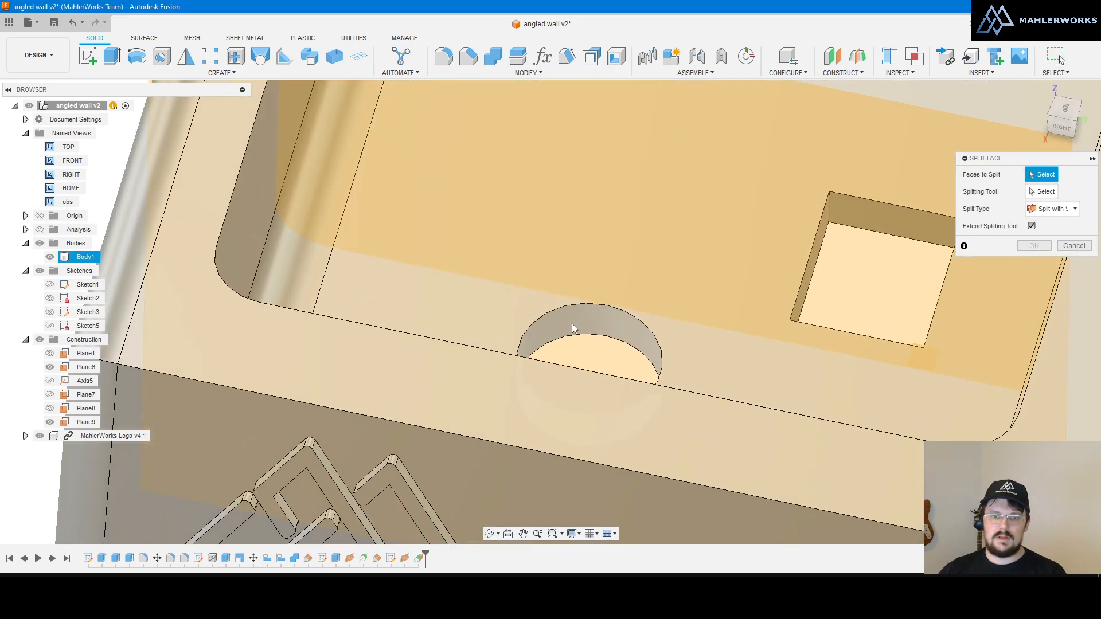
click(569, 327)
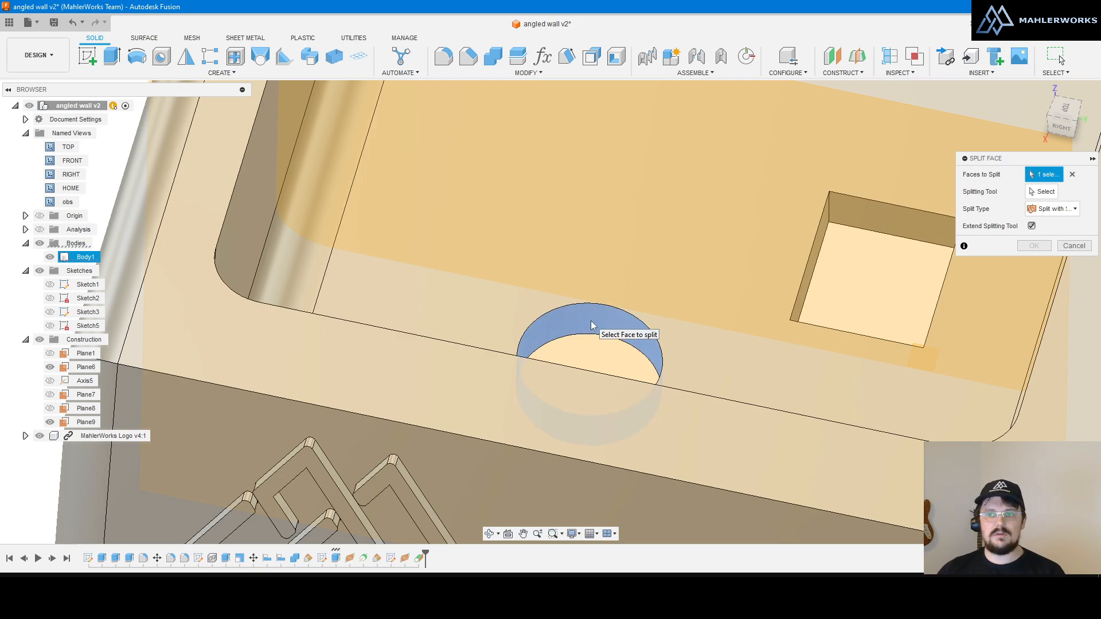
click(1052, 195)
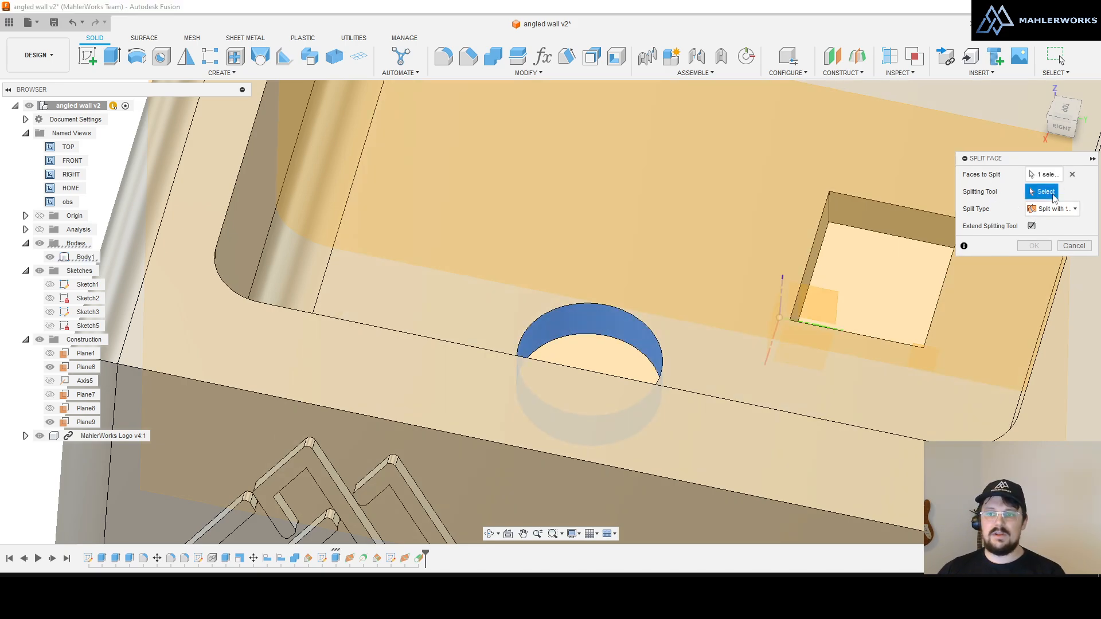
click(720, 135)
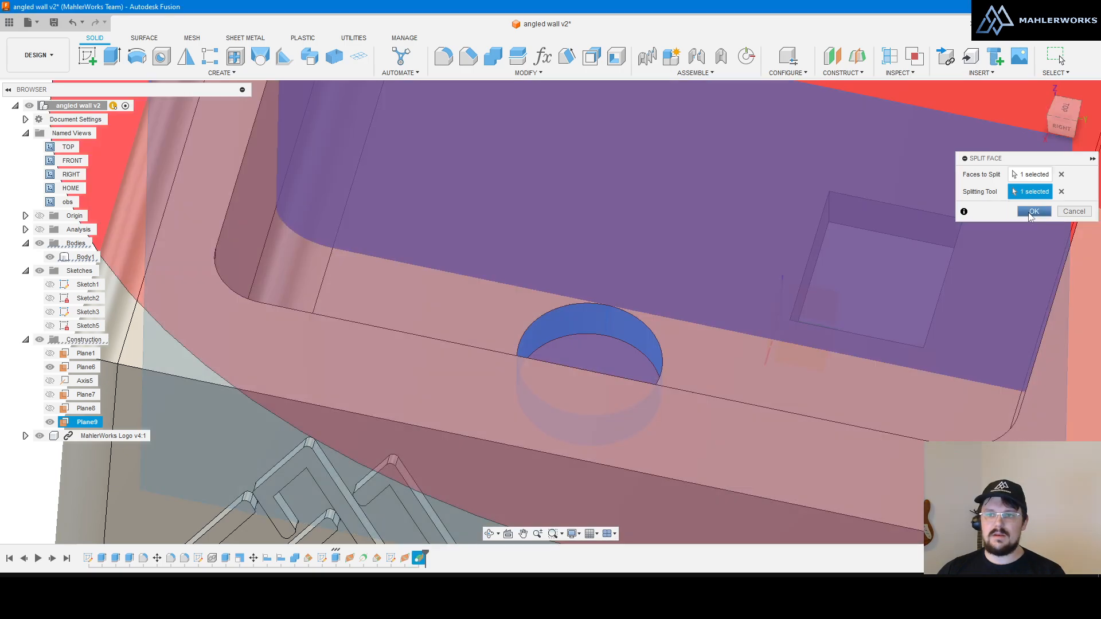
click(1033, 212)
Step: Hide Plane9 and select Body1
scroll(507, 260, down, 3)
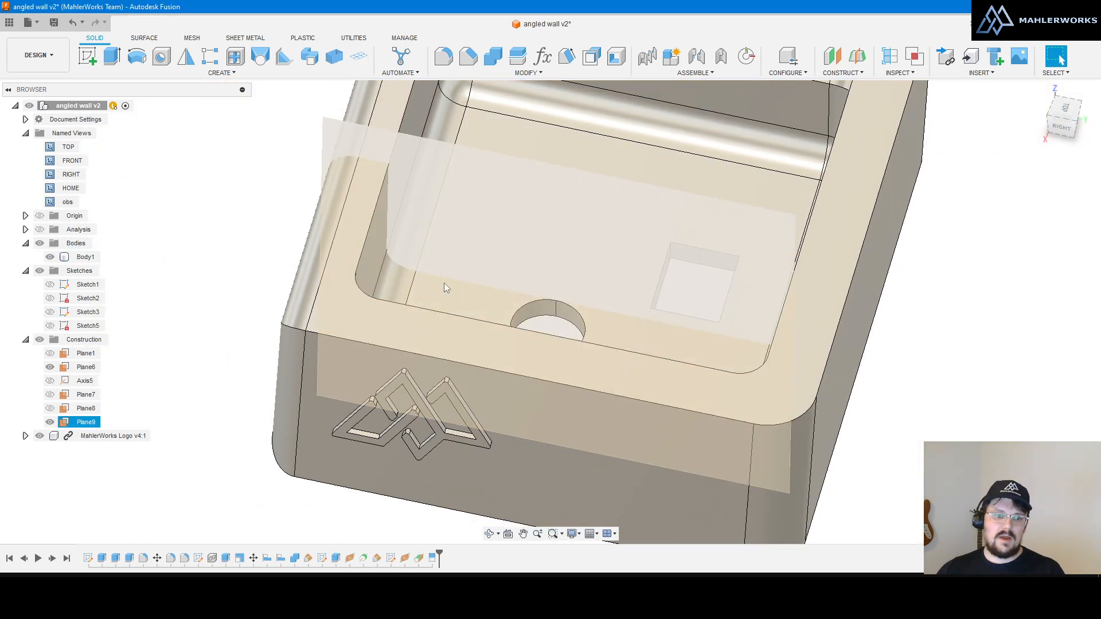
click(50, 422)
click(86, 256)
scroll(507, 293, up, 5)
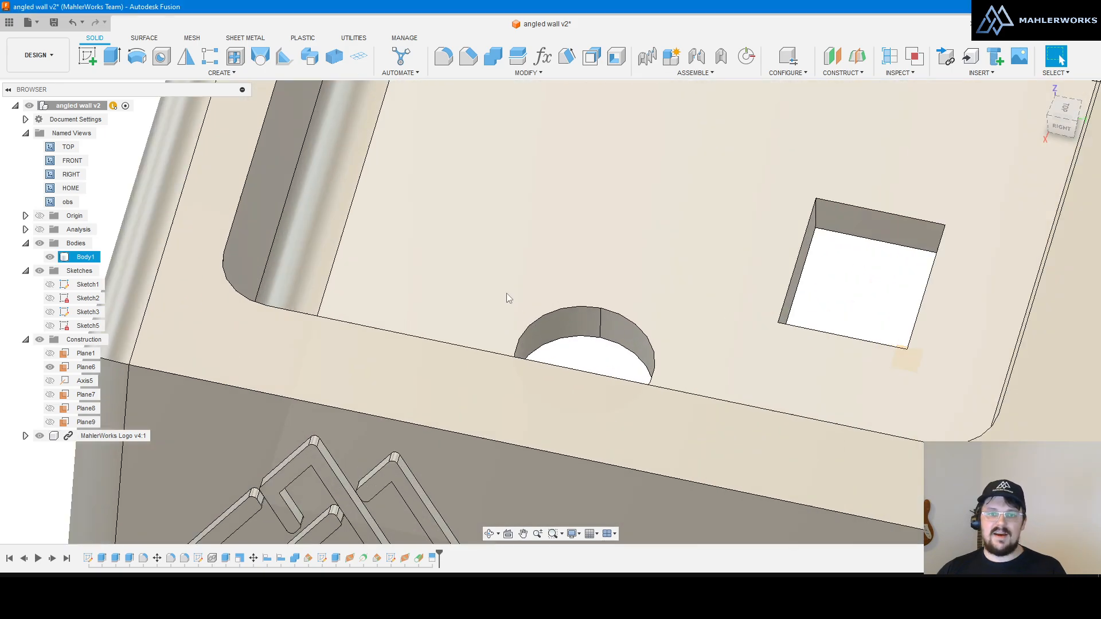
scroll(608, 344, up, 3)
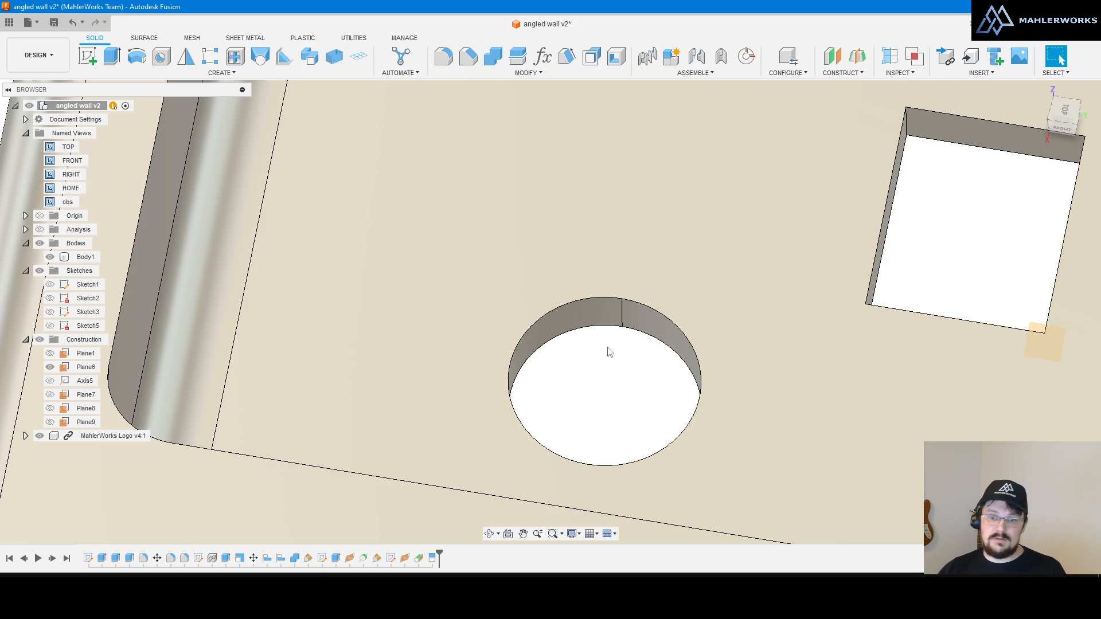
scroll(609, 352, up, 5)
scroll(583, 327, down, 2)
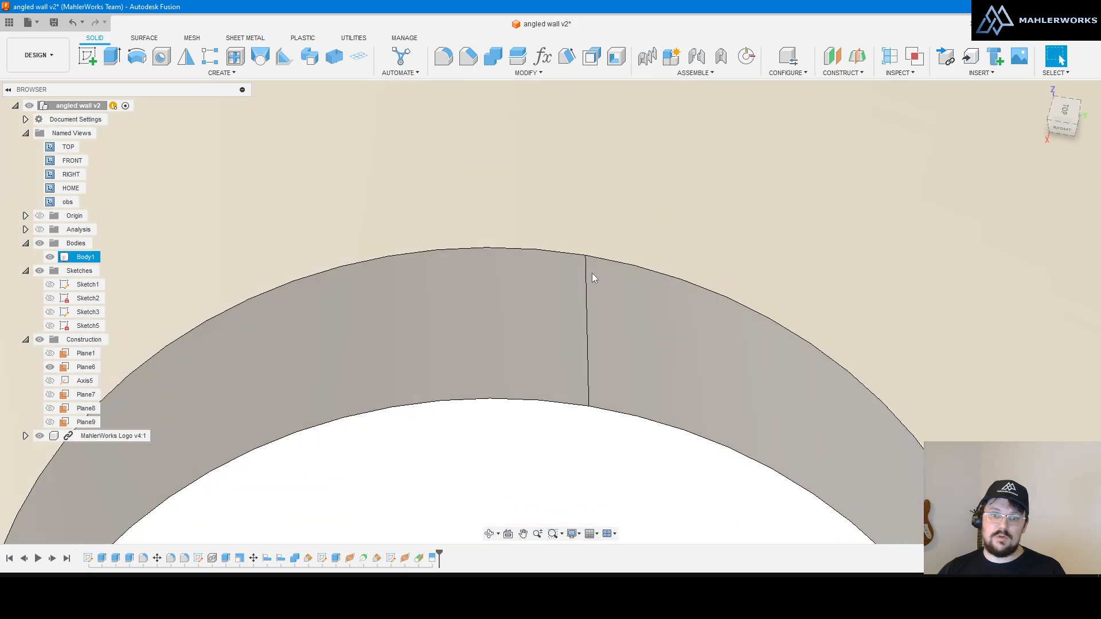
scroll(588, 264, down, 3)
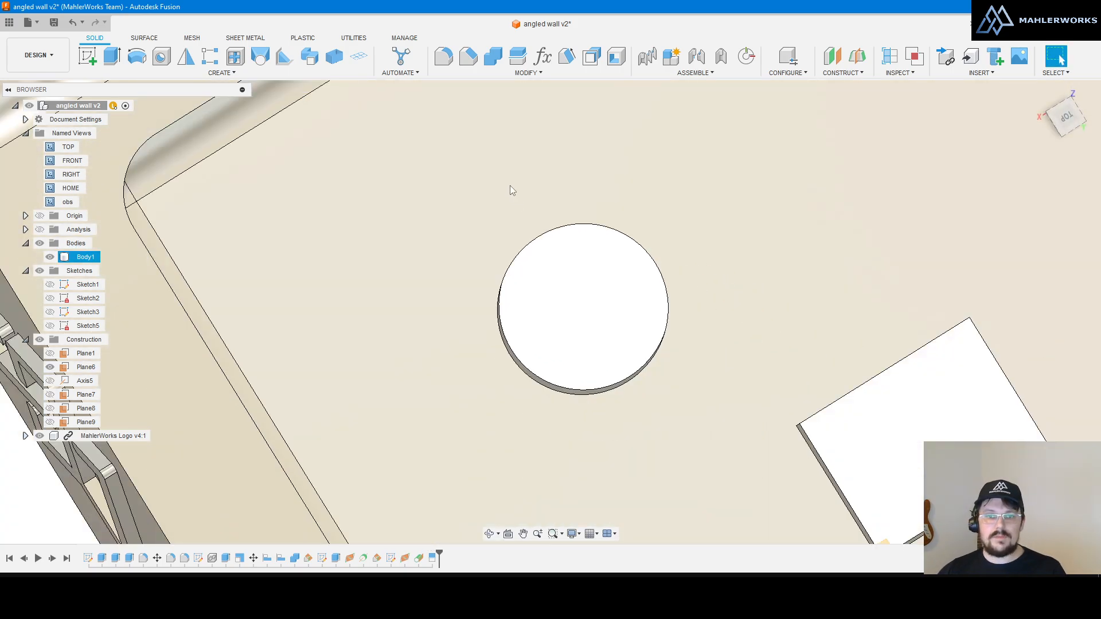
scroll(619, 319, up, 3)
Step: Orbit to an oblique view of the hole and select its new seam edge
shift+middle_drag(384, 424, 440, 381)
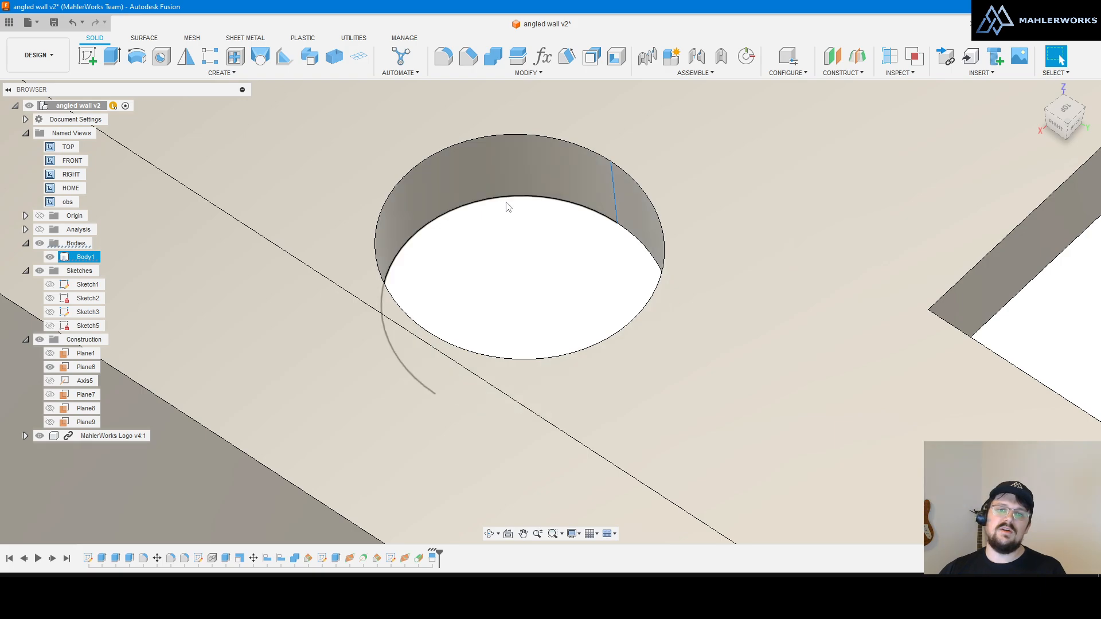
click(492, 175)
click(545, 287)
scroll(561, 284, down, 3)
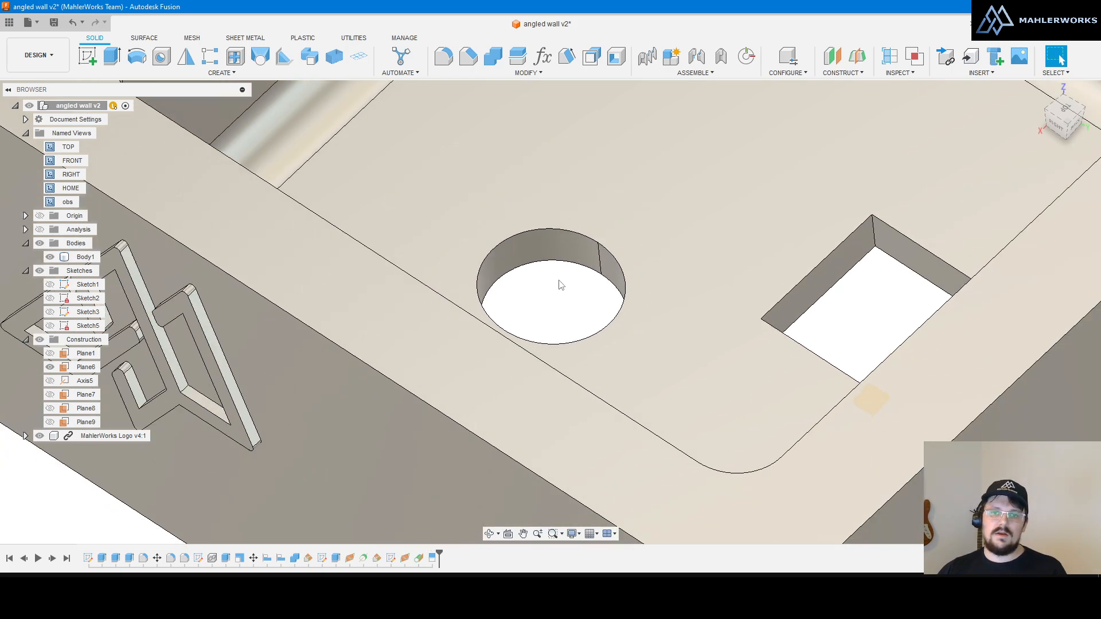
scroll(558, 282, up, 3)
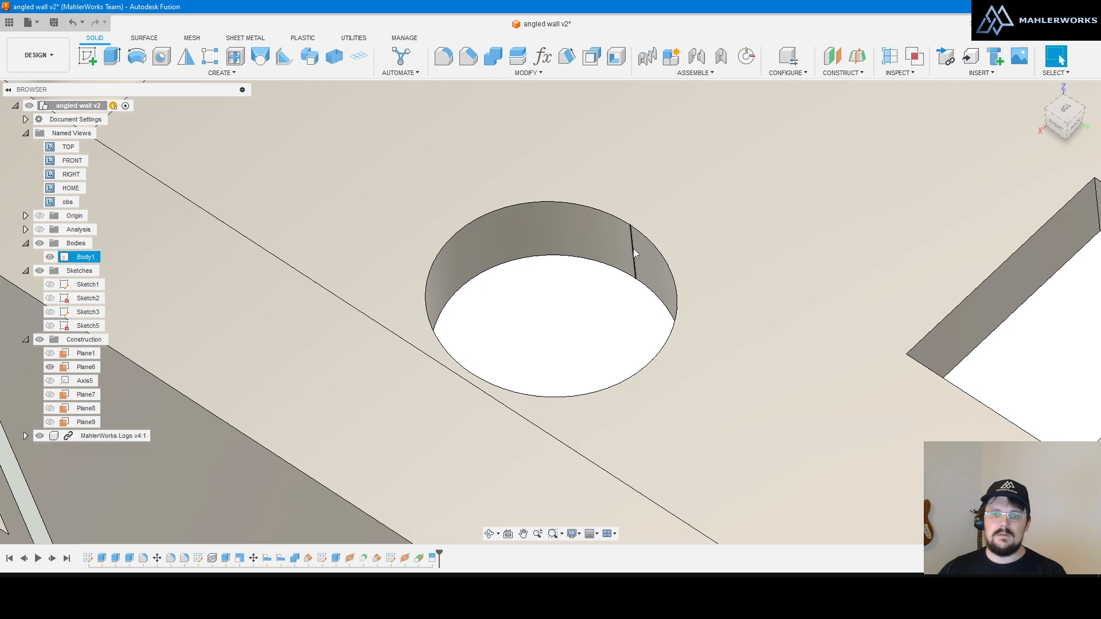
click(645, 238)
click(841, 73)
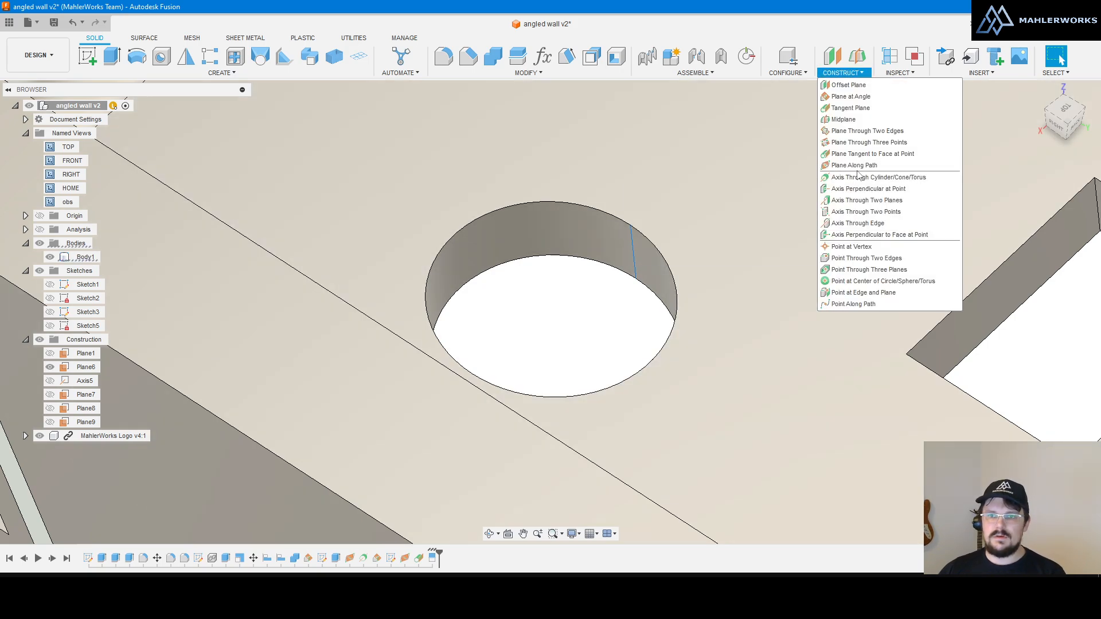
Step: Create Plane10 along the hole's seam edge and look straight at it
click(857, 179)
click(1026, 248)
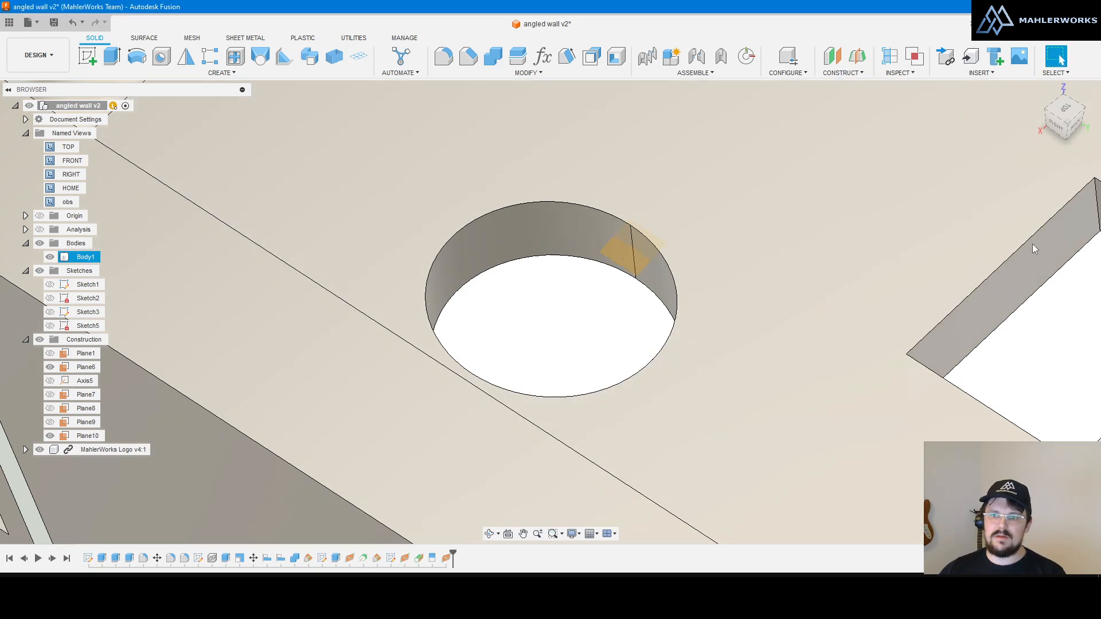
click(509, 533)
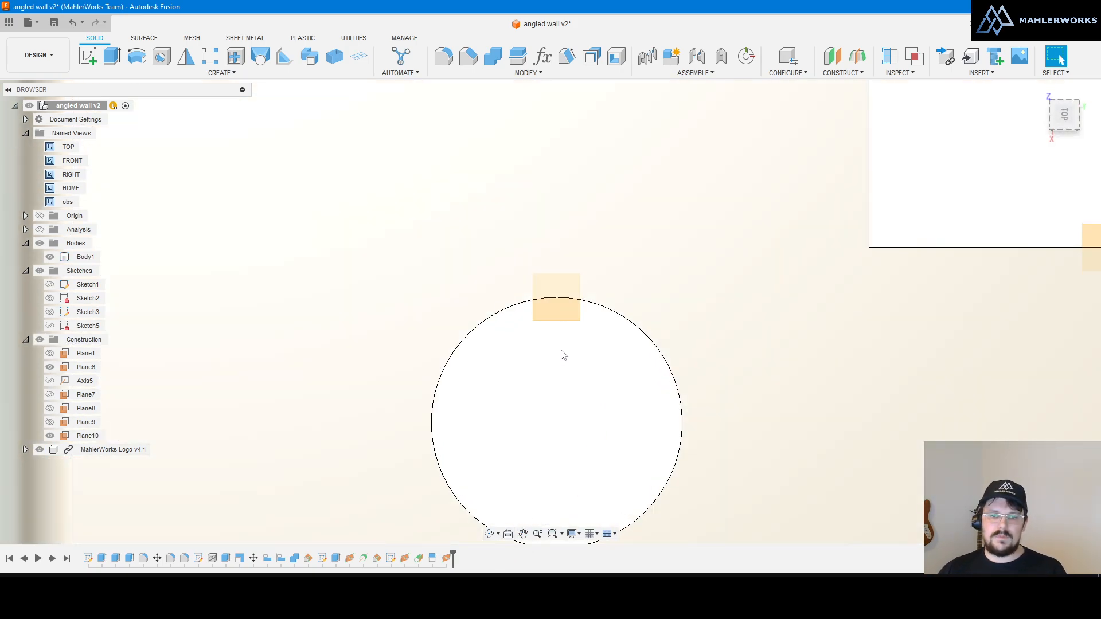
scroll(563, 353, down, 4)
shift+middle_drag(583, 321, 556, 285)
shift+middle_drag(619, 273, 576, 290)
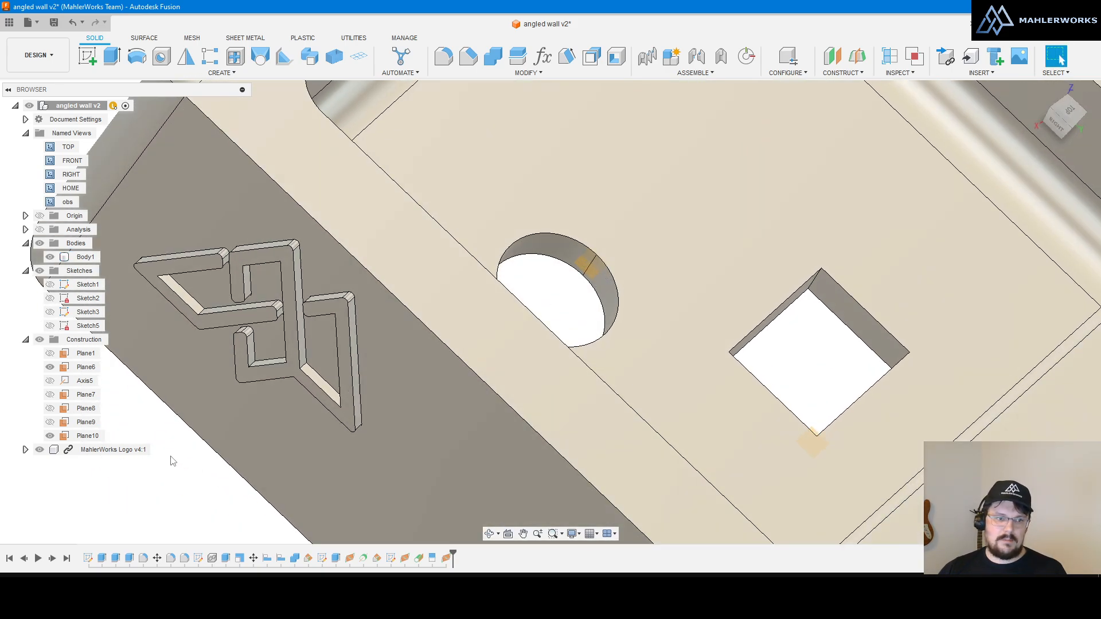
Step: Hide Plane10 and Plane6, then inspect the hole's split wall faces
click(50, 435)
click(50, 367)
scroll(616, 301, up, 3)
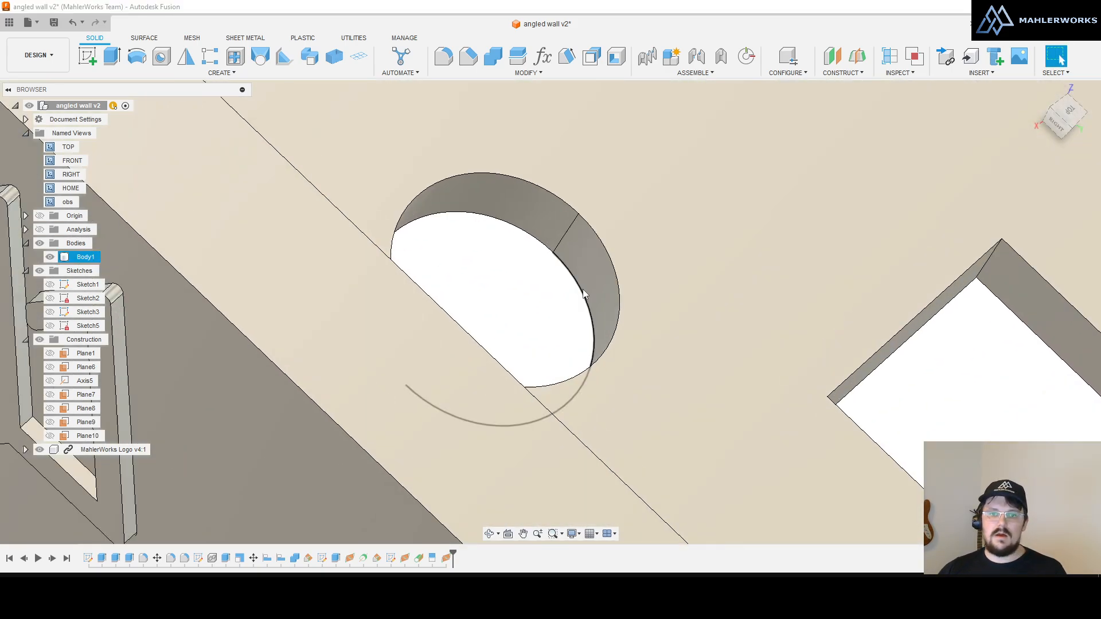
click(562, 238)
click(594, 294)
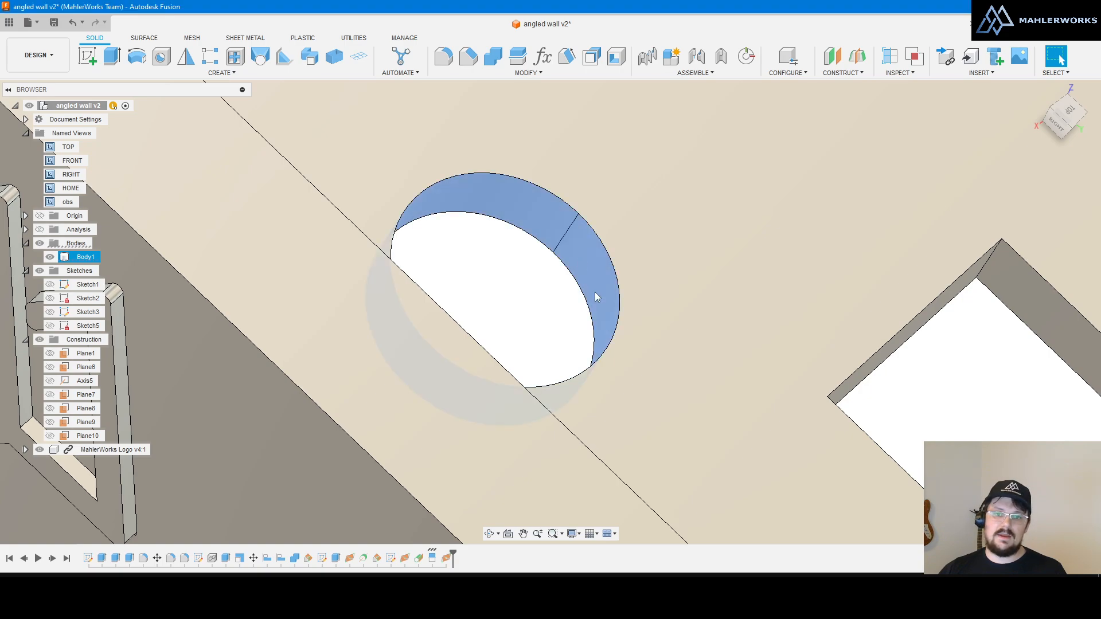
mouse_move(596, 287)
shift+middle_down()
mouse_move(639, 290)
mouse_move(613, 291)
shift+middle_up()
click(613, 291)
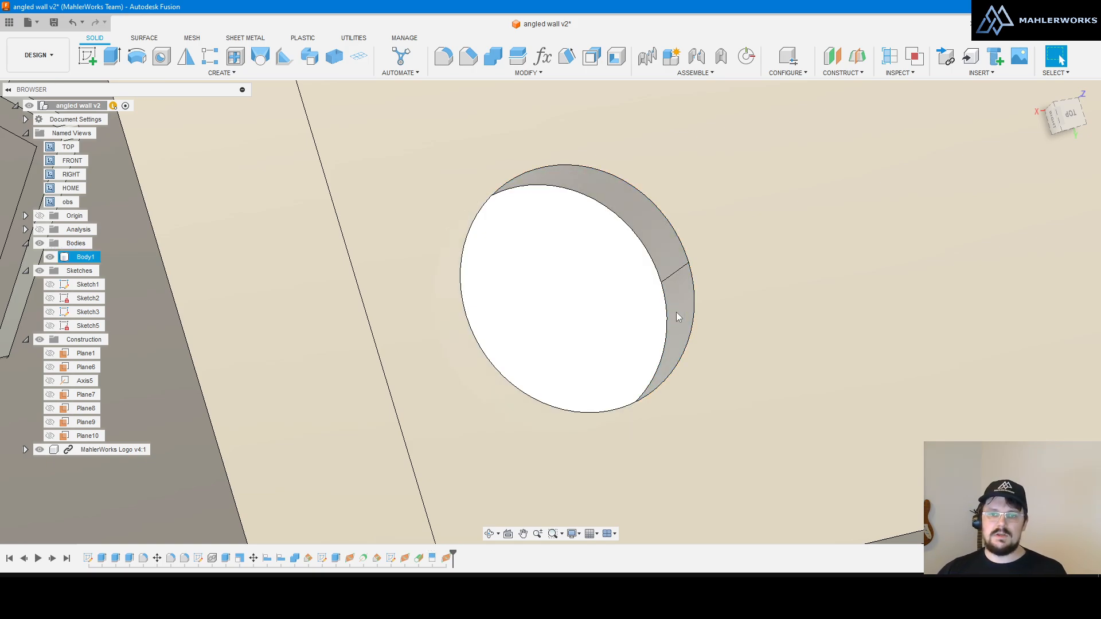
click(658, 231)
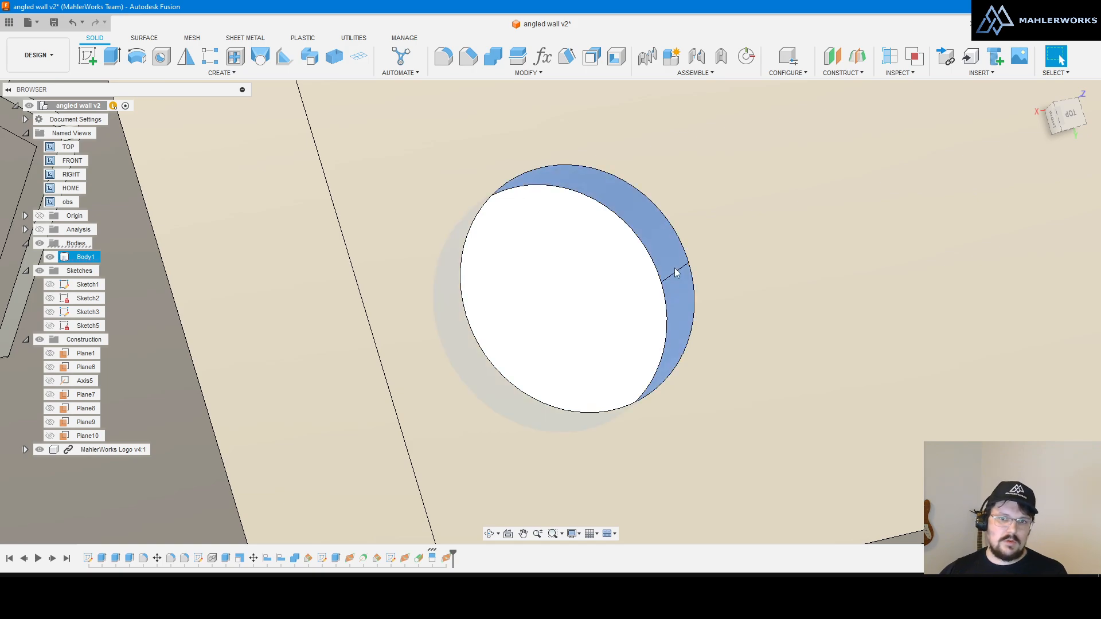
key(Escape)
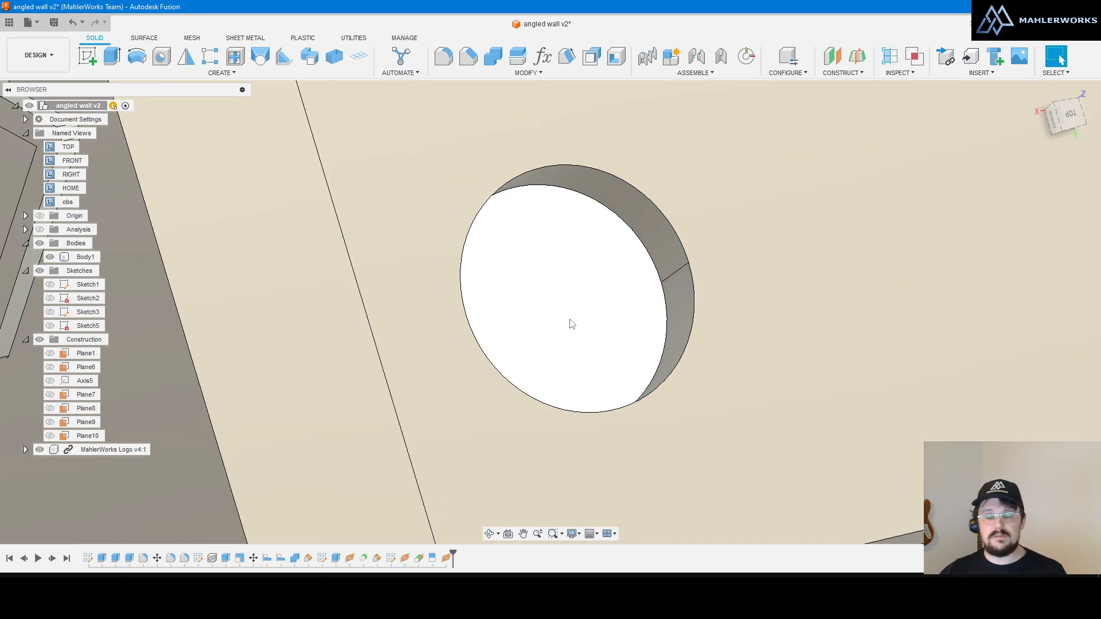
Step: Zoom out and orbit to view the whole box, including its bottom and logo
scroll(598, 361, down, 2)
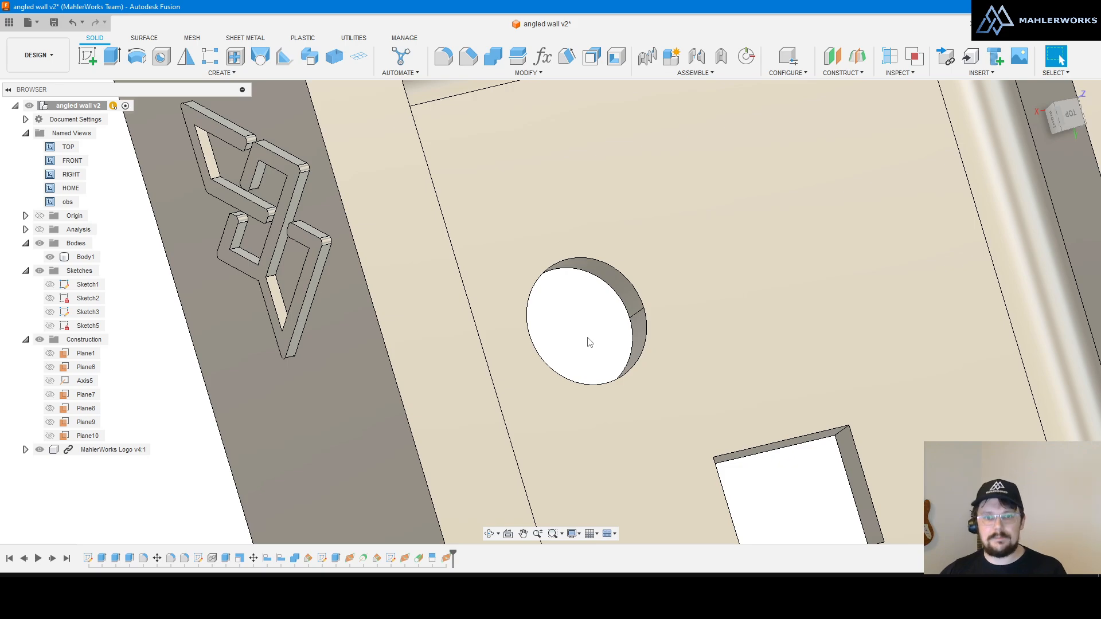
scroll(630, 288, down, 4)
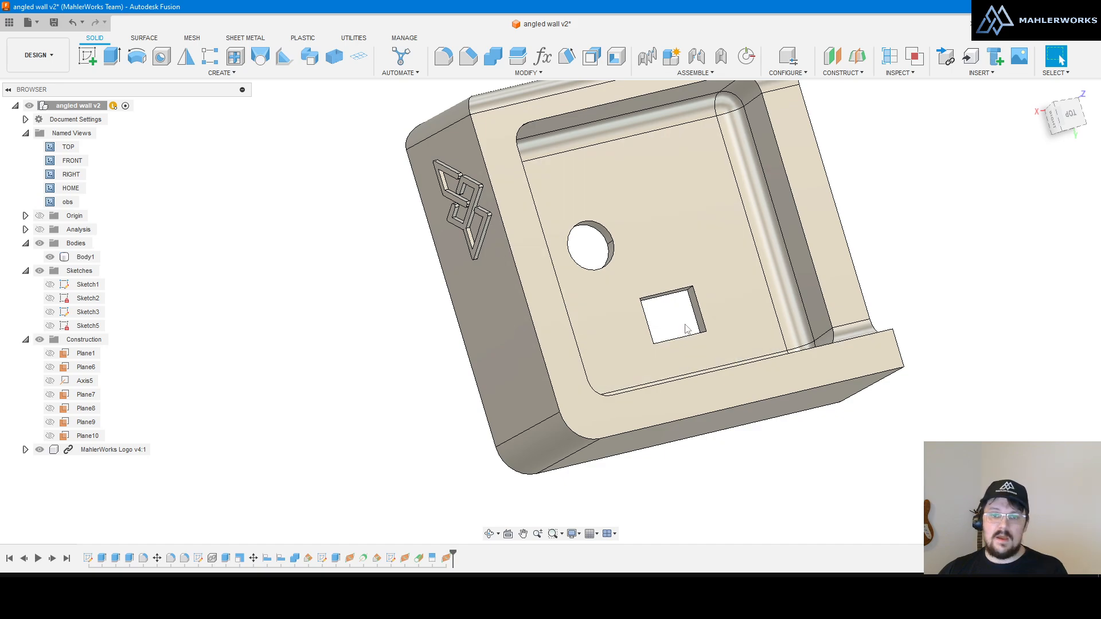
shift+middle_drag(683, 342, 869, 250)
shift+middle_drag(839, 239, 843, 224)
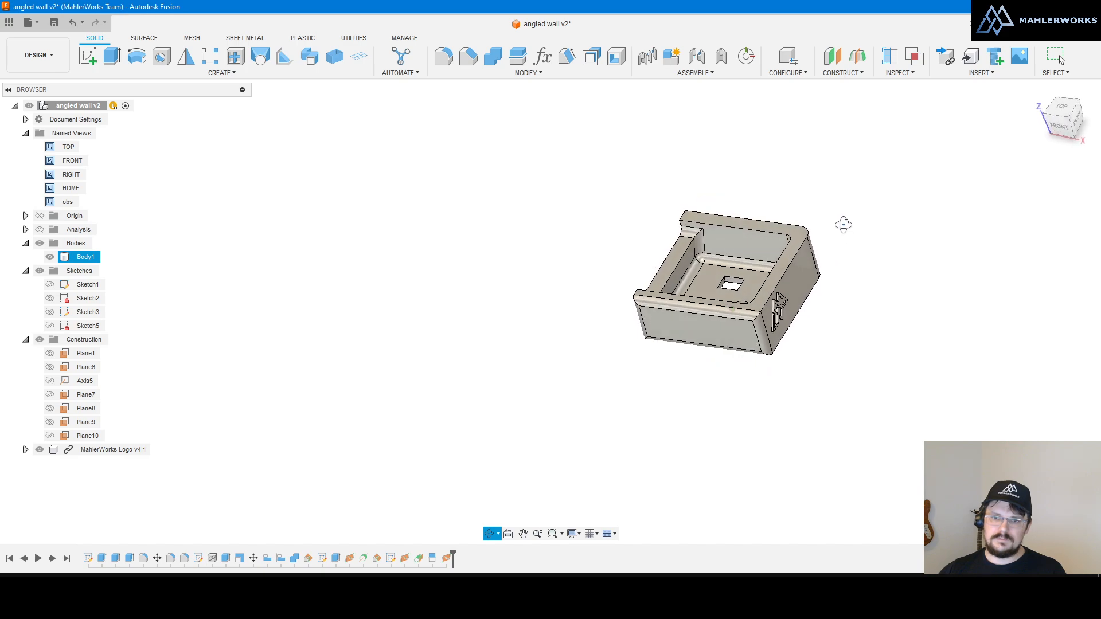
Step: Create Plane11 along the inner corner edge at proportional distance 0.5032 and view it face-on
scroll(690, 266, up, 5)
click(689, 266)
scroll(769, 277, up, 5)
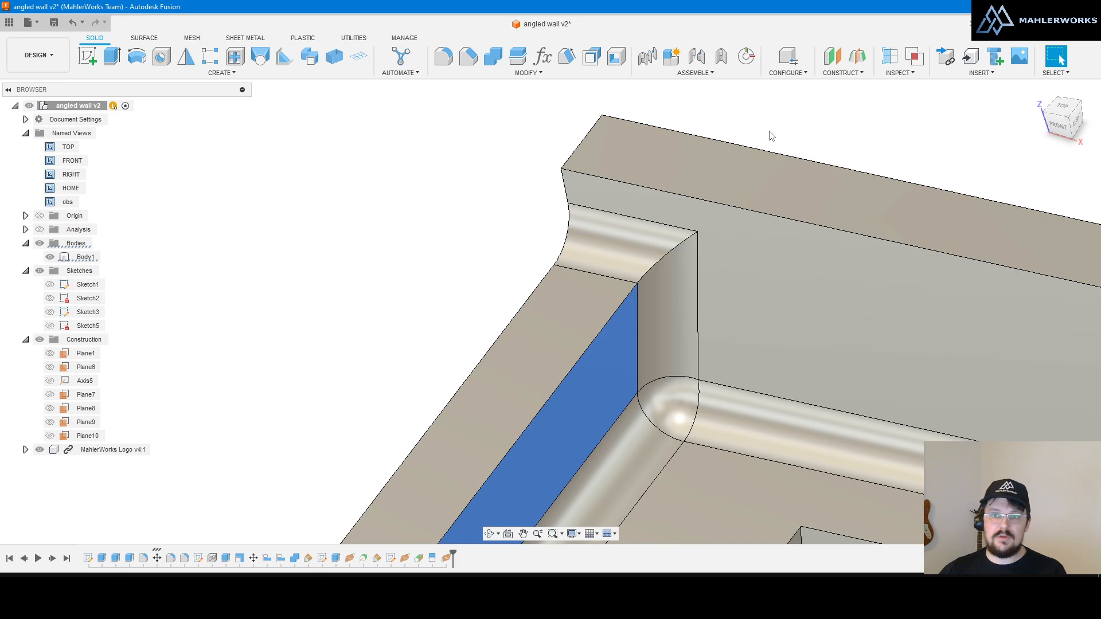
click(787, 104)
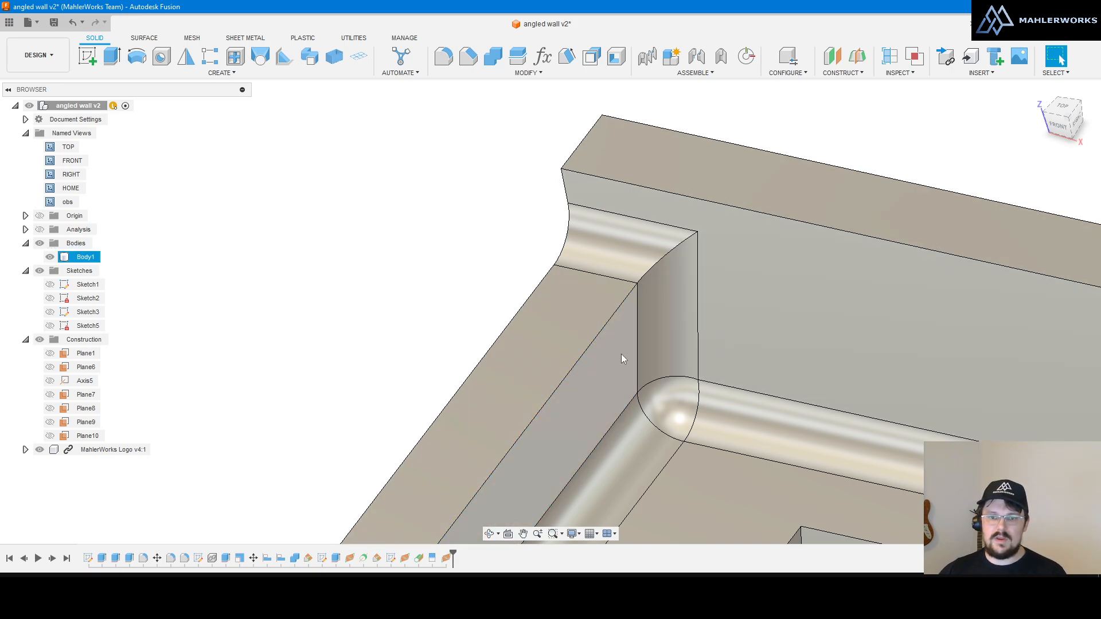
shift+middle_drag(641, 329, 671, 309)
click(840, 73)
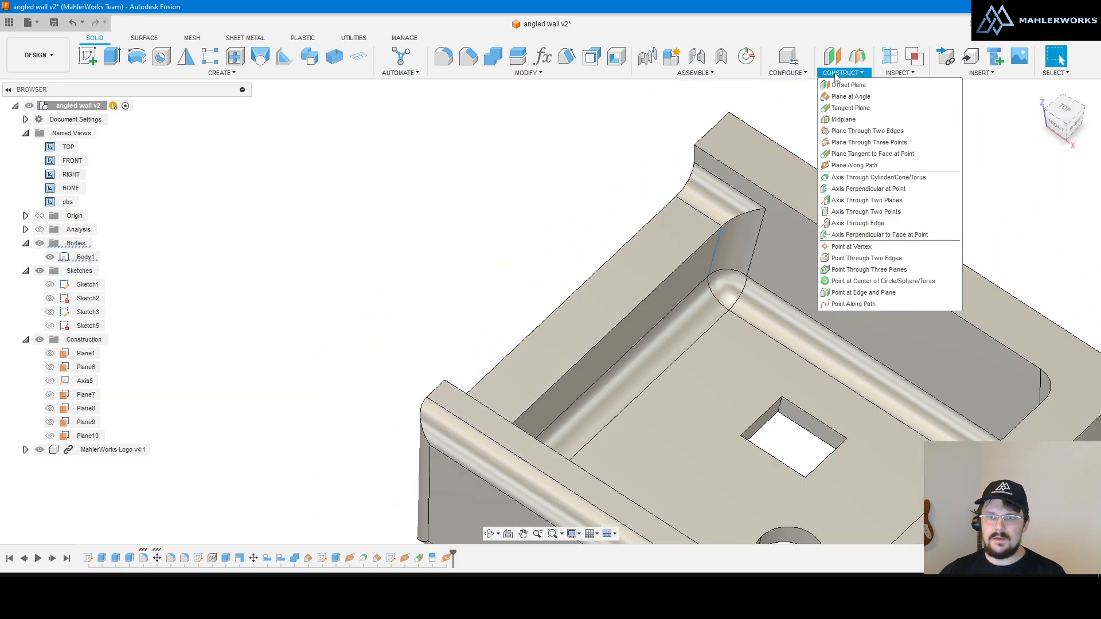
click(853, 165)
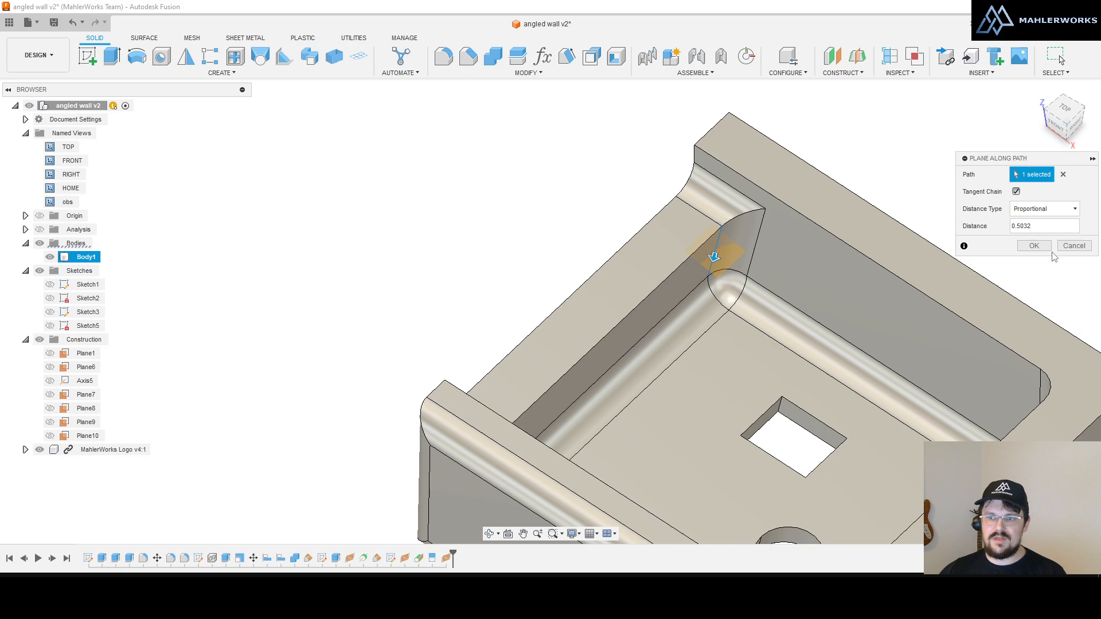
click(1033, 246)
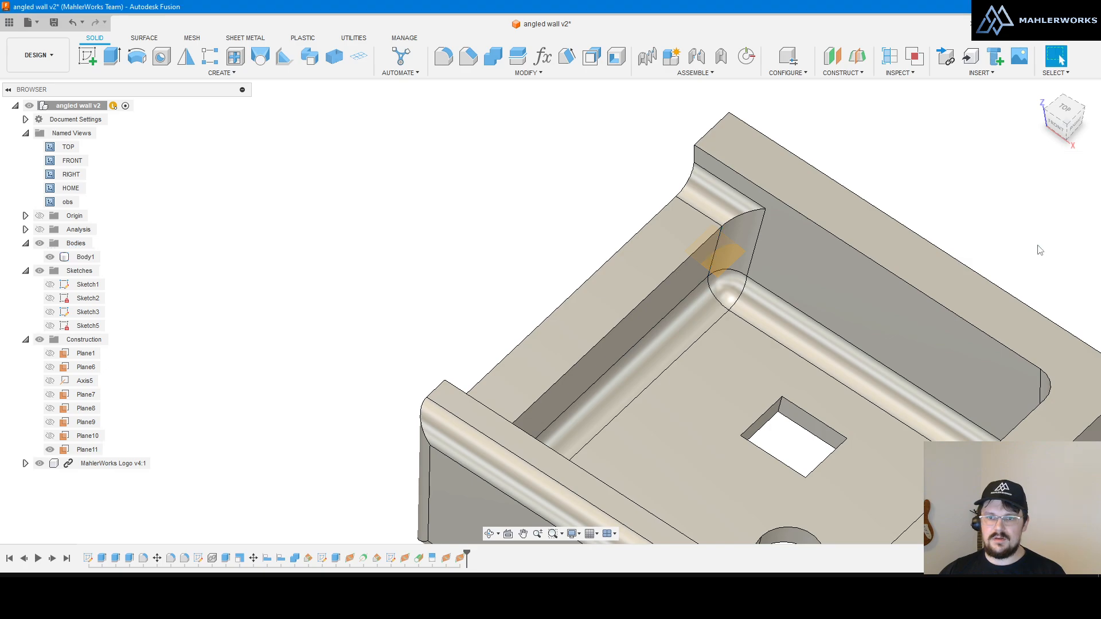
click(508, 533)
click(769, 399)
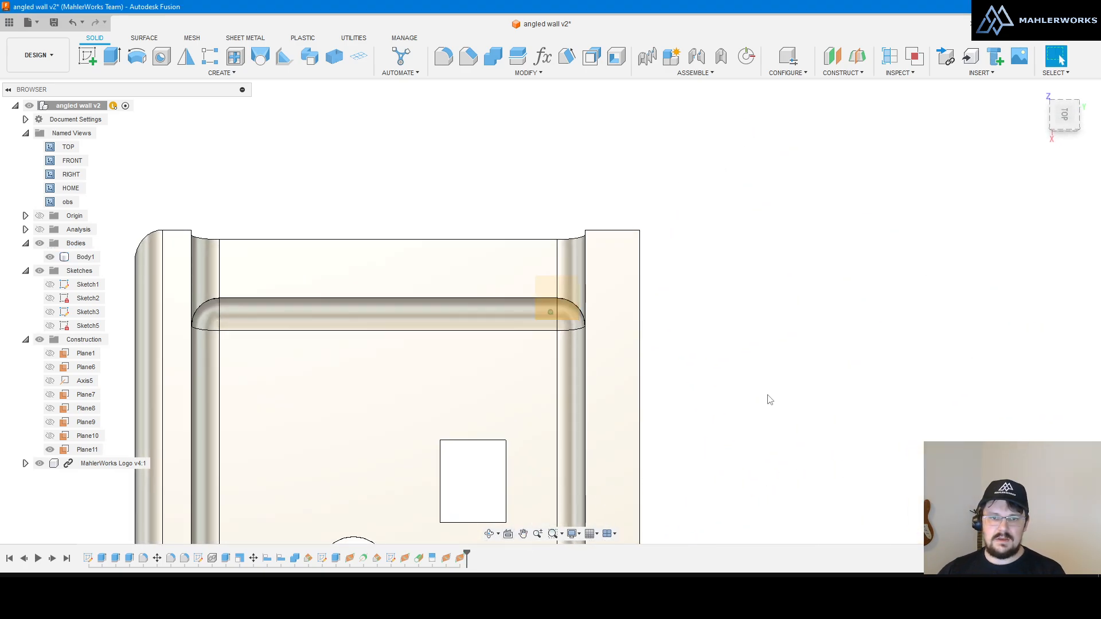
Step: Switch the body to wireframe display and return to the top view
scroll(784, 290, down, 2)
scroll(611, 283, up, 4)
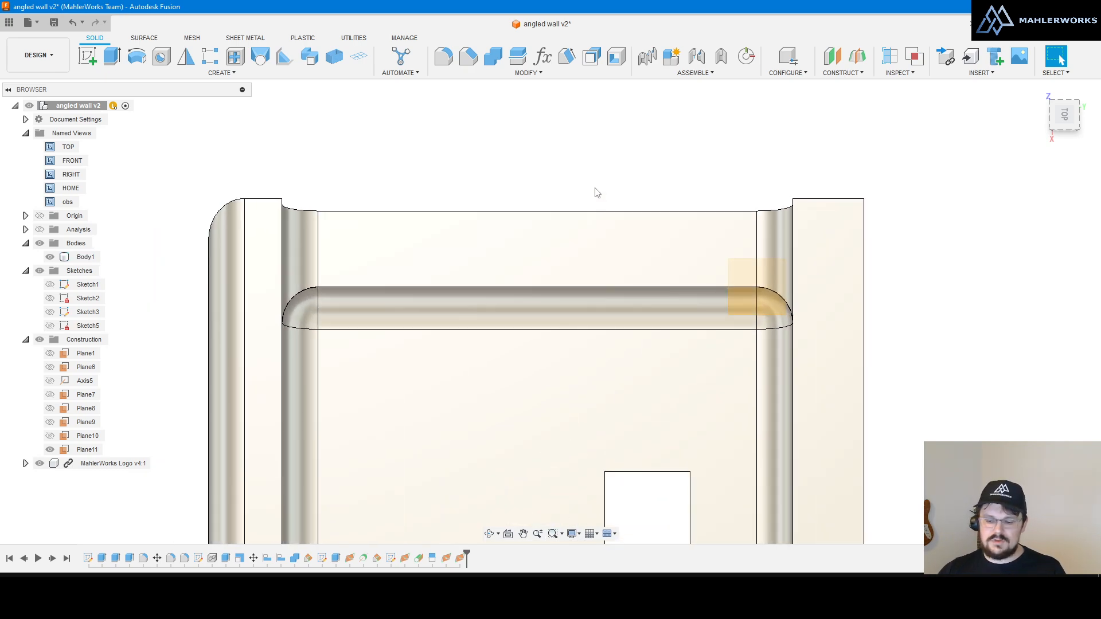
key(ctrl+7)
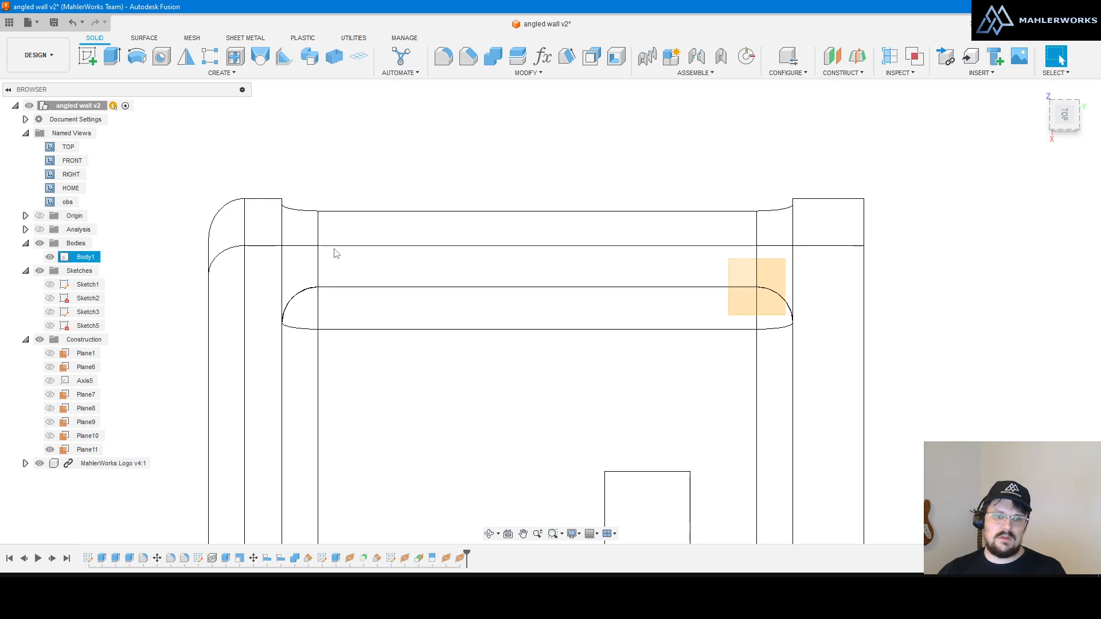
shift+middle_drag(516, 272, 538, 287)
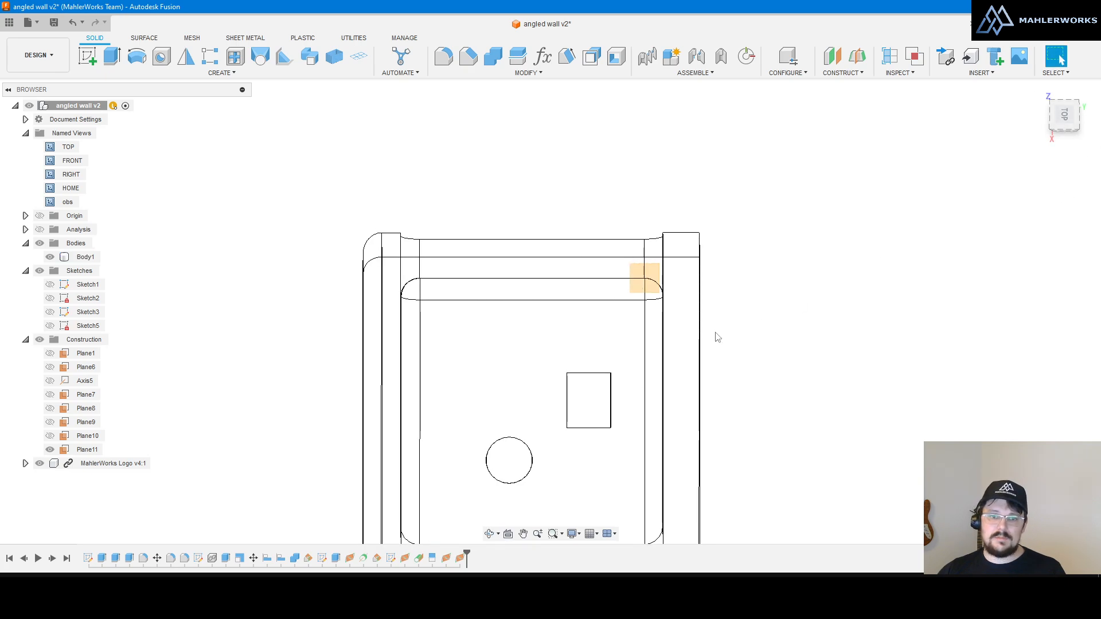
scroll(435, 314, up, 3)
shift+middle_drag(442, 301, 471, 289)
click(1066, 116)
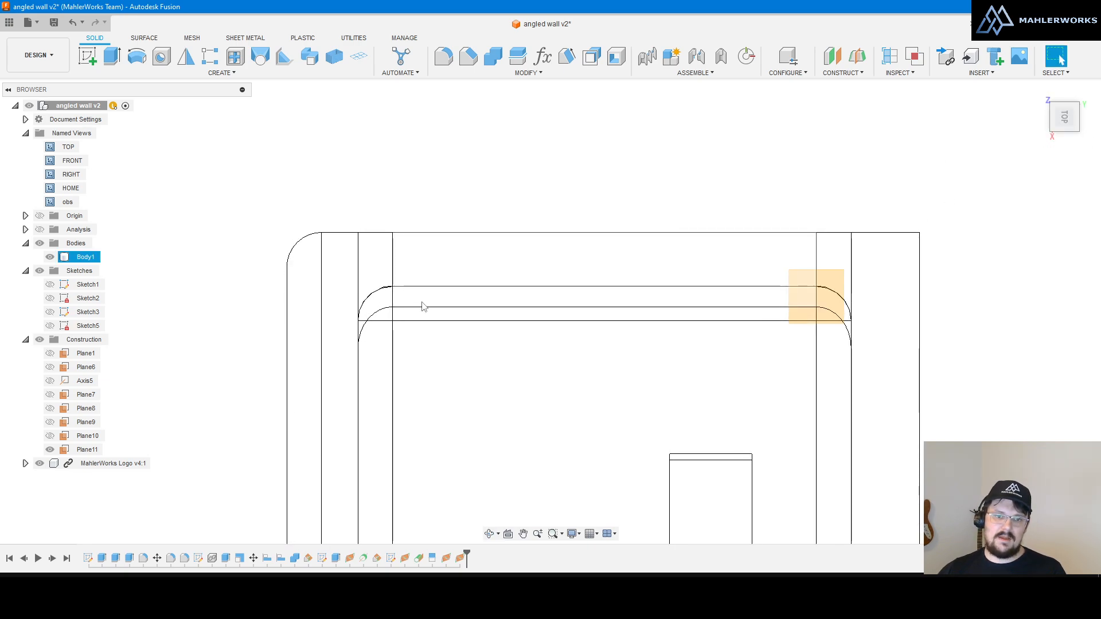
Step: Select Plane11 in the canvas and look straight down at it
shift+middle_drag(423, 302, 435, 285)
click(435, 285)
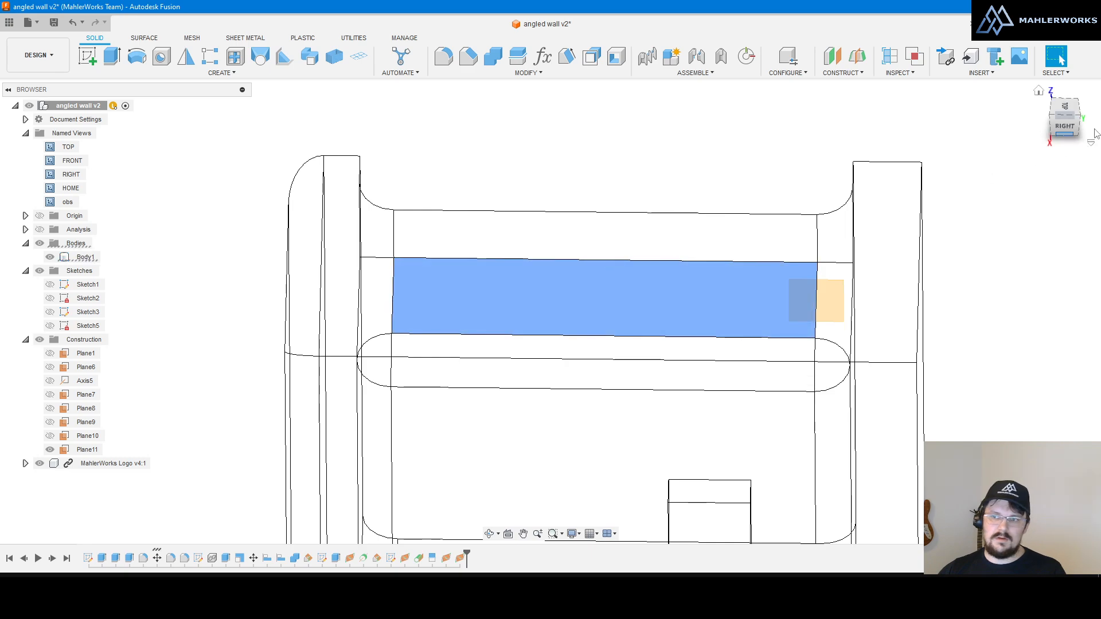
click(1060, 108)
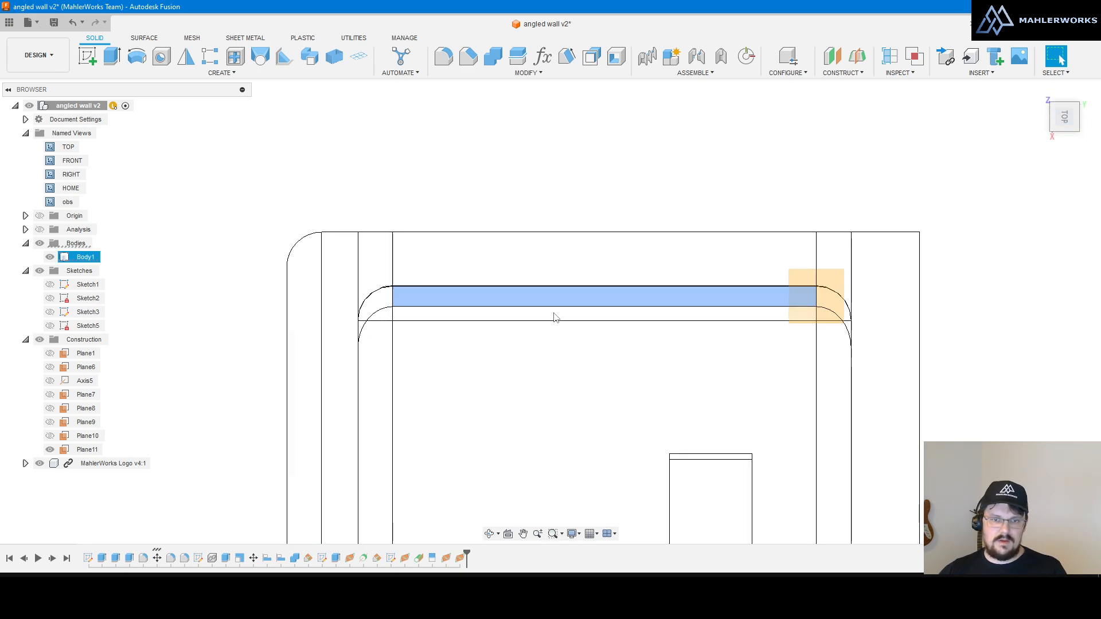
click(557, 180)
click(808, 314)
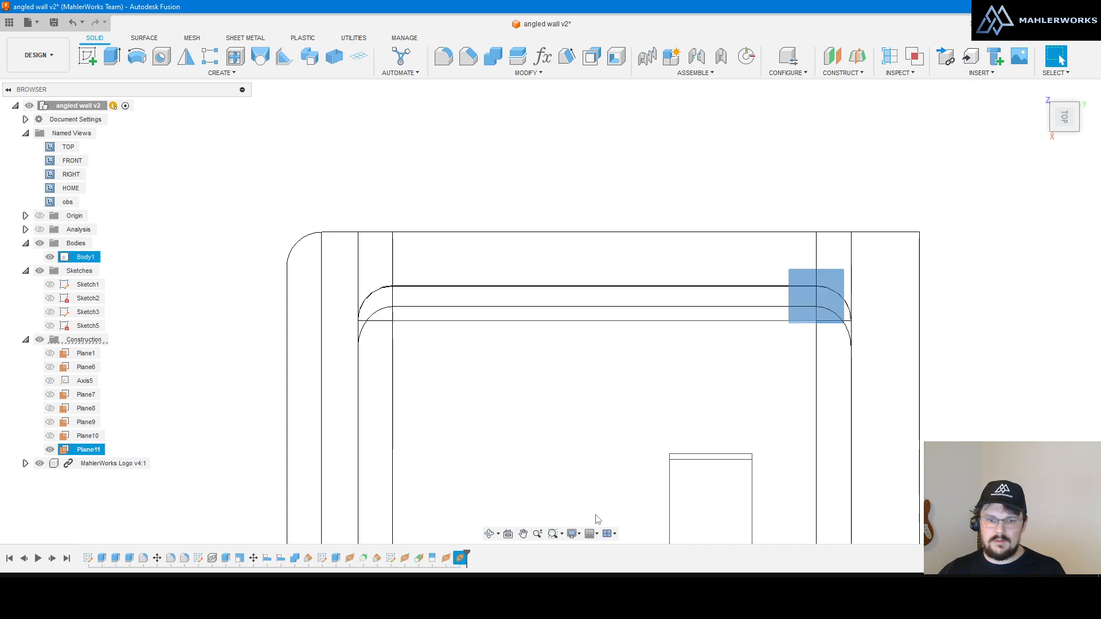
click(507, 535)
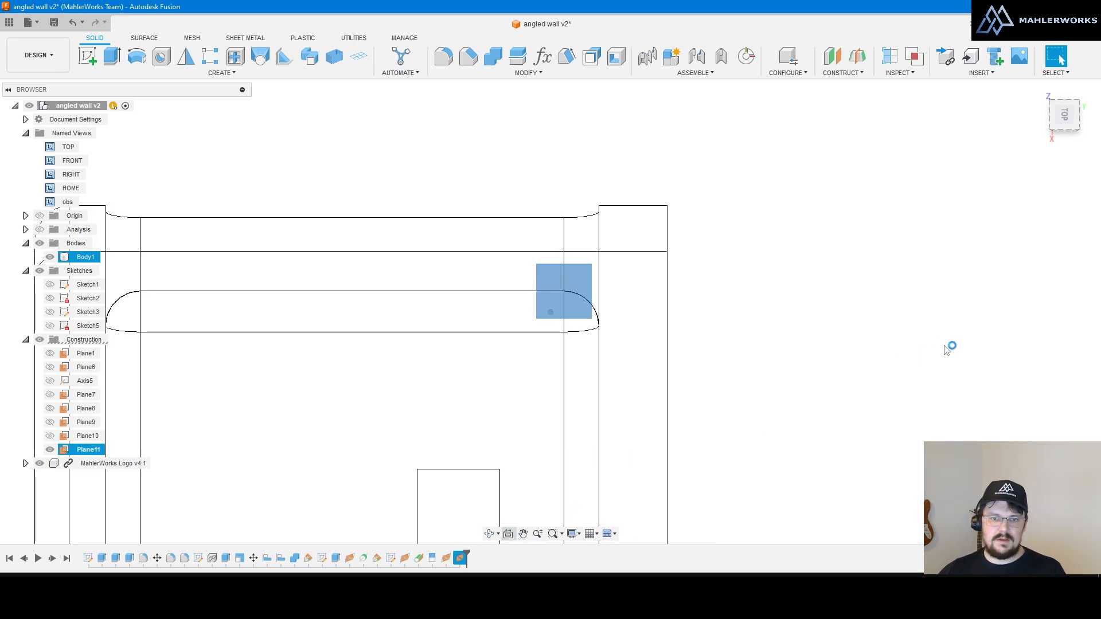
Step: Save the current view as a new named view called 'angle wall'
scroll(952, 347, down, 3)
scroll(562, 339, up, 2)
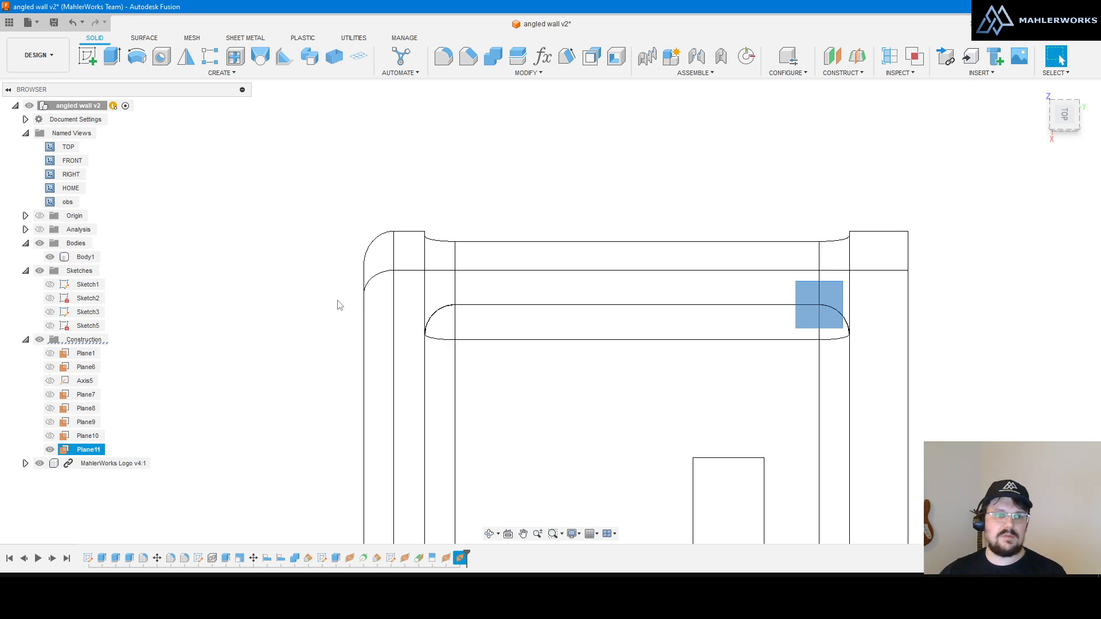
click(94, 137)
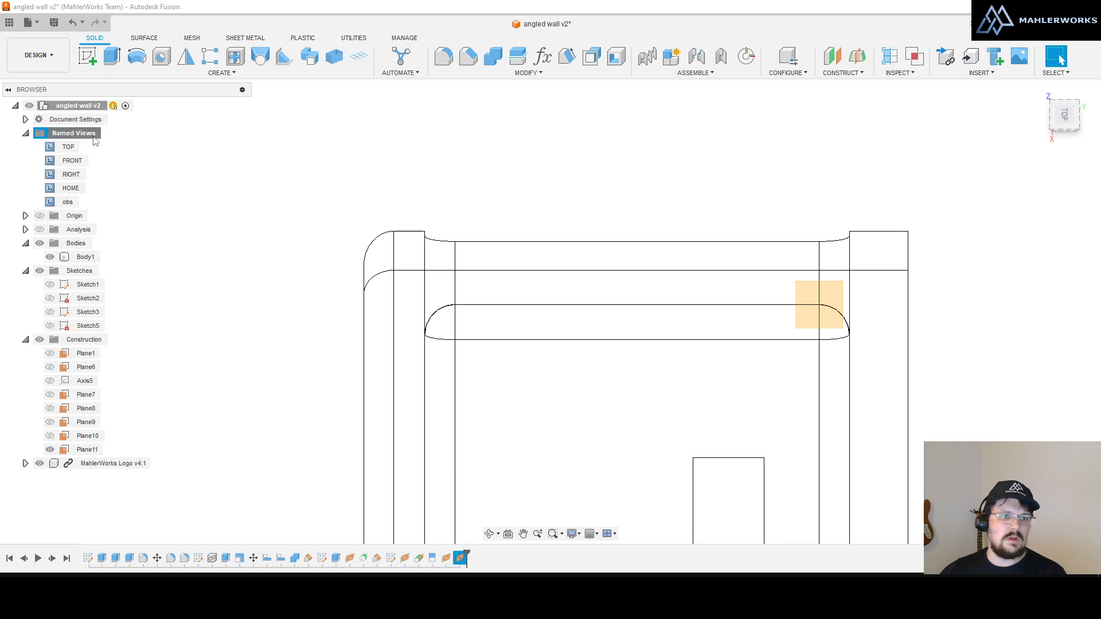
click(92, 214)
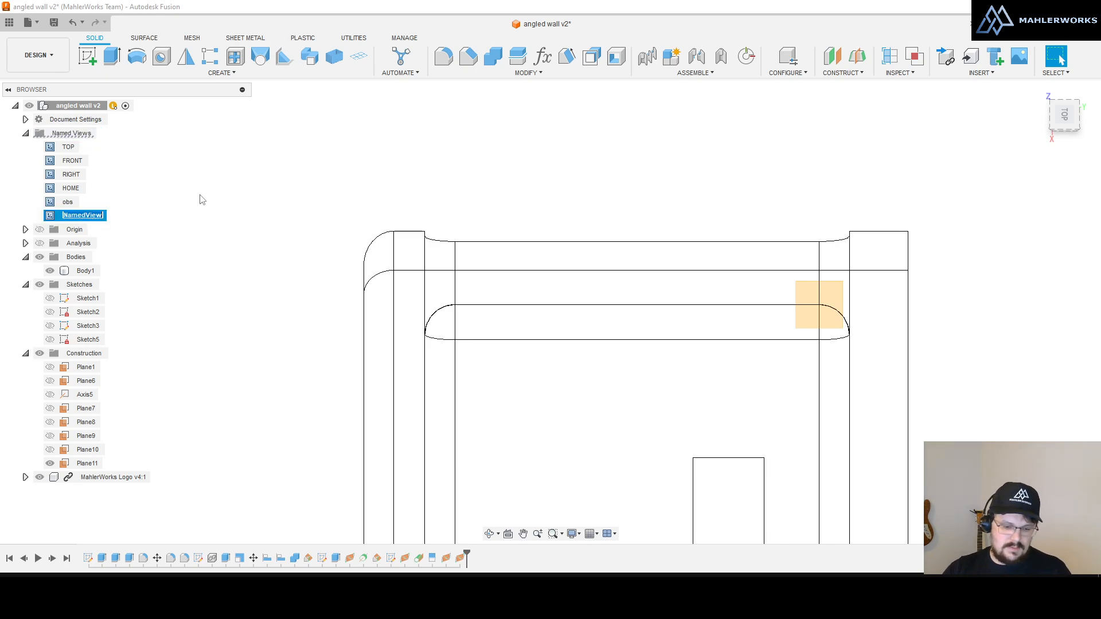
text(angle)
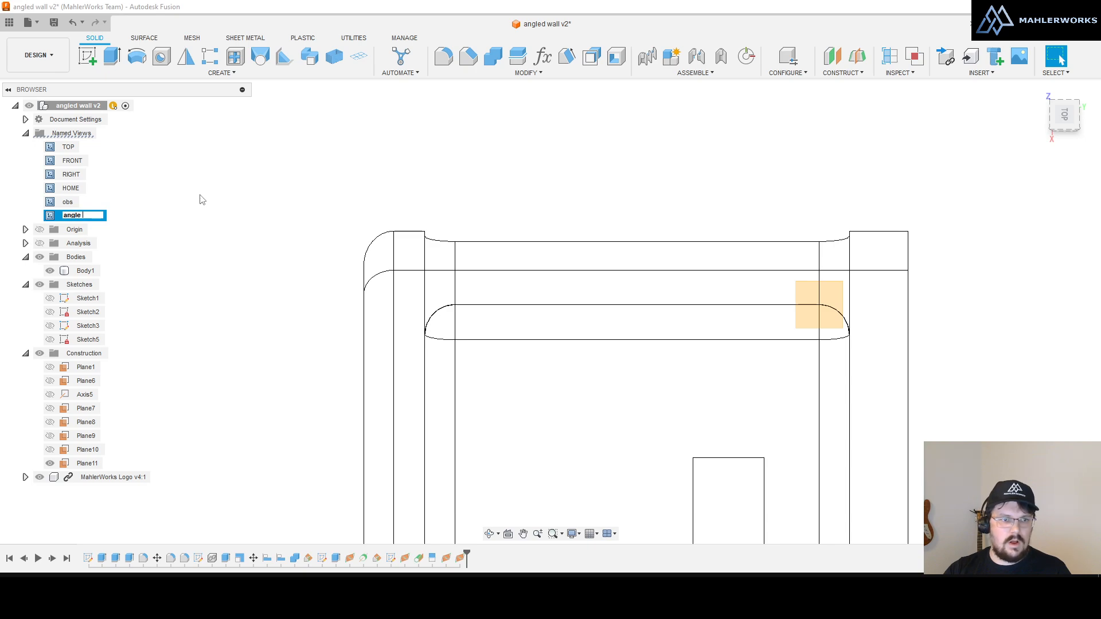
text( wall)
key(Return)
click(202, 200)
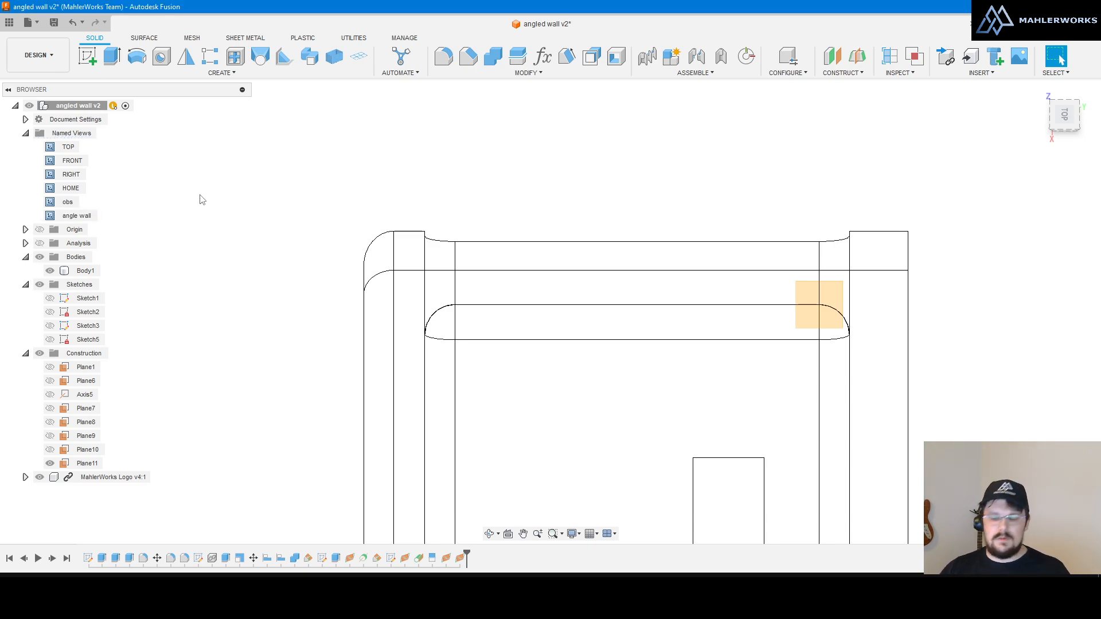
Step: Return the model to shaded display and orbit to see its front
key(ctrl+6)
scroll(327, 226, down, 3)
shift+middle_drag(327, 225, 382, 176)
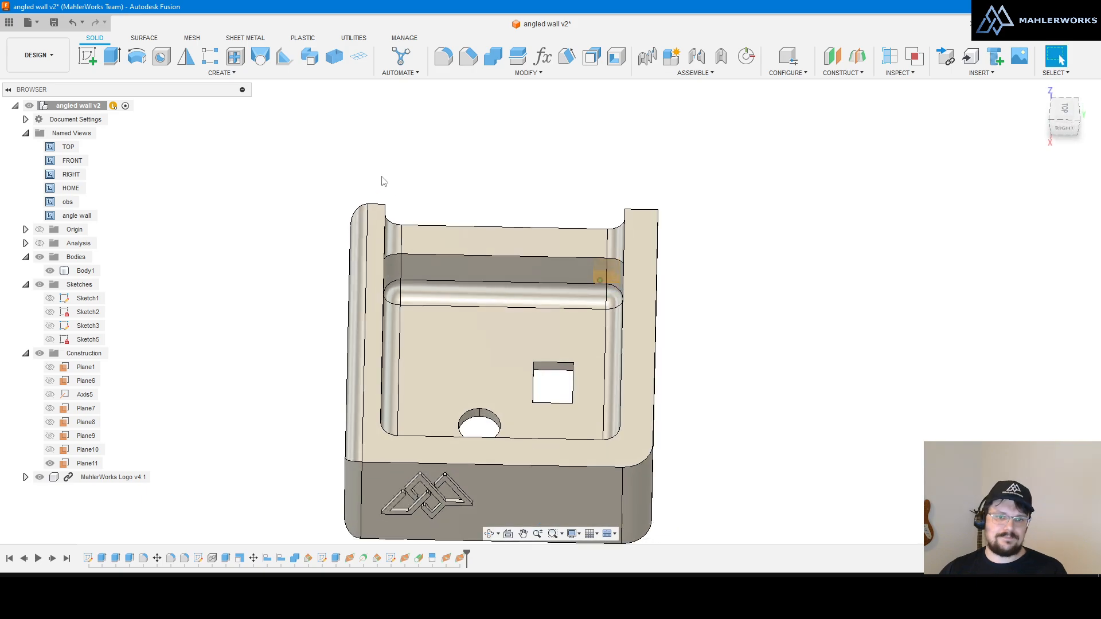
click(9, 55)
Step: Switch to the MANUFACTURE workspace and open the Ramp1 operation for editing
click(46, 182)
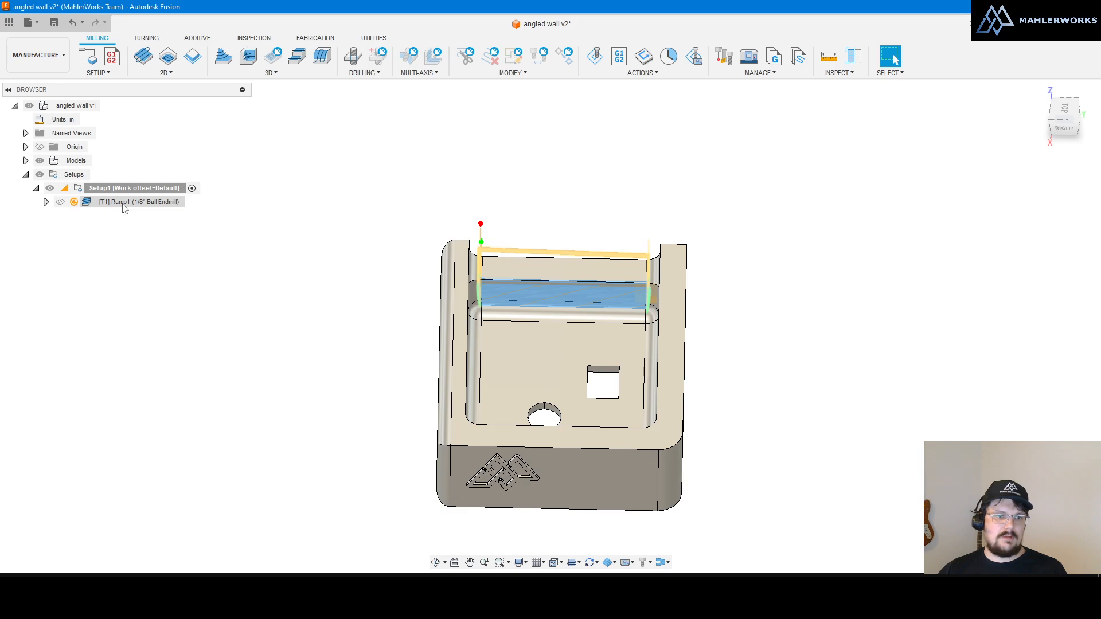
double_click(126, 203)
scroll(633, 290, up, 5)
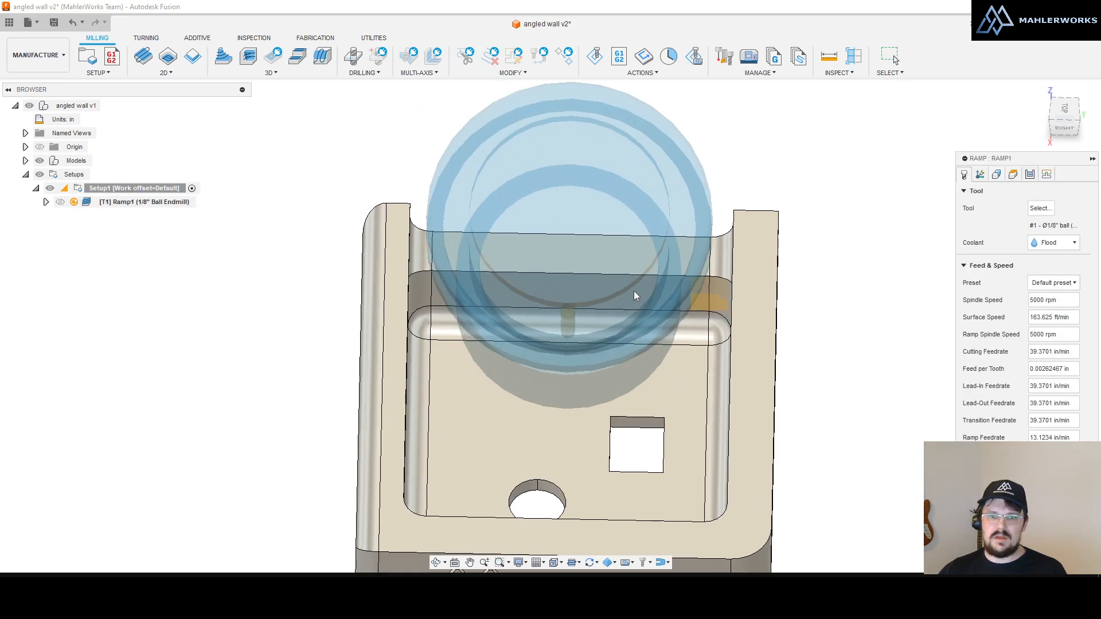
shift+middle_drag(634, 289, 541, 244)
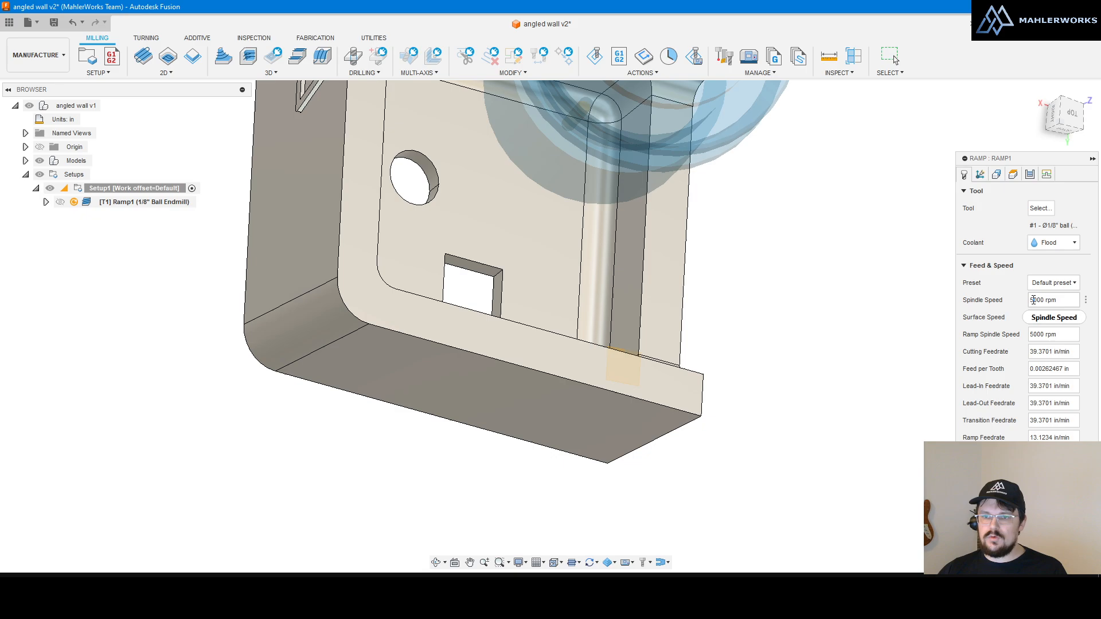
Step: Review Ramp1's 16.3125 deg tool orientation tilt, then cancel without keeping changes
click(979, 175)
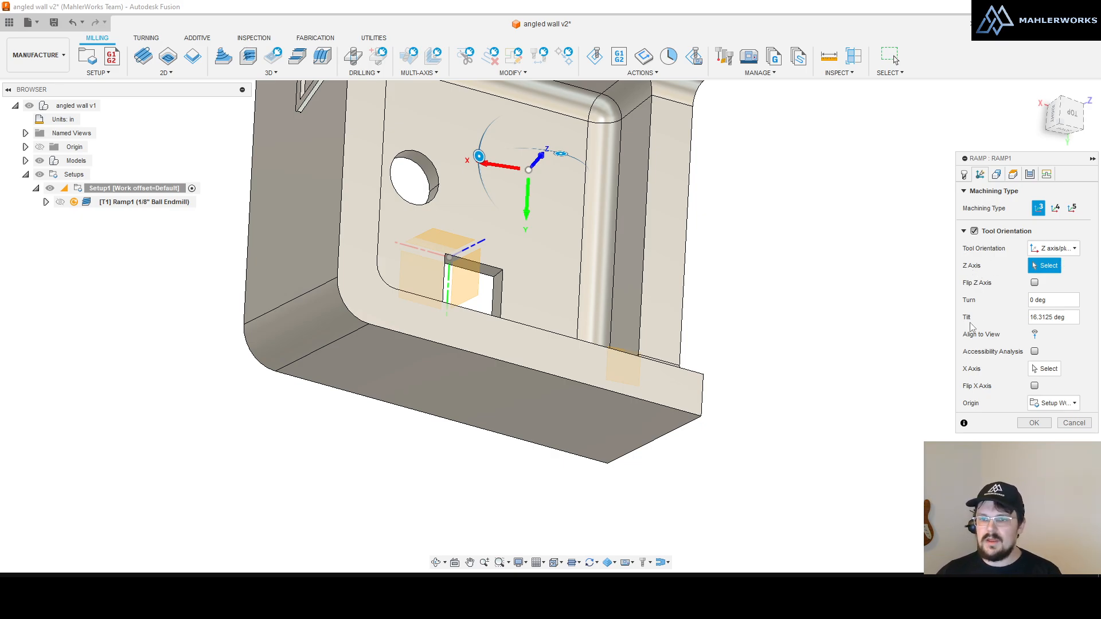
click(1035, 334)
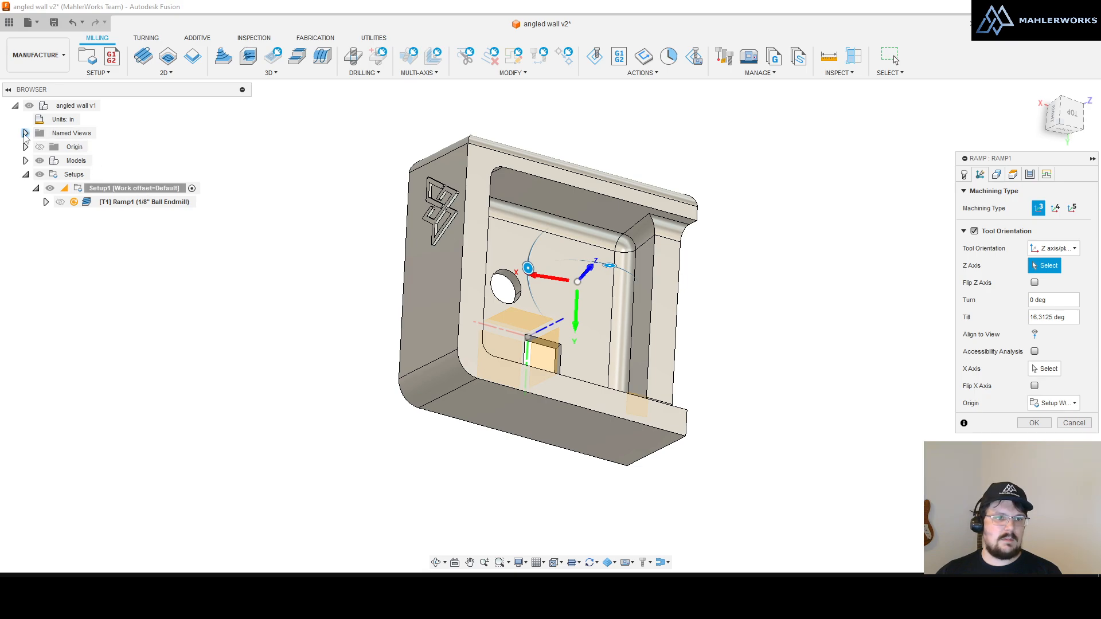
click(25, 134)
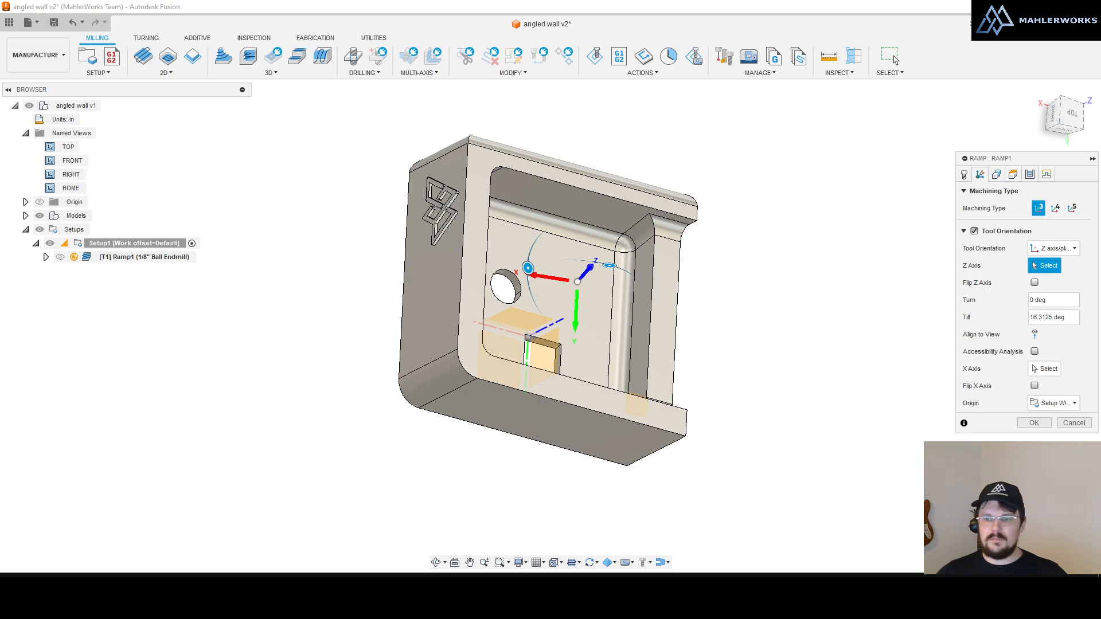
click(1074, 423)
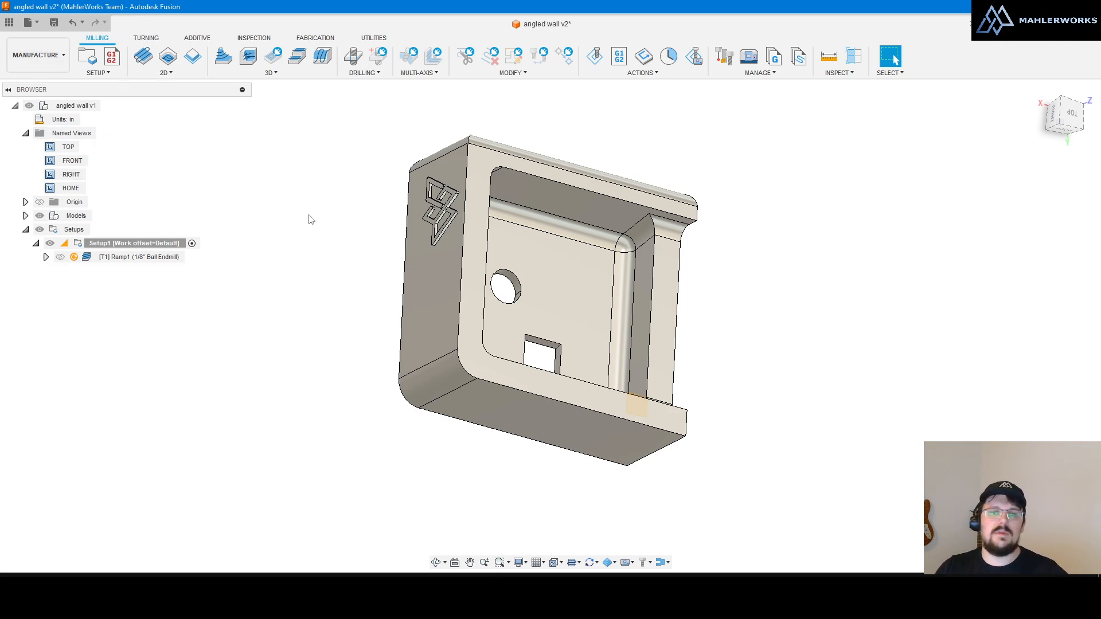
Step: Orbit to the pocket corner and look straight at the selected corner fillet face
scroll(663, 386, up, 3)
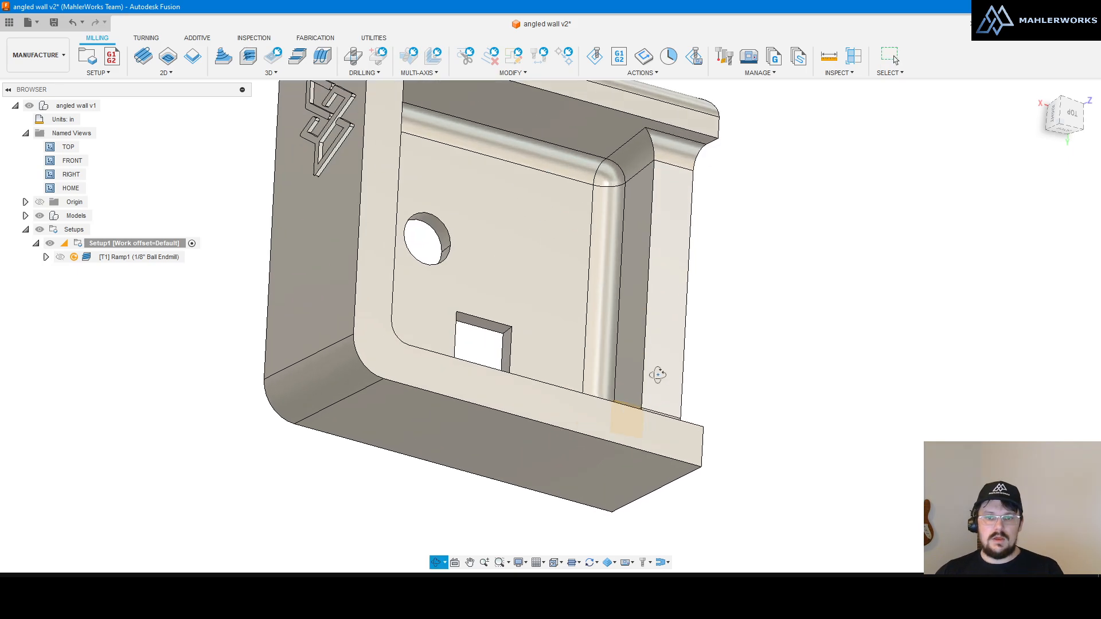
shift+middle_drag(657, 377, 665, 391)
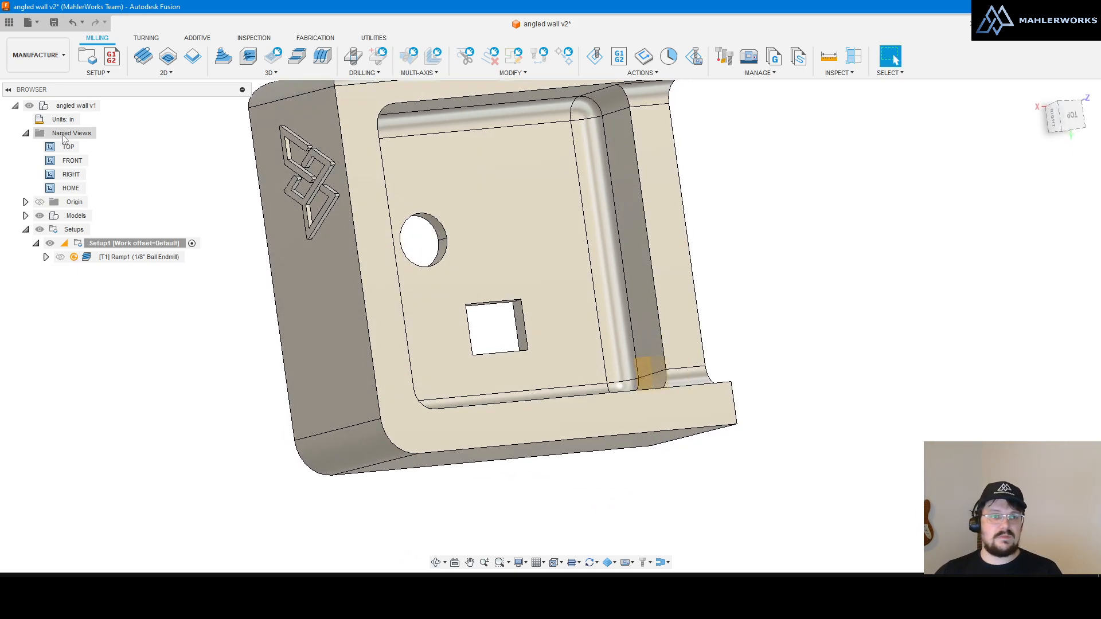
click(47, 53)
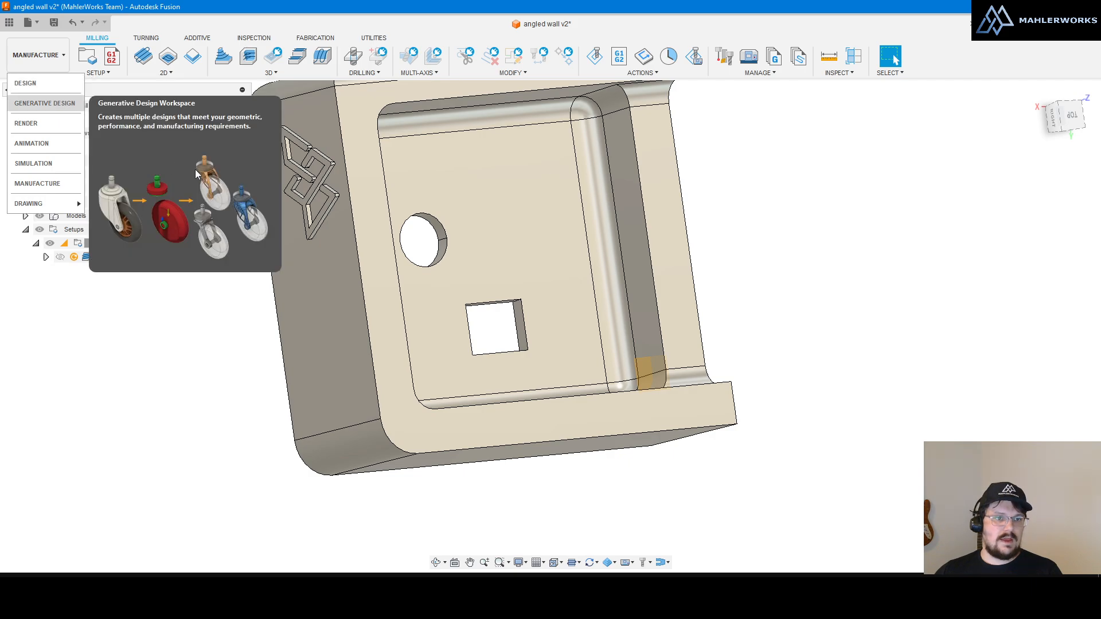
scroll(630, 376, up, 3)
shift+middle_drag(633, 373, 681, 370)
click(653, 348)
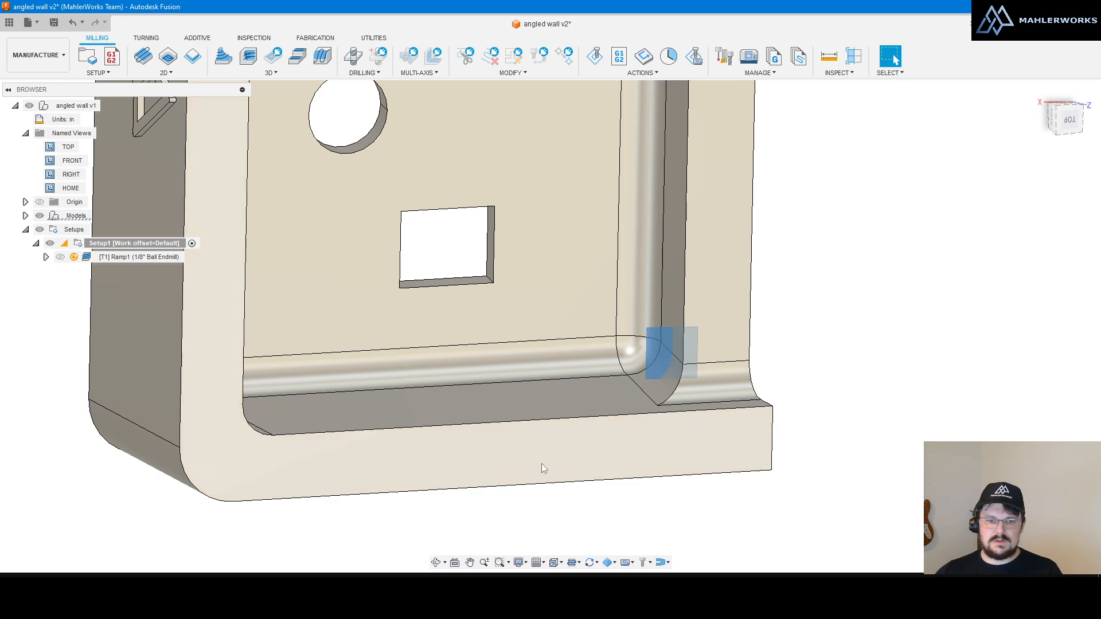
click(454, 563)
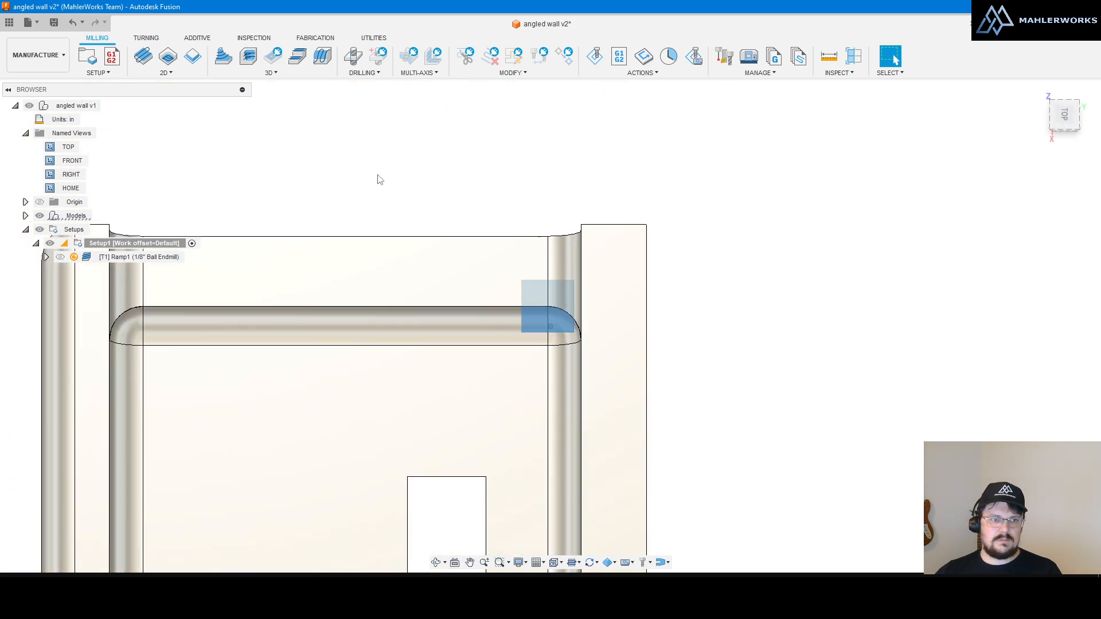
Step: Save this angle as a new named view called 'angled wall 2'
right_click(93, 136)
click(112, 140)
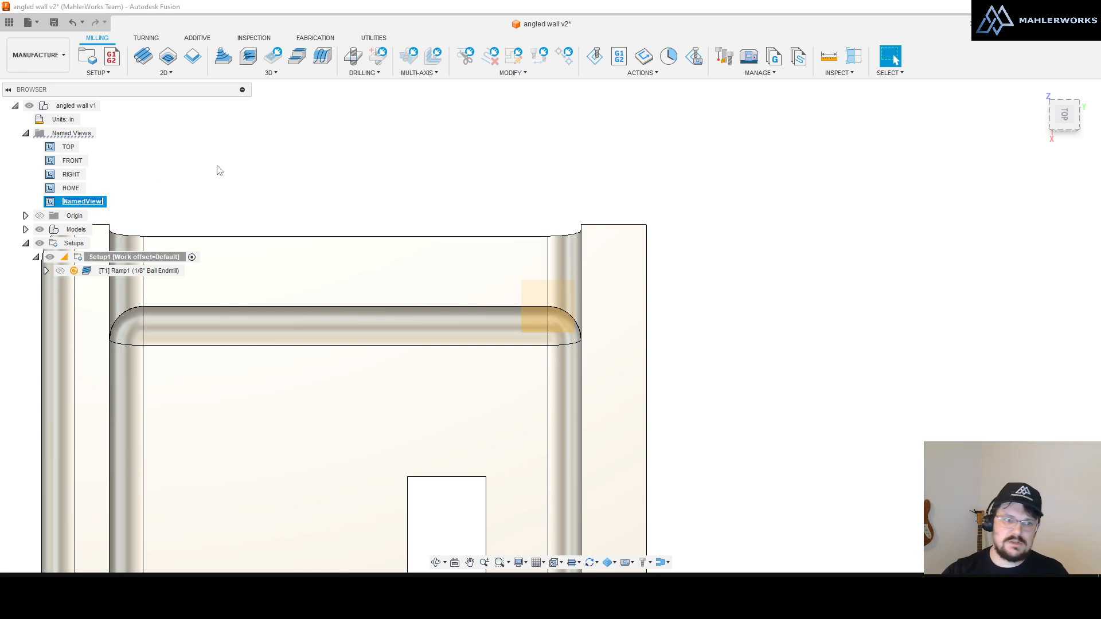
text(angled)
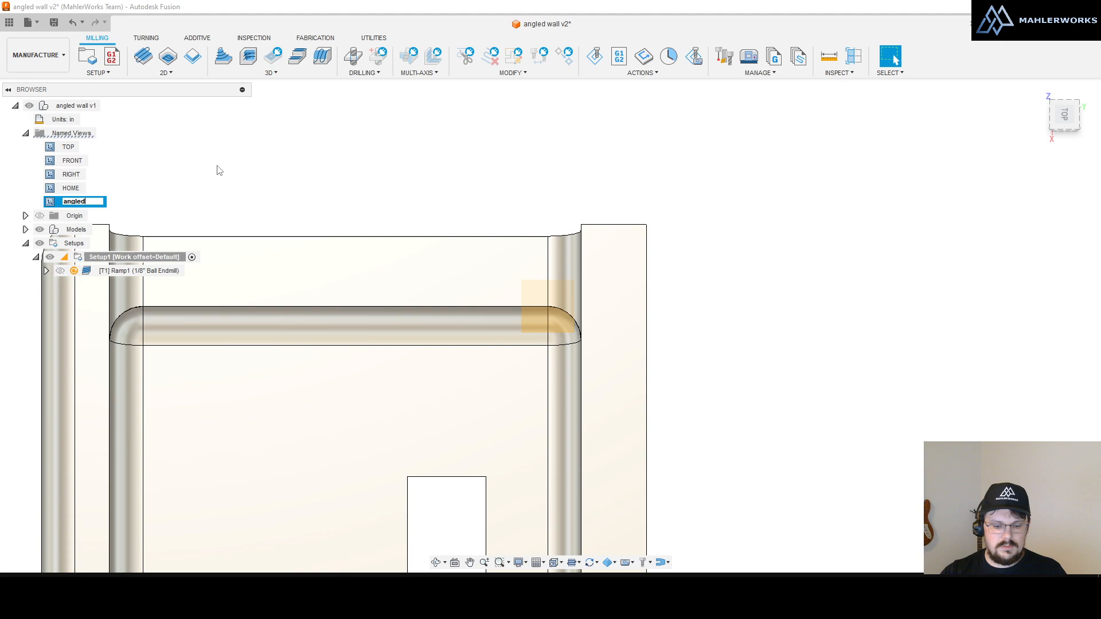
text( wall 2)
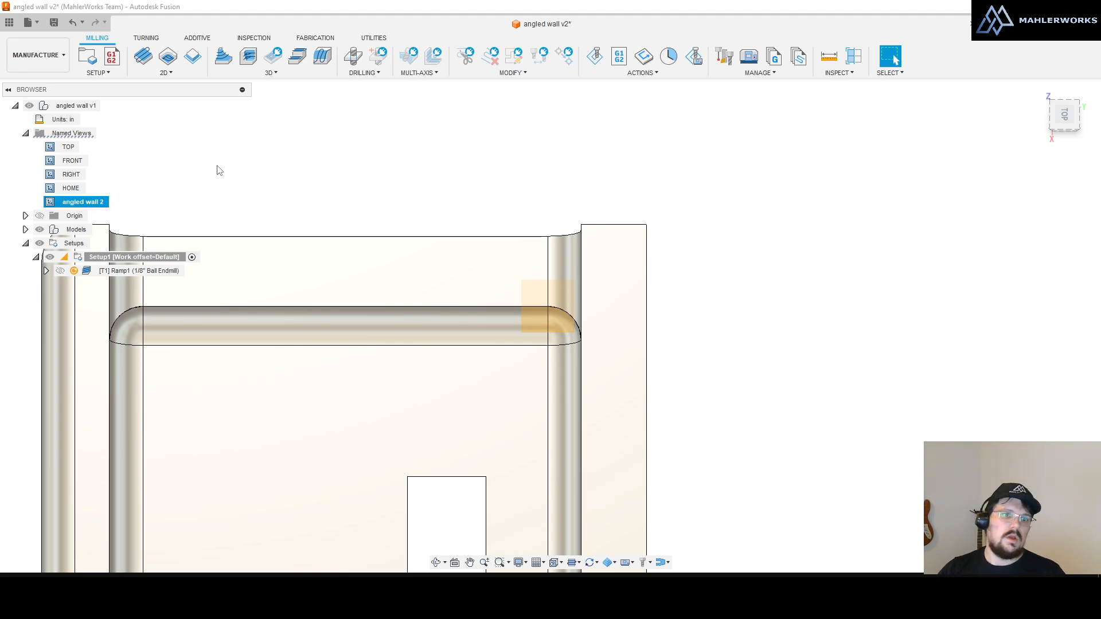
key(Return)
scroll(870, 263, down, 3)
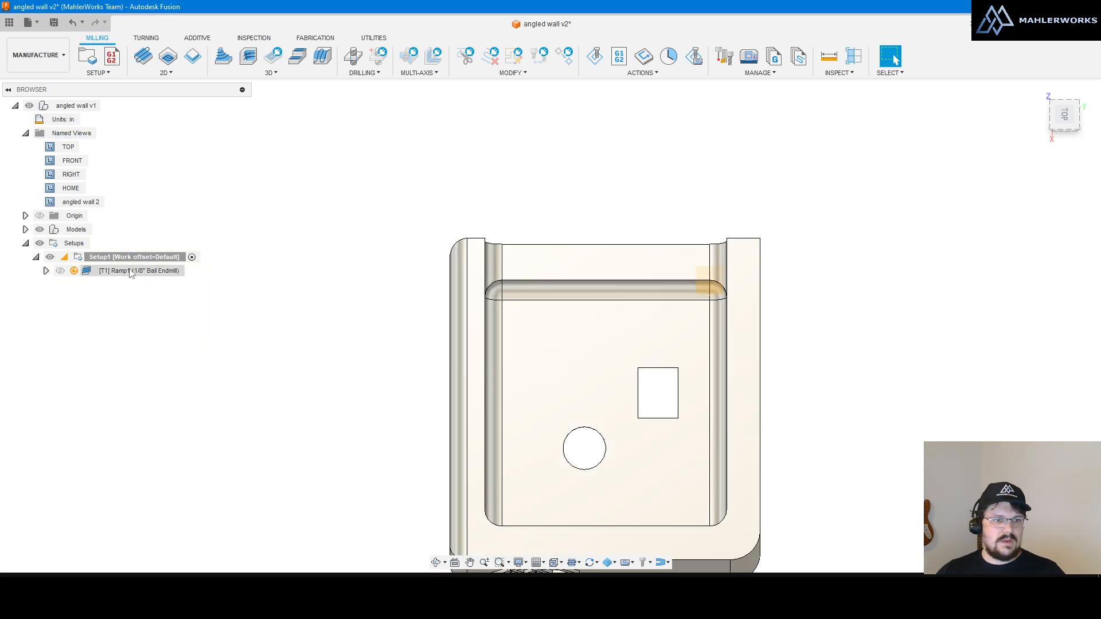
Step: Reopen Ramp1, set its tool orientation tilt to about 10 deg, and orbit to check it
double_click(135, 271)
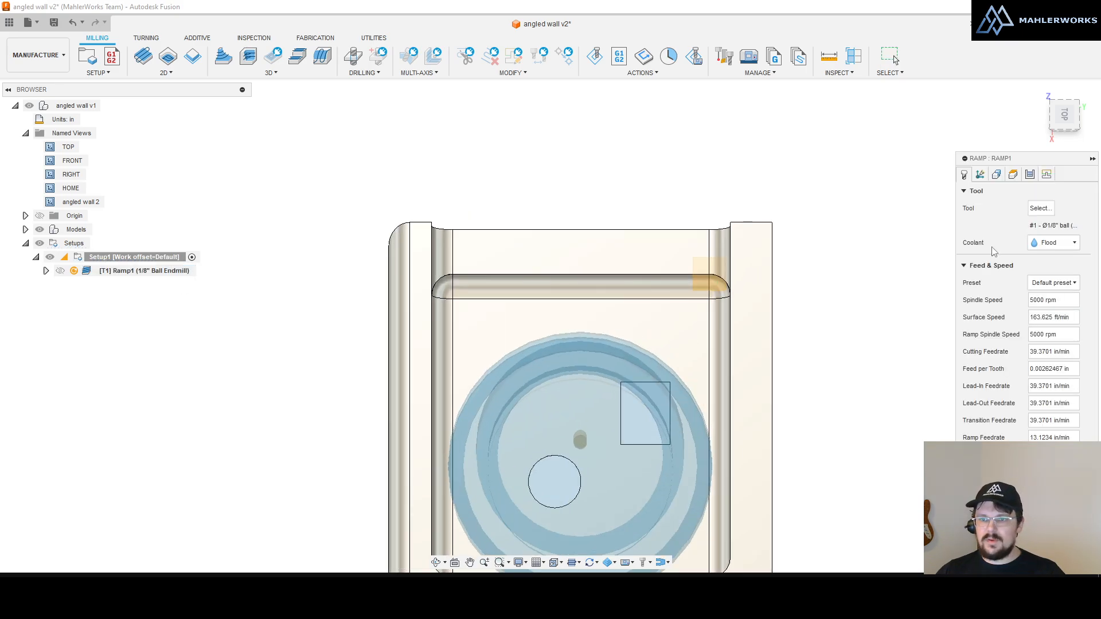
click(981, 175)
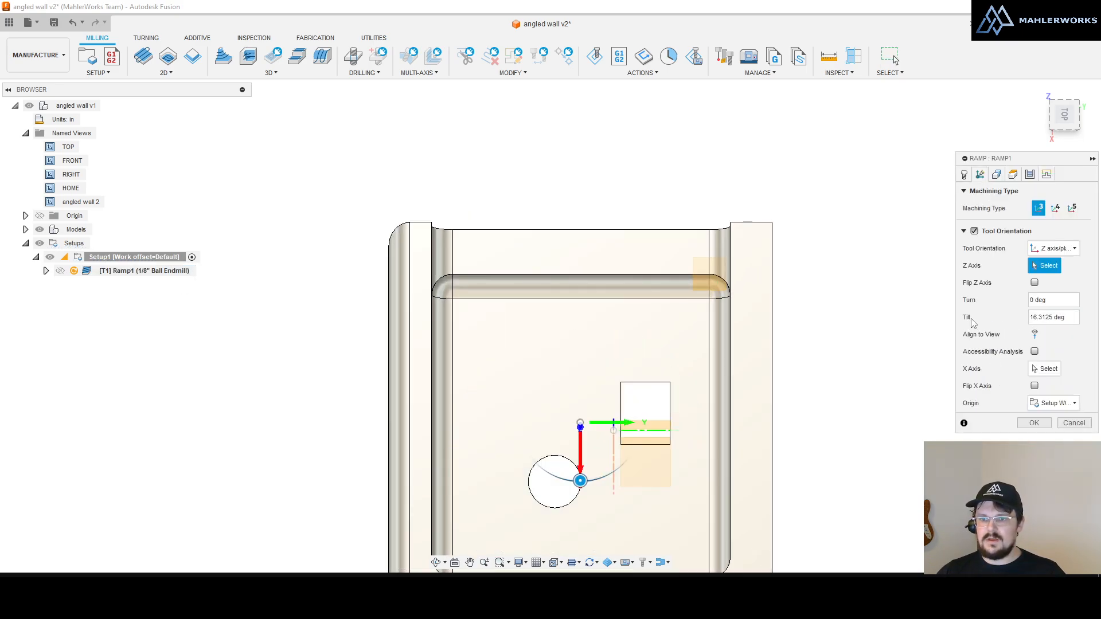
click(1034, 333)
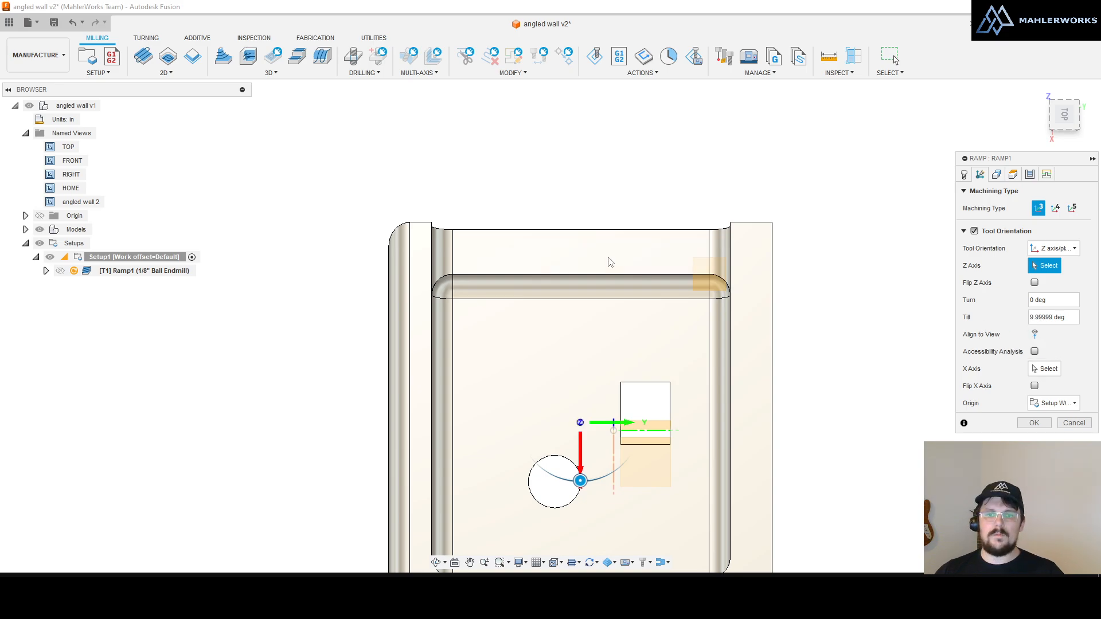
mouse_move(555, 257)
shift+middle_down()
mouse_move(557, 277)
mouse_move(537, 262)
shift+middle_up()
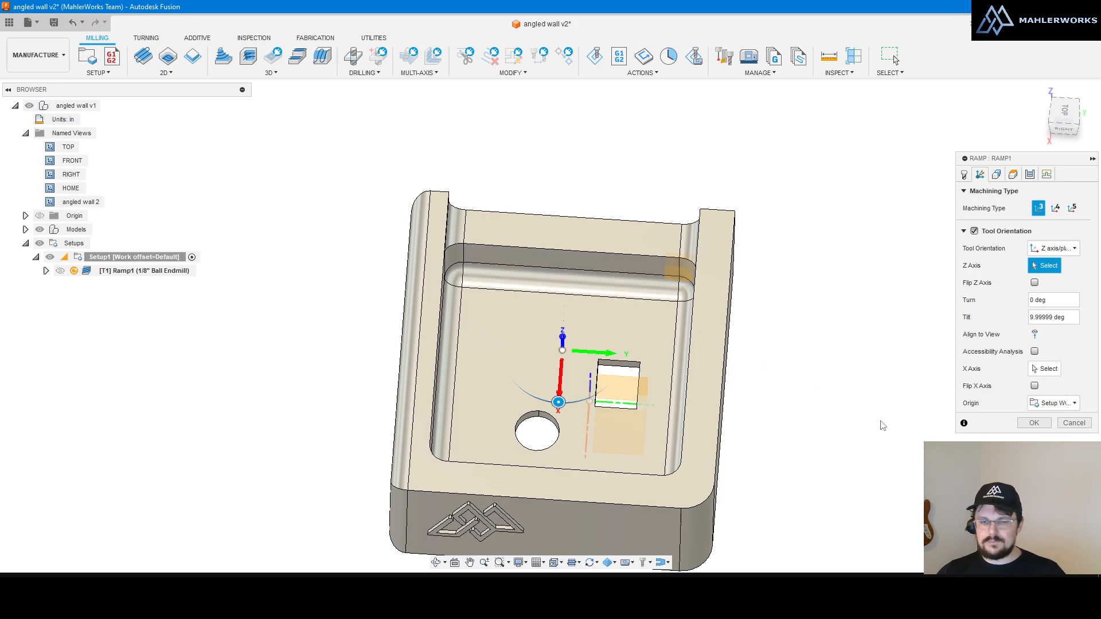
shift+middle_drag(821, 357, 675, 258)
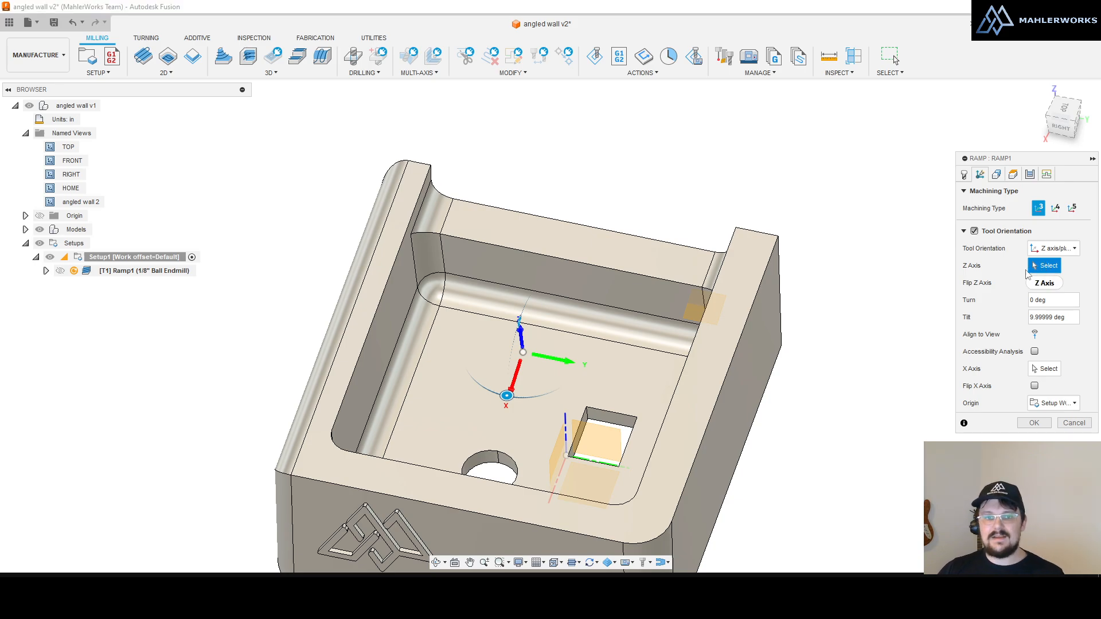
Step: Try pocket edges for Ramp1's tool Z axis, settling on the back wall face
click(444, 257)
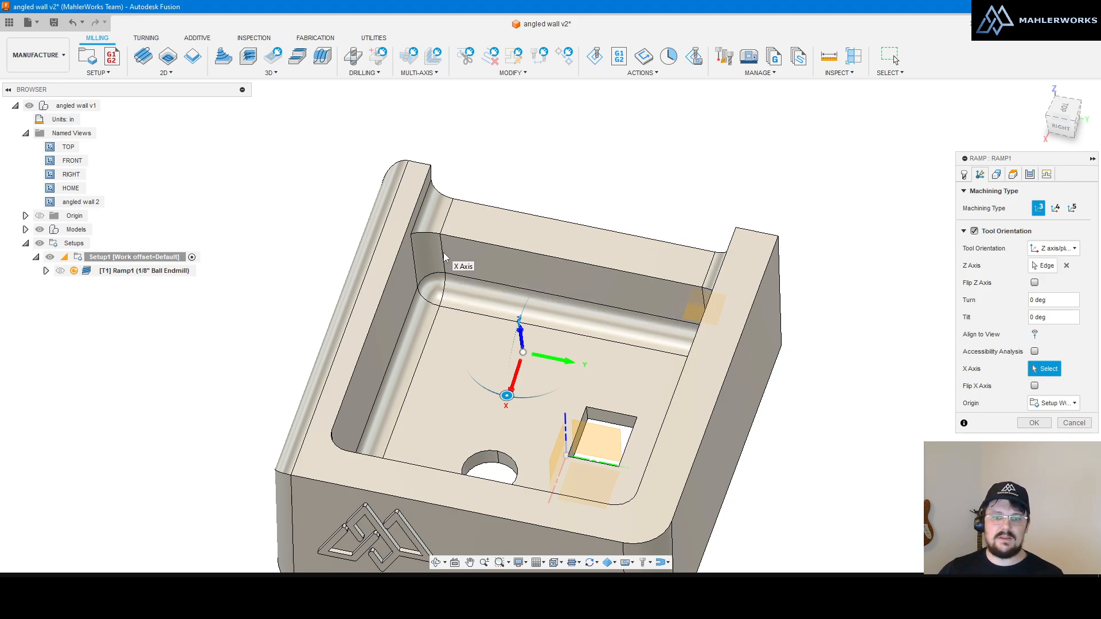
shift+middle_drag(444, 256, 500, 155)
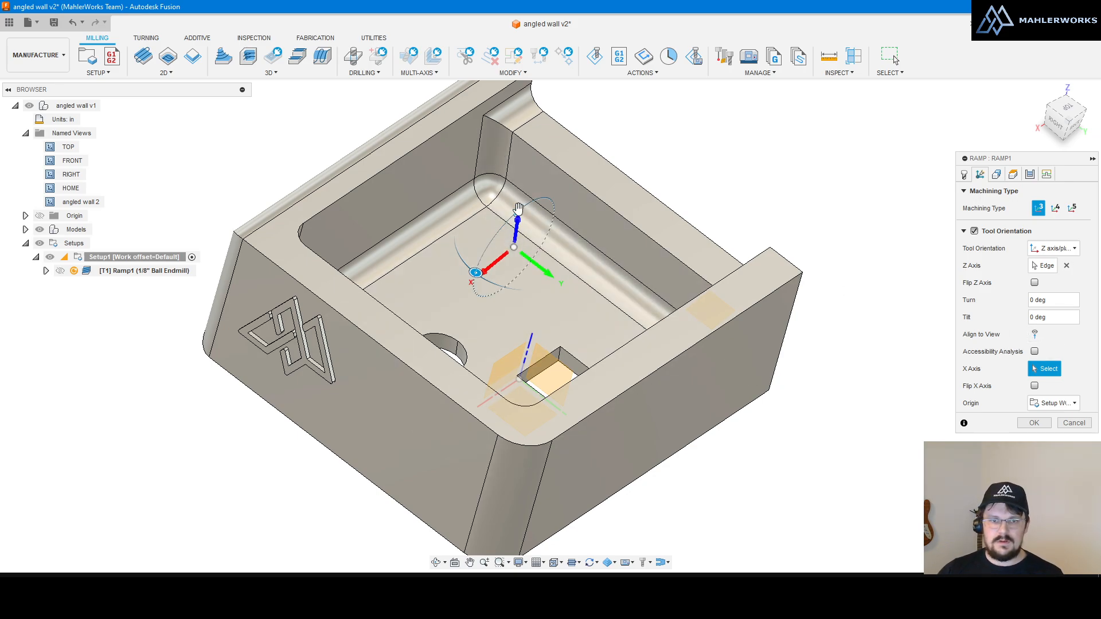
drag(520, 211, 500, 232)
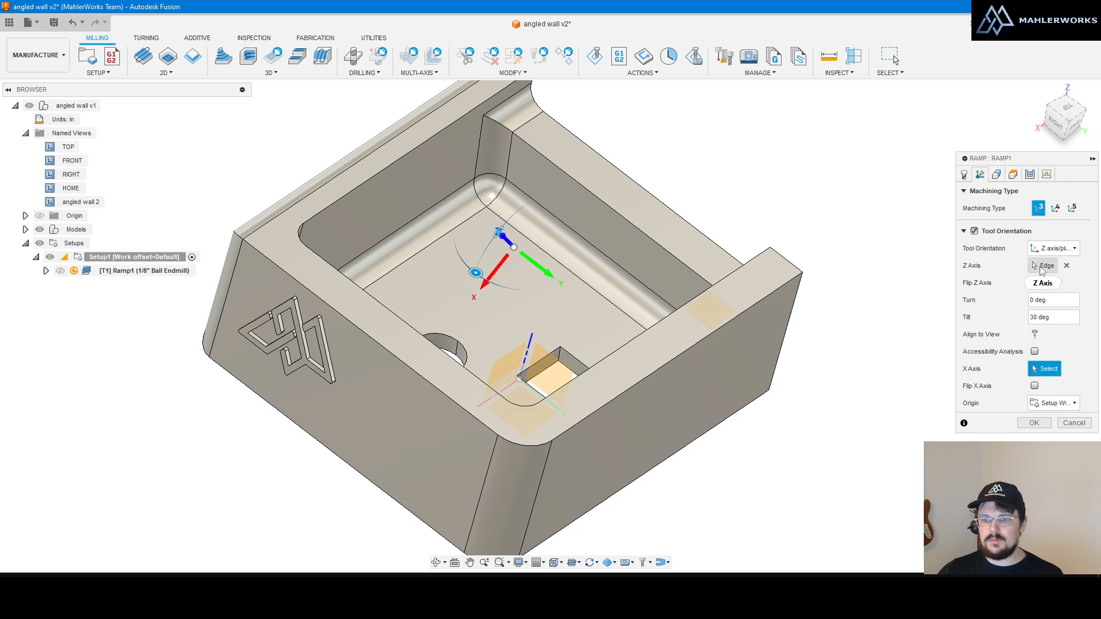
click(1066, 266)
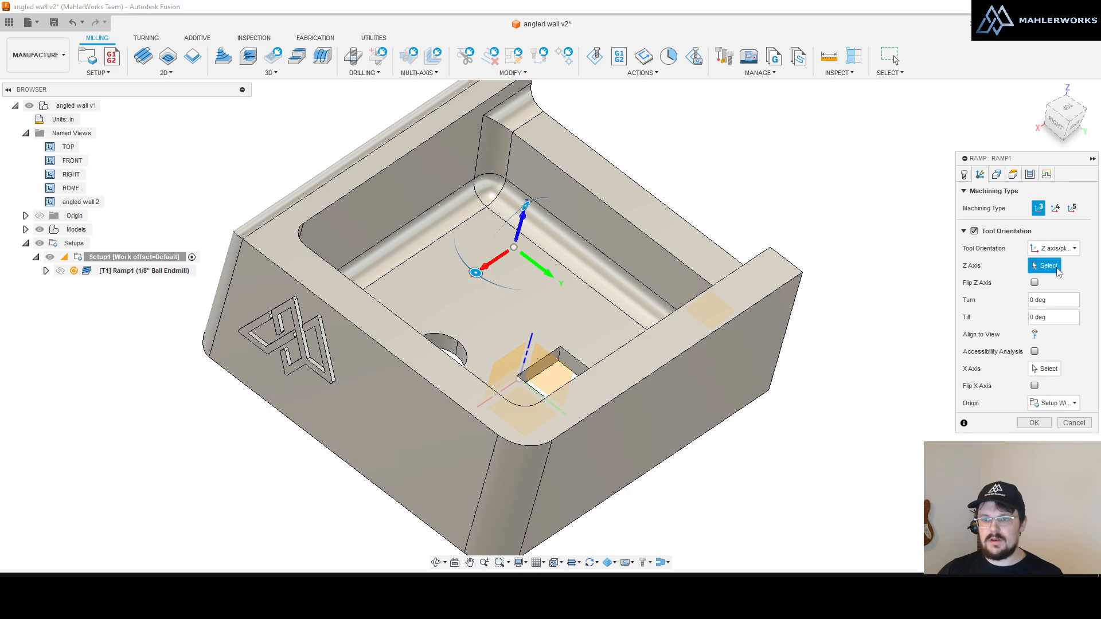
click(512, 167)
shift+middle_drag(536, 173, 651, 184)
click(1067, 267)
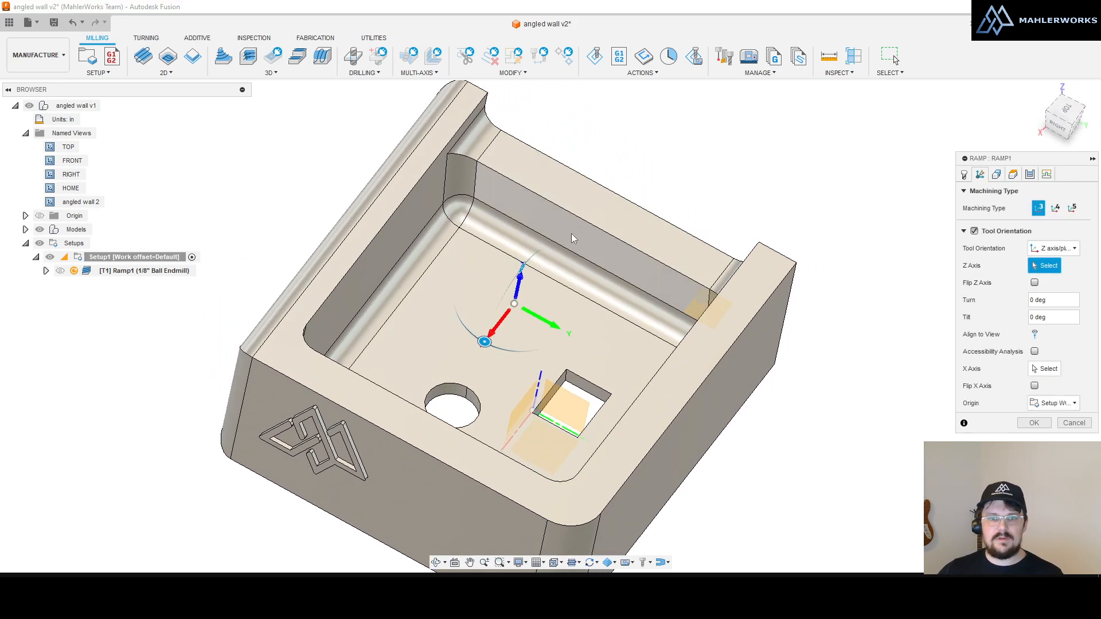
click(573, 241)
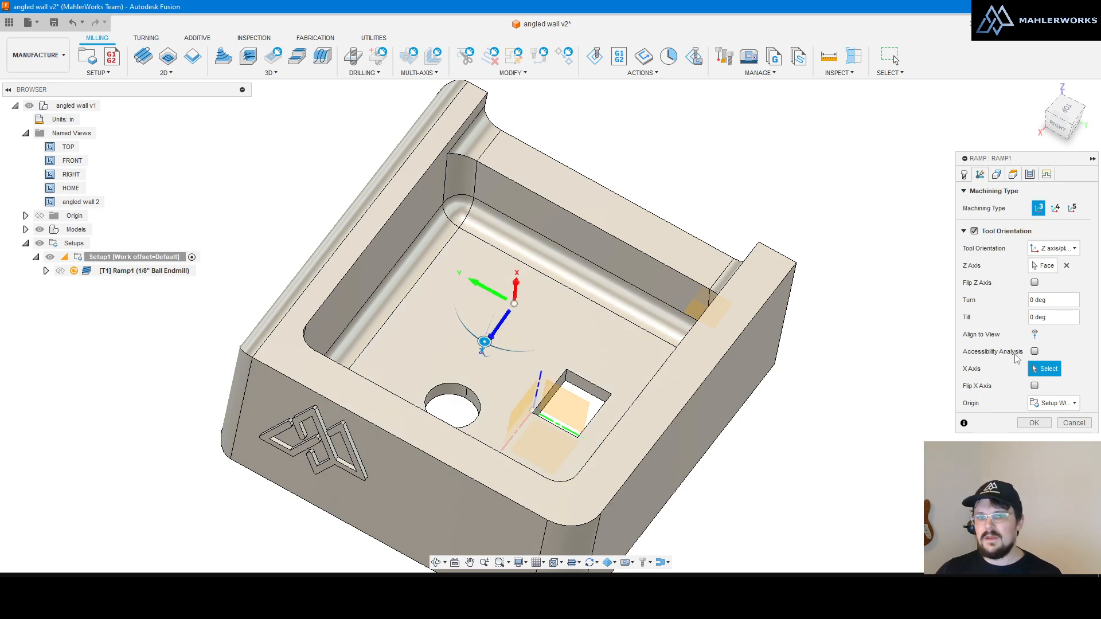
shift+middle_drag(605, 327, 565, 310)
scroll(600, 388, down, 3)
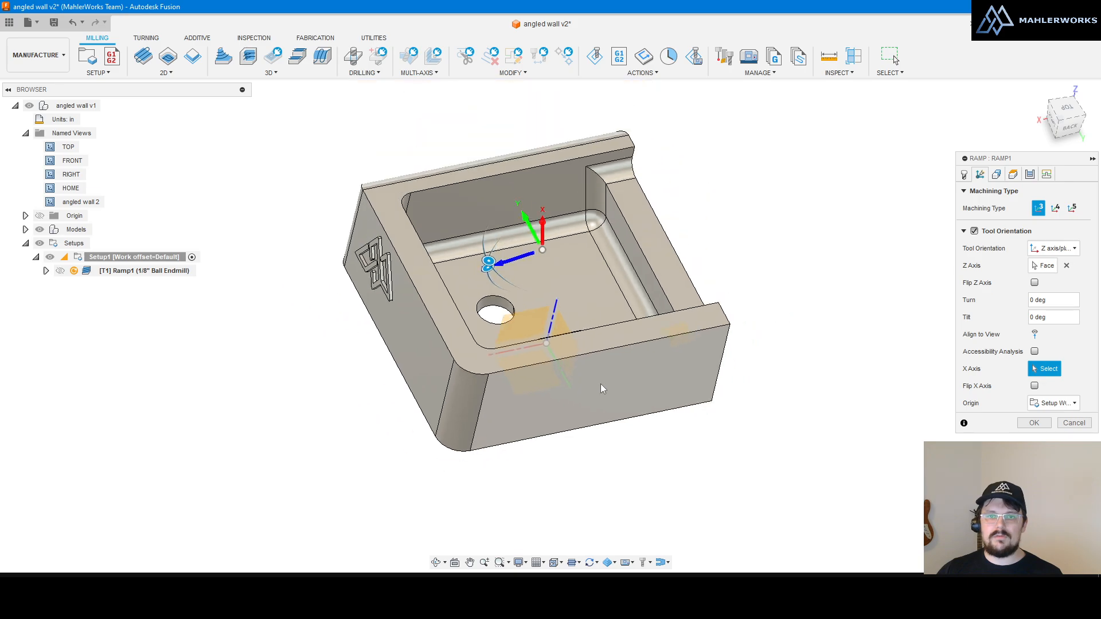
scroll(638, 256, up, 3)
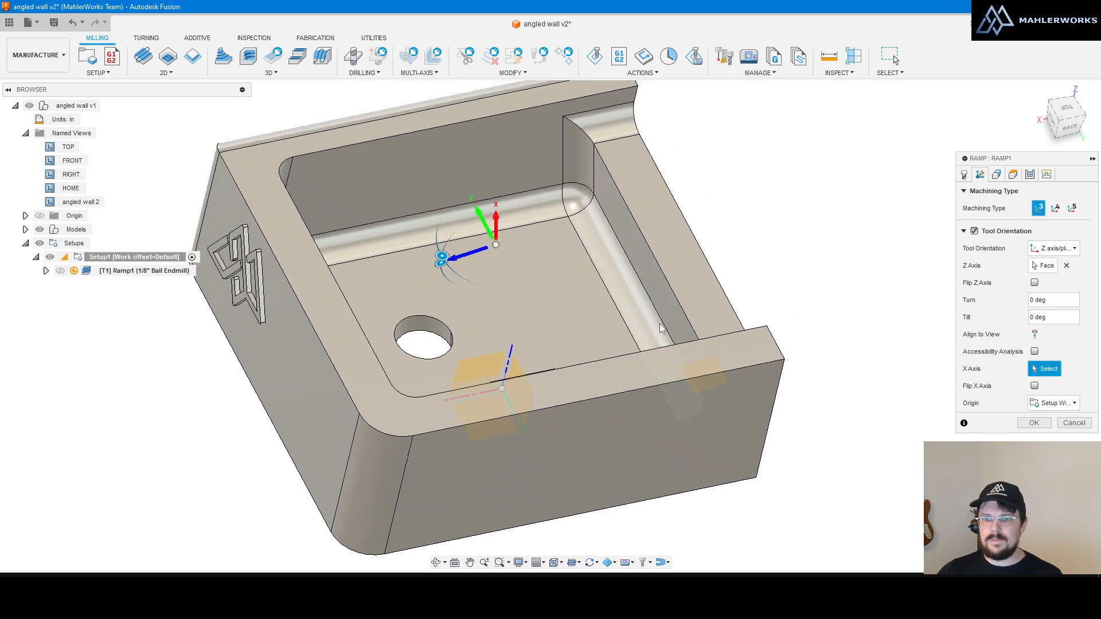
mouse_move(479, 267)
shift+middle_down()
mouse_move(489, 277)
mouse_move(481, 247)
shift+middle_up()
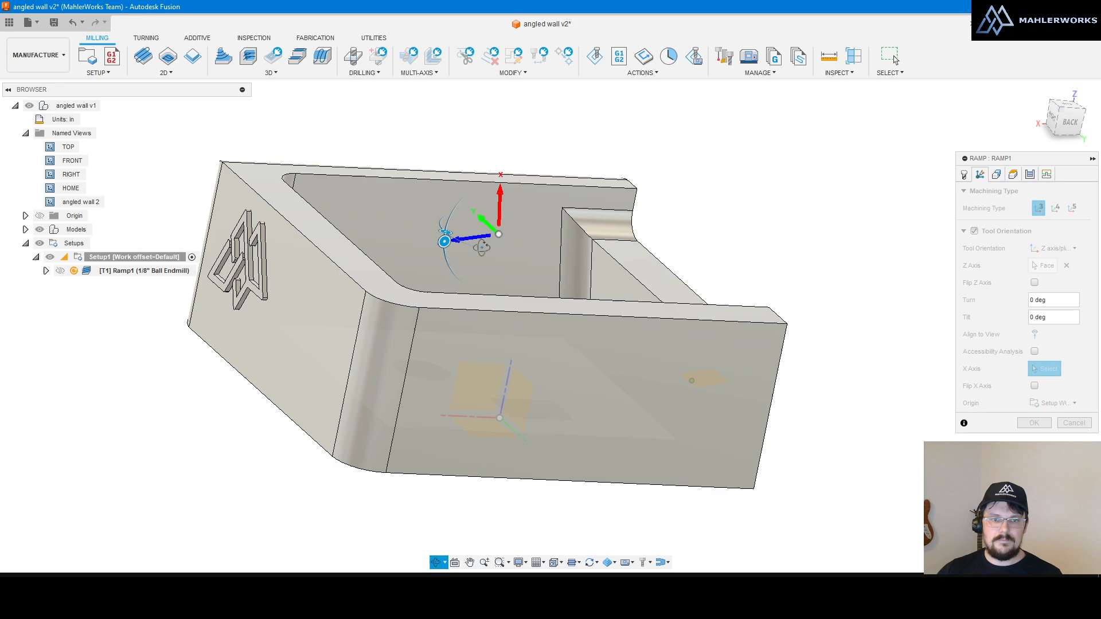
Step: Set the tilt to -90 deg, take the X axis from the inner pocket wall, and confirm
drag(445, 240, 455, 208)
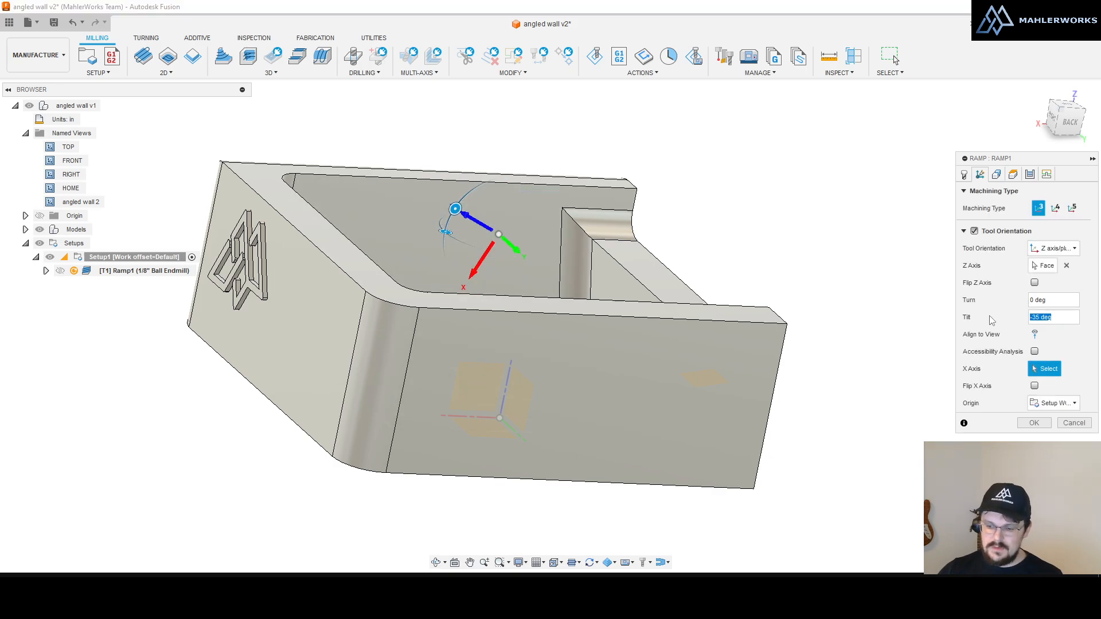
text(-90)
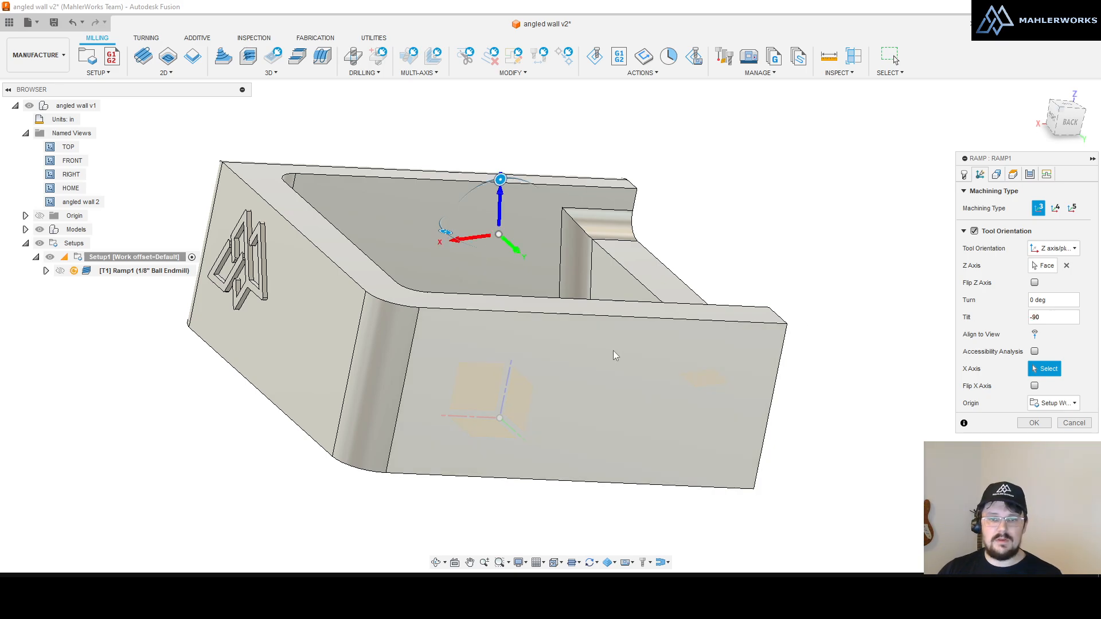
shift+middle_drag(614, 355, 607, 393)
click(610, 263)
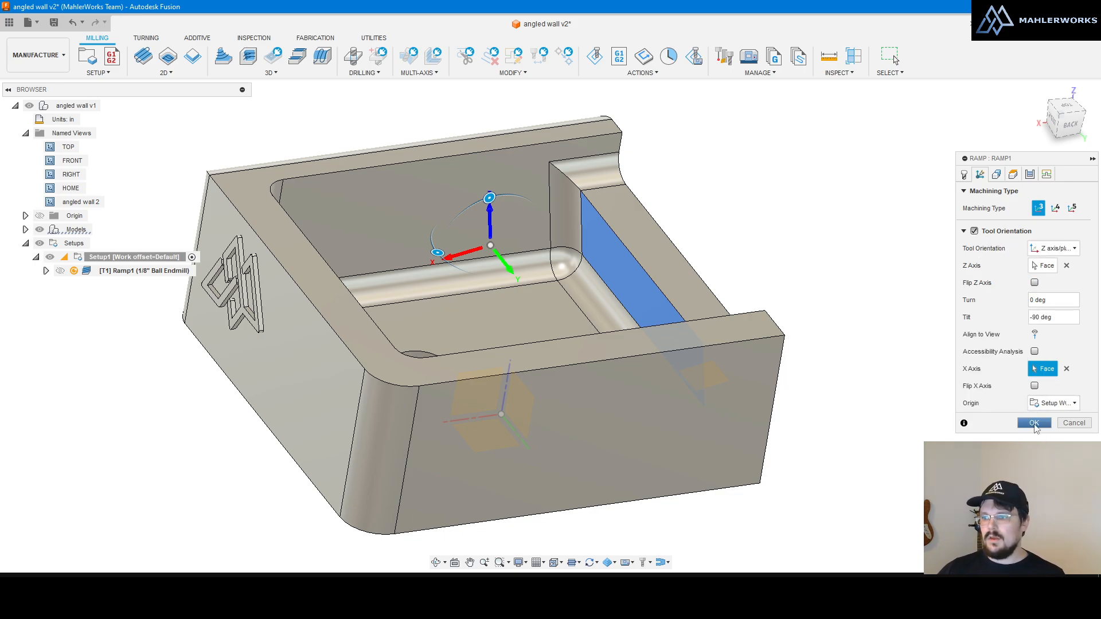
click(1034, 424)
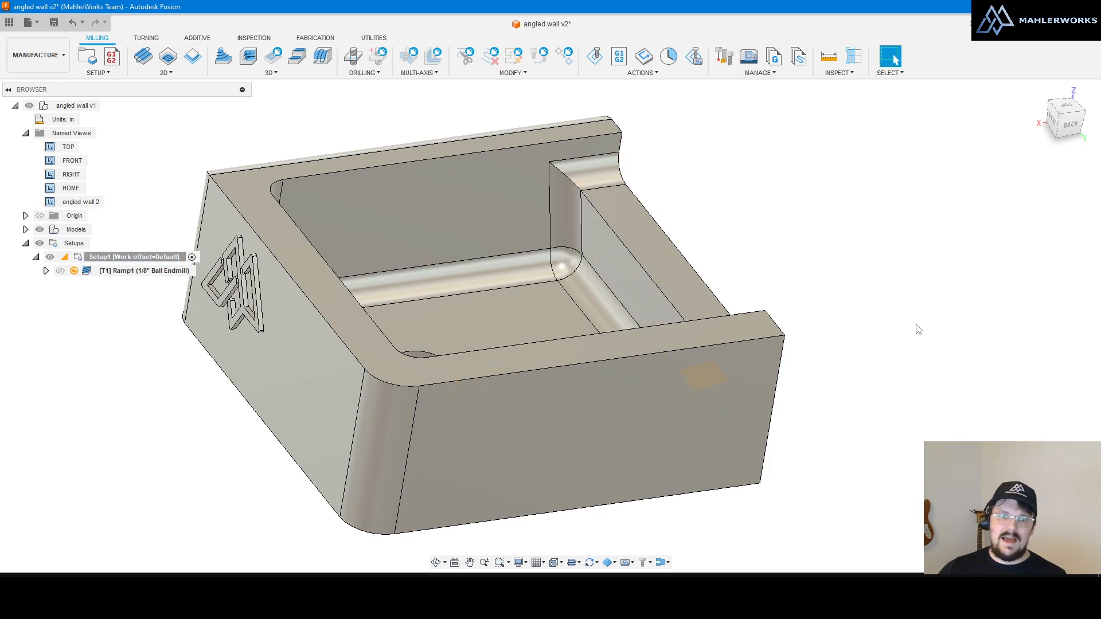
Step: Switch to the DESIGN workspace, scroll through its browser, and collapse the Bodies folder
click(37, 55)
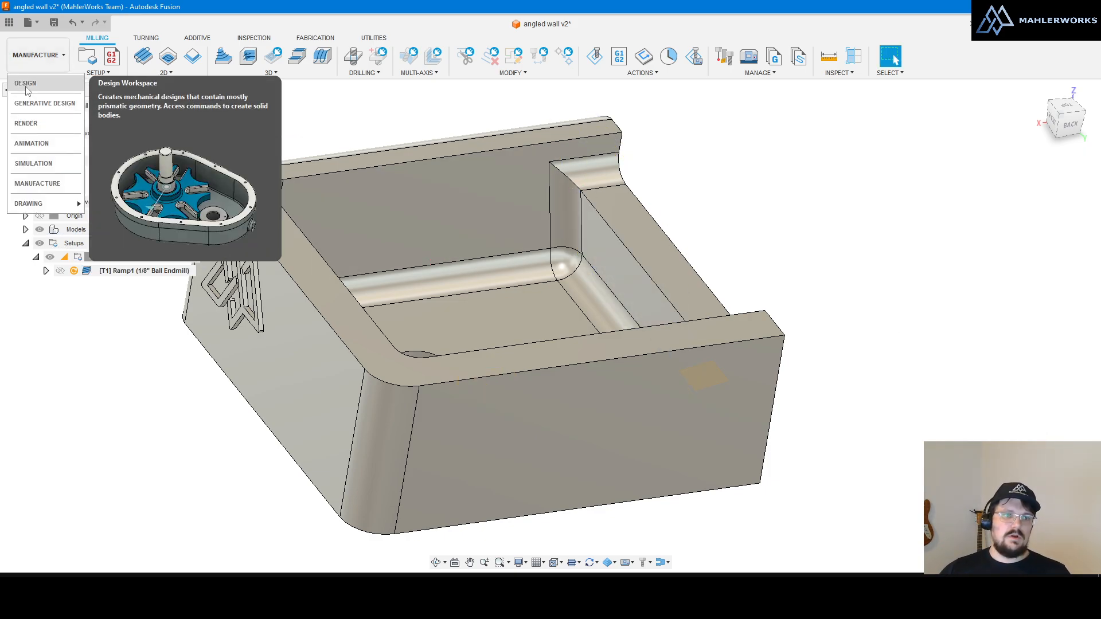
click(43, 101)
scroll(745, 218, down, 3)
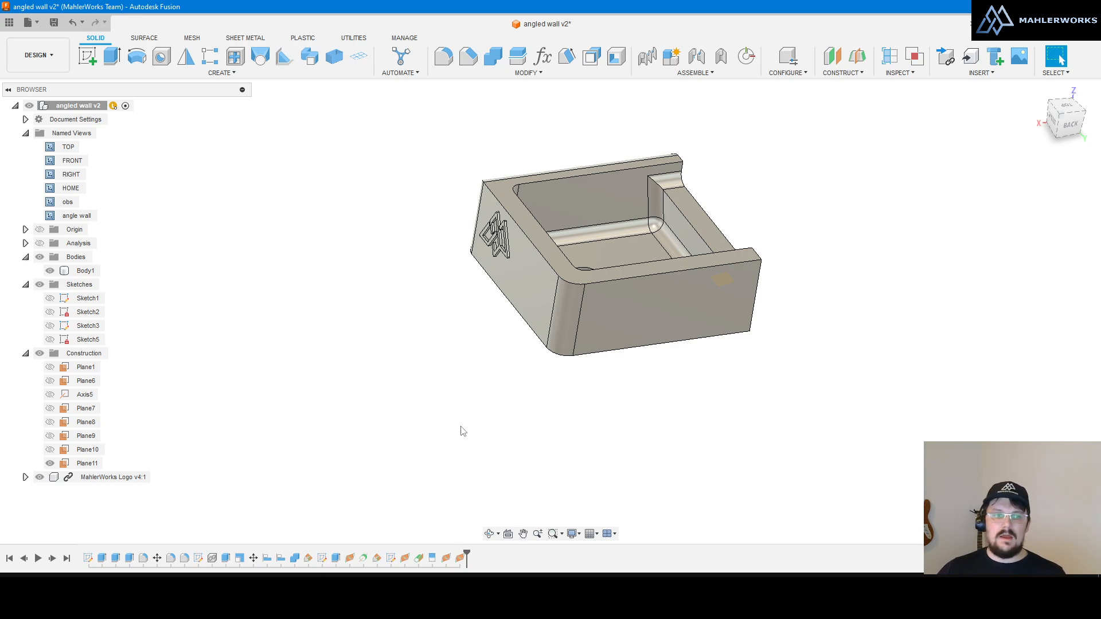
scroll(465, 424, down, 2)
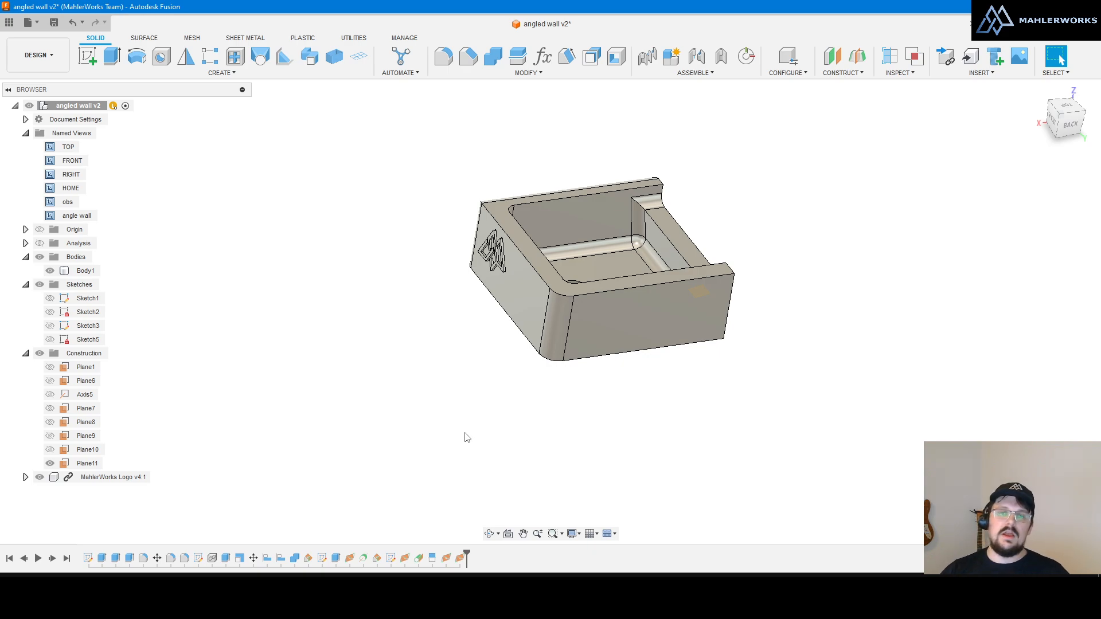
scroll(466, 436, down, 1)
scroll(665, 315, up, 3)
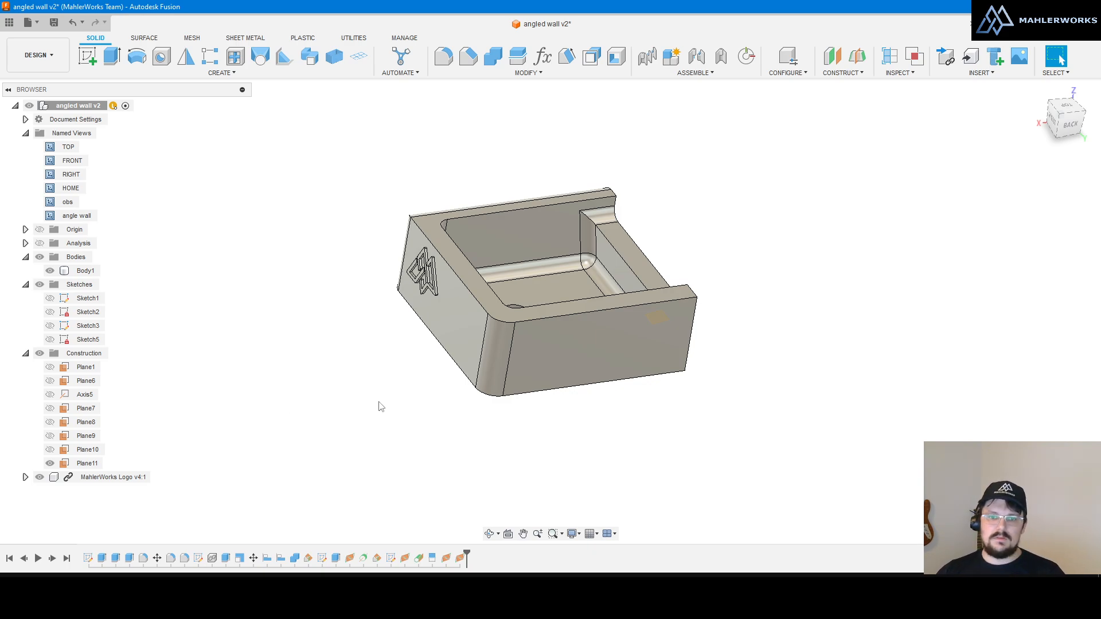
scroll(617, 319, down, 2)
scroll(616, 319, up, 2)
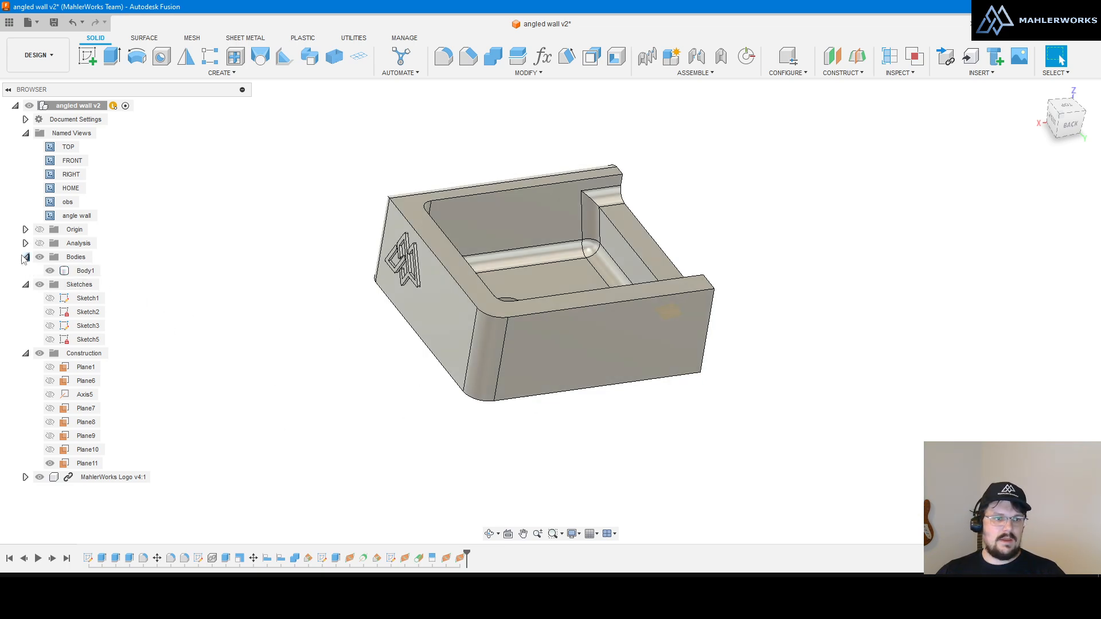
click(25, 257)
Step: Collapse Sketches and Named Views, then use Find in Browser on the front face
click(25, 271)
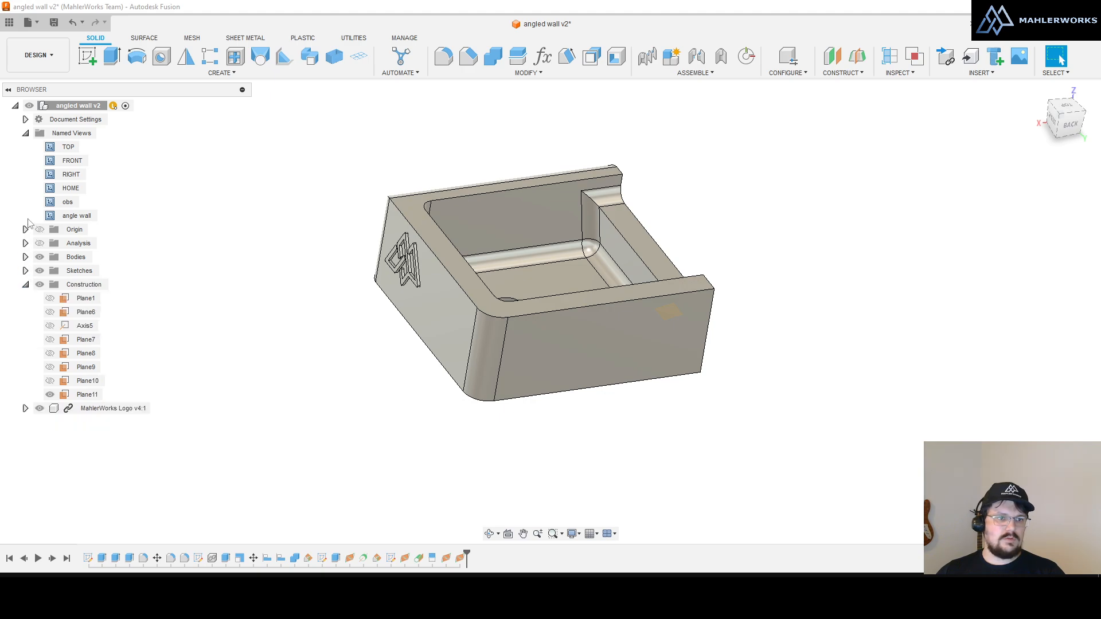
click(25, 133)
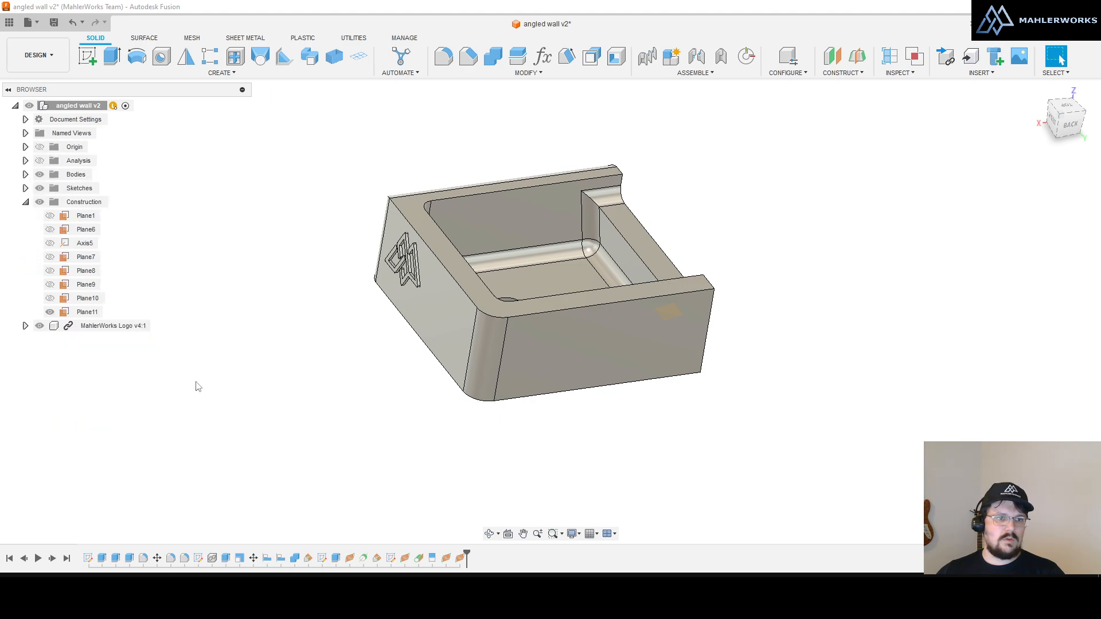
right_click(536, 349)
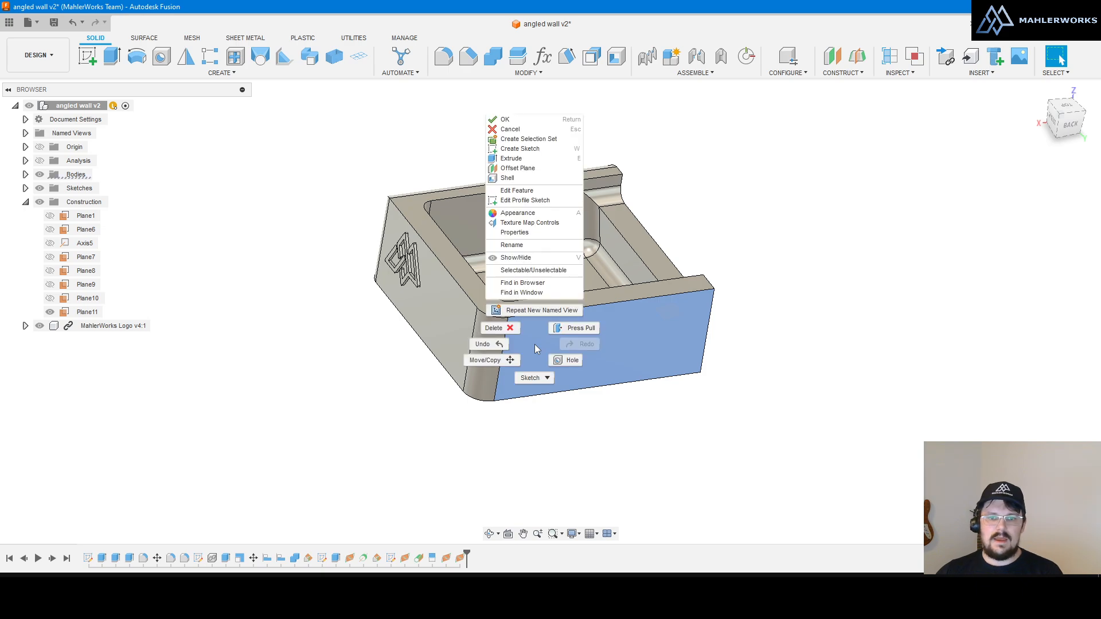
click(536, 283)
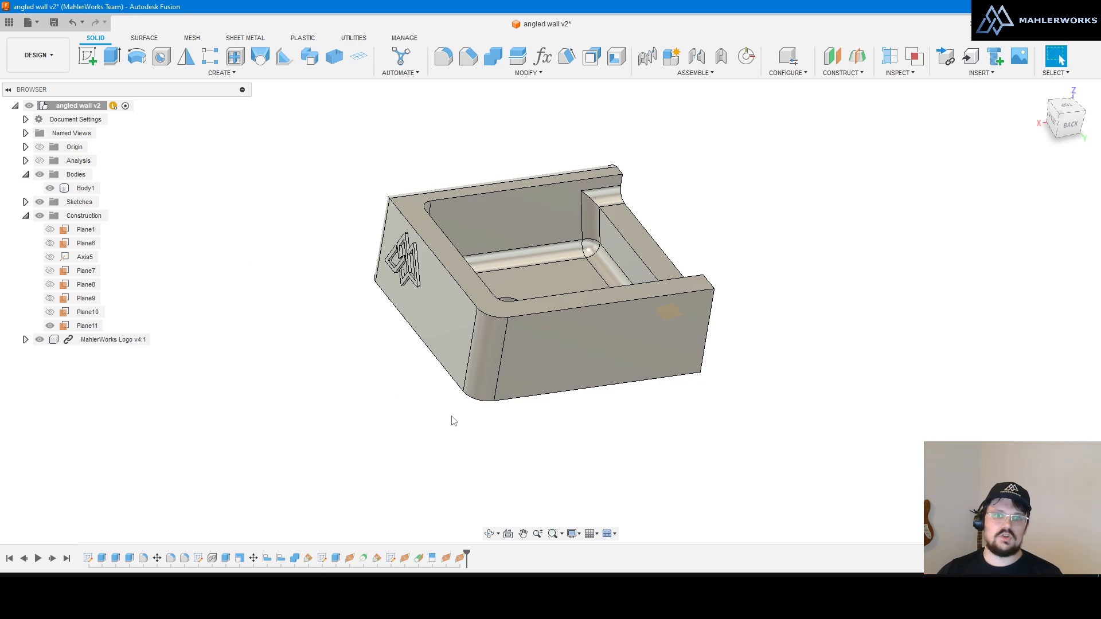
click(561, 349)
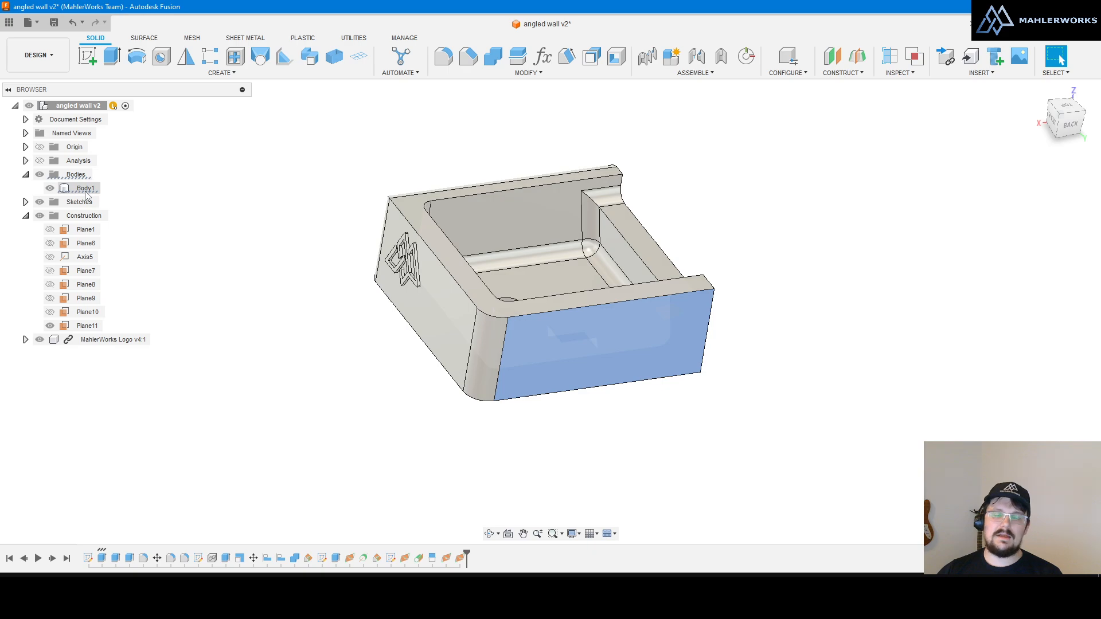
click(21, 170)
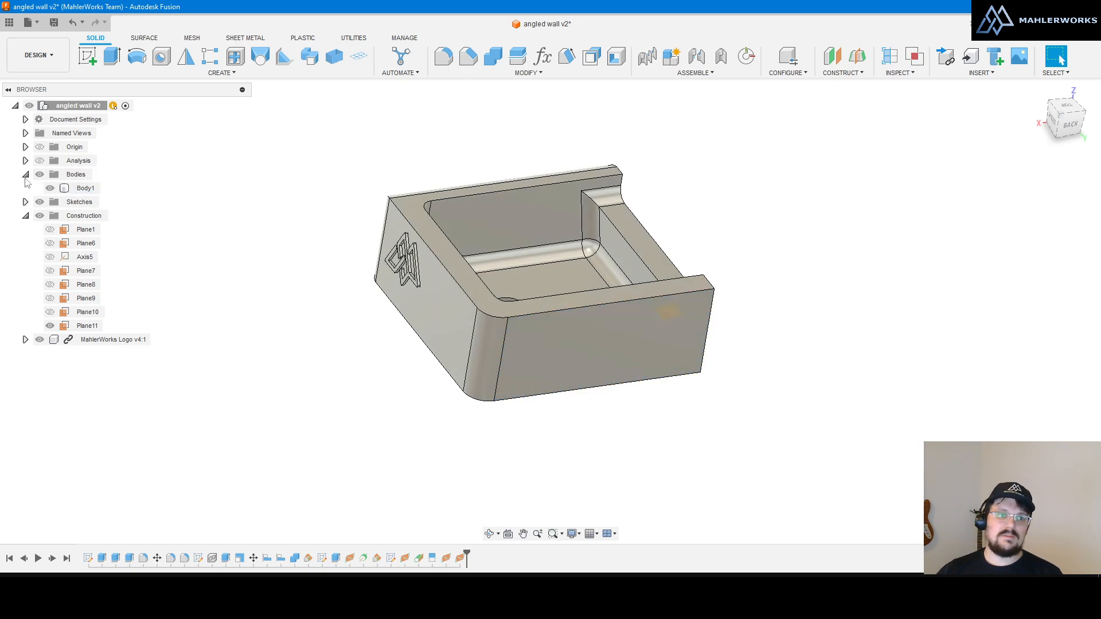
click(26, 174)
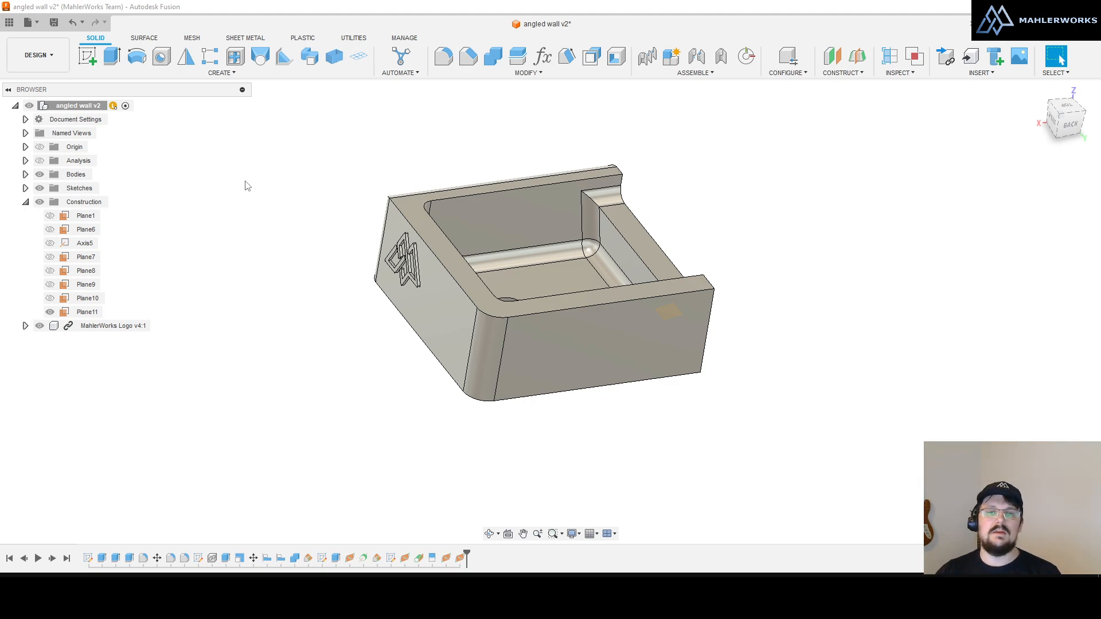
Step: Use Find in Browser on the left side face to highlight Body1, then expand Sketches
right_click(433, 312)
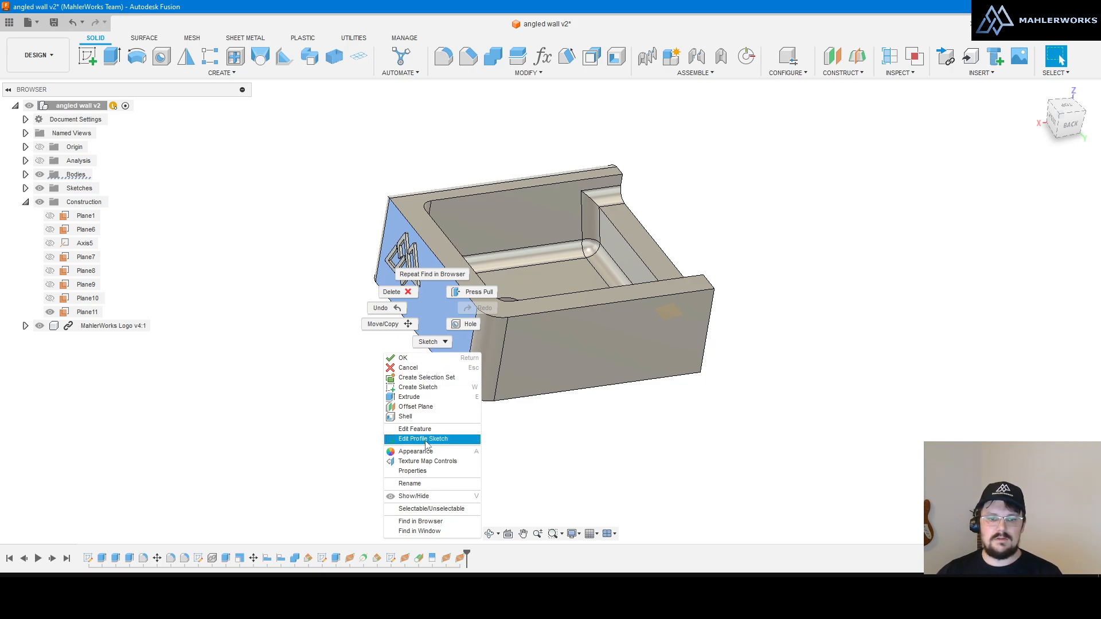
click(422, 521)
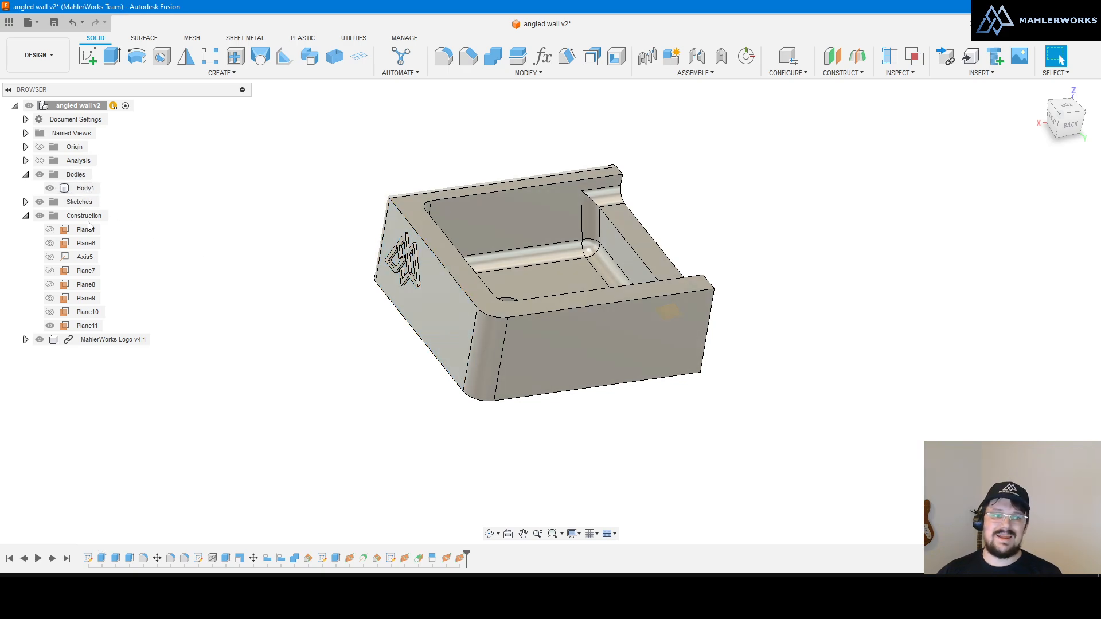
click(26, 201)
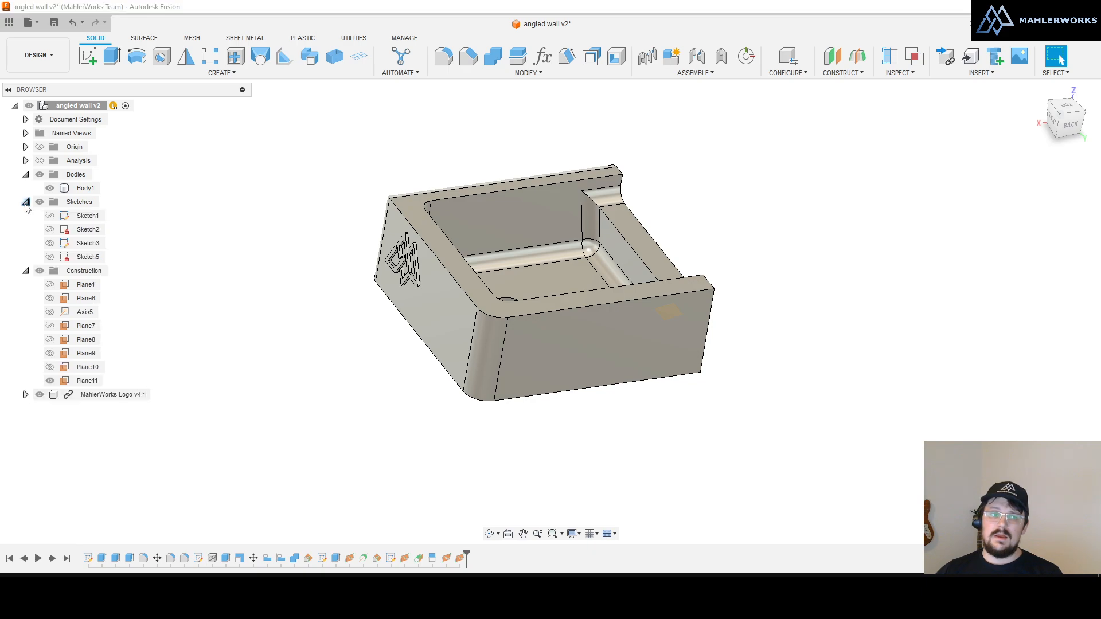
click(50, 243)
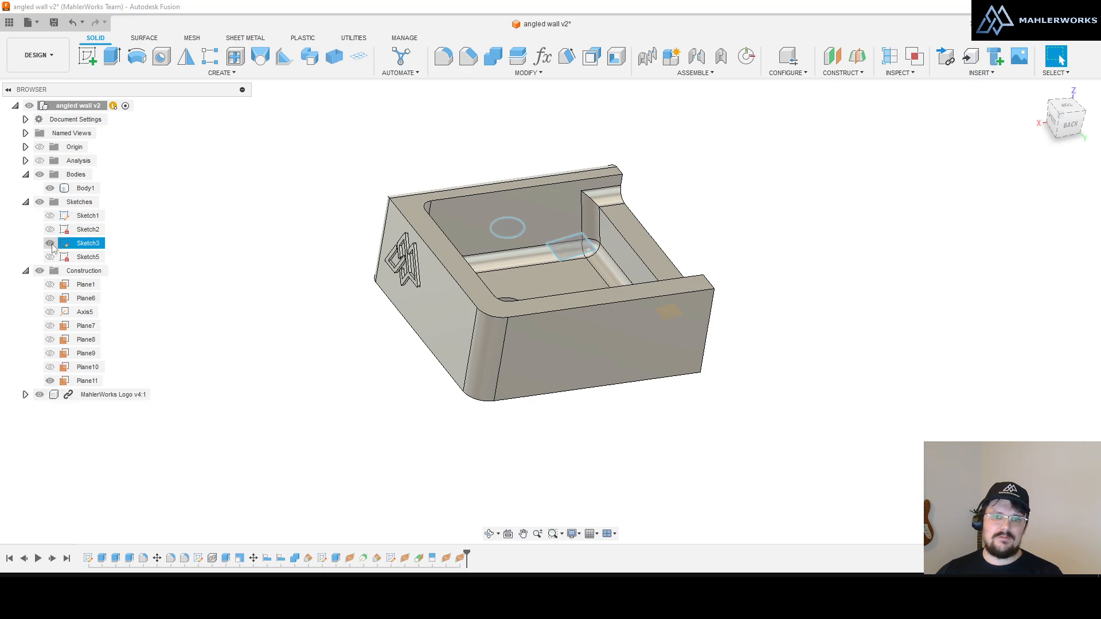
click(26, 202)
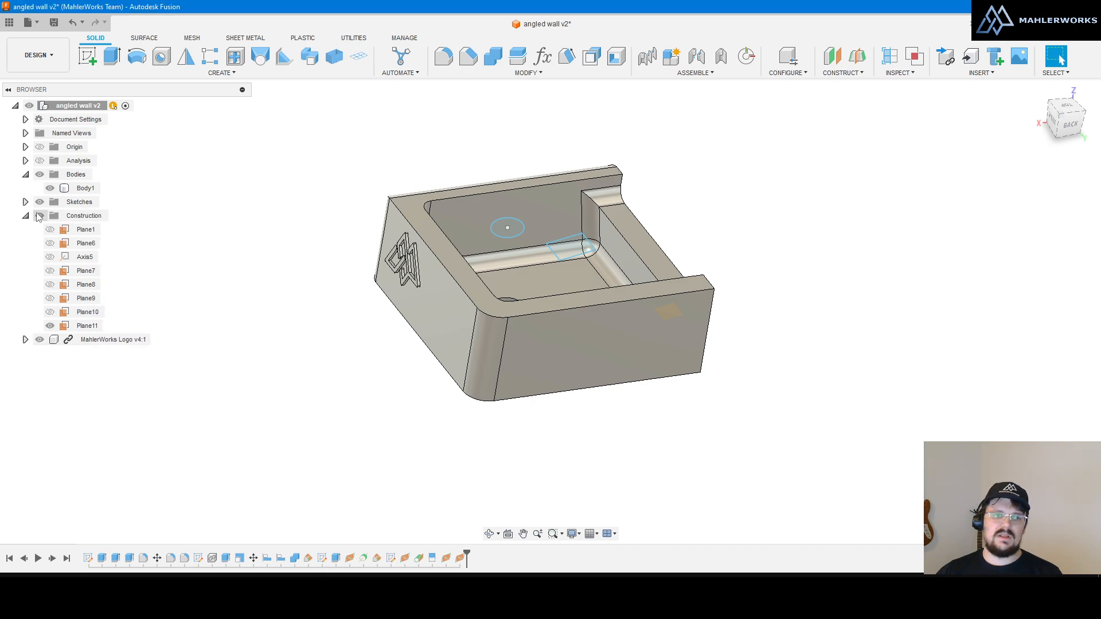
click(40, 202)
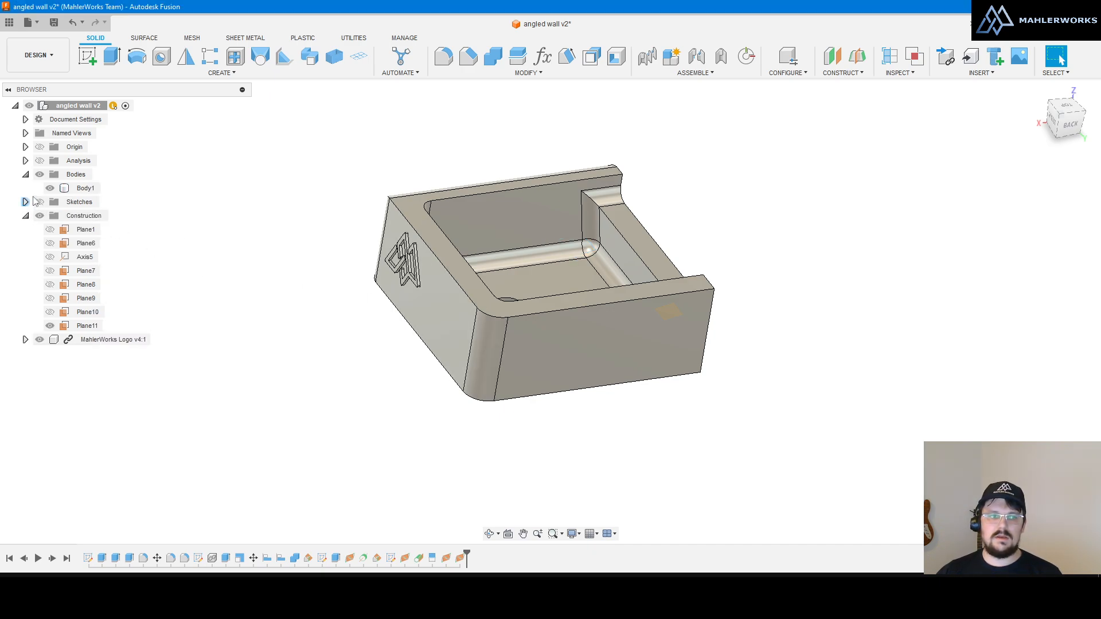
click(40, 202)
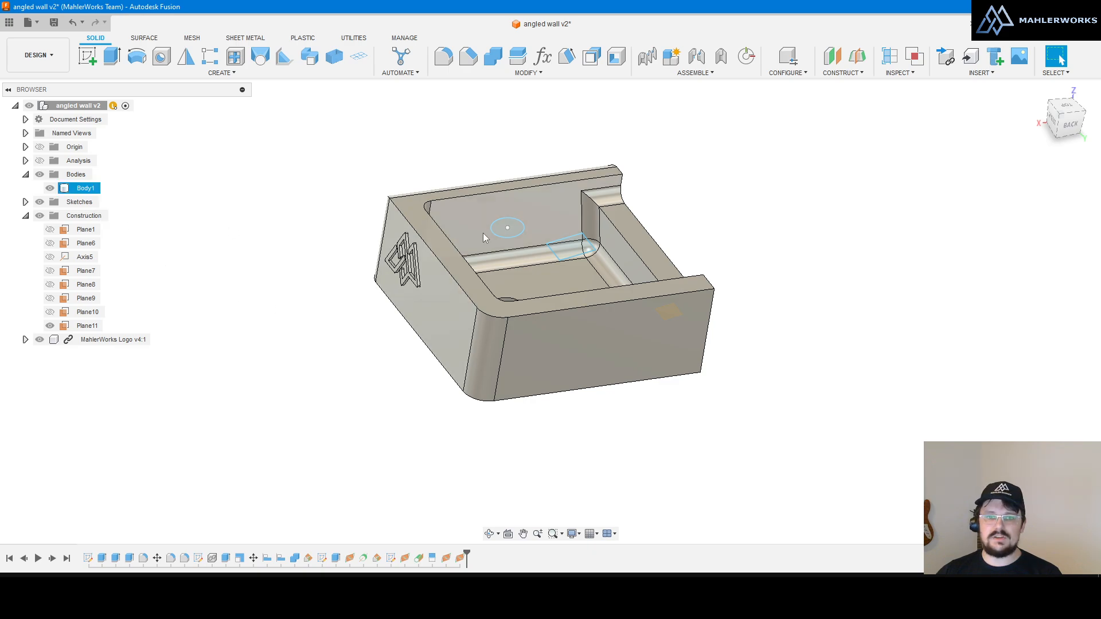
right_click(504, 232)
click(506, 373)
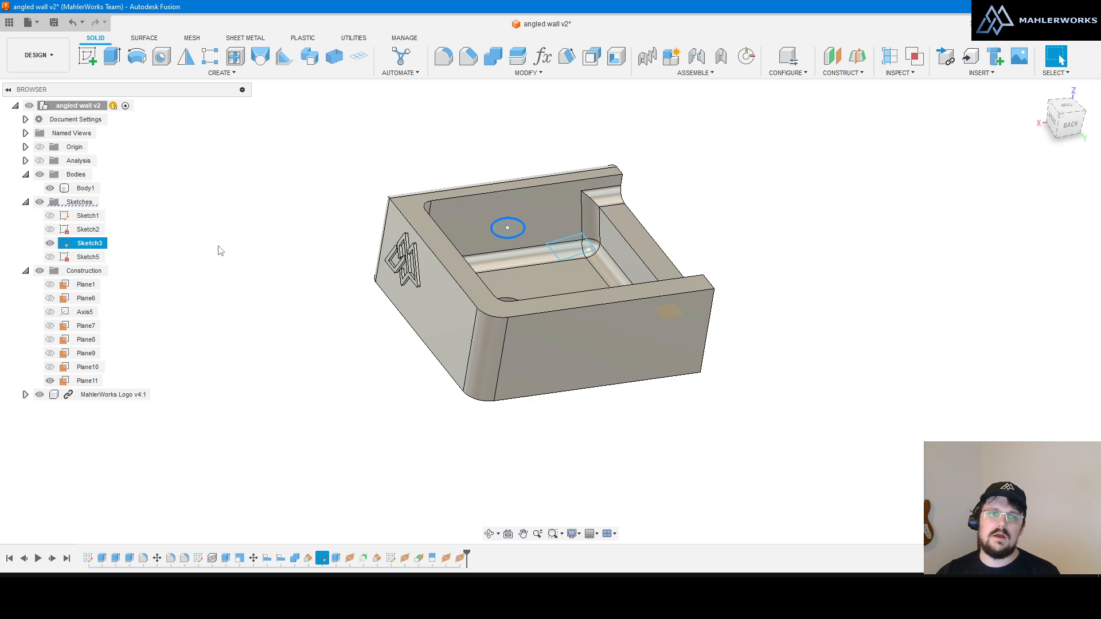
click(83, 247)
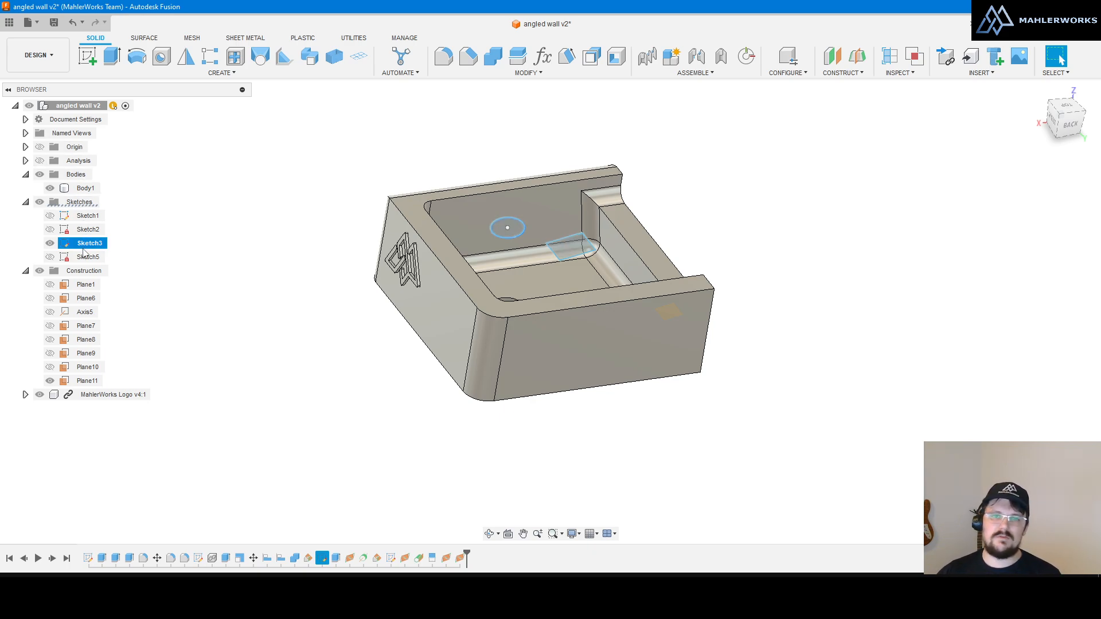
click(194, 340)
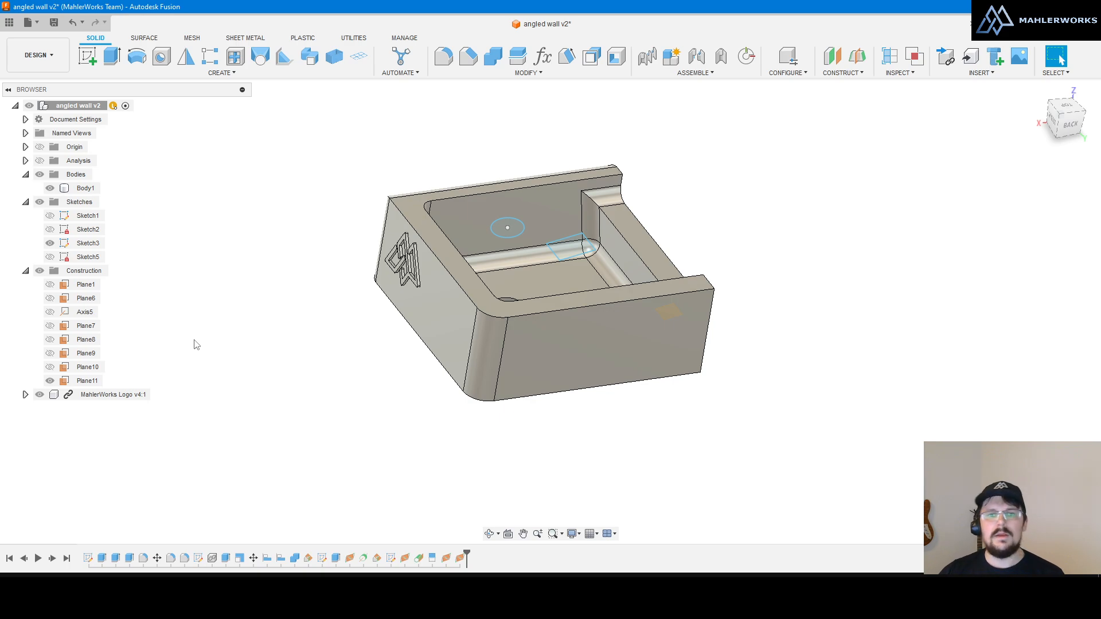
click(522, 240)
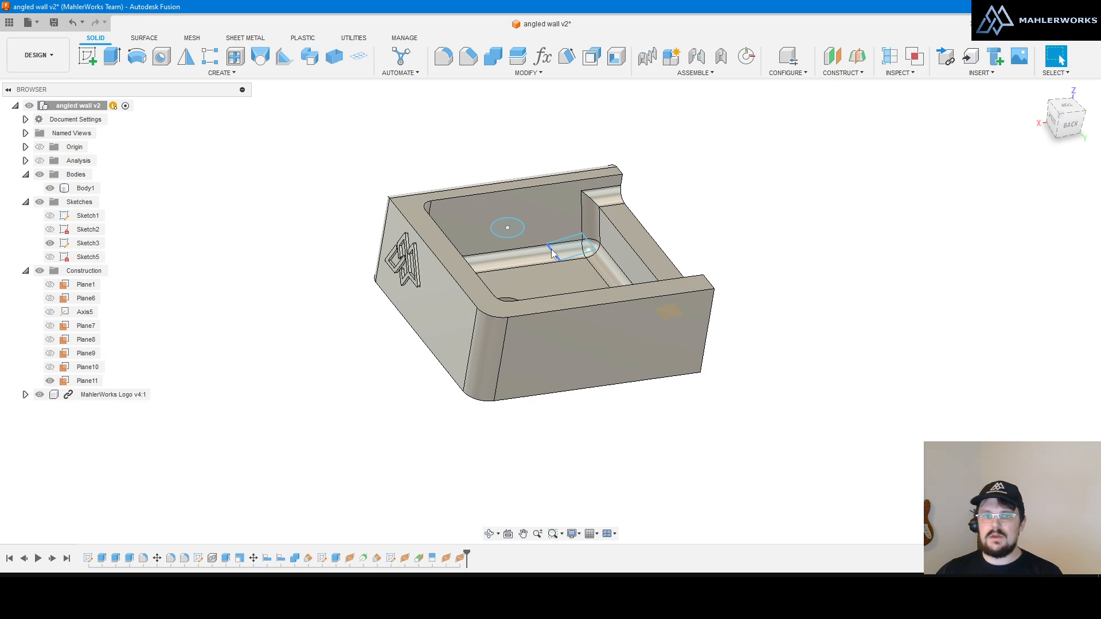
right_click(455, 423)
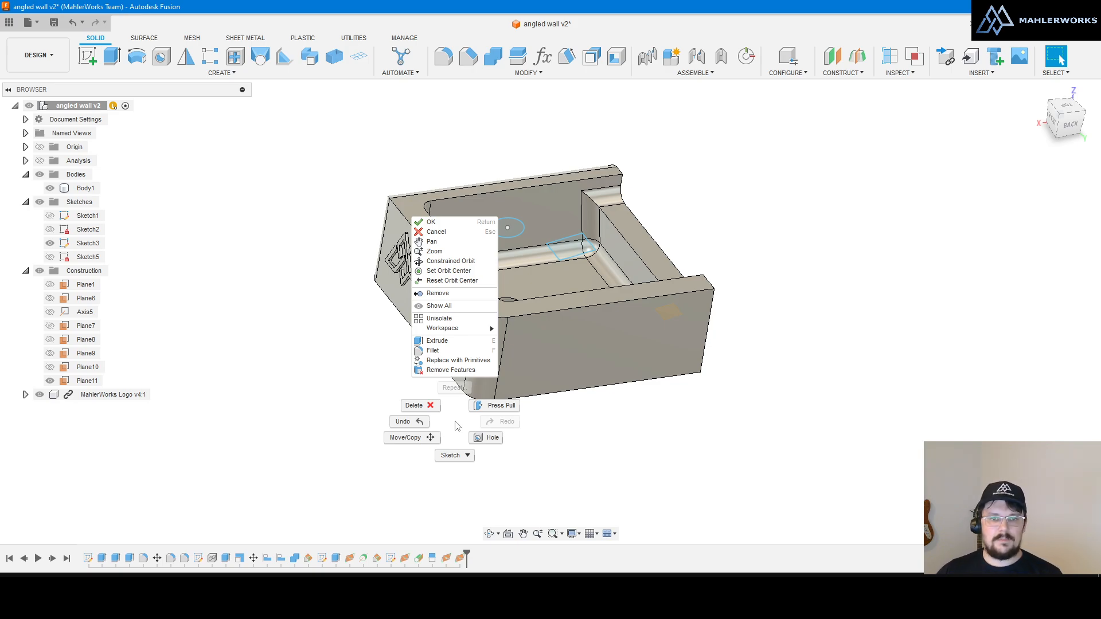
click(343, 381)
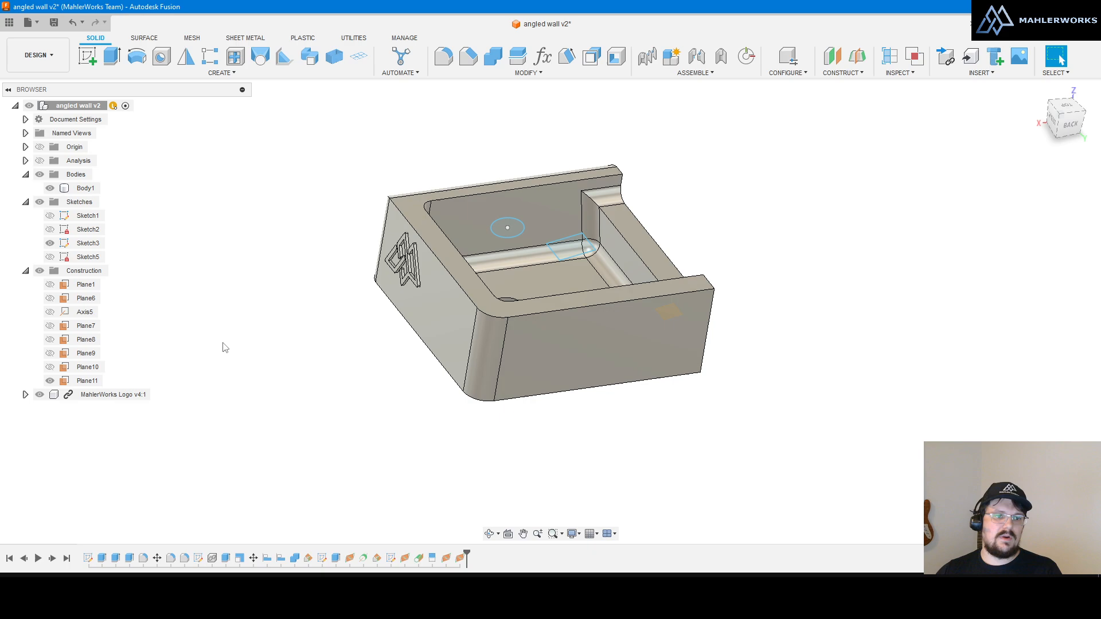
scroll(450, 245, down, 5)
scroll(450, 248, up, 5)
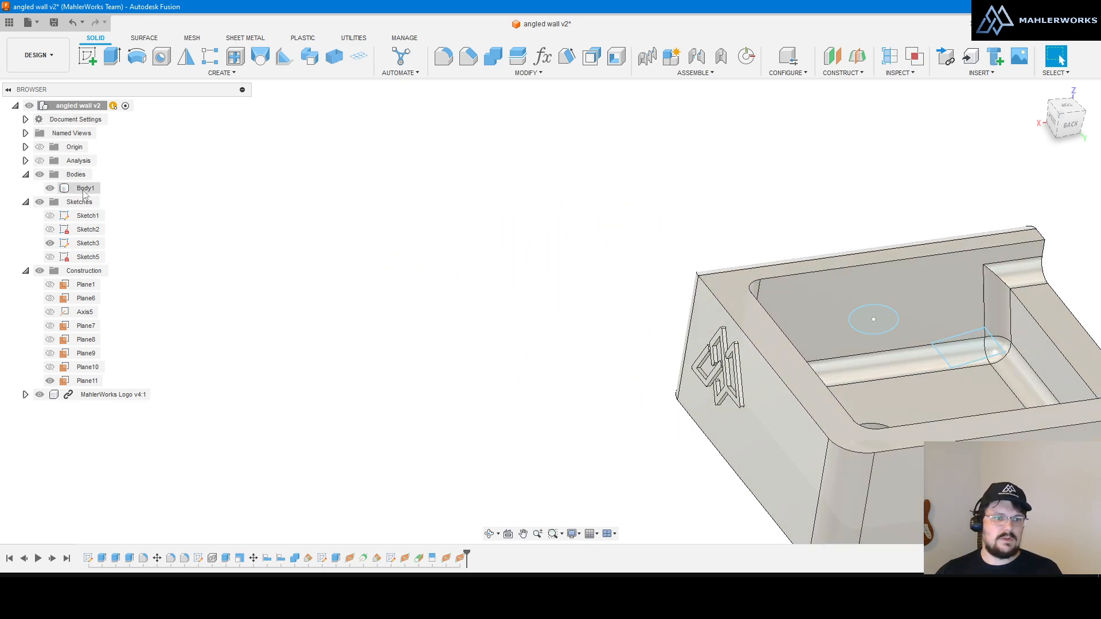
Step: Use Find in Window on Body1 to frame it in the viewport
right_click(85, 189)
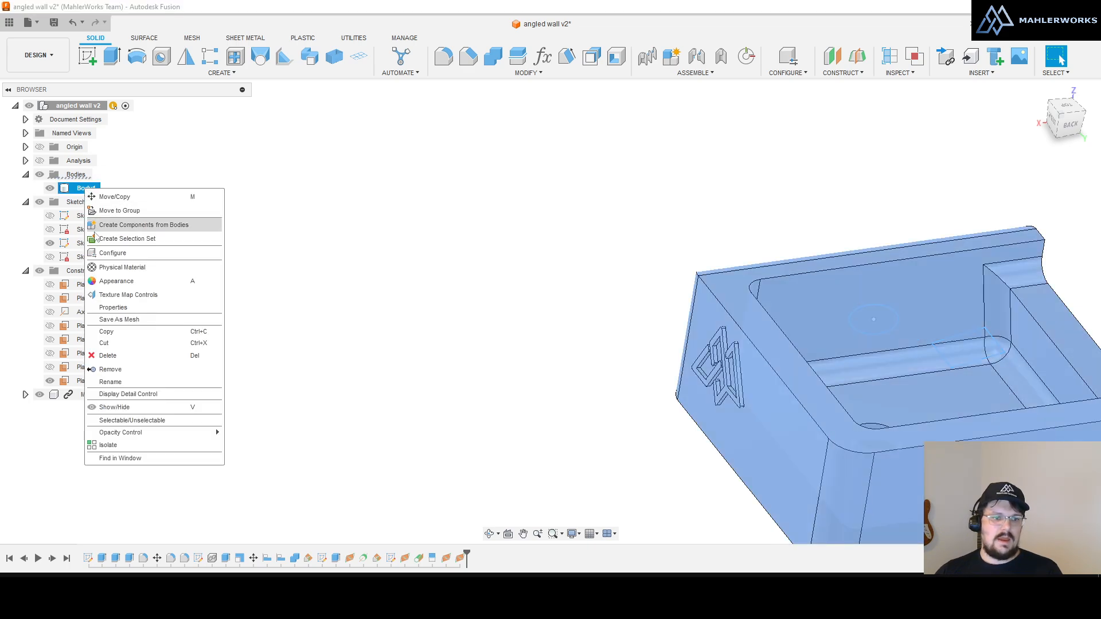
click(128, 459)
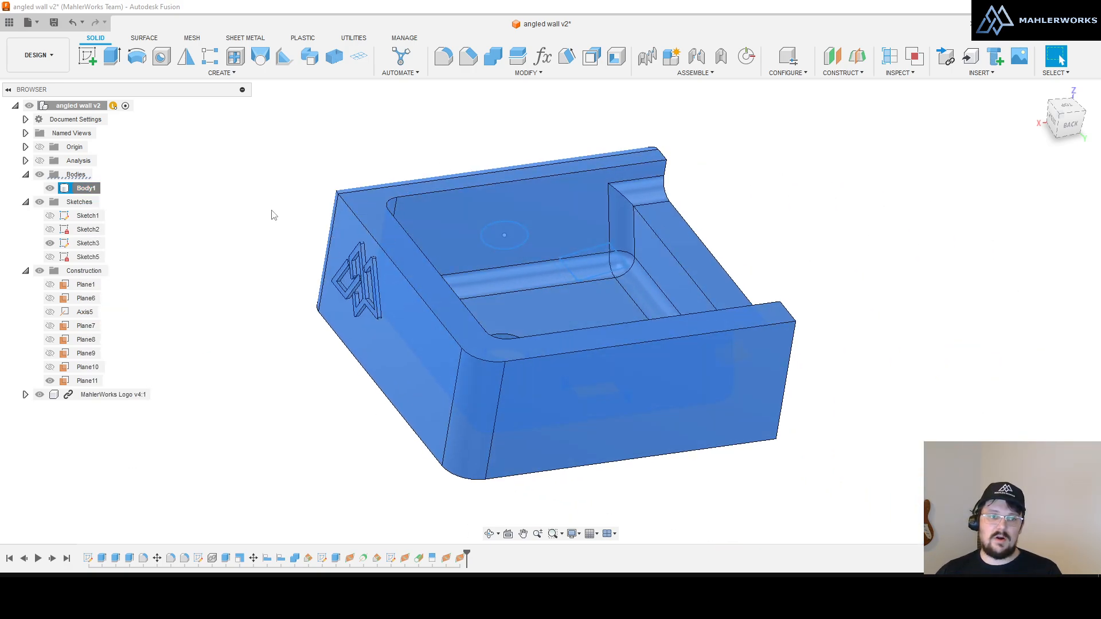
click(97, 190)
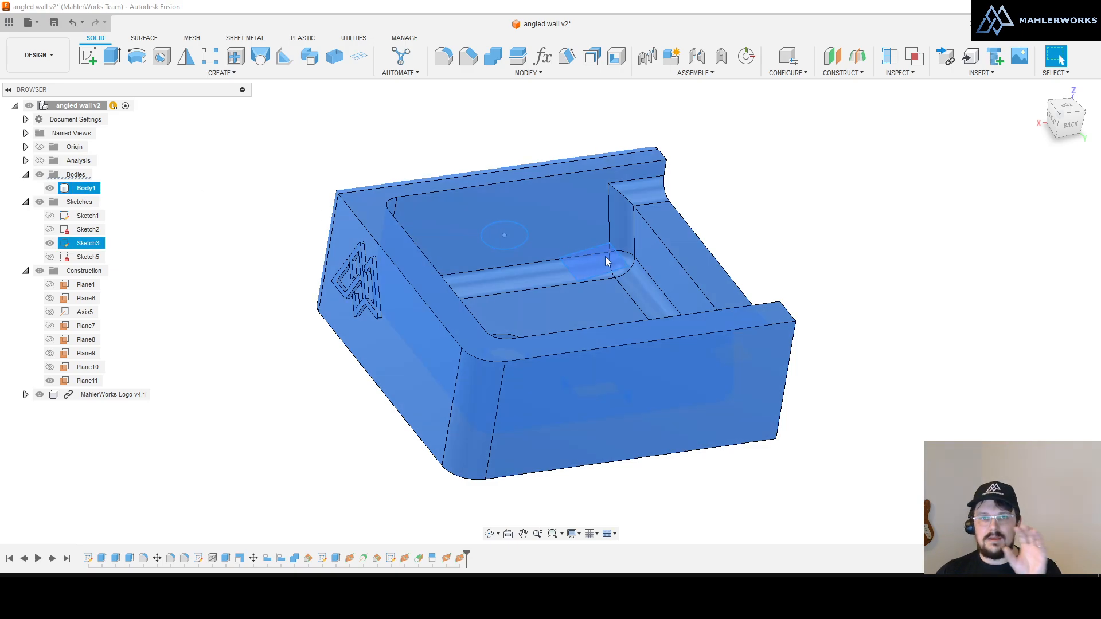
click(185, 213)
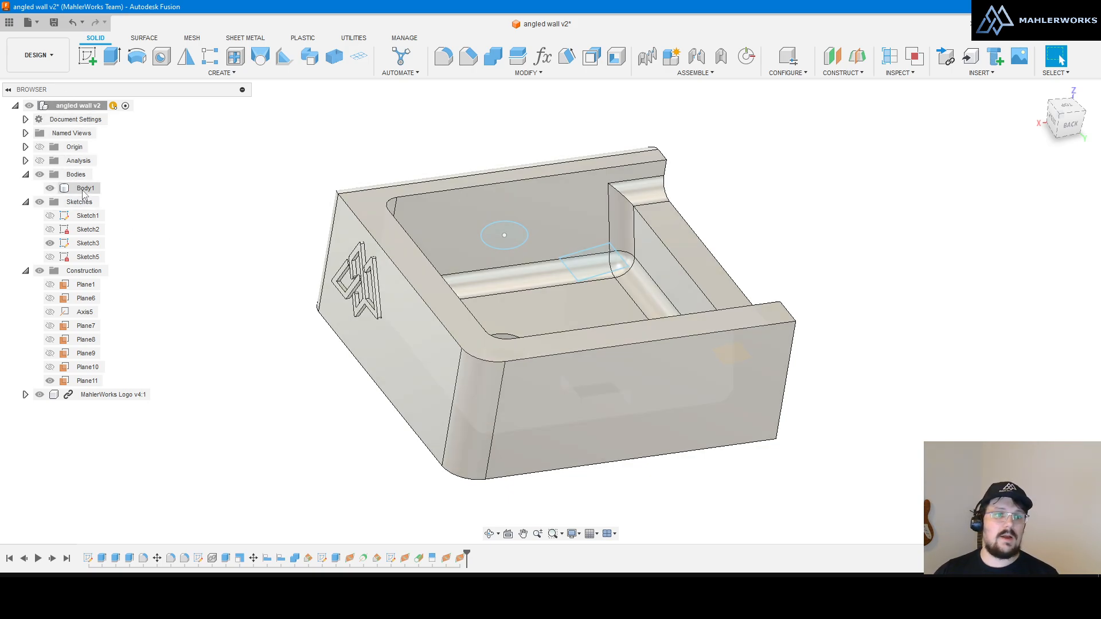
Step: Isolate Body1 so the box shows alone, then locate it in the viewport again
right_click(85, 192)
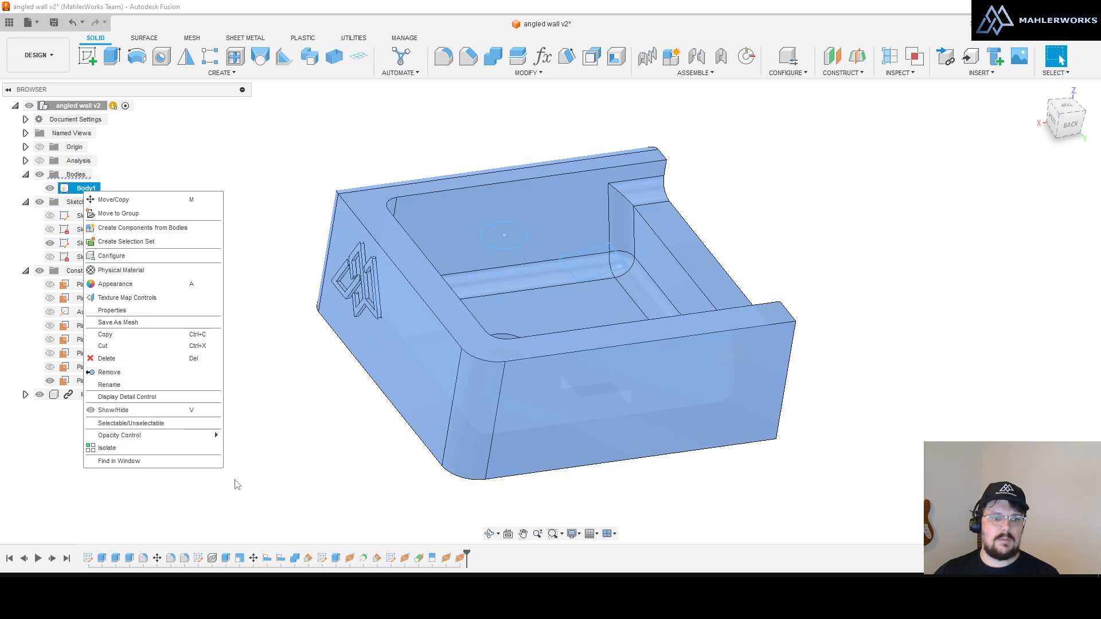
click(144, 449)
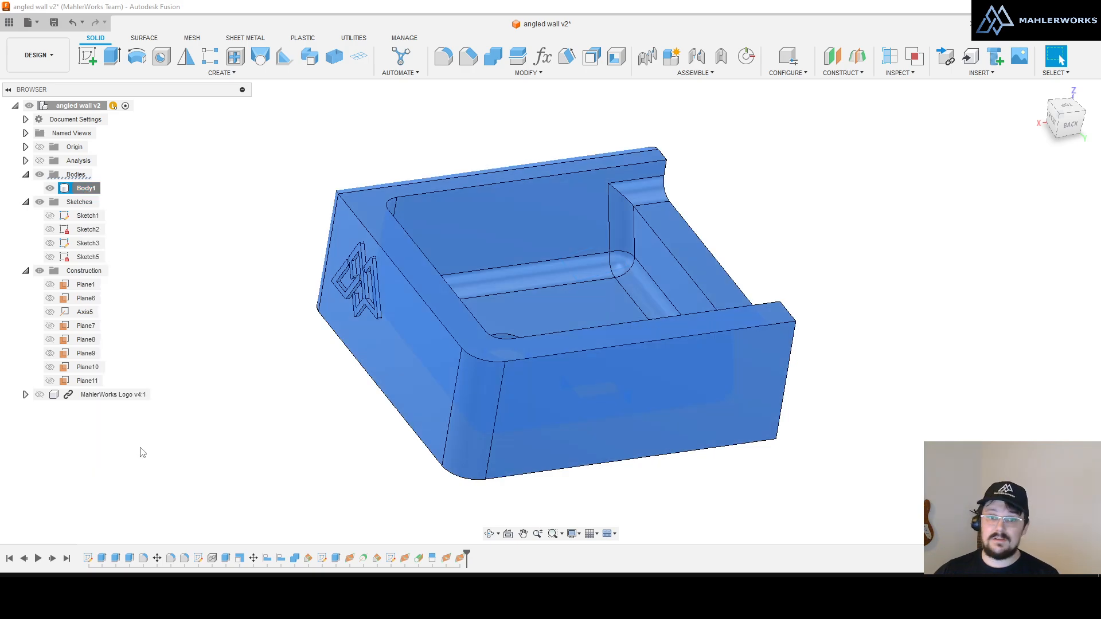
click(307, 467)
right_click(86, 189)
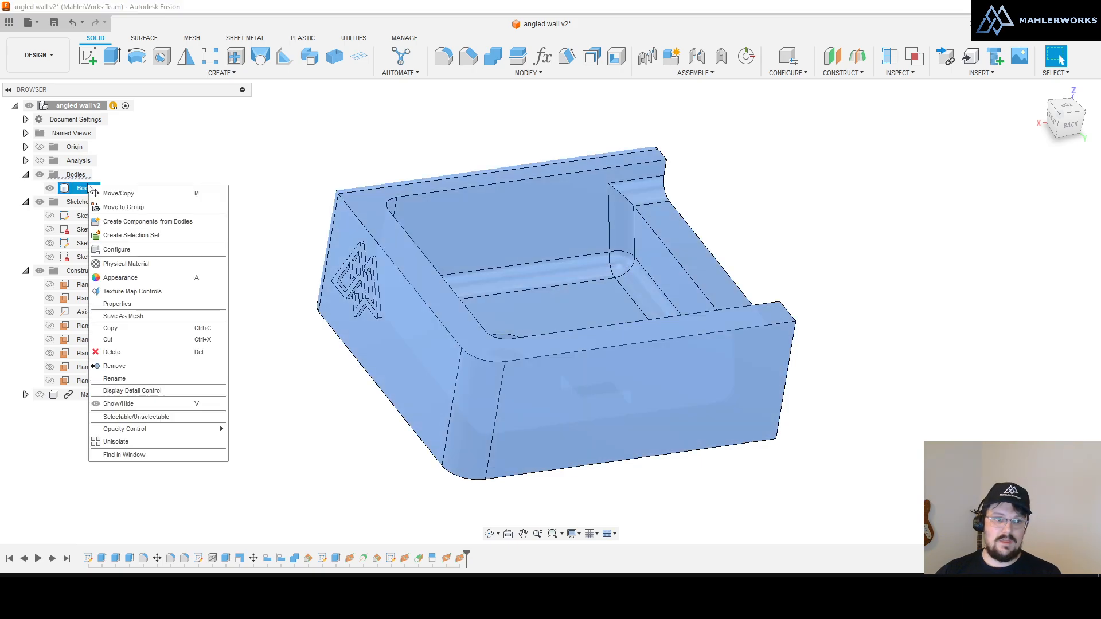
click(195, 454)
click(911, 295)
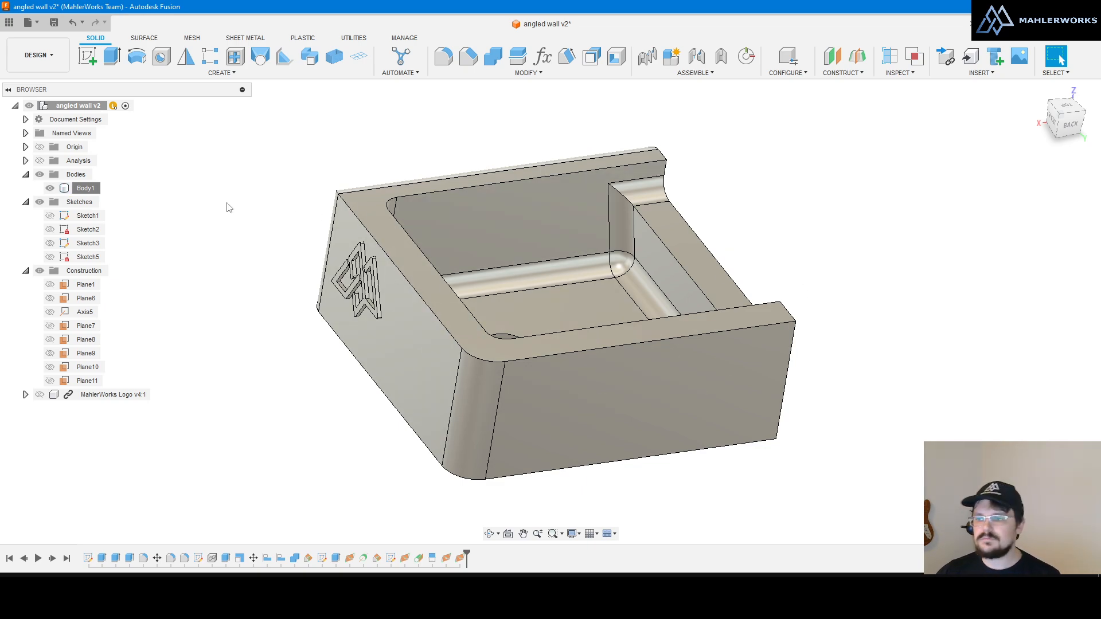
right_click(224, 286)
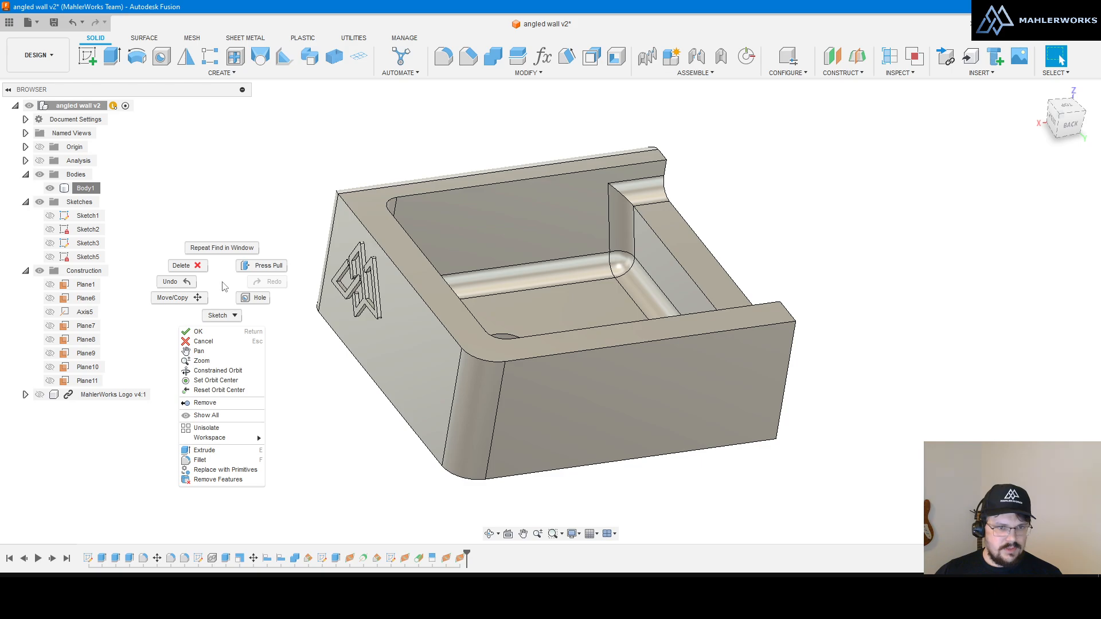
click(224, 286)
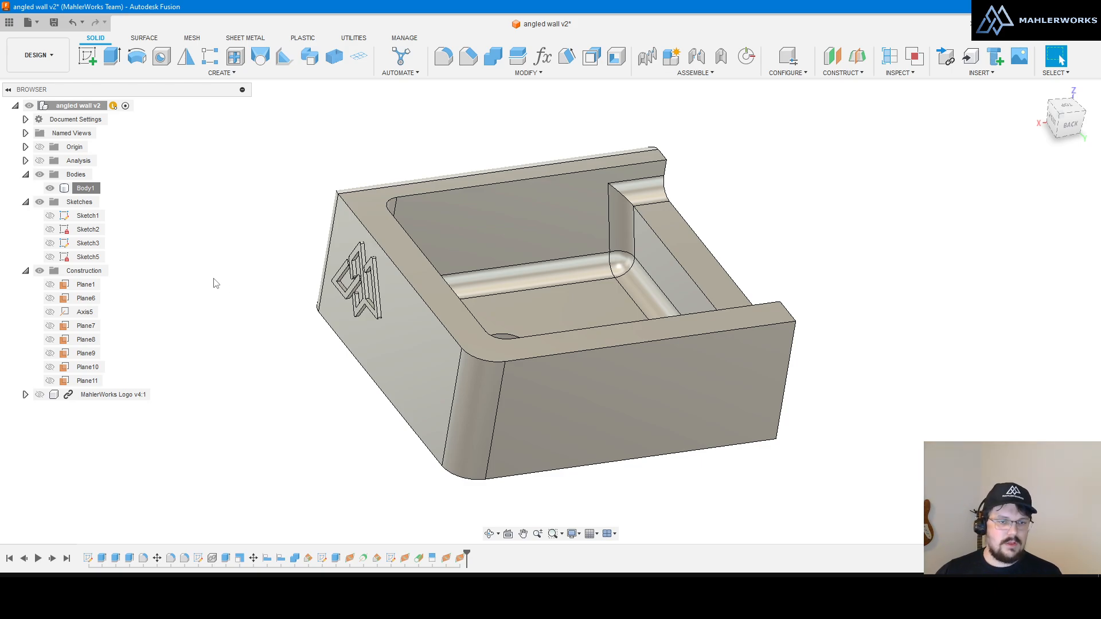
right_click(413, 303)
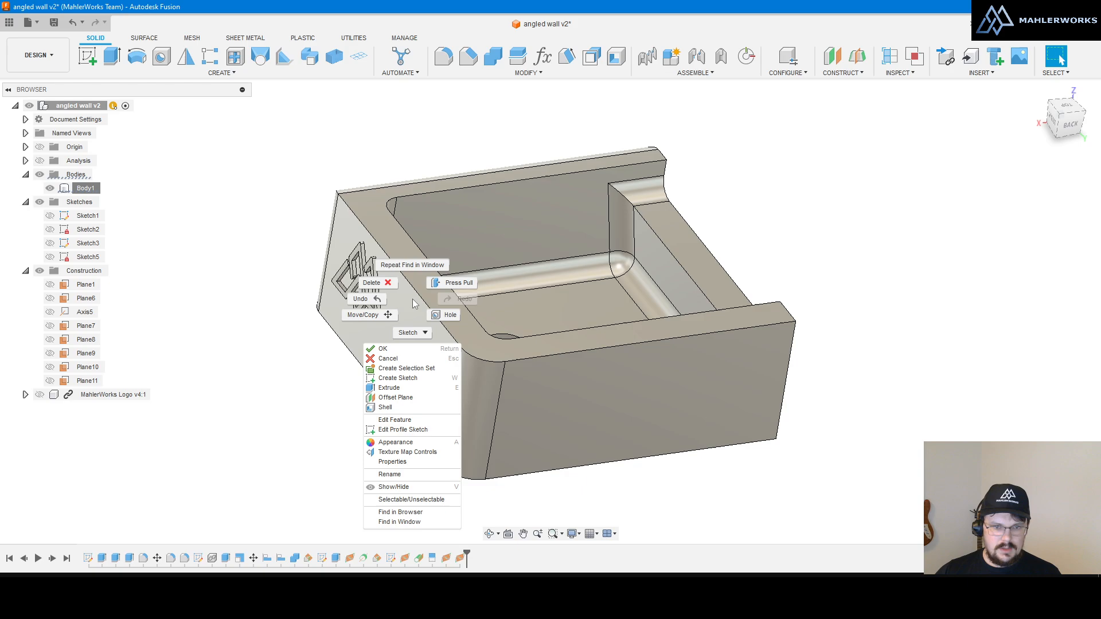
click(413, 302)
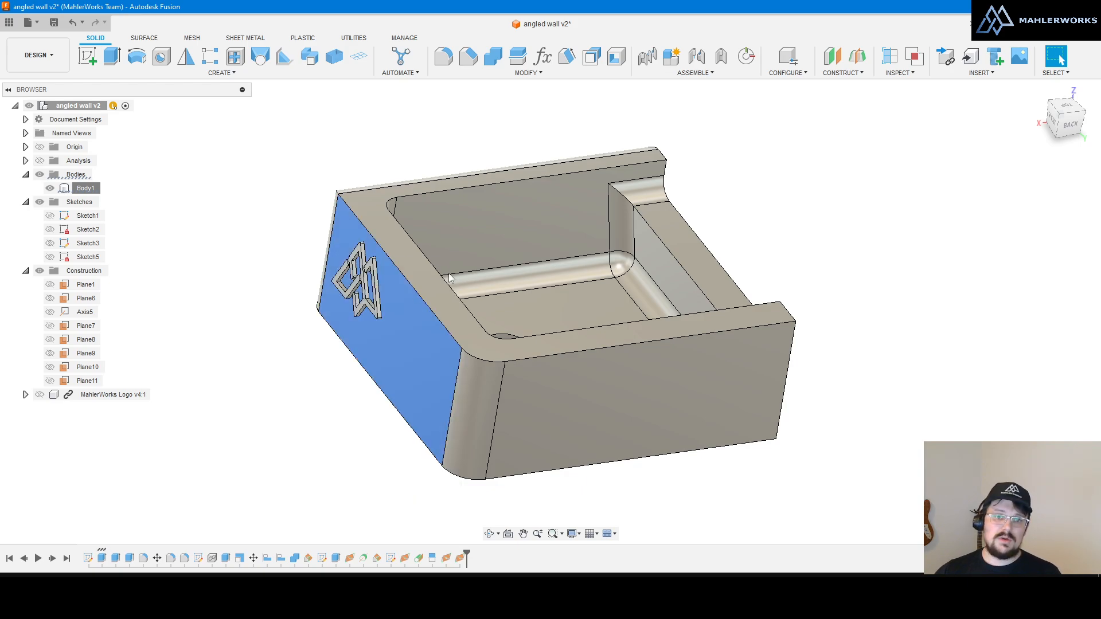
scroll(585, 271, down, 5)
scroll(733, 331, down, 7)
scroll(447, 279, up, 8)
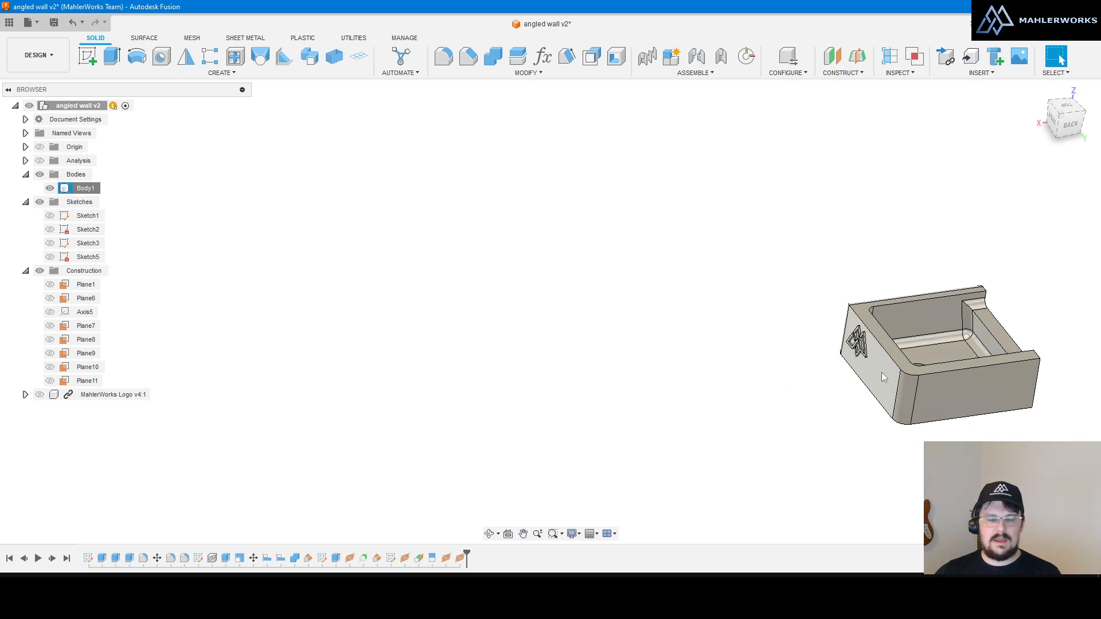
right_click(881, 377)
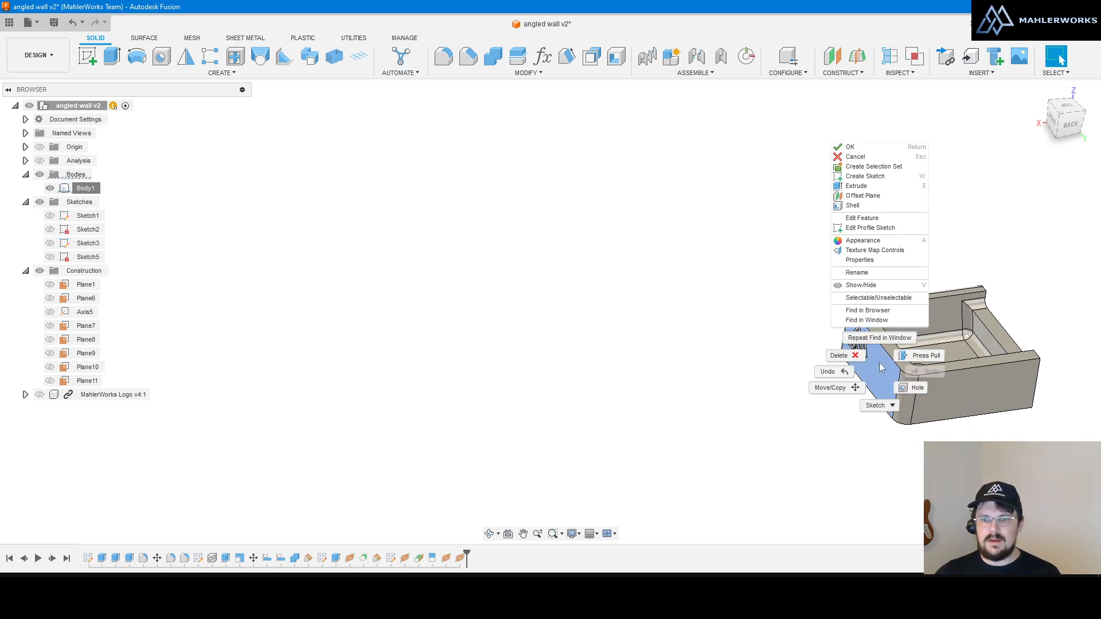
click(868, 322)
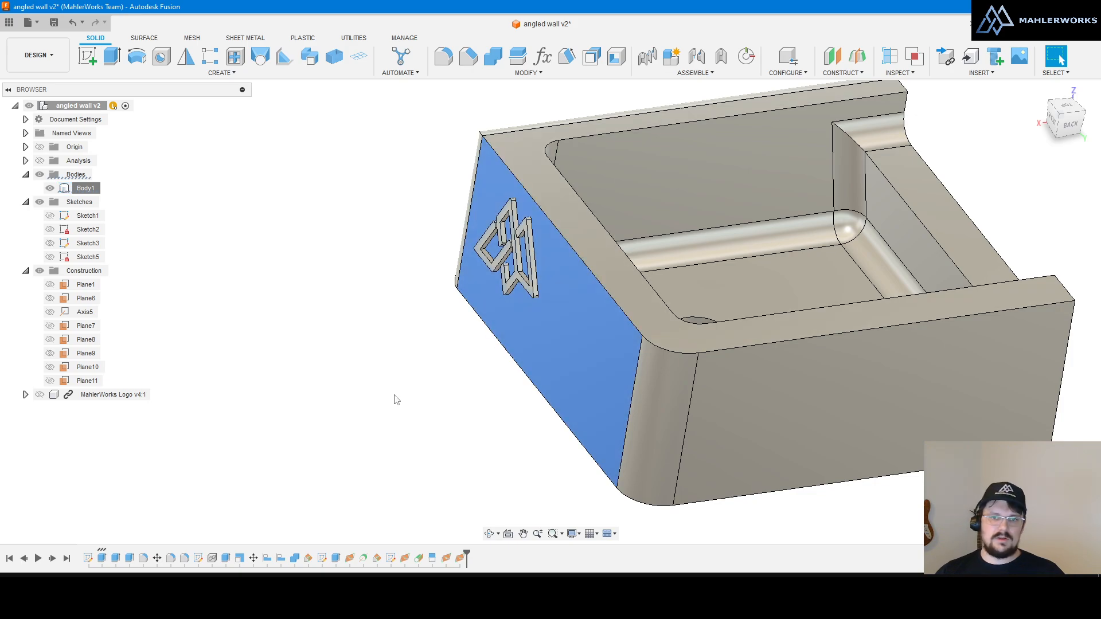
key(Escape)
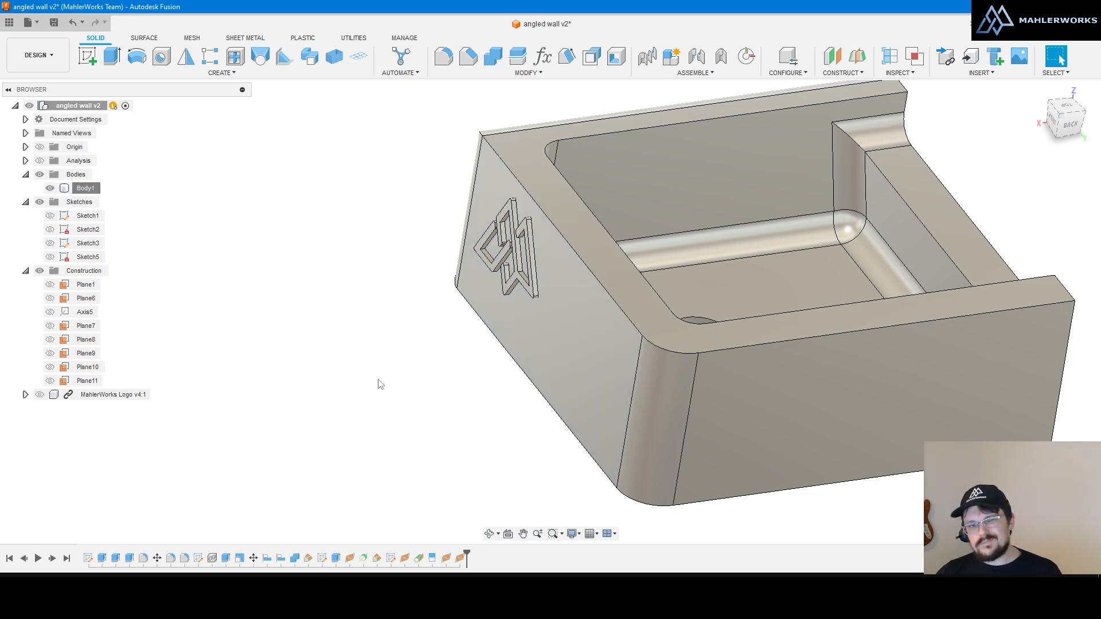
scroll(344, 360, down, 5)
scroll(486, 329, up, 5)
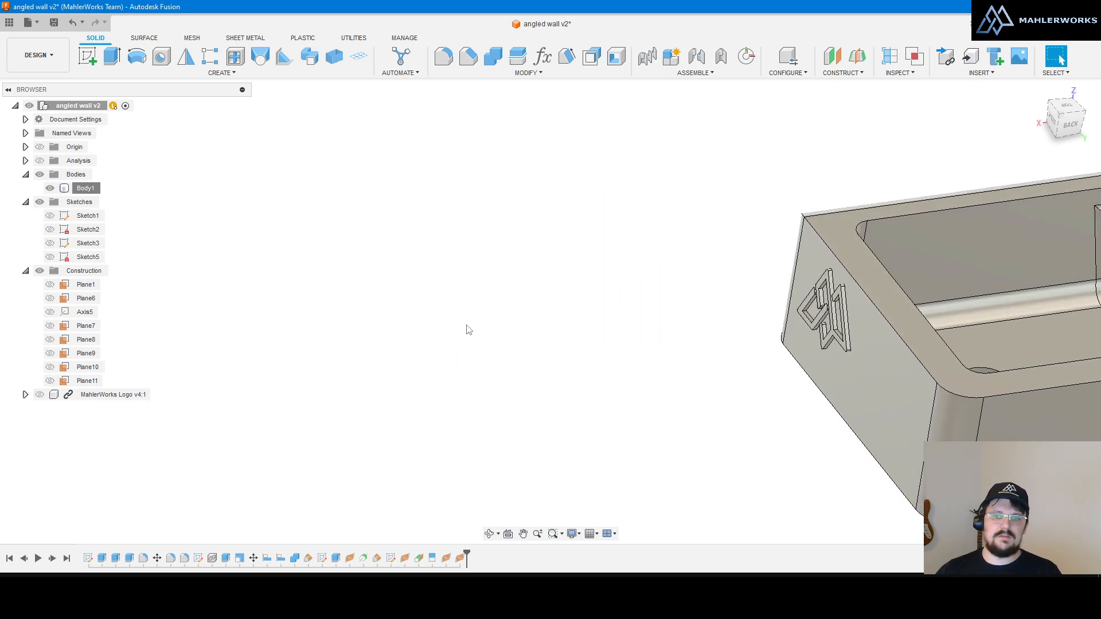
scroll(320, 275, down, 4)
scroll(587, 323, up, 4)
scroll(597, 327, up, 3)
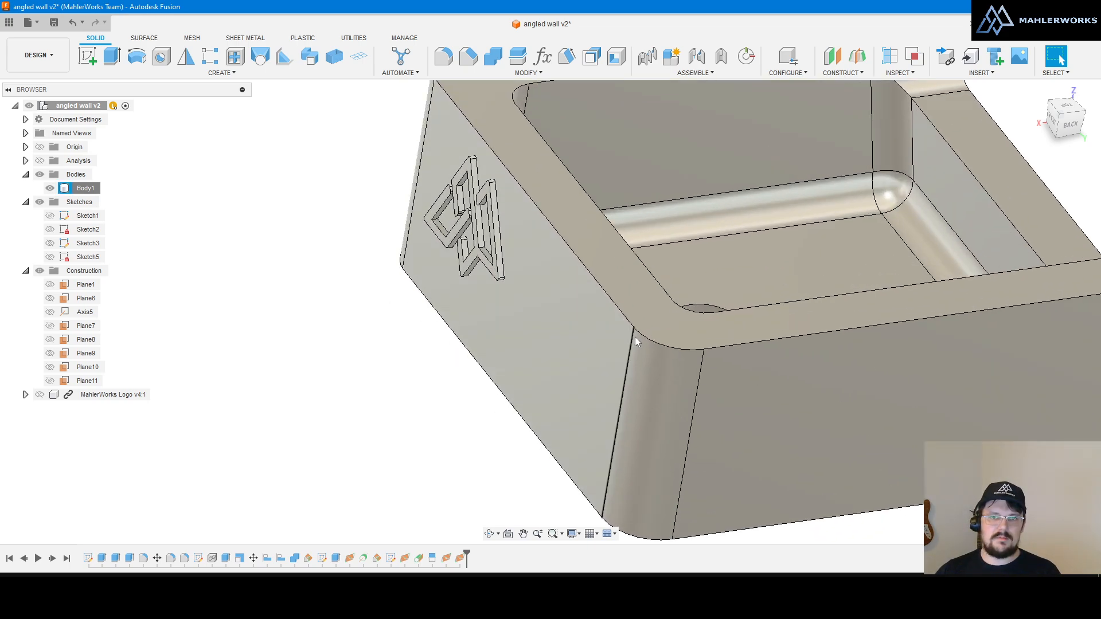
scroll(640, 343, down, 3)
scroll(640, 342, up, 3)
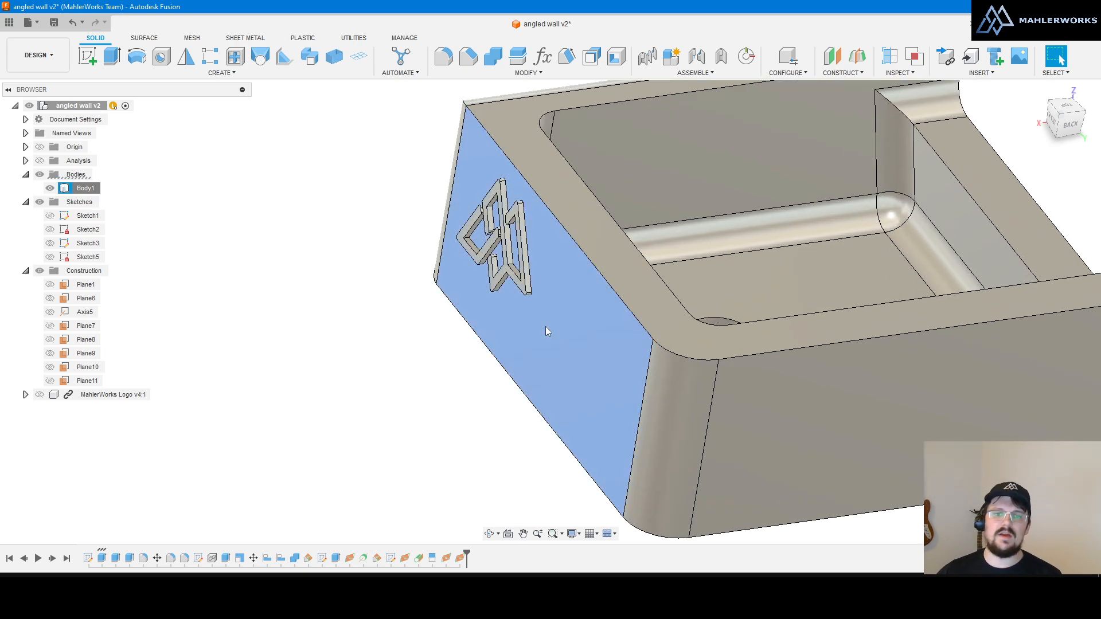
right_click(572, 298)
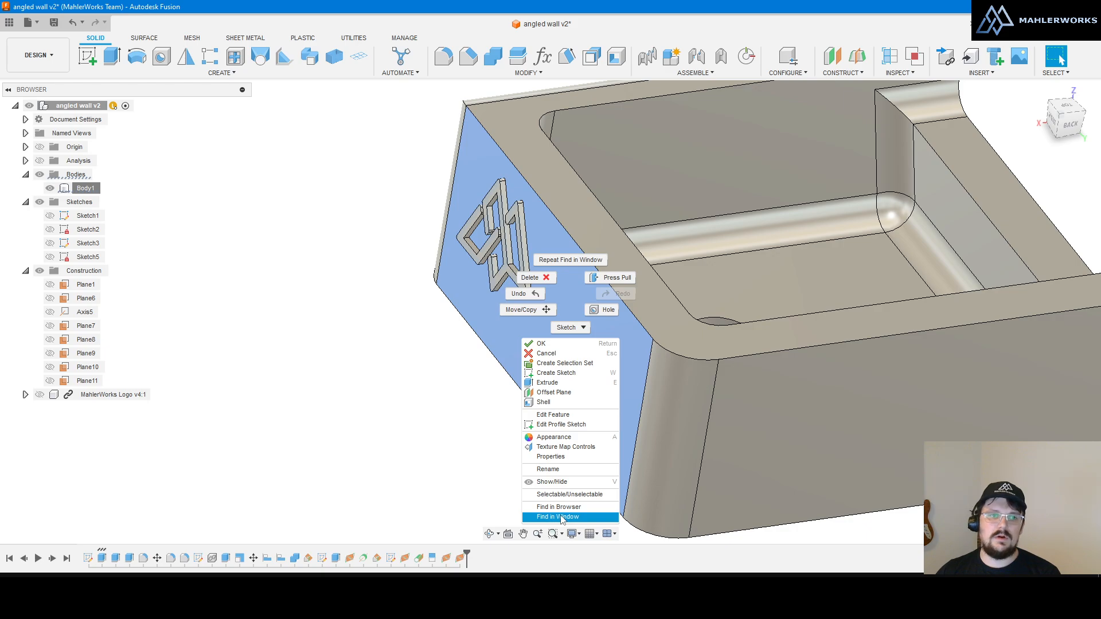
click(389, 443)
right_click(86, 327)
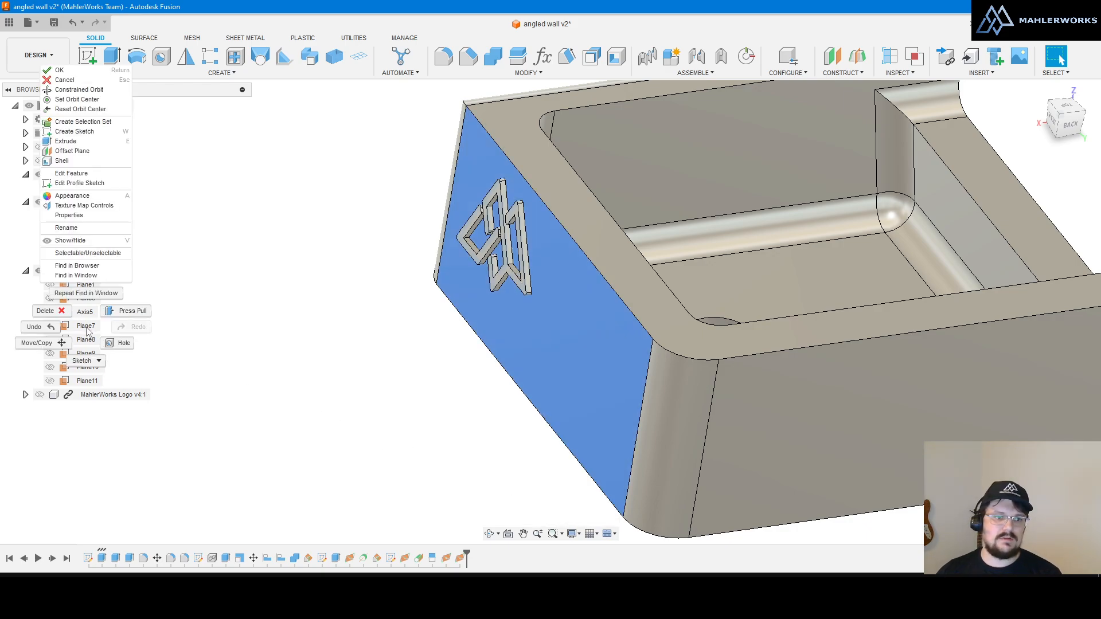
click(76, 276)
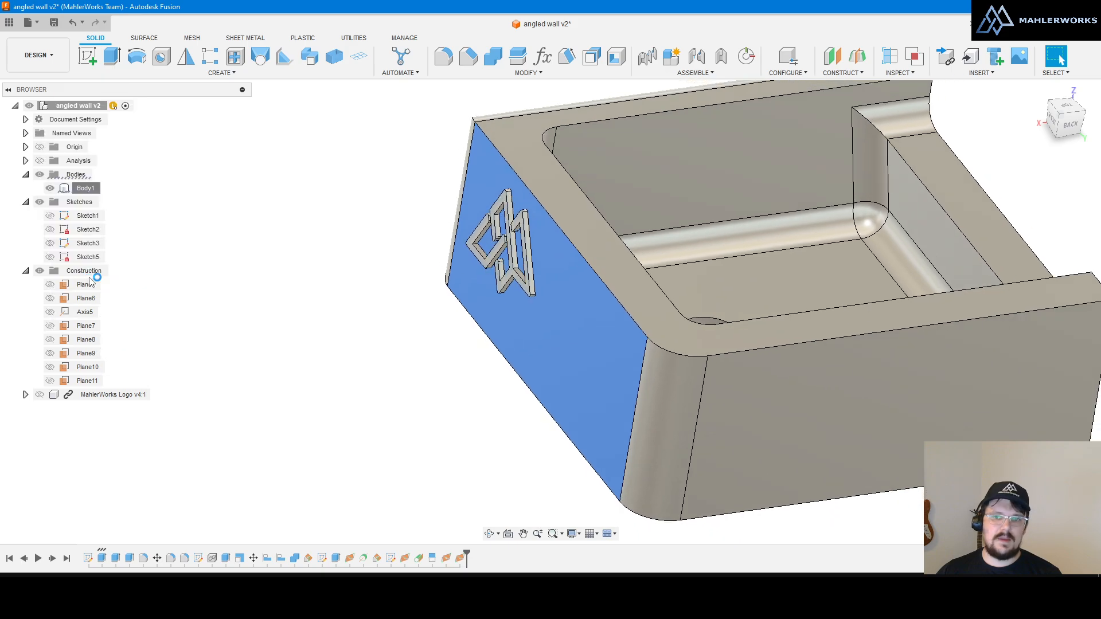
click(378, 338)
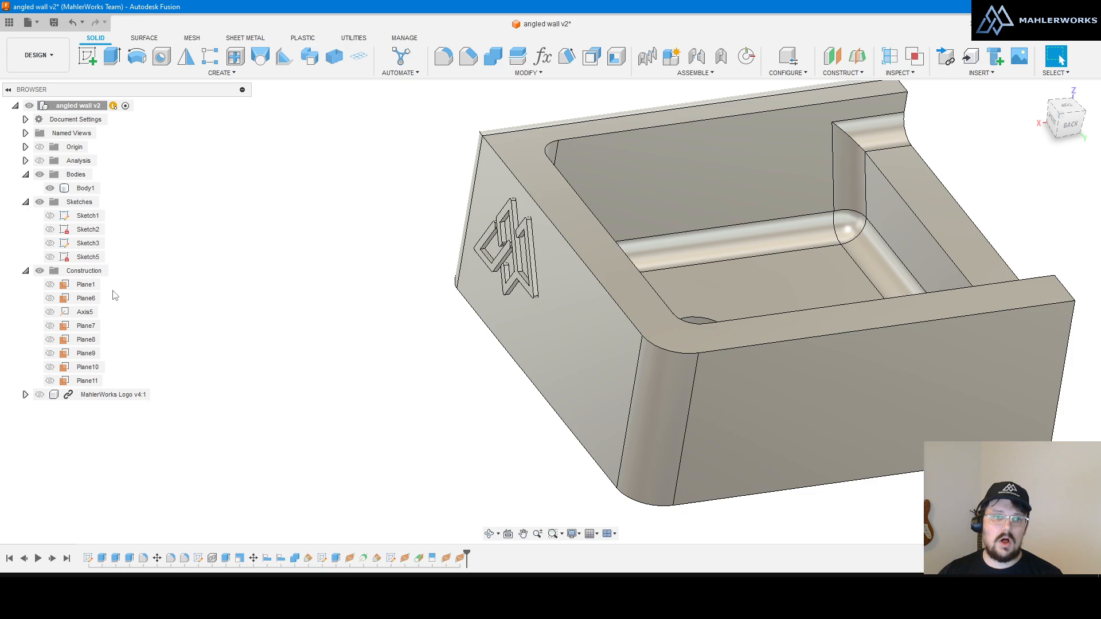
scroll(213, 299, down, 5)
scroll(301, 162, up, 2)
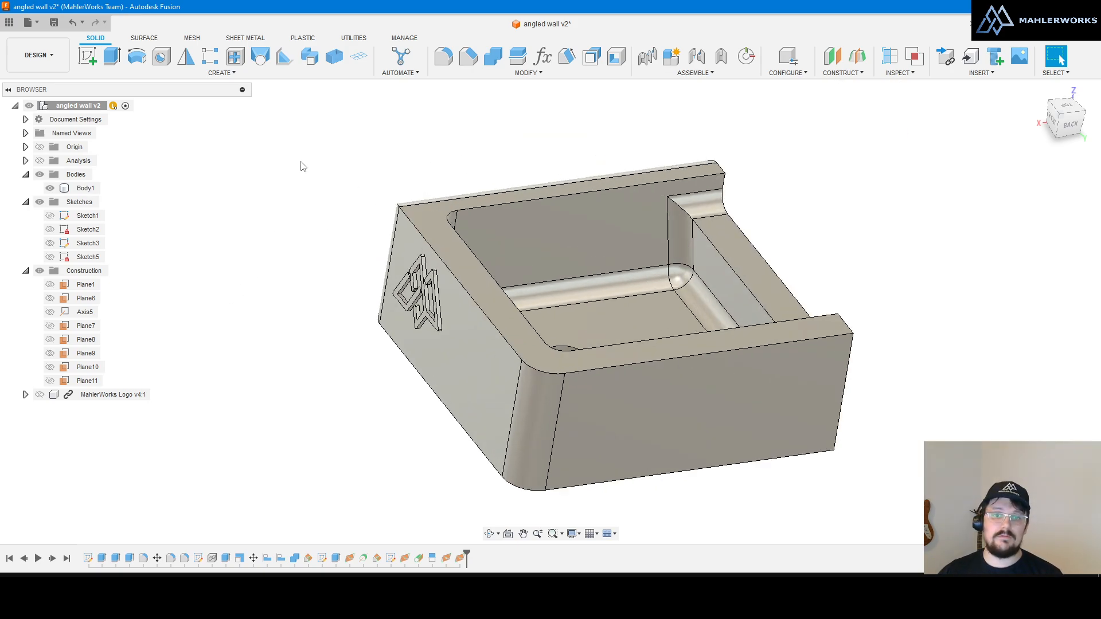